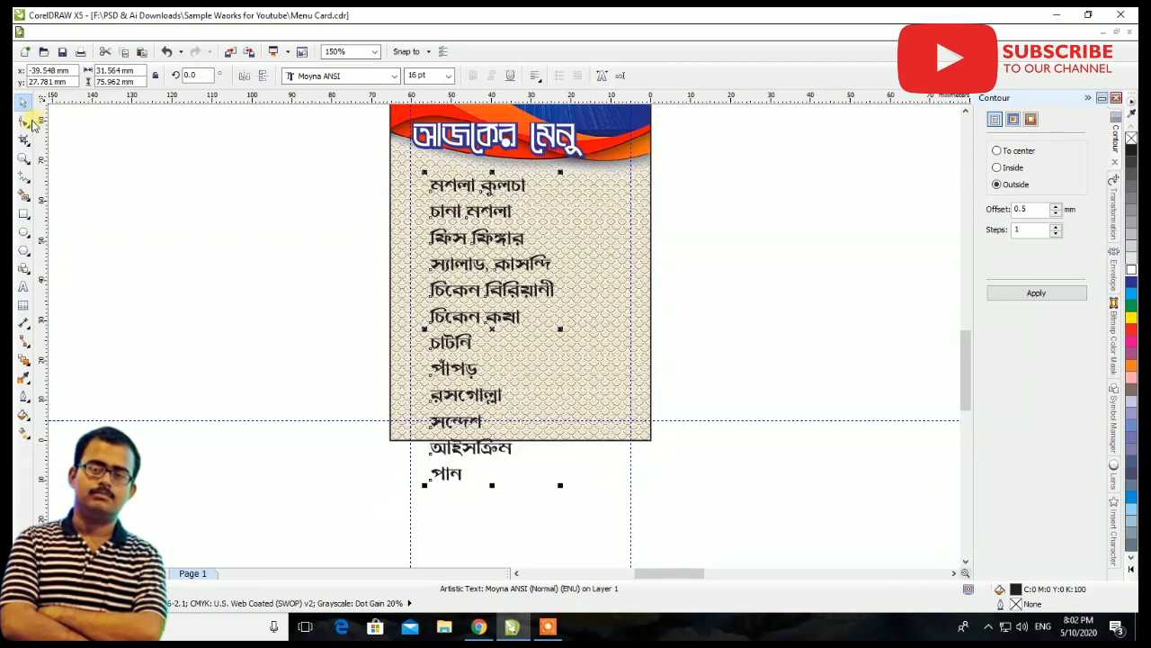
Tighten the menu item list's line spacing to about 68 mm total height and move the list to the card's left guideline
{"action": "left_click_drag", "start_coordinate": [423, 484], "coordinate": [416, 447]}
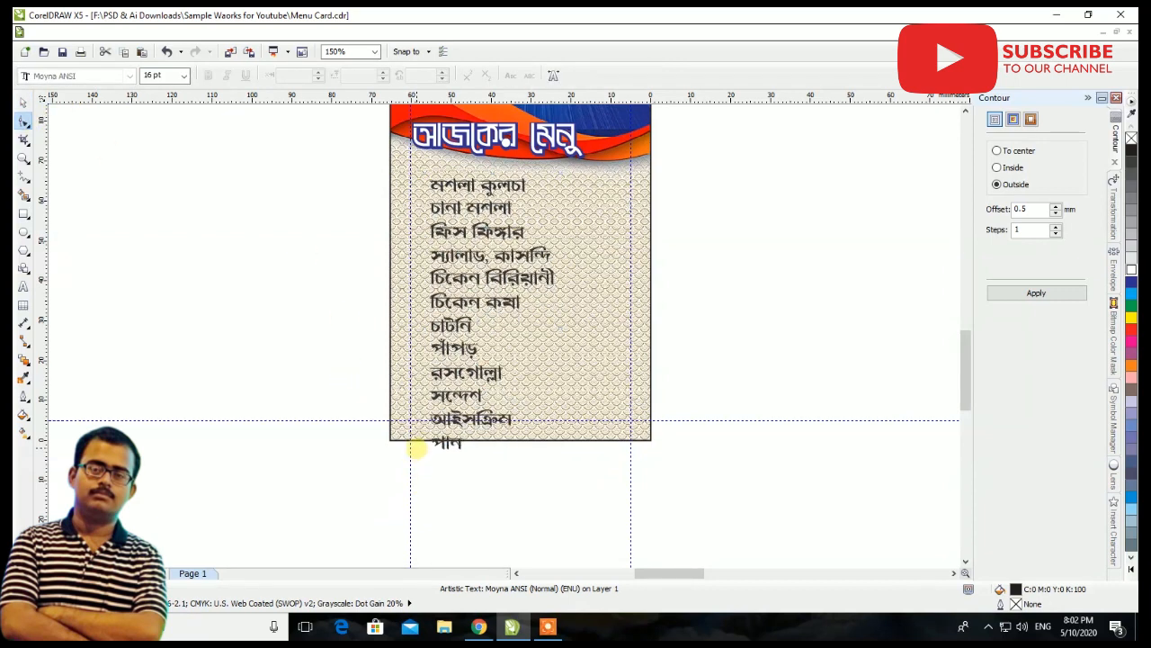
{"action": "left_click", "coordinate": [29, 100]}
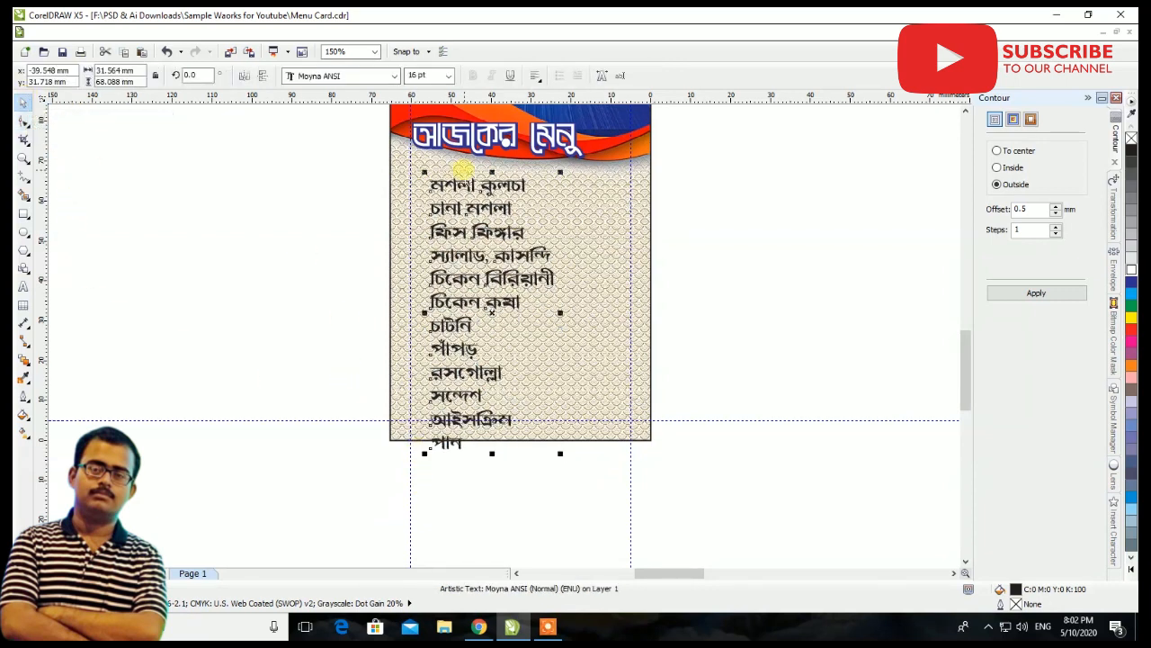
{"action": "scroll", "coordinate": [461, 169], "scroll_direction": "up", "scroll_amount": 1}
{"action": "left_click_drag", "start_coordinate": [475, 200], "coordinate": [450, 170]}
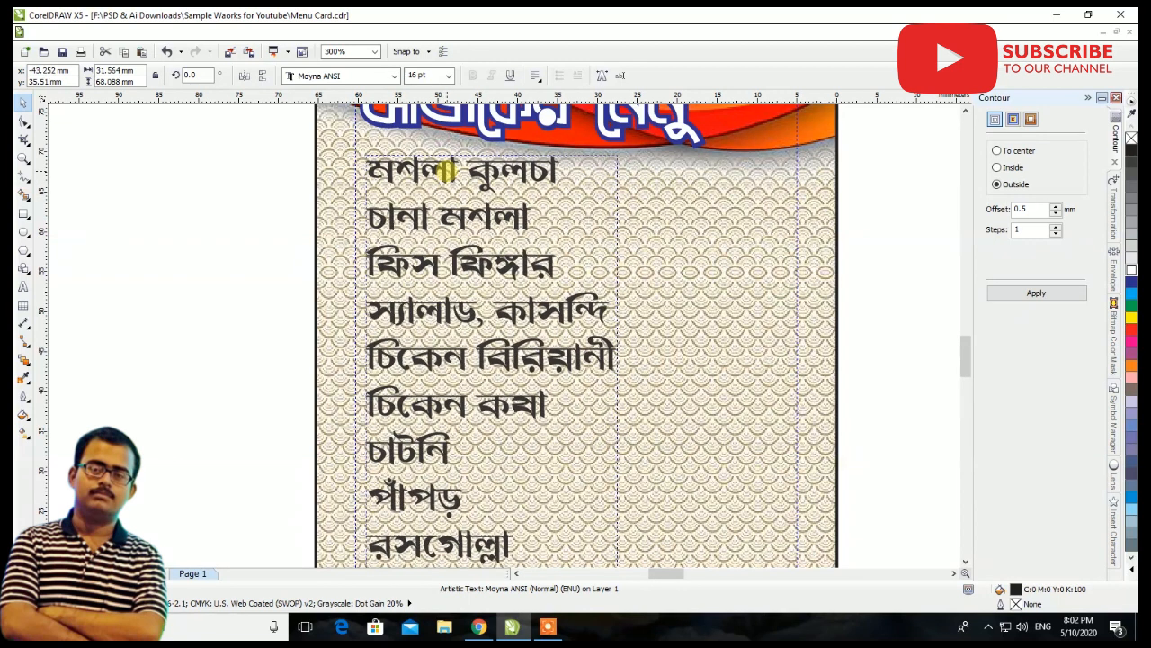
{"action": "scroll", "coordinate": [462, 191], "scroll_direction": "down", "scroll_amount": 1}
Enlarge the menu item list to about 19.39 pt and position it slightly inside the left guideline, just below the heading
{"action": "left_click_drag", "start_coordinate": [546, 447], "coordinate": [581, 494]}
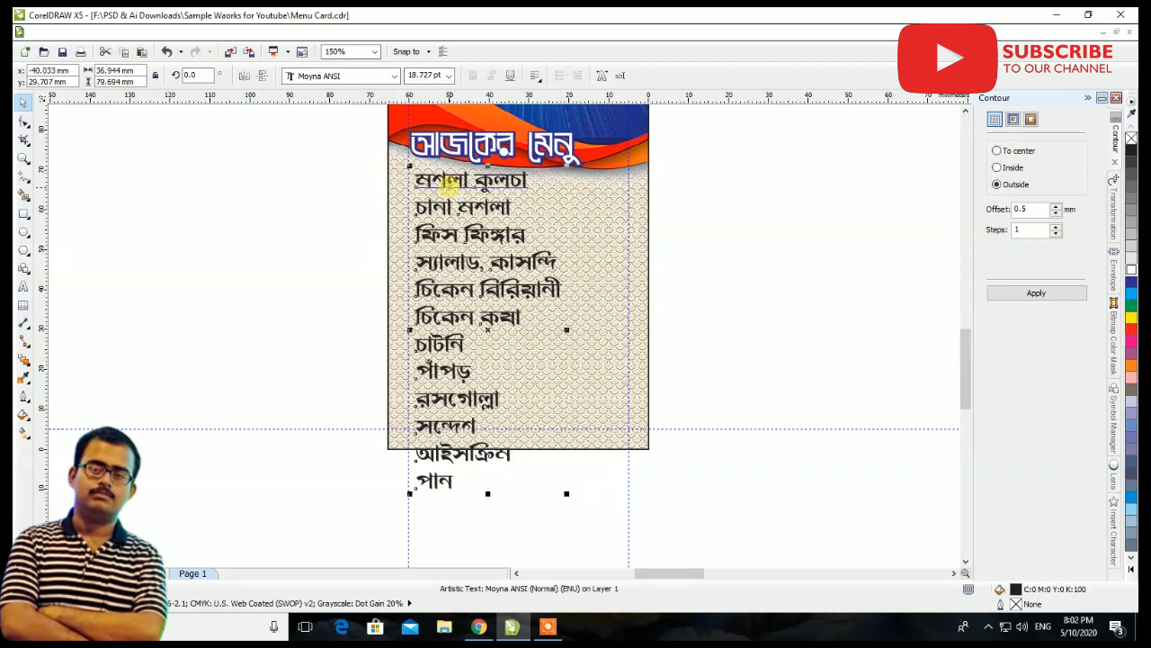
{"action": "scroll", "coordinate": [449, 193], "scroll_direction": "down", "scroll_amount": 2}
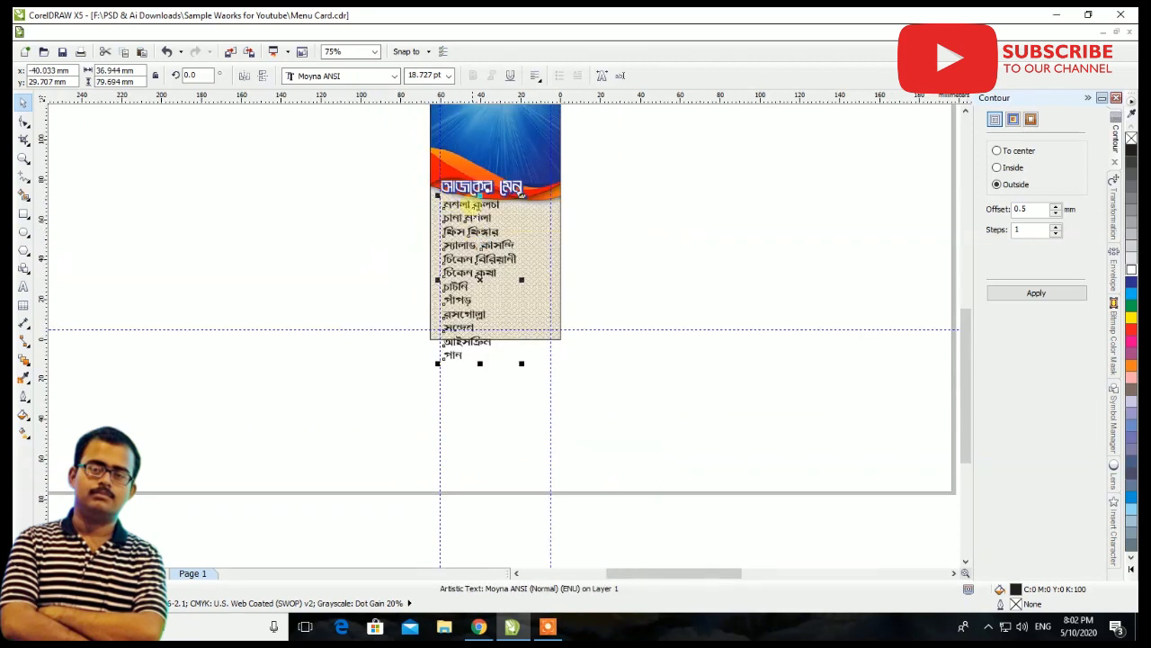
{"action": "scroll", "coordinate": [510, 333], "scroll_direction": "up", "scroll_amount": 2}
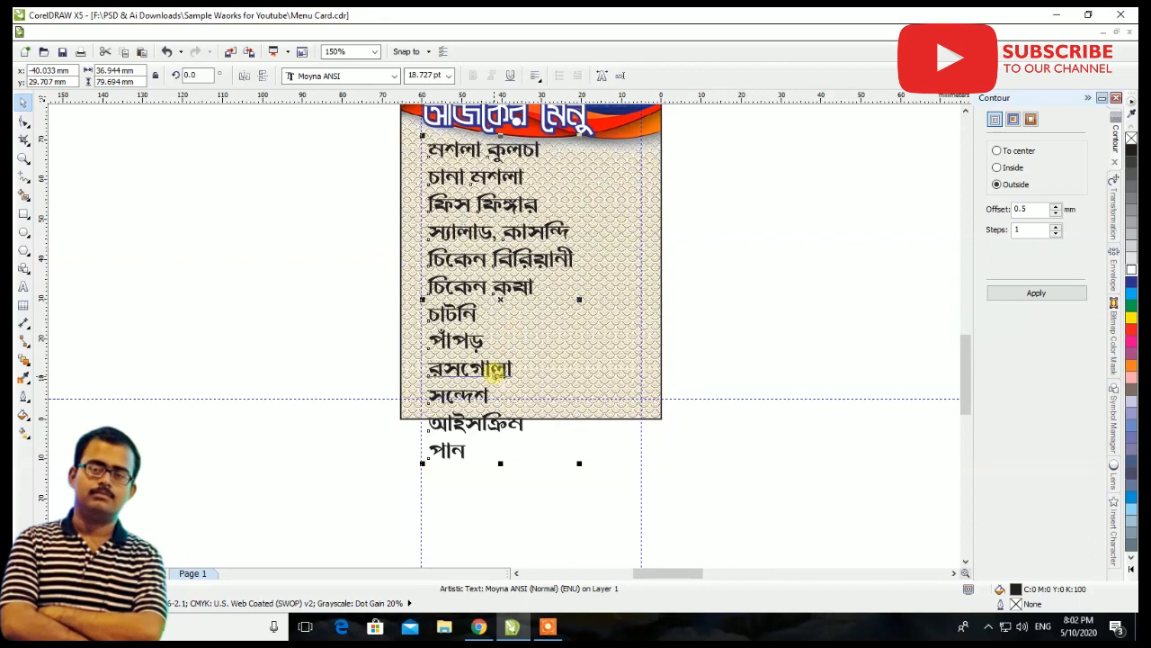
{"action": "left_click_drag", "start_coordinate": [579, 461], "coordinate": [585, 474]}
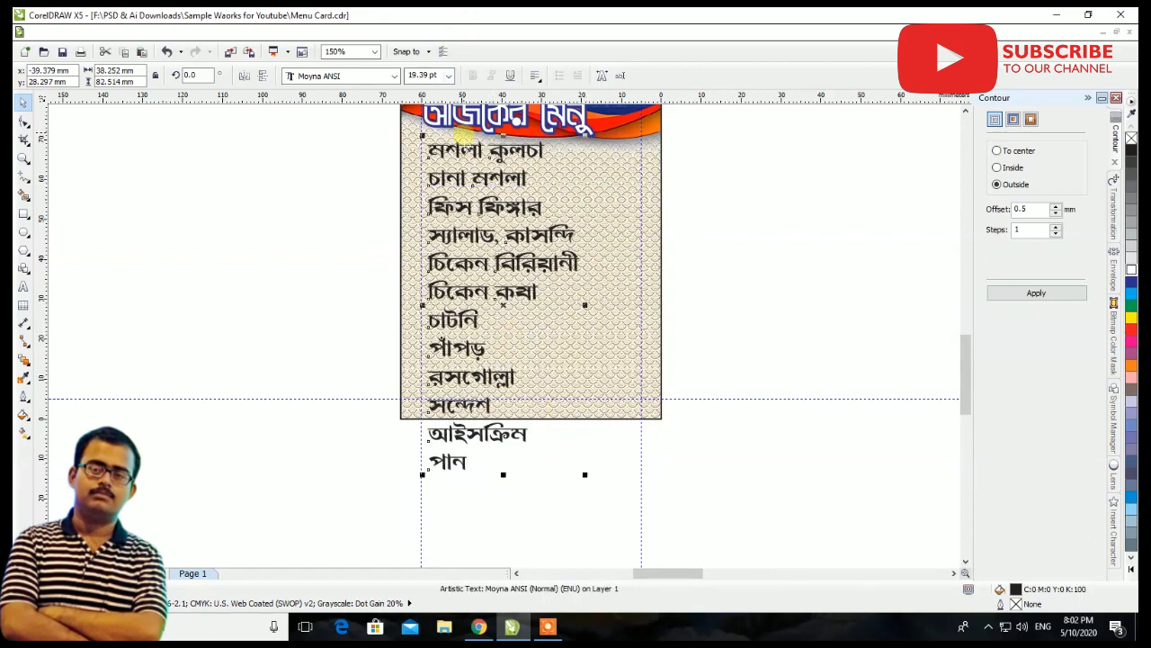
{"action": "left_click_drag", "start_coordinate": [464, 145], "coordinate": [468, 150]}
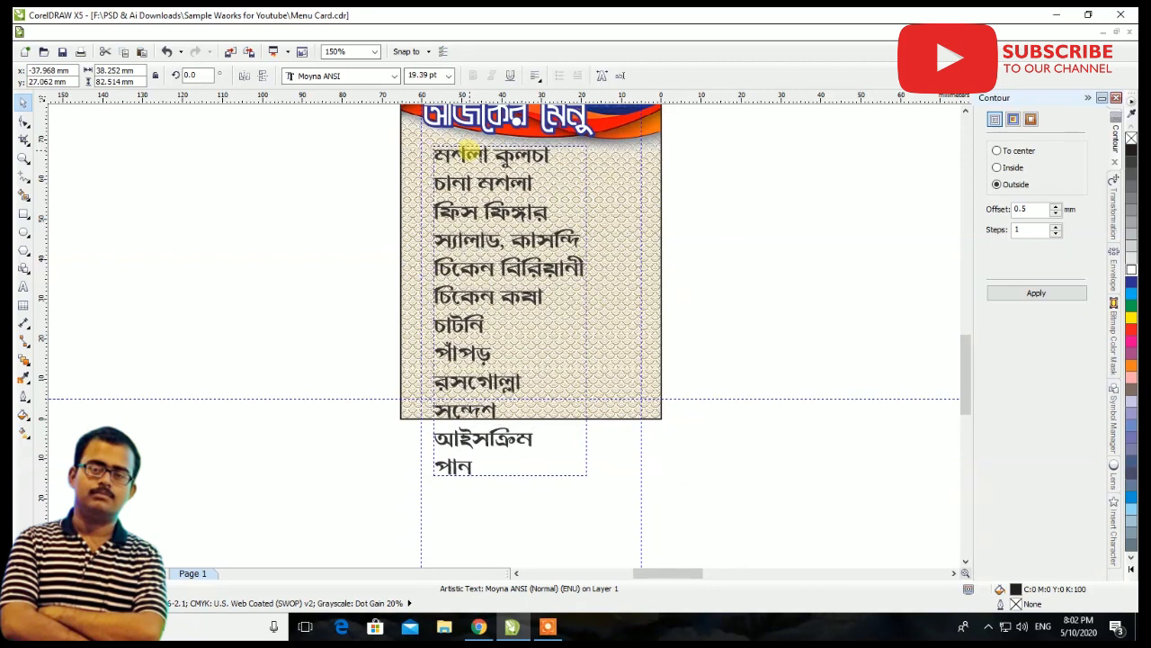
Cut the last three items (সন্দেশ, আইসক্রিম, পান) from the list and paste them as separate text beside the card
{"action": "left_click", "coordinate": [23, 286]}
{"action": "left_click_drag", "start_coordinate": [433, 403], "coordinate": [474, 470]}
{"action": "key", "text": "ctrl+x"}
{"action": "left_click", "coordinate": [733, 299]}
{"action": "key", "text": "ctrl+v"}
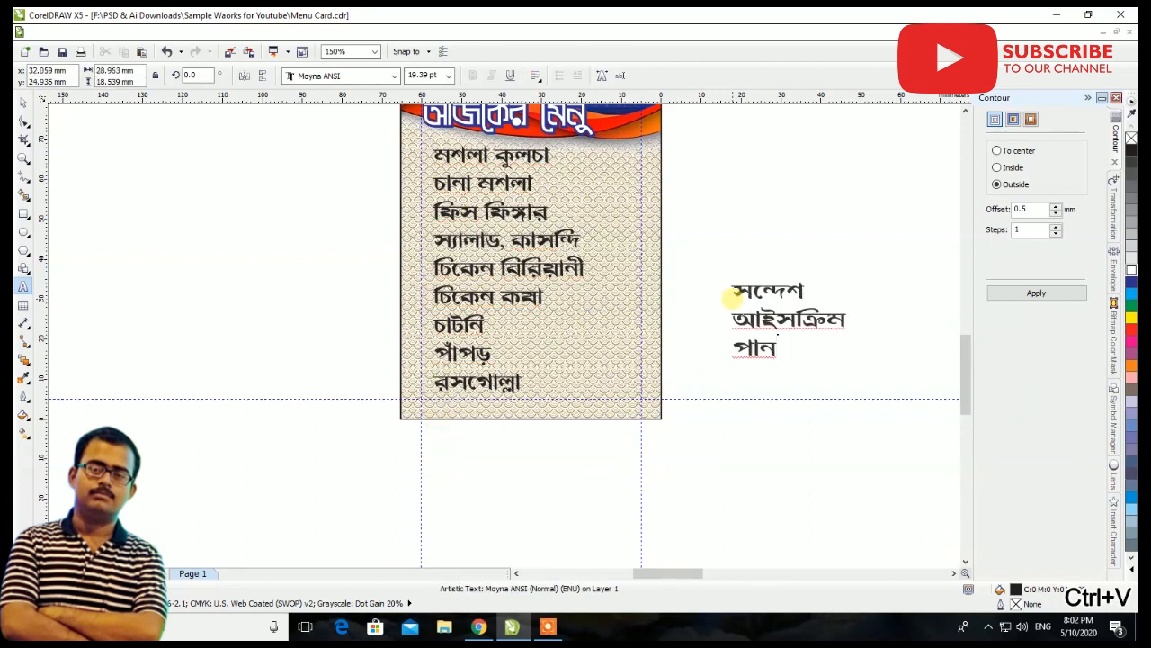
Narrow the three-item text to about 22.6 mm and place it on the card as a second column beginning beside চিকেন কষা
{"action": "left_click", "coordinate": [24, 103]}
{"action": "left_click_drag", "start_coordinate": [731, 288], "coordinate": [565, 316]}
{"action": "scroll", "coordinate": [681, 346], "scroll_direction": "up", "scroll_amount": 2}
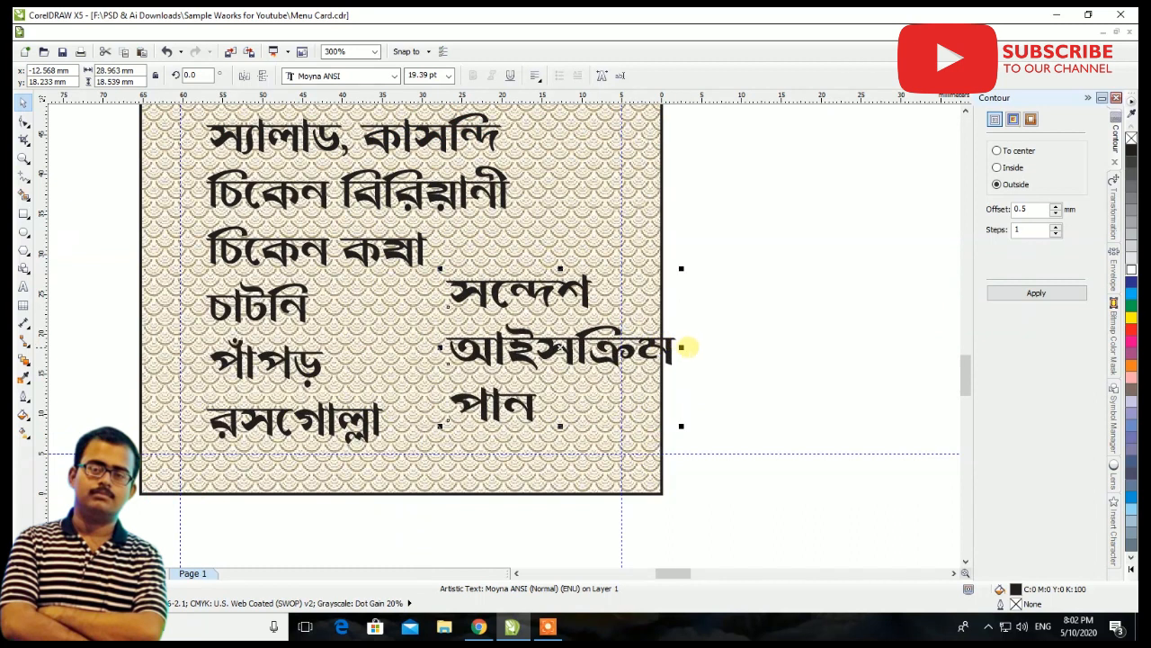
{"action": "left_click_drag", "start_coordinate": [681, 346], "coordinate": [630, 347]}
{"action": "scroll", "coordinate": [630, 346], "scroll_direction": "down", "scroll_amount": 2}
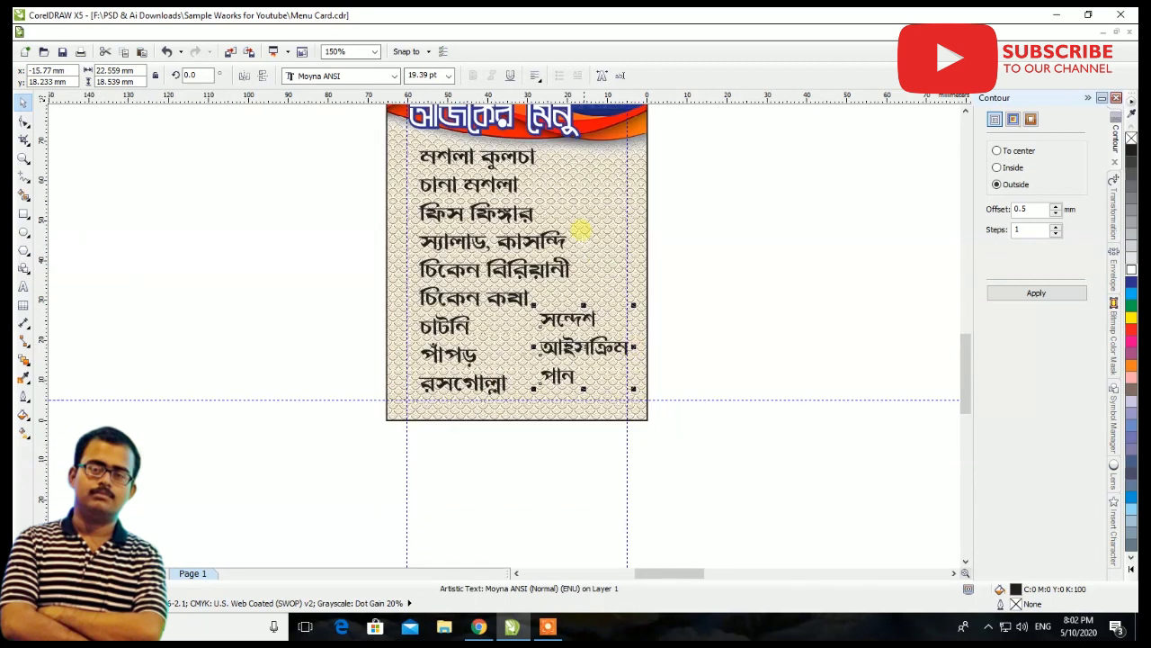
{"action": "scroll", "coordinate": [621, 346], "scroll_direction": "up", "scroll_amount": 2}
{"action": "left_click_drag", "start_coordinate": [599, 347], "coordinate": [604, 307]}
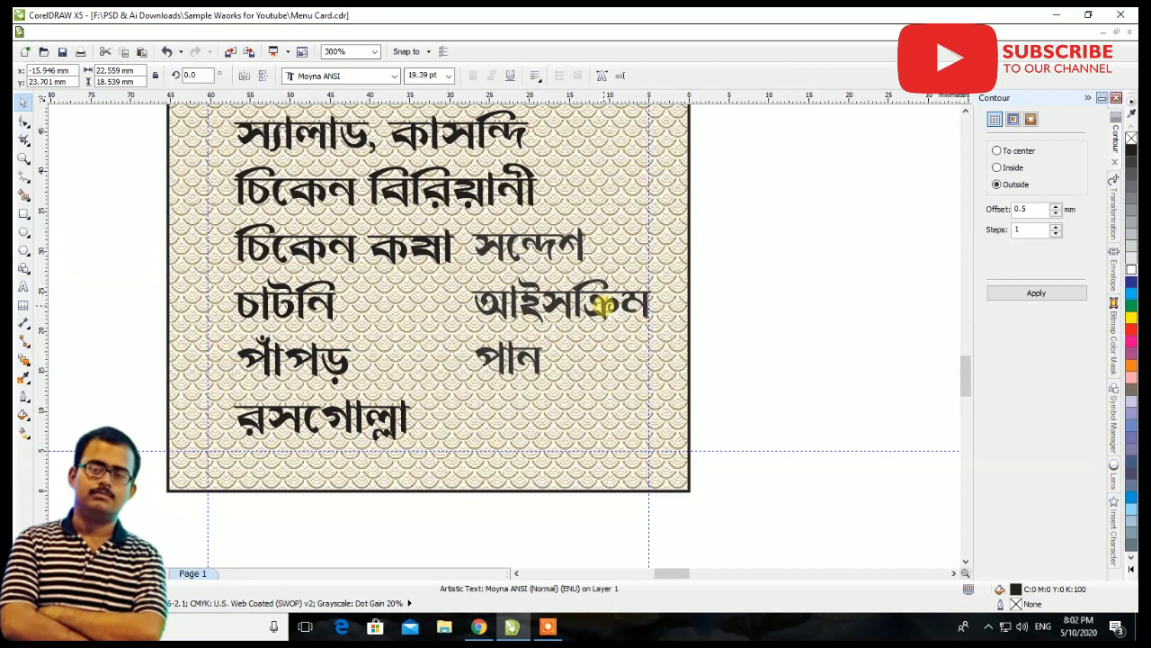
Examine the card's two-column layout up close and as a whole, along with the spare text outside the page
{"action": "scroll", "coordinate": [604, 307], "scroll_direction": "down", "scroll_amount": 4}
{"action": "scroll", "coordinate": [601, 306], "scroll_direction": "up", "scroll_amount": 4}
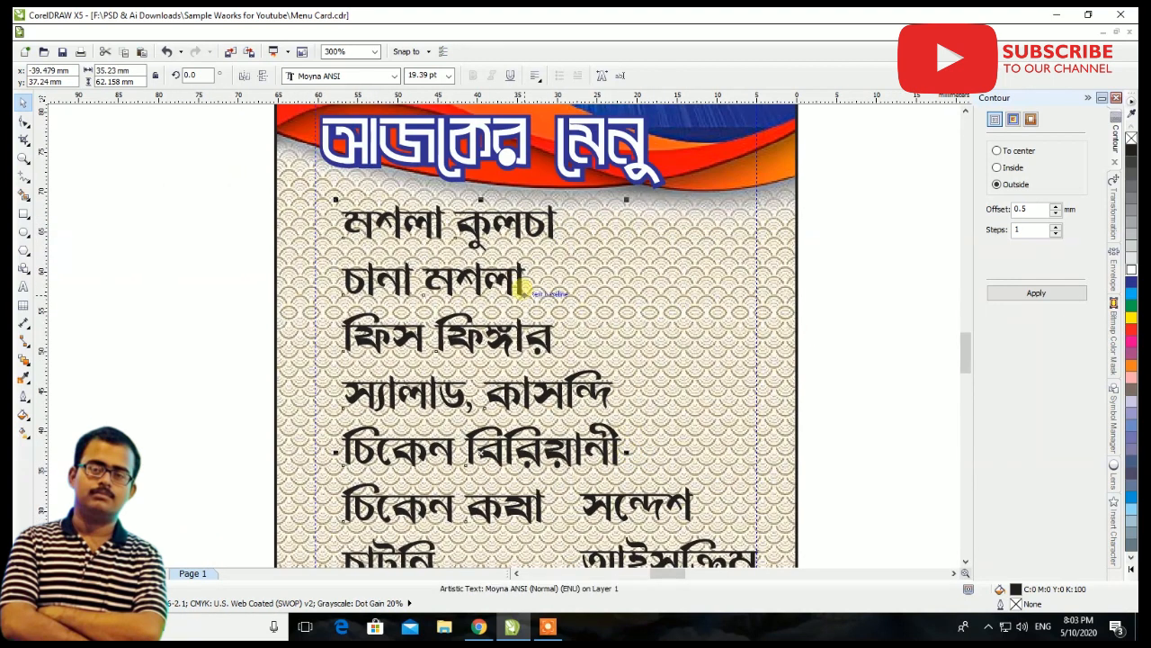
{"action": "scroll", "coordinate": [689, 314], "scroll_direction": "down", "scroll_amount": 2}
{"action": "left_click", "coordinate": [679, 306]}
{"action": "scroll", "coordinate": [679, 306], "scroll_direction": "down", "scroll_amount": 2}
{"action": "scroll", "coordinate": [640, 304], "scroll_direction": "up", "scroll_amount": 2}
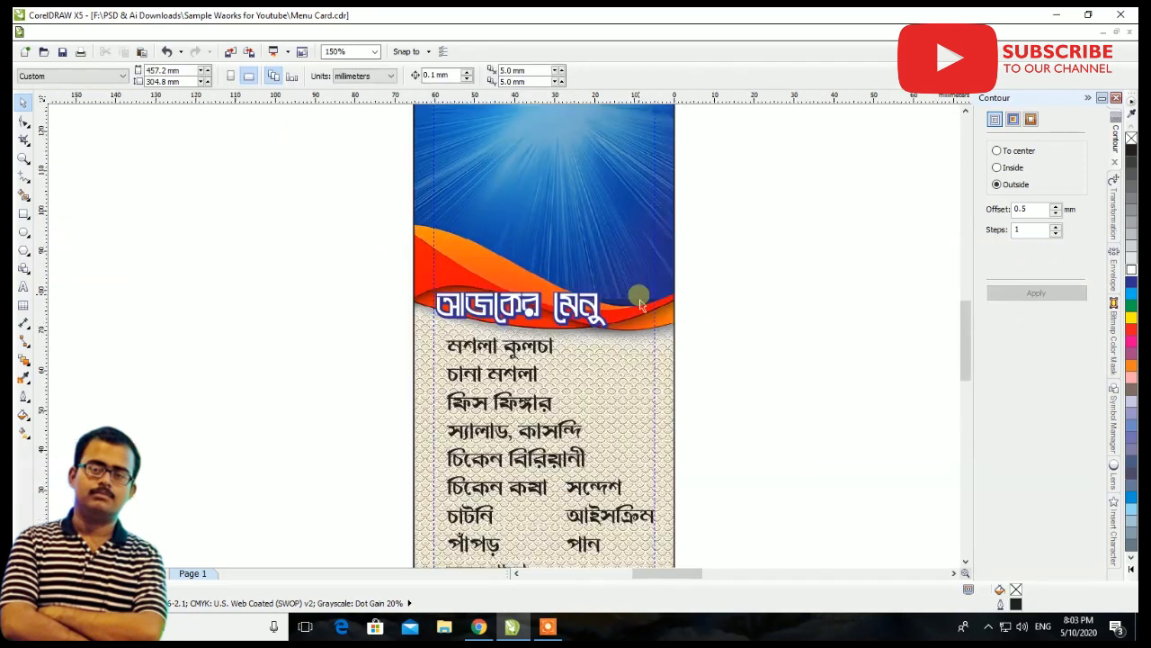
{"action": "scroll", "coordinate": [547, 356], "scroll_direction": "down", "scroll_amount": 4}
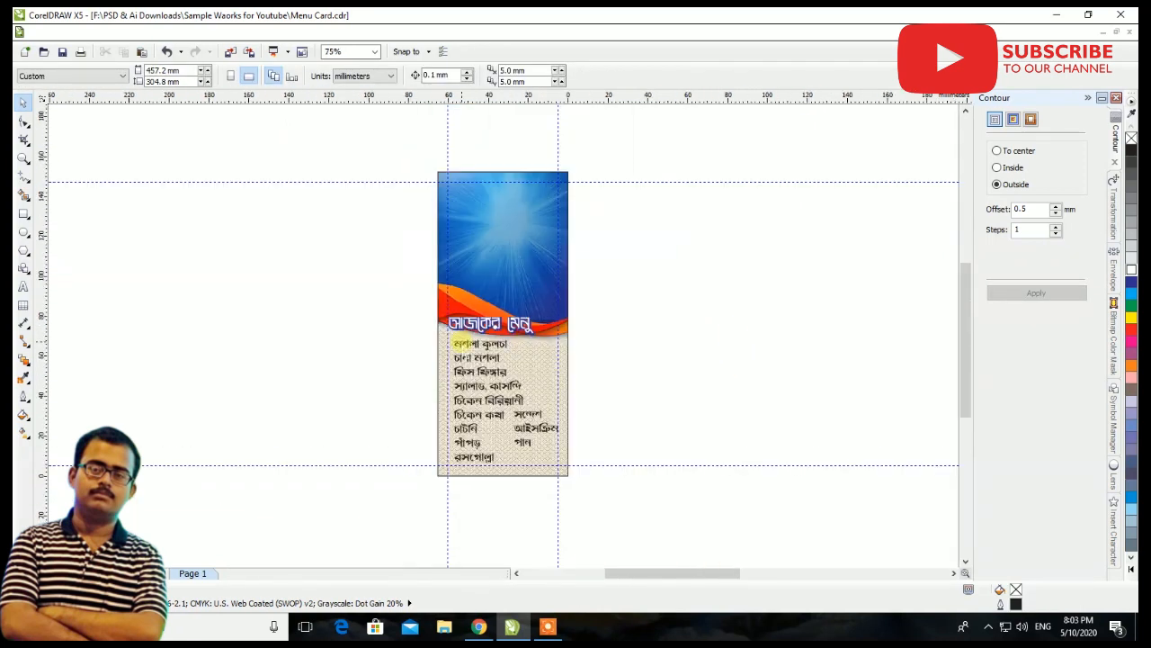
{"action": "scroll", "coordinate": [580, 389], "scroll_direction": "down", "scroll_amount": 2}
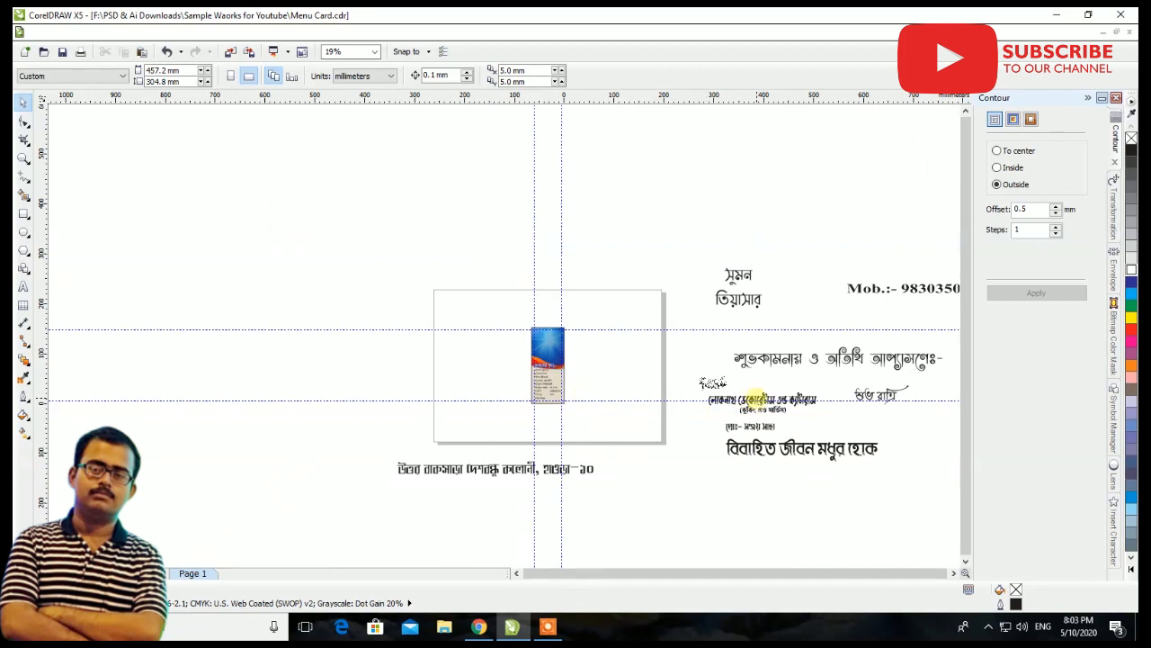
Import the waiter image shutterstock_110620211-removebg-preview from Downloads and place it on the page beside the card
{"action": "right_click", "coordinate": [632, 283]}
{"action": "left_click", "coordinate": [677, 340]}
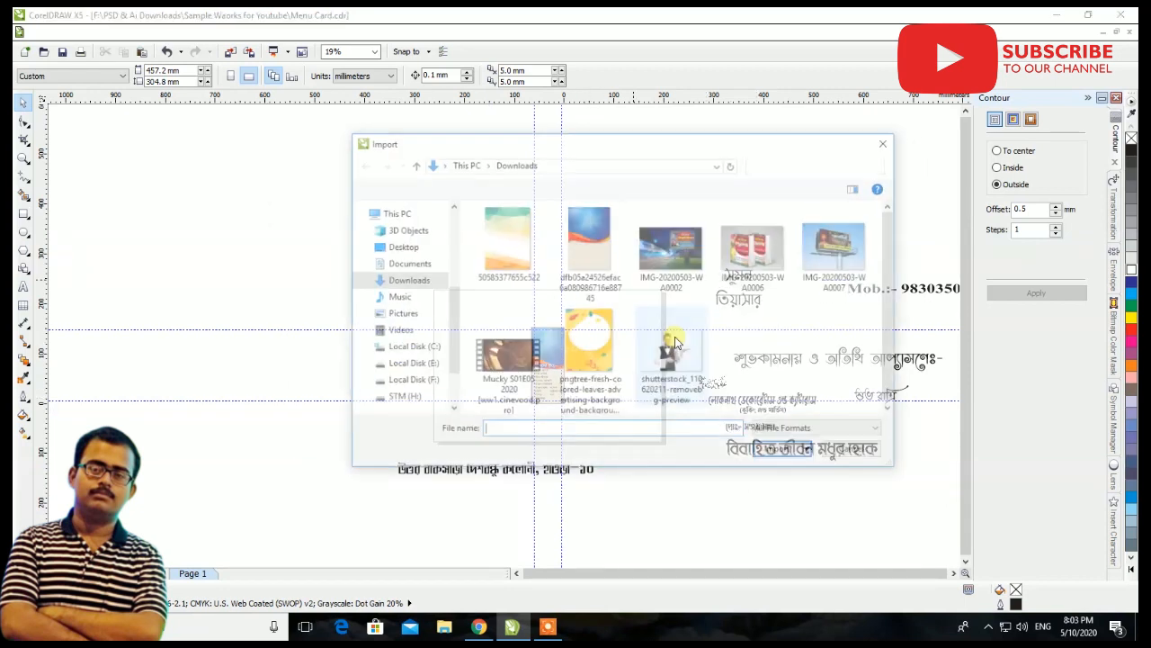
{"action": "left_click", "coordinate": [673, 350]}
{"action": "left_click", "coordinate": [772, 472]}
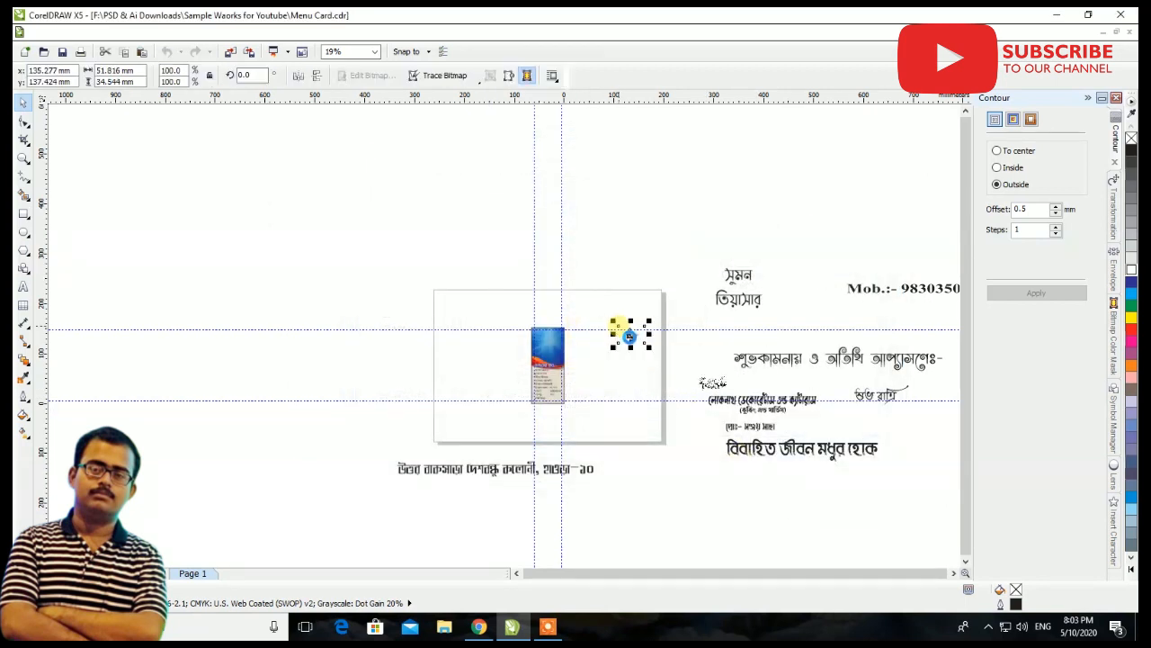
{"action": "left_click", "coordinate": [620, 327]}
Move the waiter image next to the lower part of the menu card
{"action": "scroll", "coordinate": [619, 337], "scroll_direction": "up", "scroll_amount": 4}
{"action": "left_click_drag", "start_coordinate": [620, 342], "coordinate": [389, 500]}
{"action": "scroll", "coordinate": [419, 475], "scroll_direction": "down", "scroll_amount": 1}
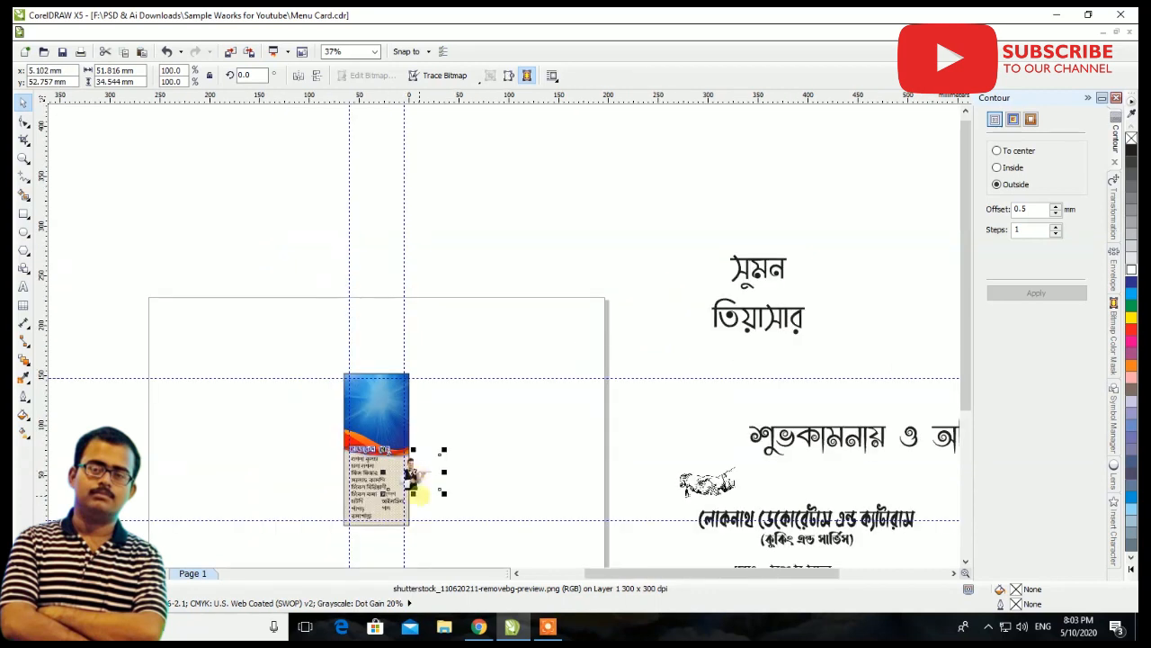
{"action": "scroll", "coordinate": [418, 509], "scroll_direction": "up", "scroll_amount": 1}
{"action": "left_click_drag", "start_coordinate": [411, 442], "coordinate": [469, 492]}
{"action": "scroll", "coordinate": [462, 532], "scroll_direction": "up", "scroll_amount": 1}
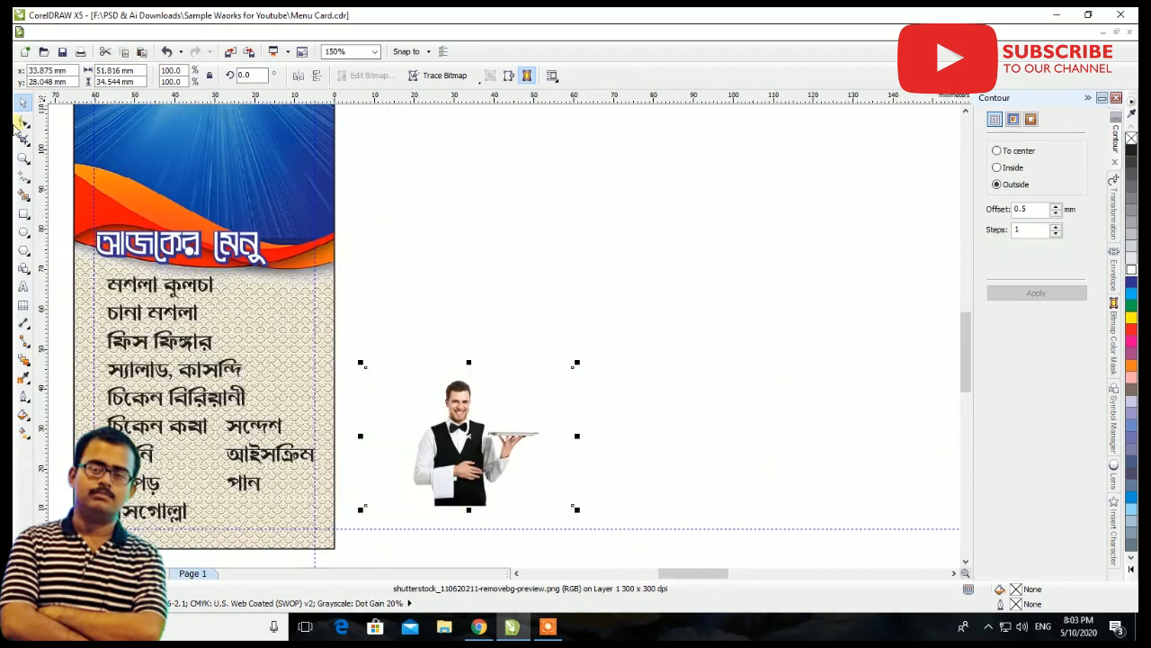
Trim the empty side margins of the waiter image by reshaping its boundary to about 34.4 mm wide
{"action": "left_click", "coordinate": [23, 122]}
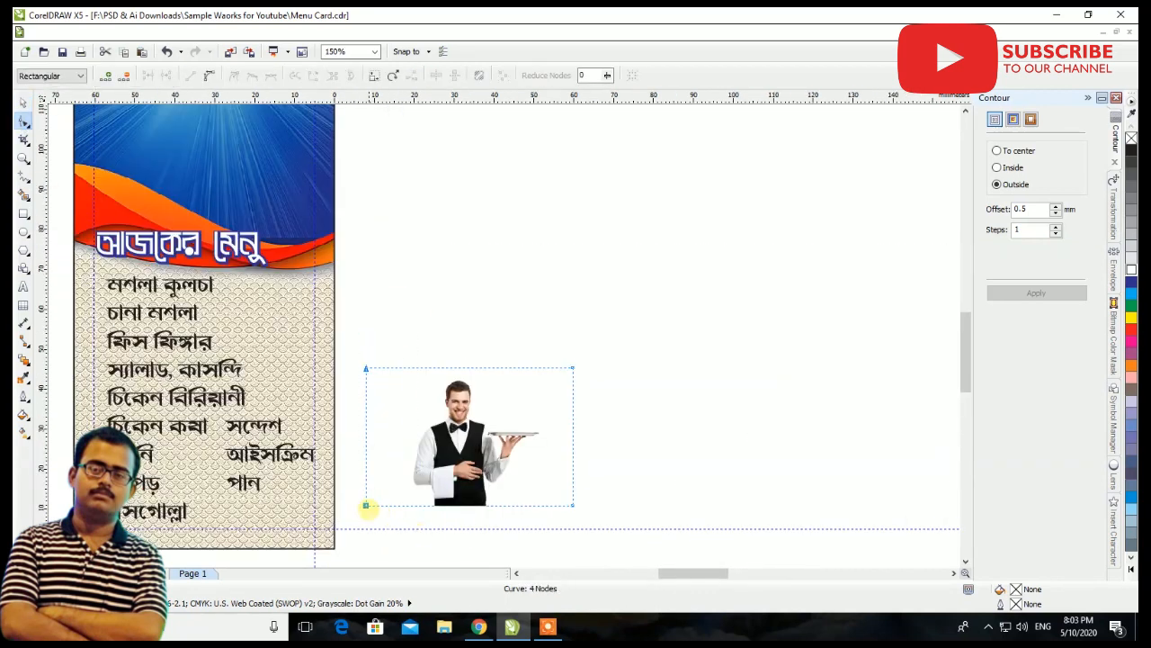
{"action": "left_click_drag", "start_coordinate": [365, 503], "coordinate": [404, 505]}
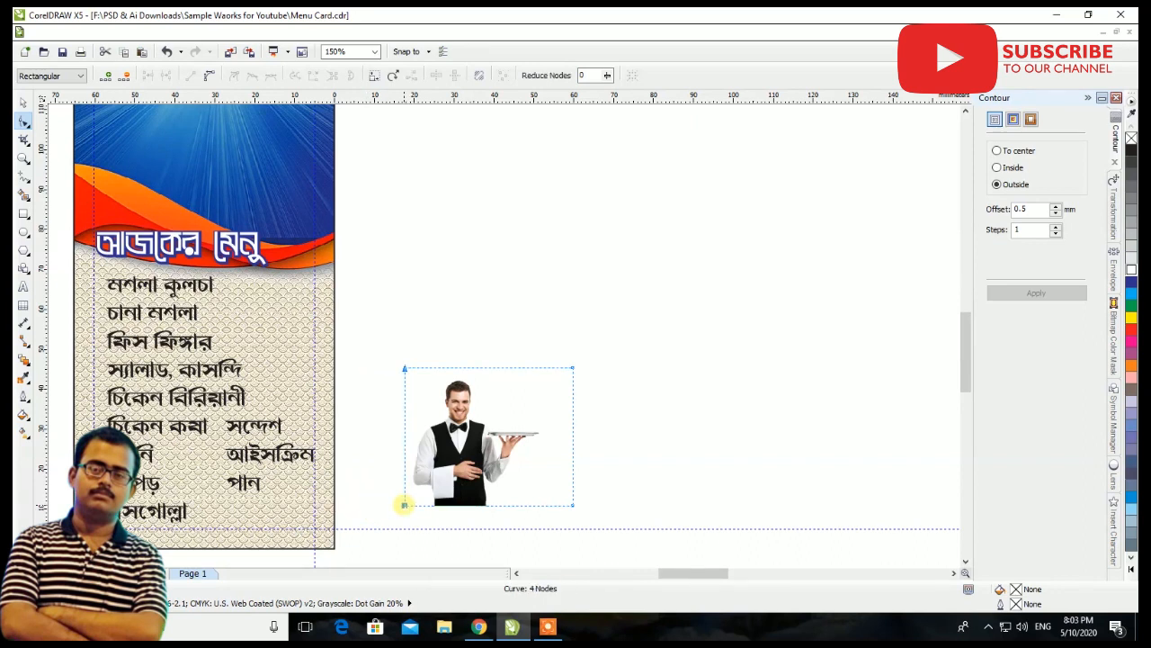
{"action": "left_click_drag", "start_coordinate": [606, 338], "coordinate": [541, 505]}
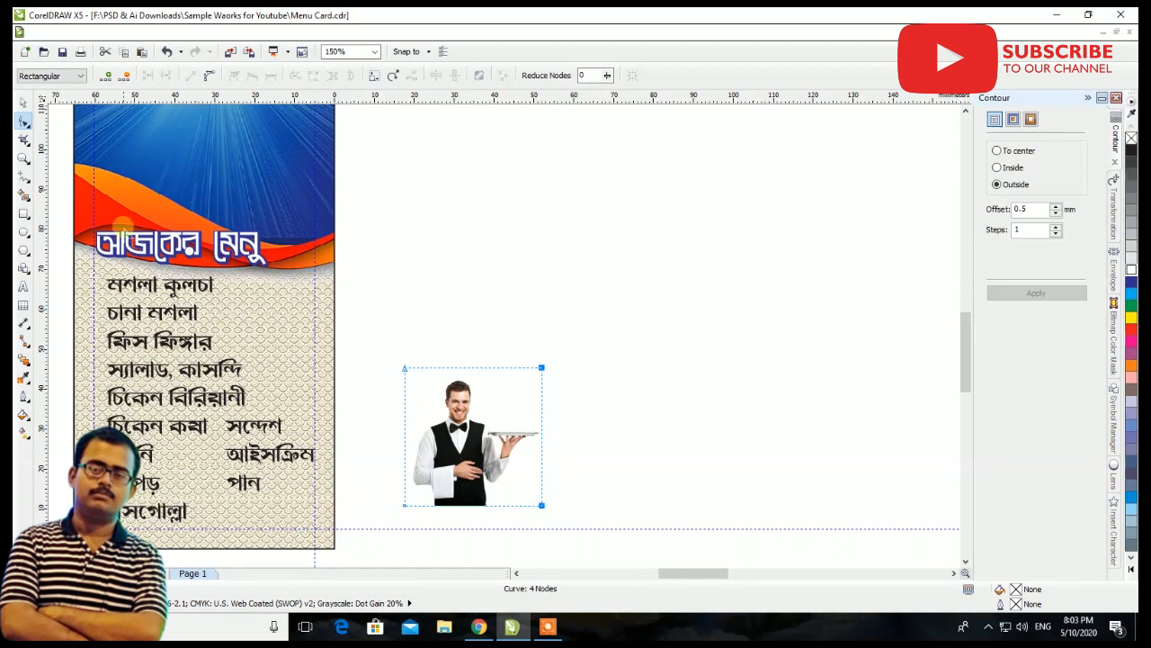
{"action": "left_click", "coordinate": [20, 104]}
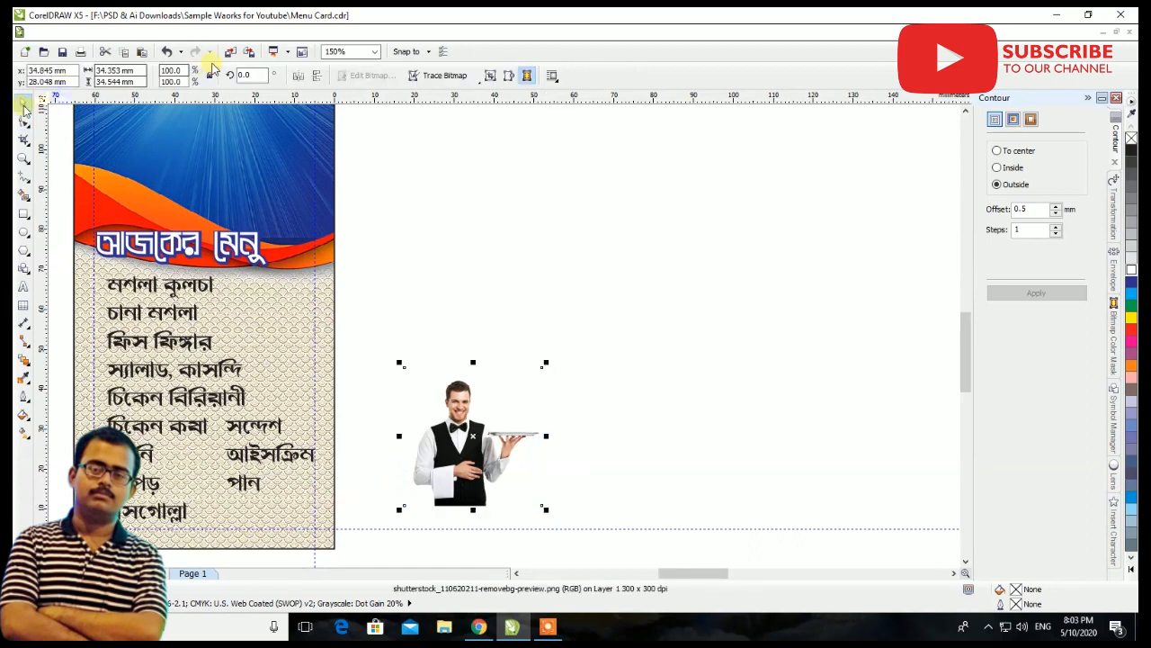
Flip the waiter image so the tray faces left and place it at about 74.9% scale in the card's lower-right corner
{"action": "left_click", "coordinate": [315, 77]}
{"action": "left_click_drag", "start_coordinate": [472, 435], "coordinate": [278, 331]}
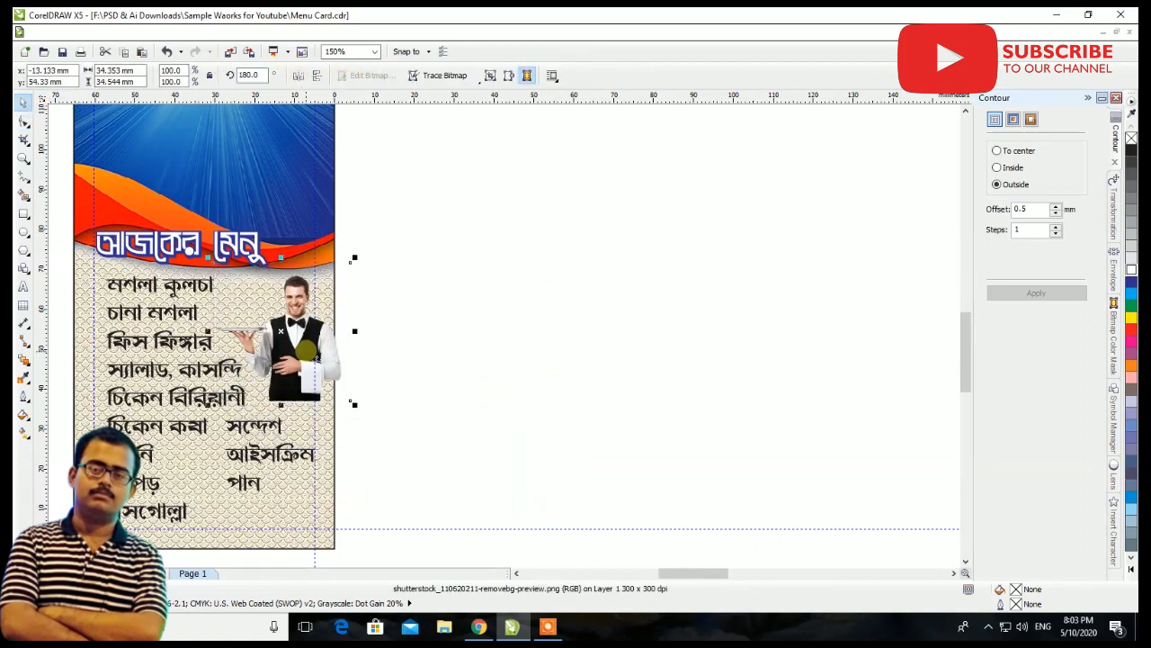
{"action": "left_click_drag", "start_coordinate": [352, 257], "coordinate": [321, 284]}
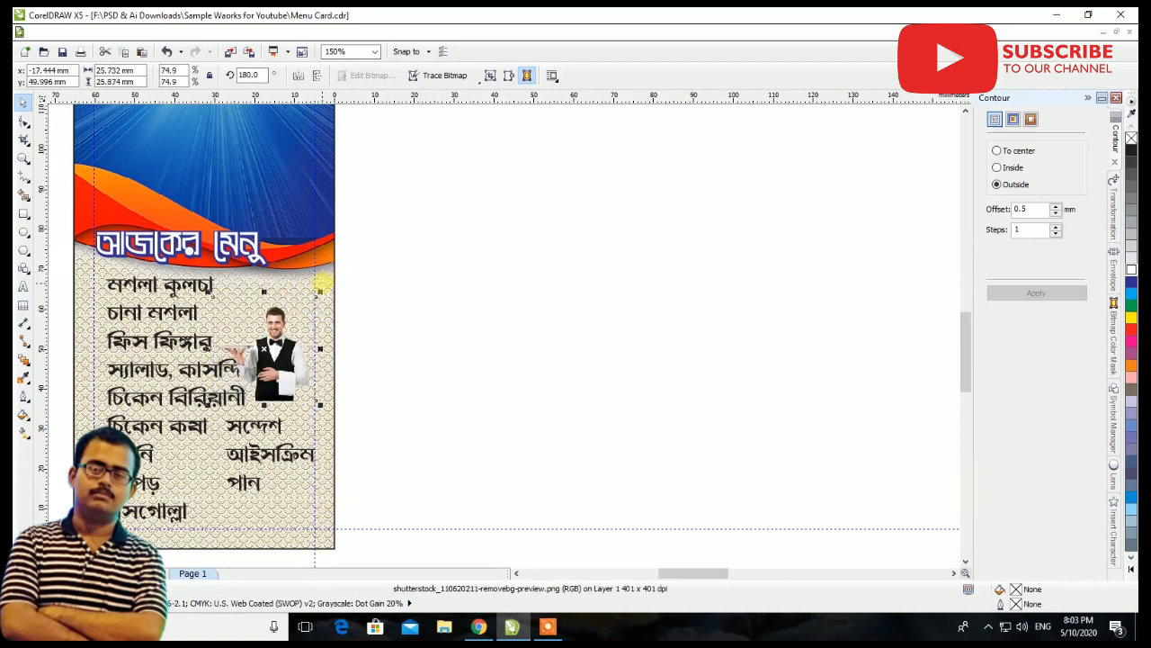
{"action": "left_click_drag", "start_coordinate": [279, 351], "coordinate": [279, 485]}
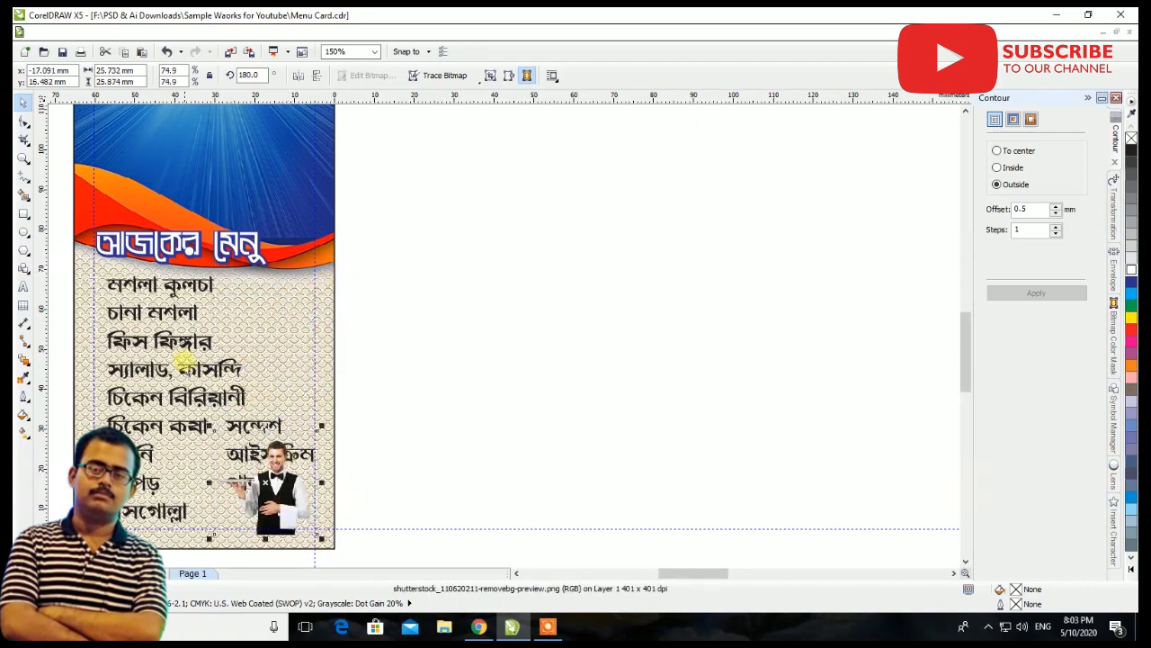
Move the three-item text column up above the waiter so it begins beside the ফিস ফিঙ্গার line
{"action": "scroll", "coordinate": [262, 454], "scroll_direction": "up", "scroll_amount": 2}
{"action": "scroll", "coordinate": [827, 340], "scroll_direction": "down", "scroll_amount": 4}
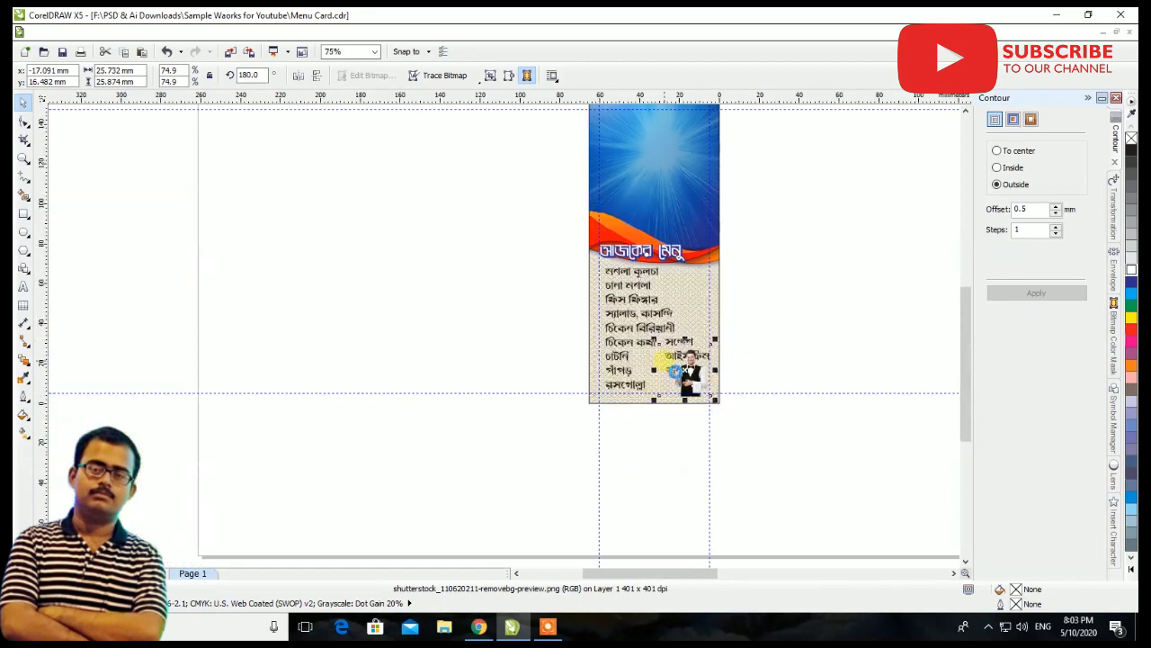
{"action": "scroll", "coordinate": [673, 367], "scroll_direction": "up", "scroll_amount": 4}
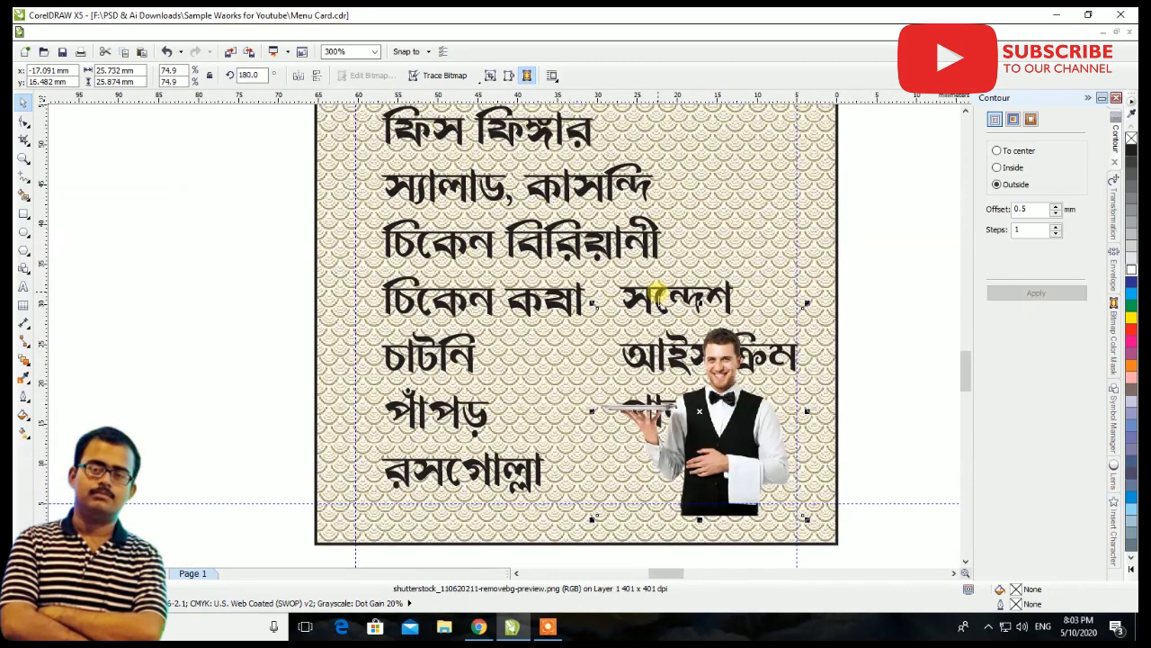
{"action": "left_click", "coordinate": [656, 289]}
{"action": "scroll", "coordinate": [656, 290], "scroll_direction": "down", "scroll_amount": 2}
{"action": "left_click_drag", "start_coordinate": [657, 289], "coordinate": [677, 206]}
{"action": "scroll", "coordinate": [646, 212], "scroll_direction": "up", "scroll_amount": 2}
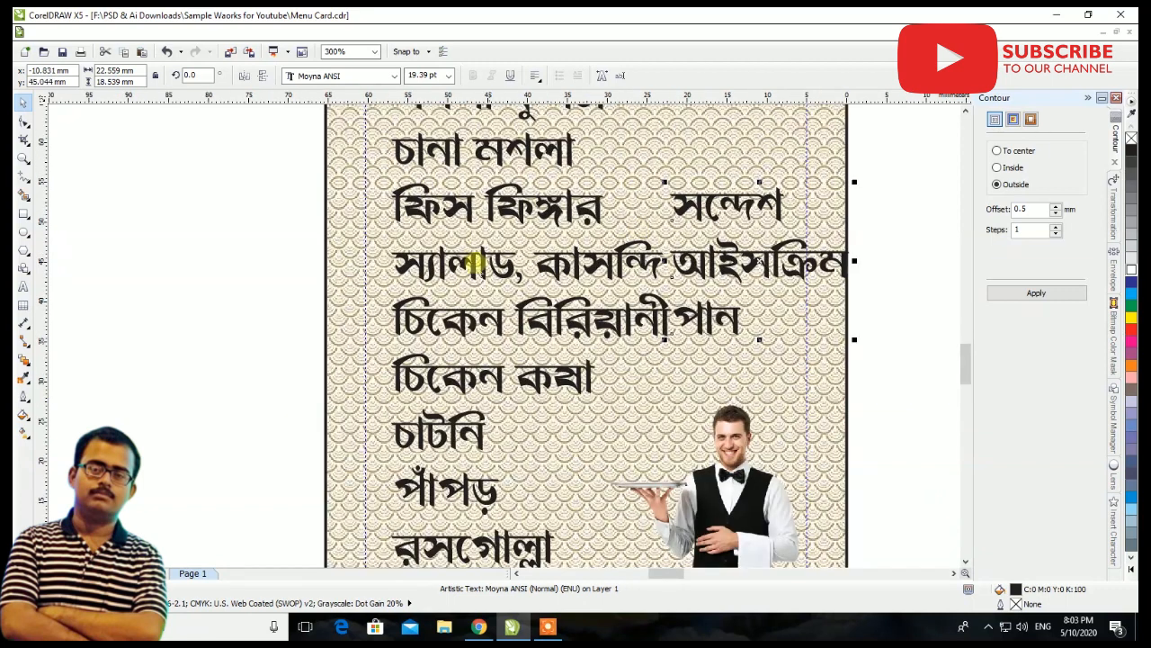
Split the স্যালাড, কাসন্দি entry into two separate lines, removing the comma and the leading space
{"action": "left_click", "coordinate": [24, 288]}
{"action": "left_click", "coordinate": [520, 270]}
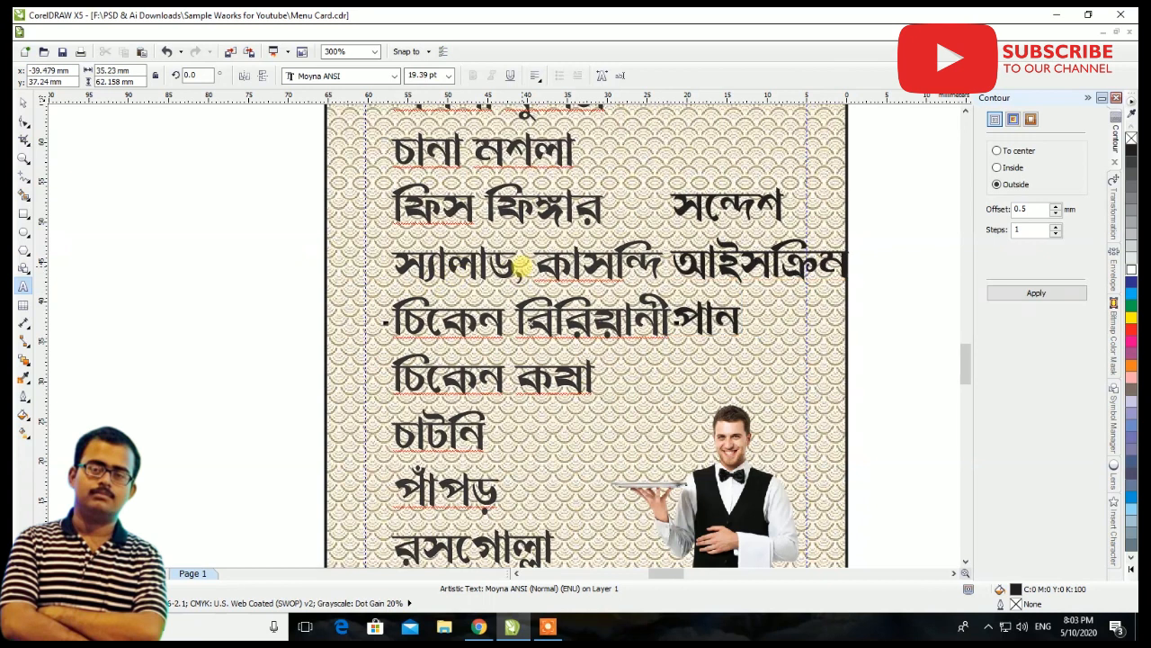
{"action": "key", "text": "Return"}
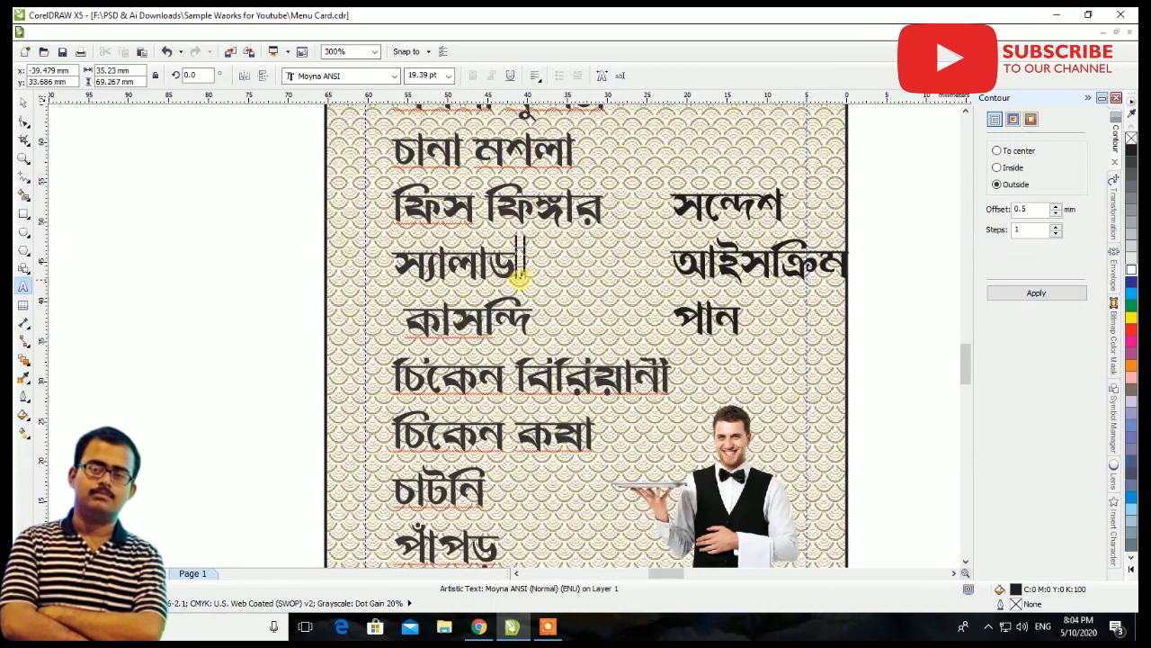
{"action": "key", "text": "Delete"}
{"action": "scroll", "coordinate": [414, 304], "scroll_direction": "down", "scroll_amount": 2}
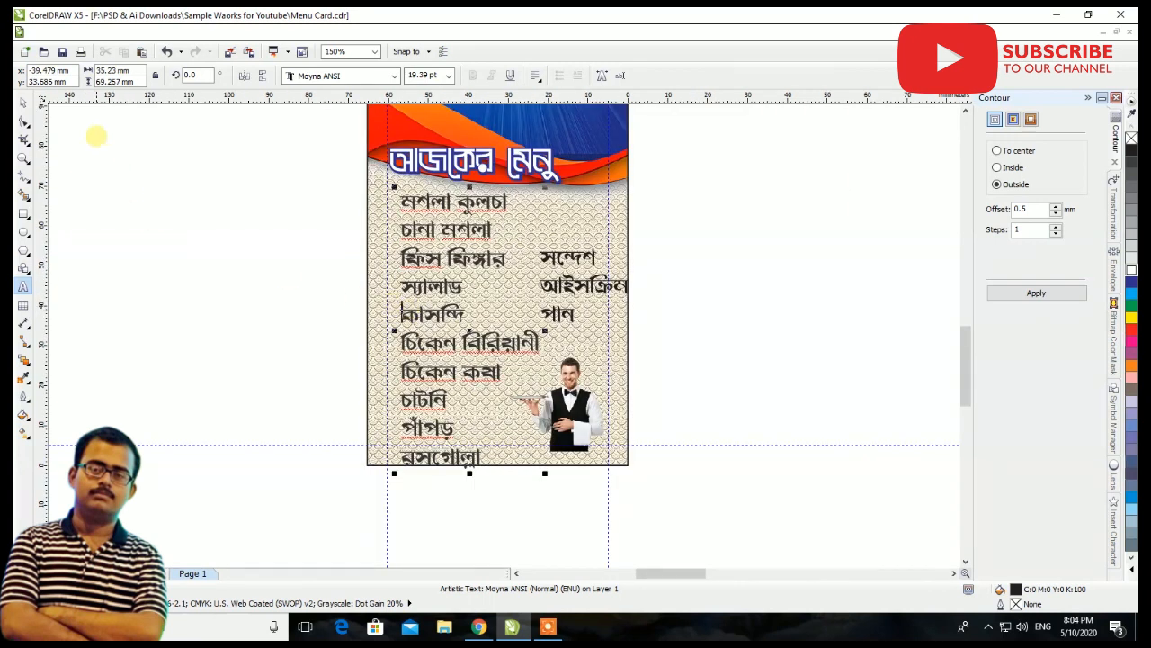
Shift the three-item column left onto the card and shrink the main menu list slightly to fit within the card
{"action": "left_click", "coordinate": [24, 101]}
{"action": "left_click_drag", "start_coordinate": [551, 258], "coordinate": [543, 257]}
{"action": "left_click", "coordinate": [529, 341]}
{"action": "left_click_drag", "start_coordinate": [545, 475], "coordinate": [537, 464]}
{"action": "left_click", "coordinate": [669, 317]}
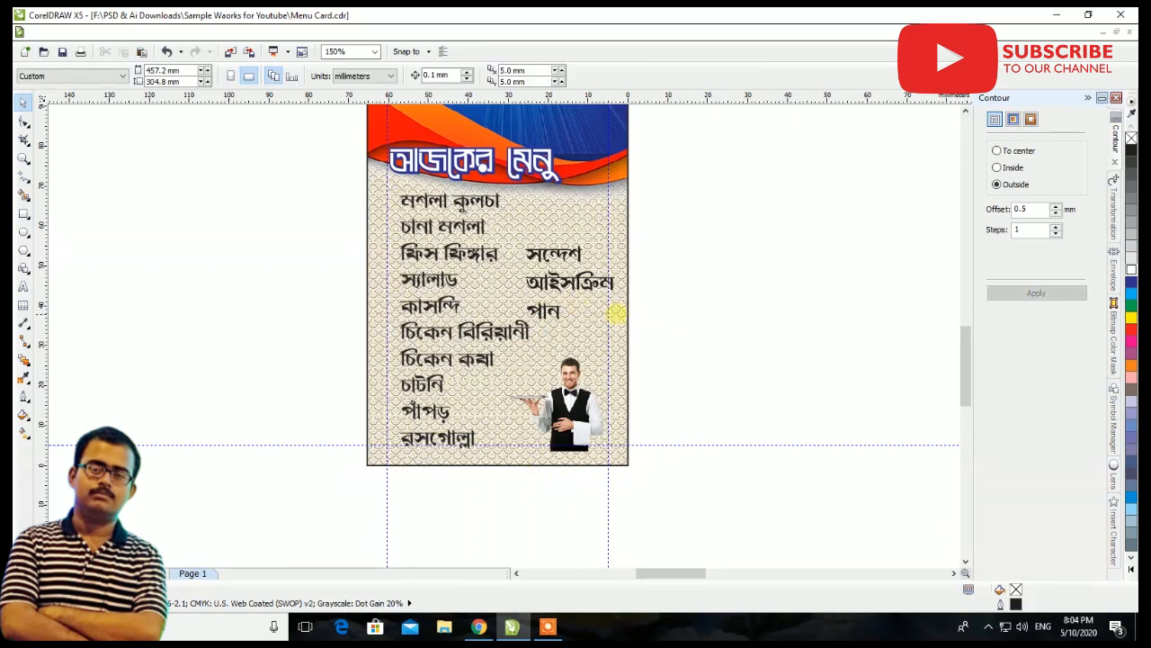
Nudge the three-item column beginning with সন্দেশ slightly left, closer to the card's right margin guide
{"action": "scroll", "coordinate": [562, 281], "scroll_direction": "up", "scroll_amount": 1}
{"action": "left_click_drag", "start_coordinate": [583, 295], "coordinate": [546, 278]}
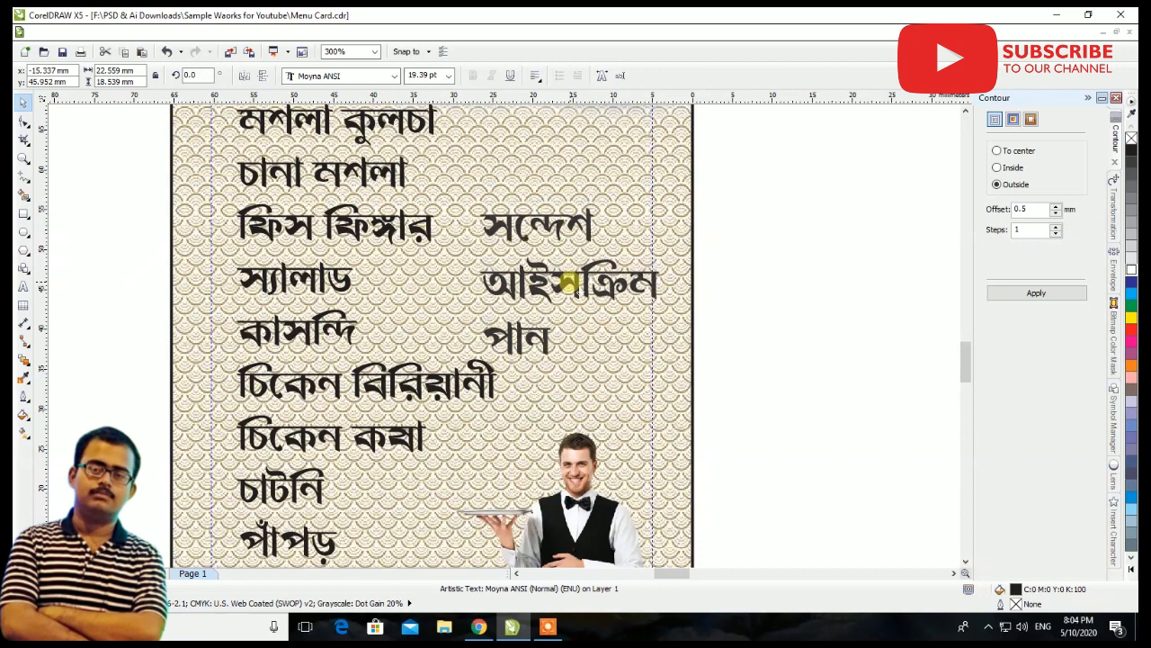
{"action": "scroll", "coordinate": [665, 301], "scroll_direction": "down", "scroll_amount": 1}
{"action": "left_click", "coordinate": [765, 288]}
Shift the background image upward inside the card's PowerClip frame and finish editing the clipped contents
{"action": "scroll", "coordinate": [764, 288], "scroll_direction": "down", "scroll_amount": 1}
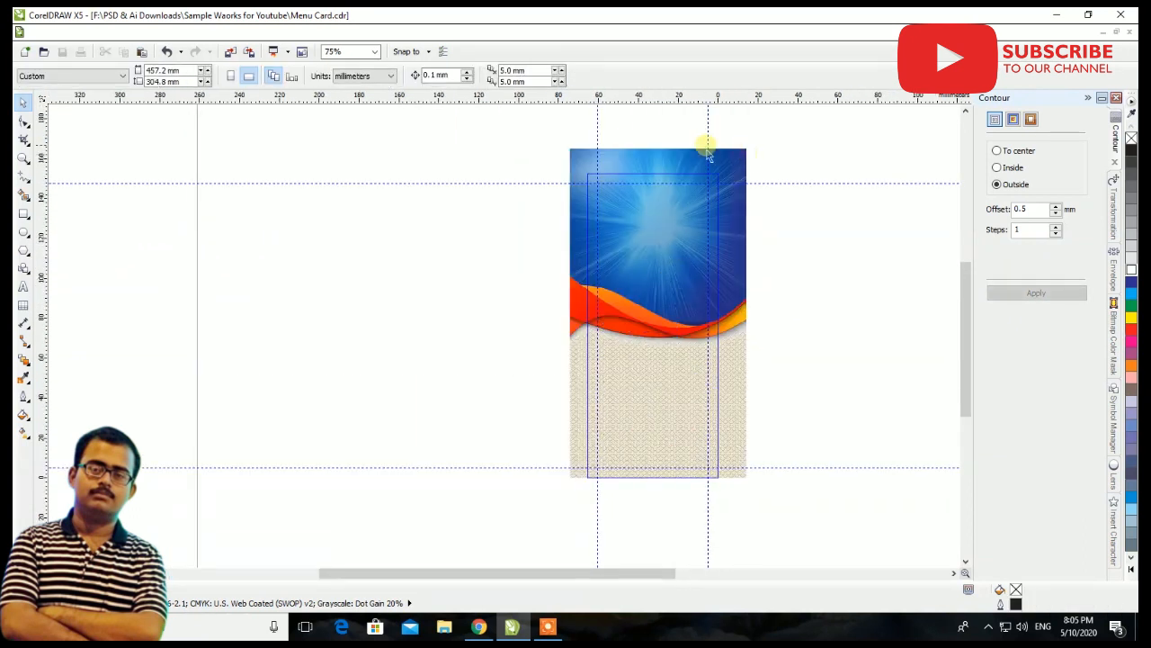
{"action": "left_click", "coordinate": [667, 168]}
{"action": "left_click_drag", "start_coordinate": [657, 144], "coordinate": [658, 114]}
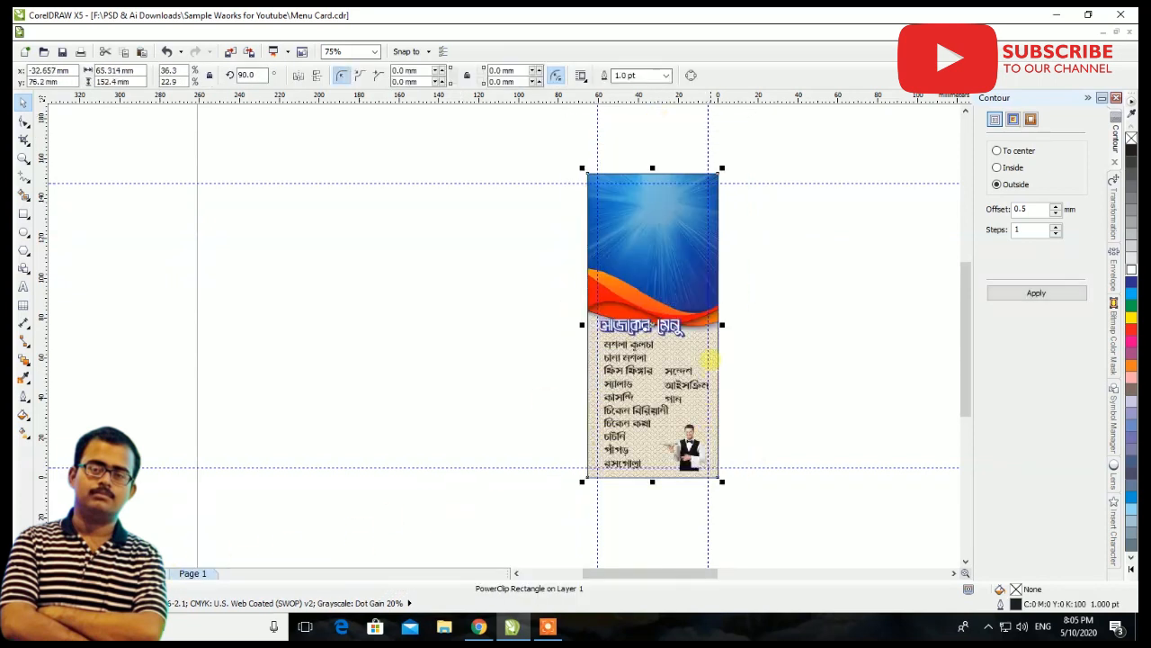
{"action": "left_click", "coordinate": [777, 297]}
Move the আজকের মেনু title up so it sits over the orange wave
{"action": "scroll", "coordinate": [640, 306], "scroll_direction": "up", "scroll_amount": 2}
{"action": "left_click_drag", "start_coordinate": [646, 421], "coordinate": [646, 394]}
{"action": "scroll", "coordinate": [625, 283], "scroll_direction": "down", "scroll_amount": 1}
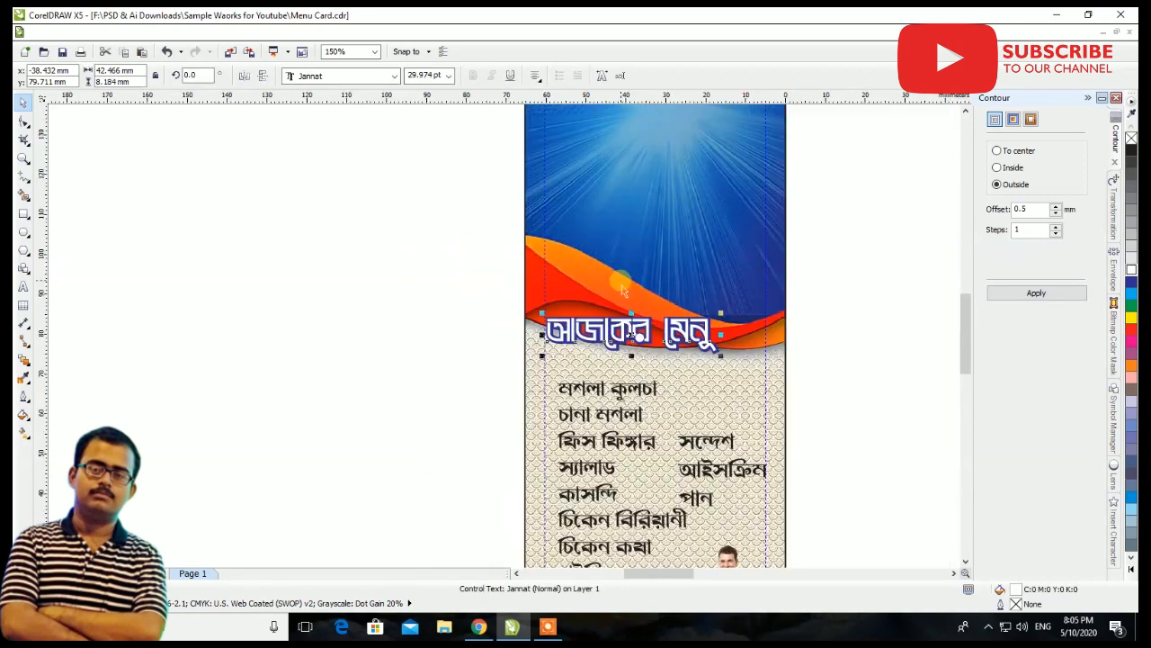
Stretch the main food list upward to about 69.2 mm tall, keeping its width
{"action": "left_click", "coordinate": [663, 411]}
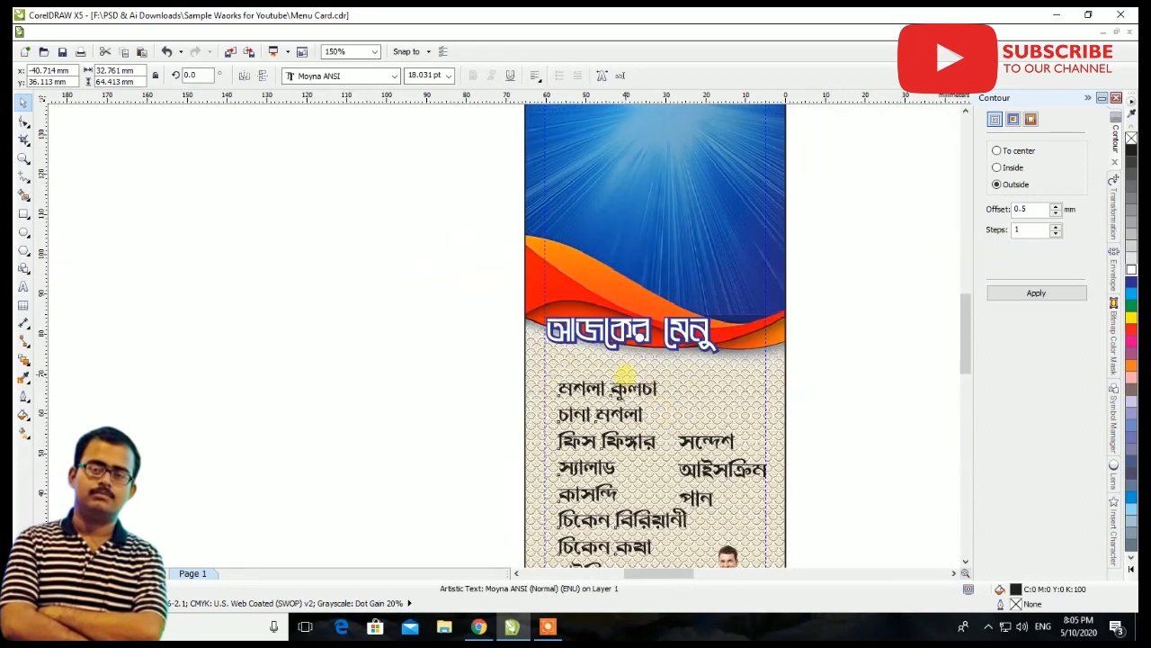
{"action": "scroll", "coordinate": [711, 481], "scroll_direction": "down", "scroll_amount": 3}
{"action": "scroll", "coordinate": [706, 472], "scroll_direction": "up", "scroll_amount": 1}
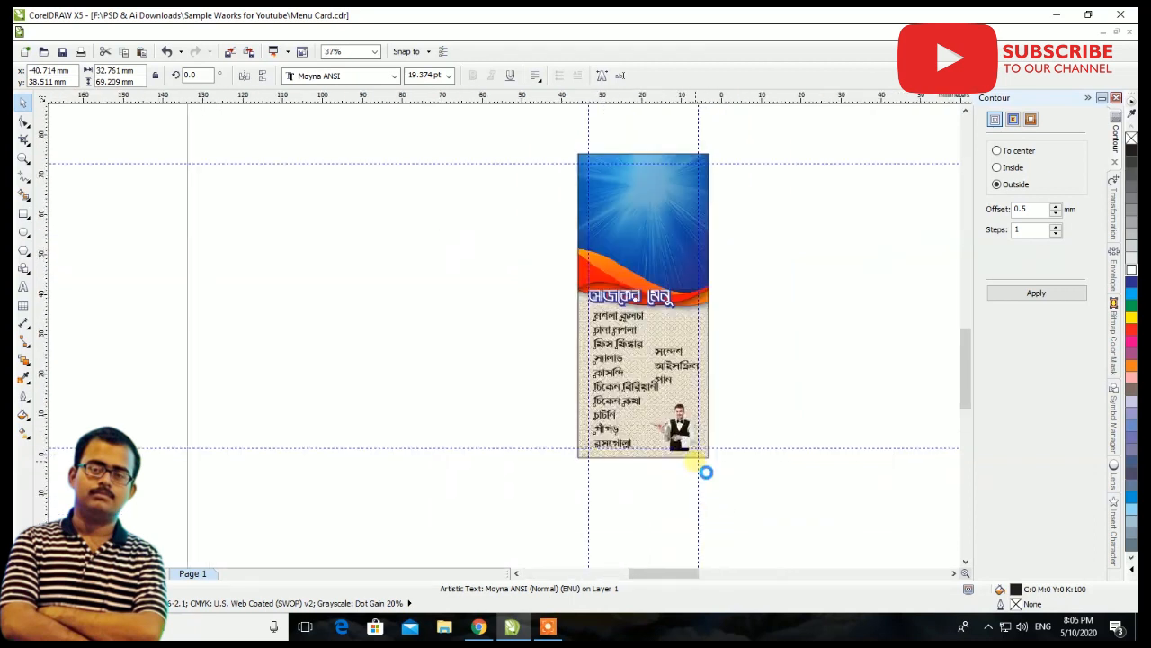
{"action": "scroll", "coordinate": [706, 472], "scroll_direction": "up", "scroll_amount": 3}
{"action": "left_click", "coordinate": [688, 358]}
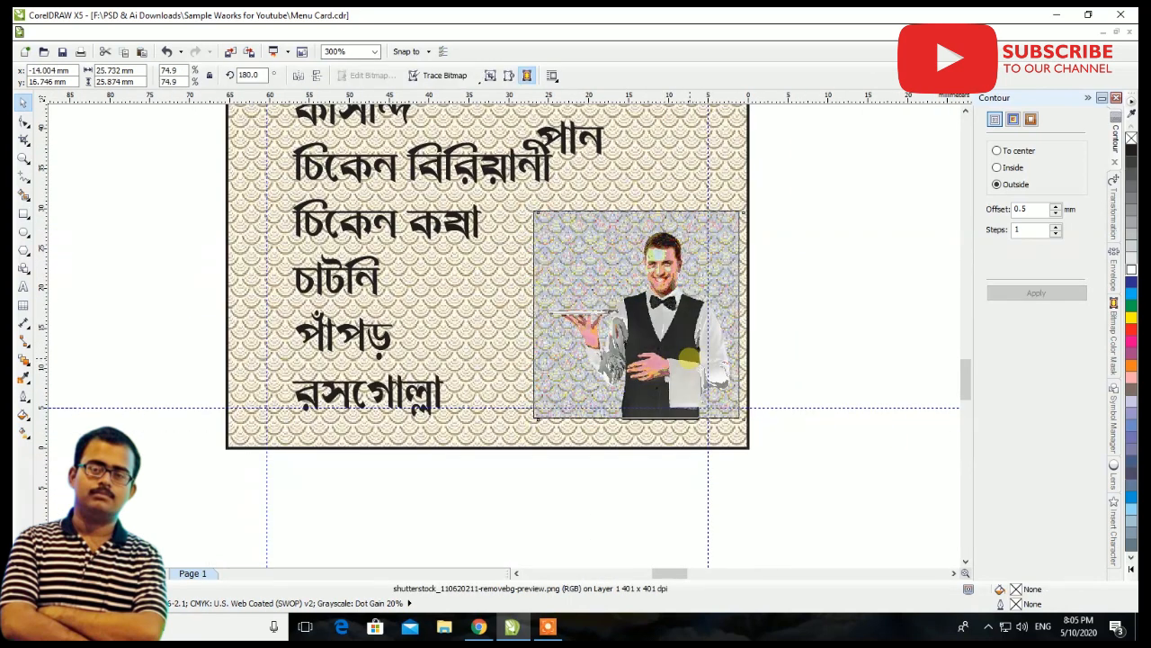
Raise the three-item column so সন্দেশ lines up with the ফিস ফিঙ্গার row
{"action": "scroll", "coordinate": [688, 359], "scroll_direction": "down", "scroll_amount": 3}
{"action": "scroll", "coordinate": [657, 319], "scroll_direction": "up", "scroll_amount": 3}
{"action": "left_click", "coordinate": [661, 326]}
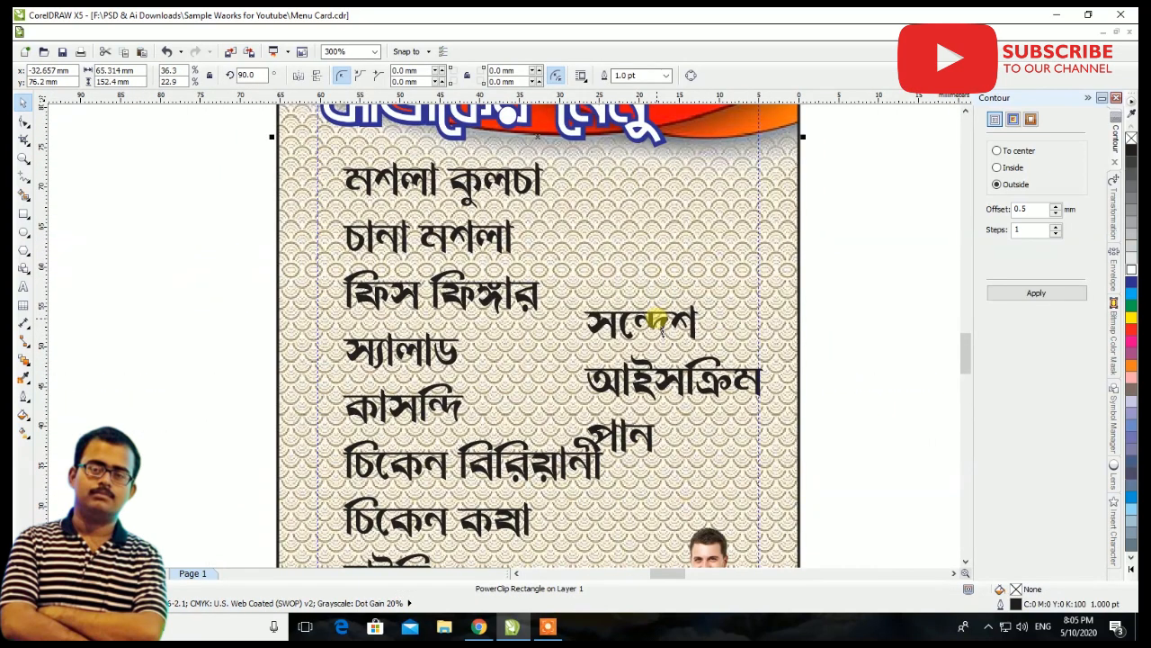
{"action": "double_click", "coordinate": [659, 322]}
{"action": "left_click", "coordinate": [23, 101]}
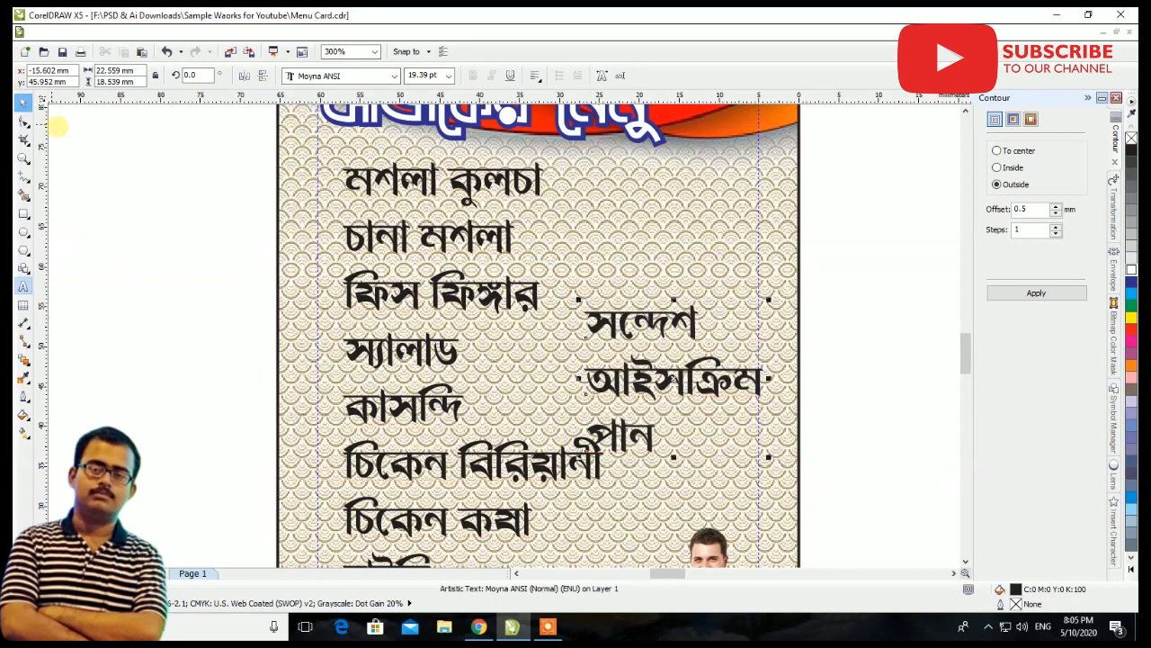
{"action": "left_click", "coordinate": [607, 336]}
{"action": "left_click_drag", "start_coordinate": [624, 333], "coordinate": [622, 304]}
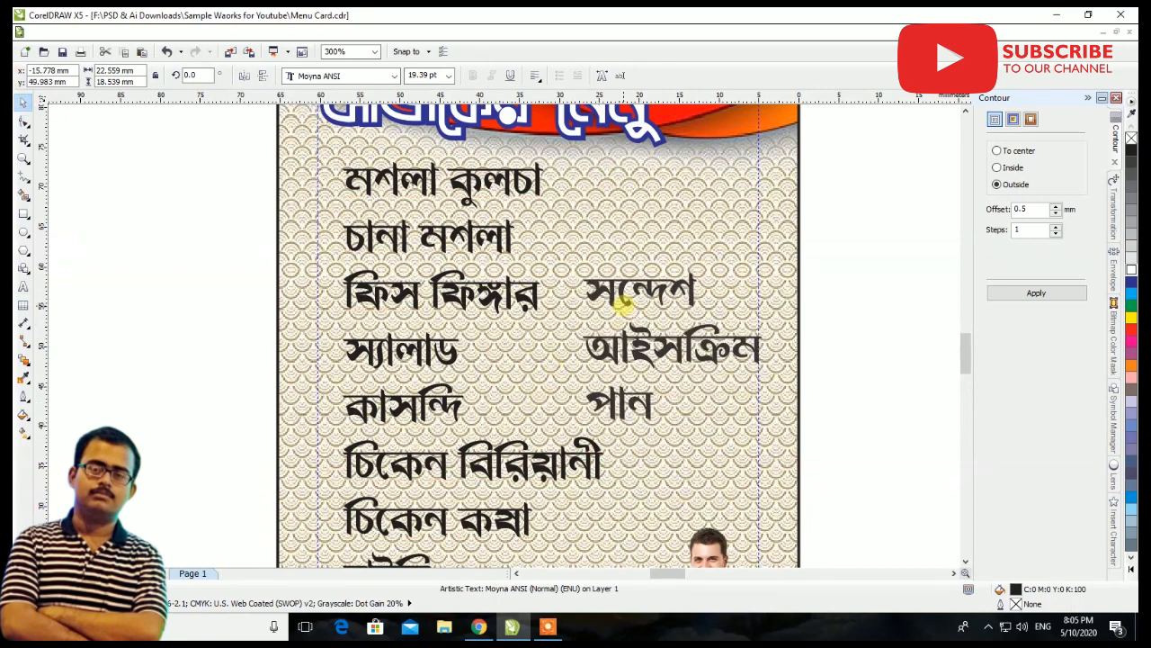
Enlarge the waiter image to about 92.6% and reposition it in the card's lower-right corner
{"action": "scroll", "coordinate": [634, 316], "scroll_direction": "down", "scroll_amount": 2}
{"action": "left_click", "coordinate": [660, 483]}
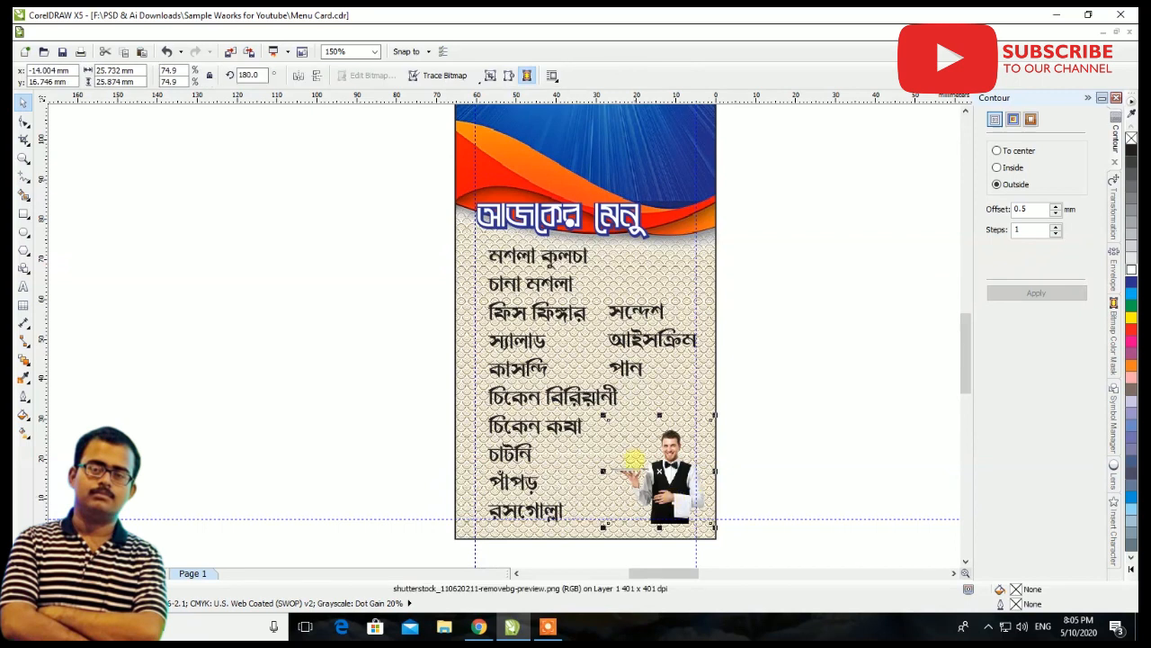
{"action": "left_click_drag", "start_coordinate": [605, 418], "coordinate": [577, 401]}
{"action": "left_click_drag", "start_coordinate": [686, 496], "coordinate": [678, 493]}
{"action": "scroll", "coordinate": [689, 468], "scroll_direction": "up", "scroll_amount": 2}
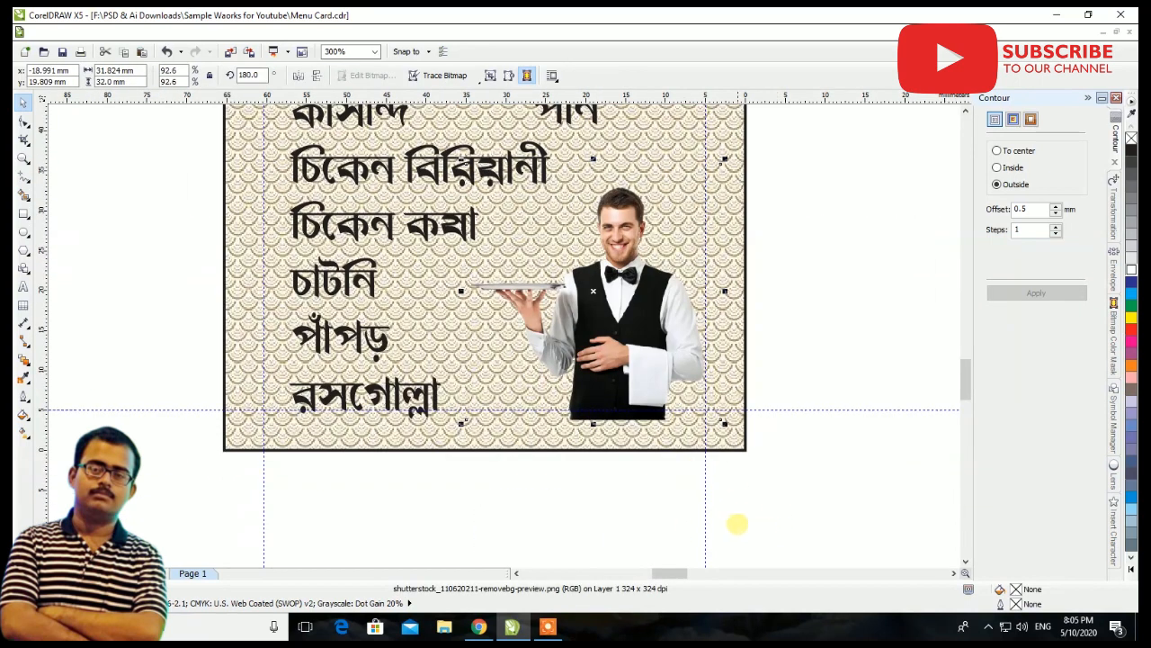
Apply a linear transparency to the waiter so the image fades out toward its lower edge
{"action": "left_click", "coordinate": [24, 358]}
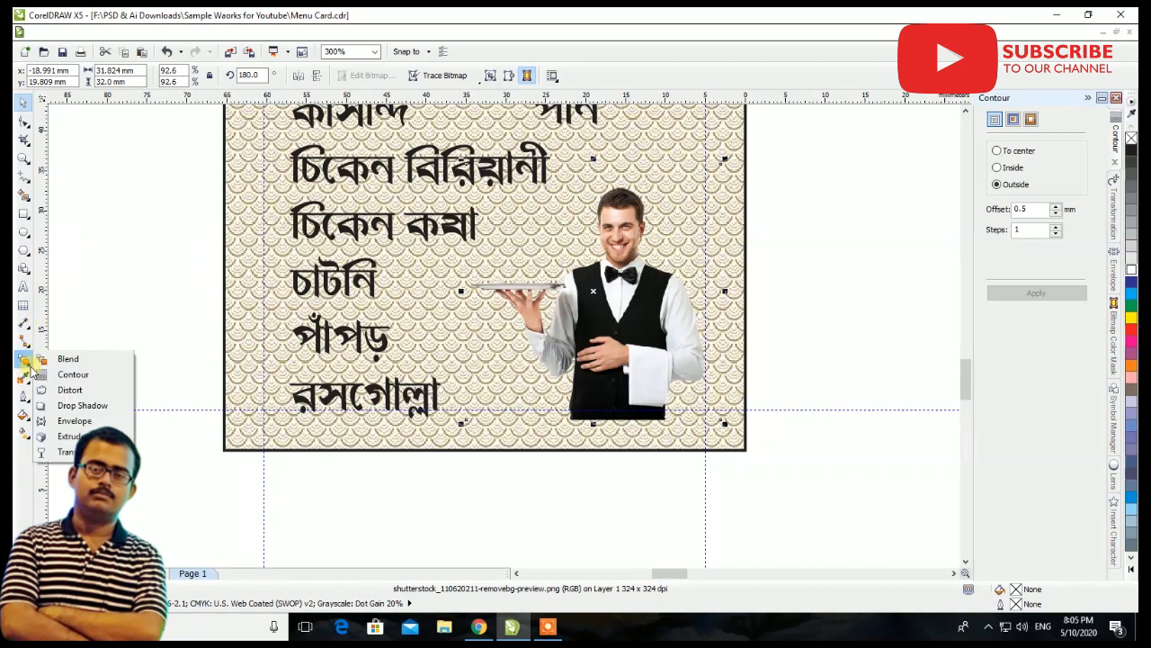
{"action": "left_click", "coordinate": [71, 450]}
{"action": "left_click_drag", "start_coordinate": [612, 382], "coordinate": [612, 447]}
{"action": "left_click_drag", "start_coordinate": [610, 385], "coordinate": [610, 409]}
{"action": "left_click", "coordinate": [23, 103]}
Bring the শুভ রাত্রি text onto the card, shrink it to about 15.6 mm wide, and place it just above the waiter's tray
{"action": "scroll", "coordinate": [618, 426], "scroll_direction": "down", "scroll_amount": 1}
{"action": "scroll", "coordinate": [626, 311], "scroll_direction": "up", "scroll_amount": 1}
{"action": "scroll", "coordinate": [475, 448], "scroll_direction": "down", "scroll_amount": 3}
{"action": "scroll", "coordinate": [483, 459], "scroll_direction": "down", "scroll_amount": 4}
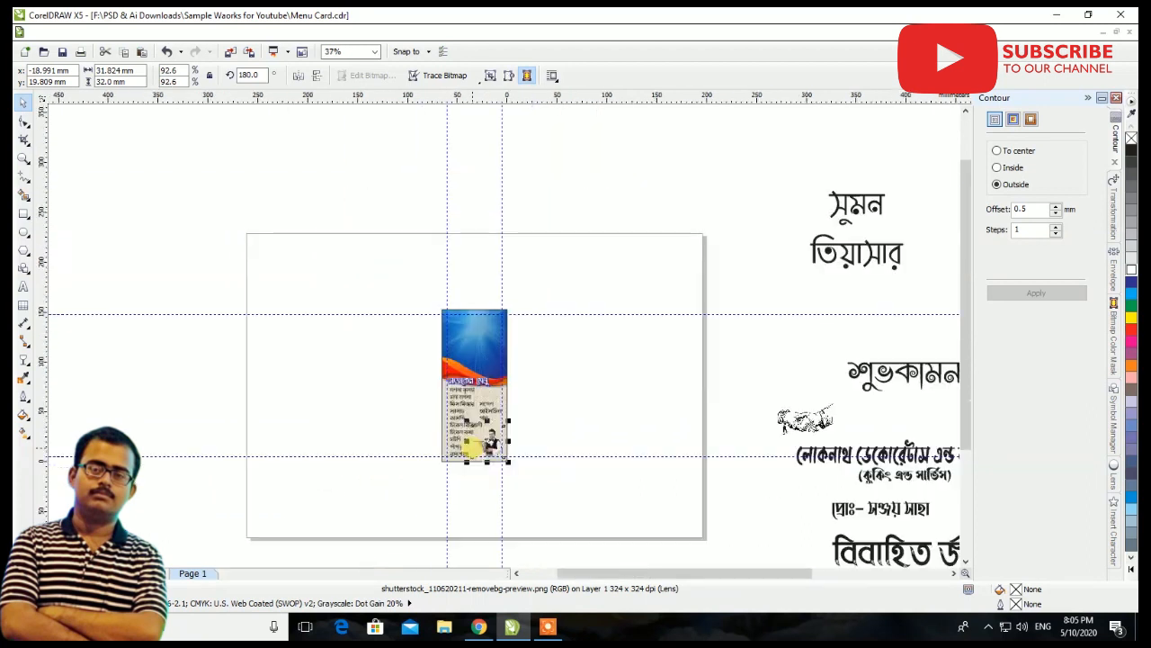
{"action": "left_click_drag", "start_coordinate": [895, 425], "coordinate": [582, 423]}
{"action": "scroll", "coordinate": [581, 423], "scroll_direction": "up", "scroll_amount": 4}
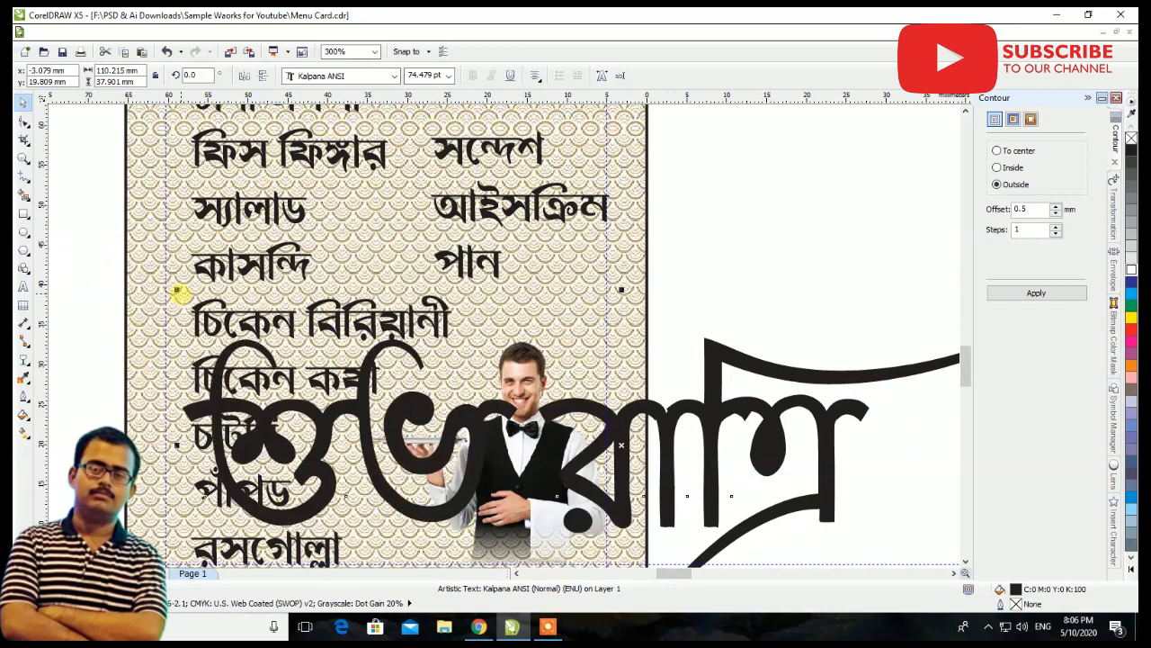
{"action": "left_click_drag", "start_coordinate": [175, 289], "coordinate": [556, 421]}
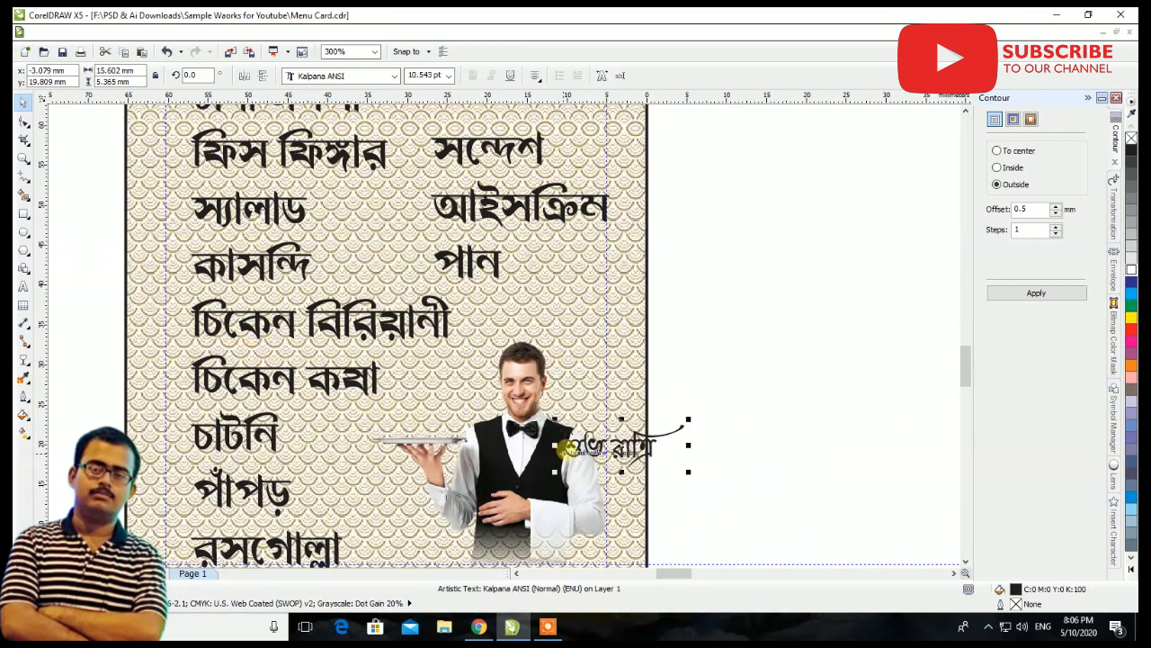
{"action": "left_click_drag", "start_coordinate": [632, 459], "coordinate": [441, 428]}
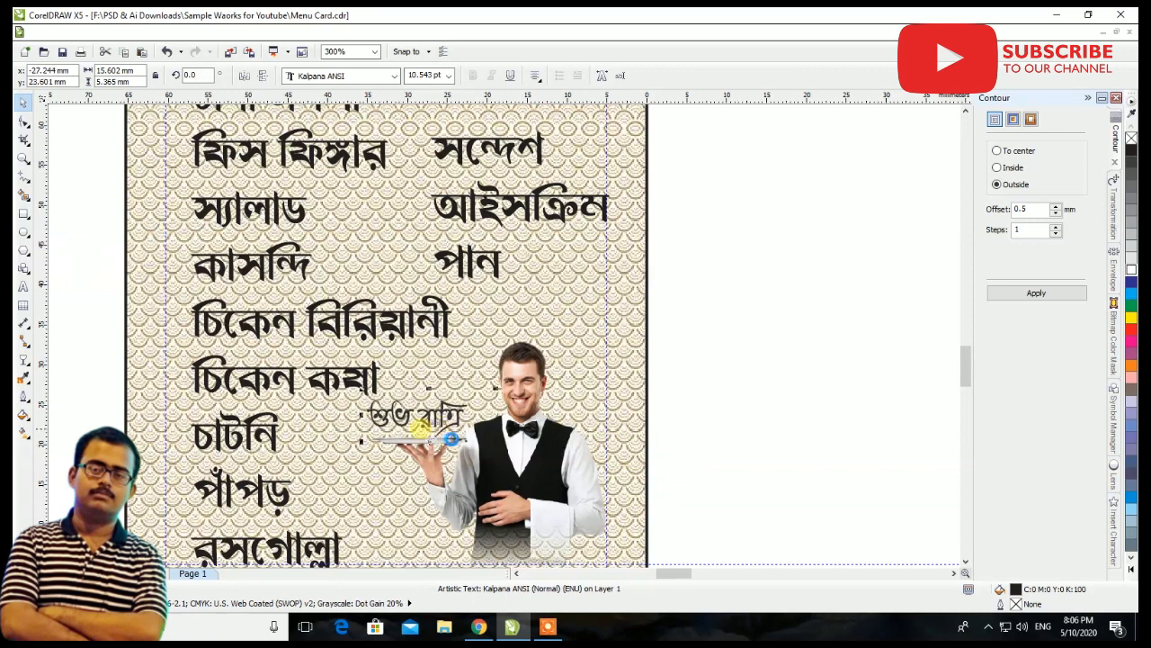
Fill the শুভ রাত্রি text with red and add a yellow outside contour with a 0.2 mm offset
{"action": "scroll", "coordinate": [414, 423], "scroll_direction": "up", "scroll_amount": 2}
{"action": "left_click", "coordinate": [1131, 329]}
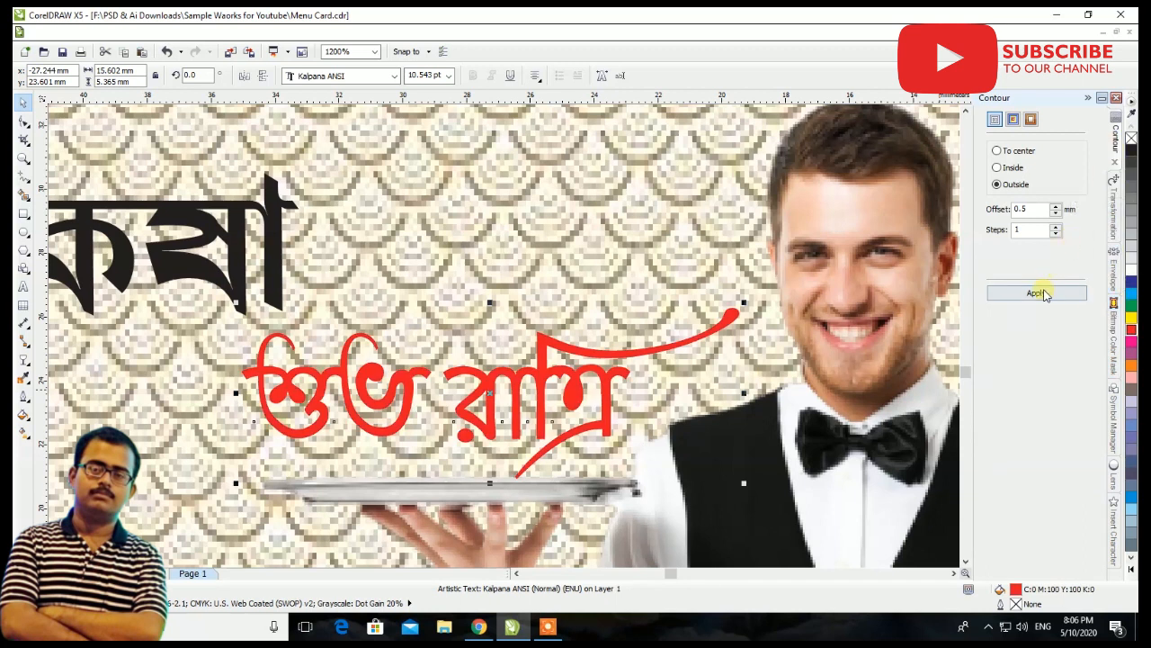
{"action": "left_click", "coordinate": [1044, 293]}
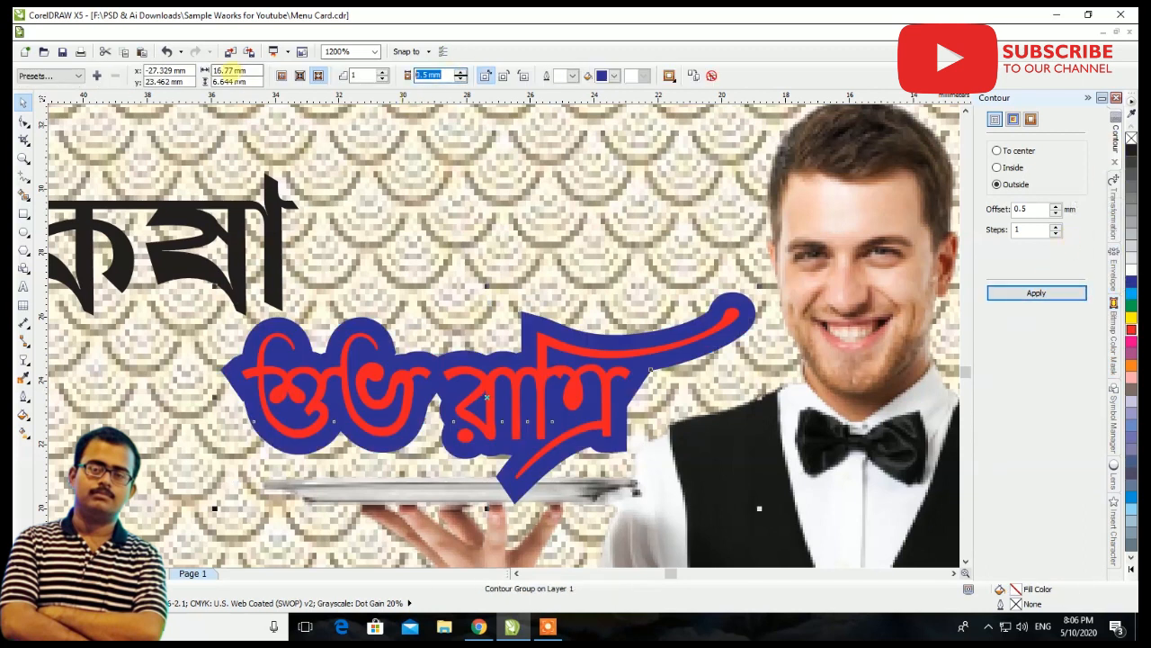
{"action": "type", "text": "0.2"}
{"action": "key", "text": "Return"}
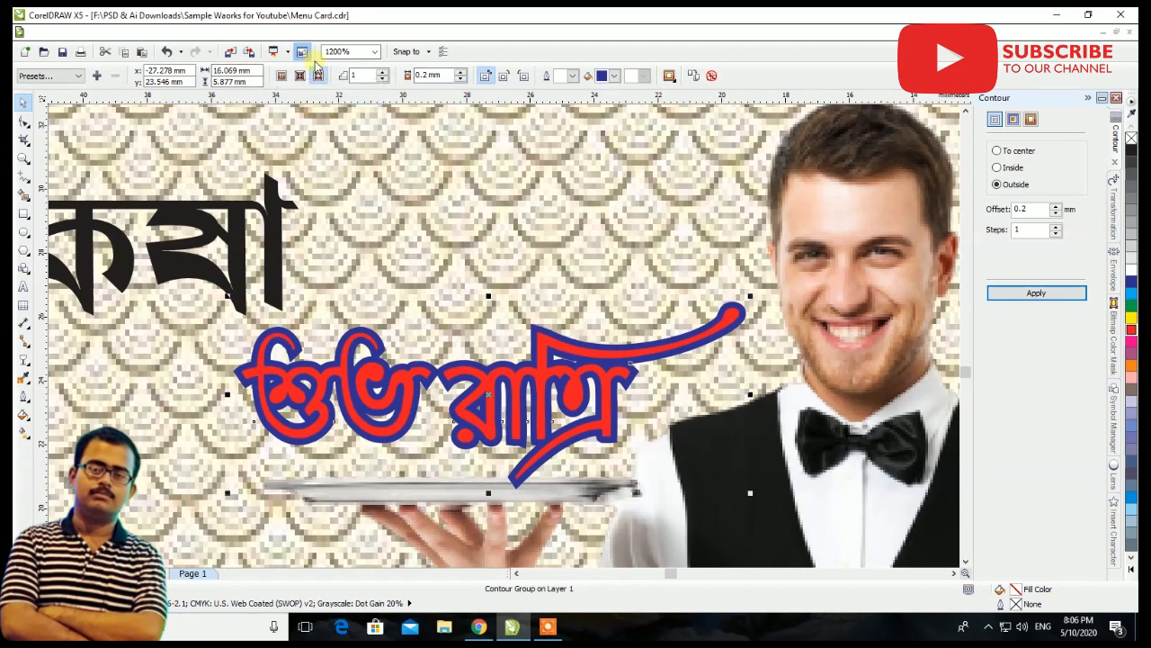
{"action": "left_click", "coordinate": [615, 76]}
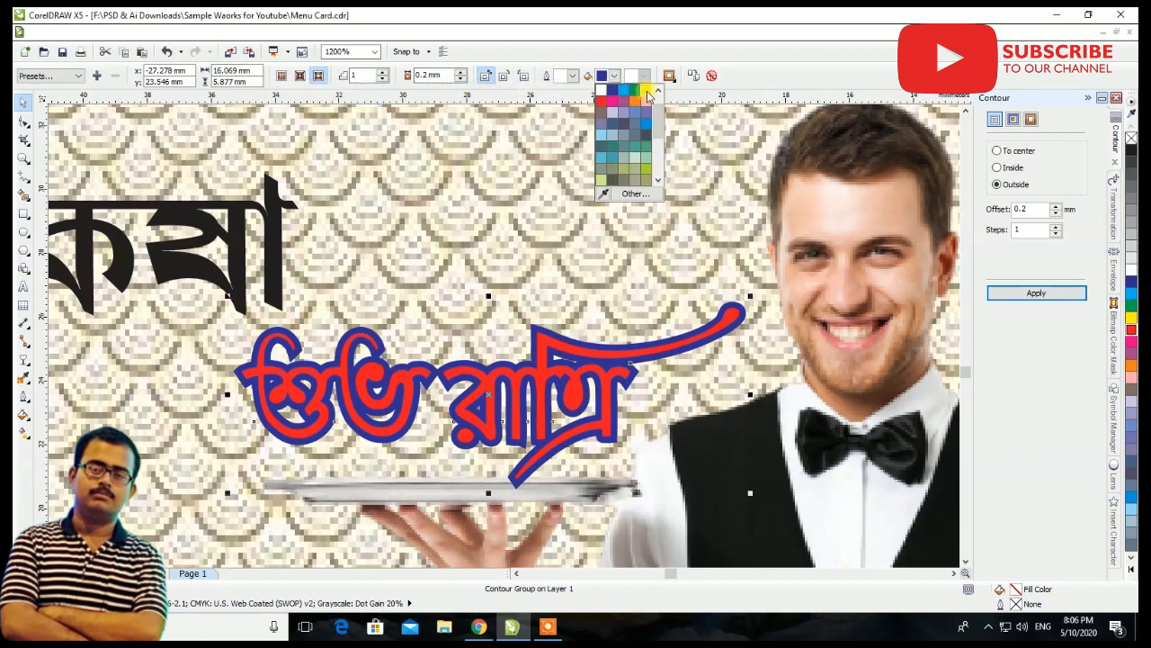
{"action": "left_click", "coordinate": [650, 91]}
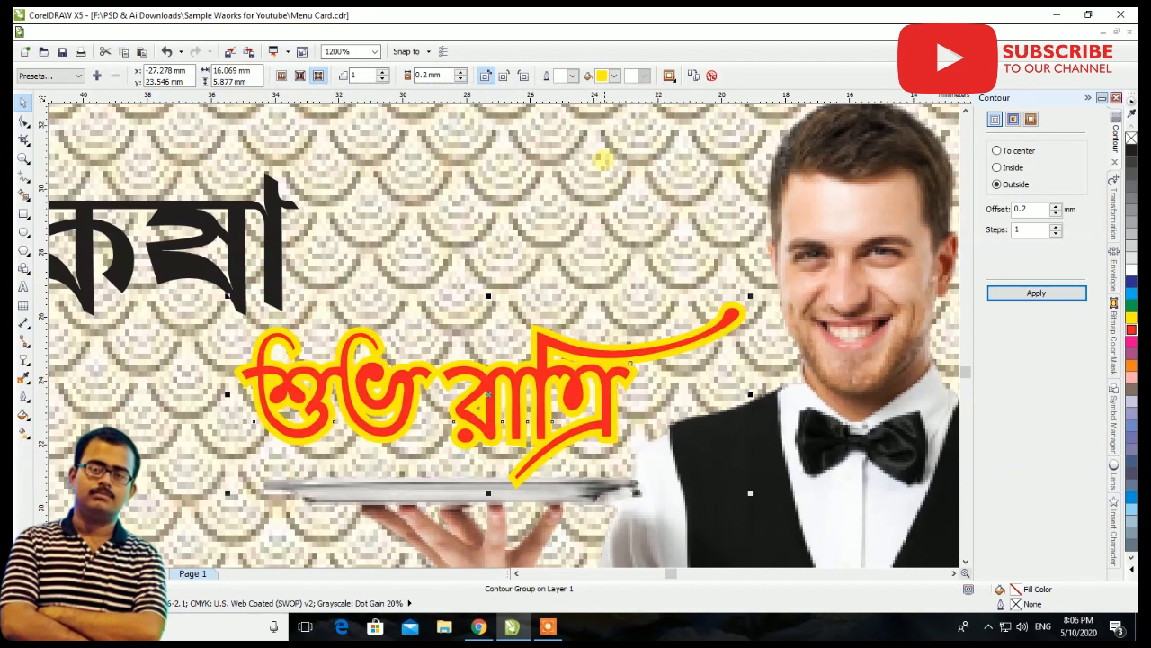
{"action": "scroll", "coordinate": [727, 397], "scroll_direction": "down", "scroll_amount": 3}
{"action": "scroll", "coordinate": [728, 398], "scroll_direction": "down", "scroll_amount": 1}
{"action": "left_click", "coordinate": [727, 398]}
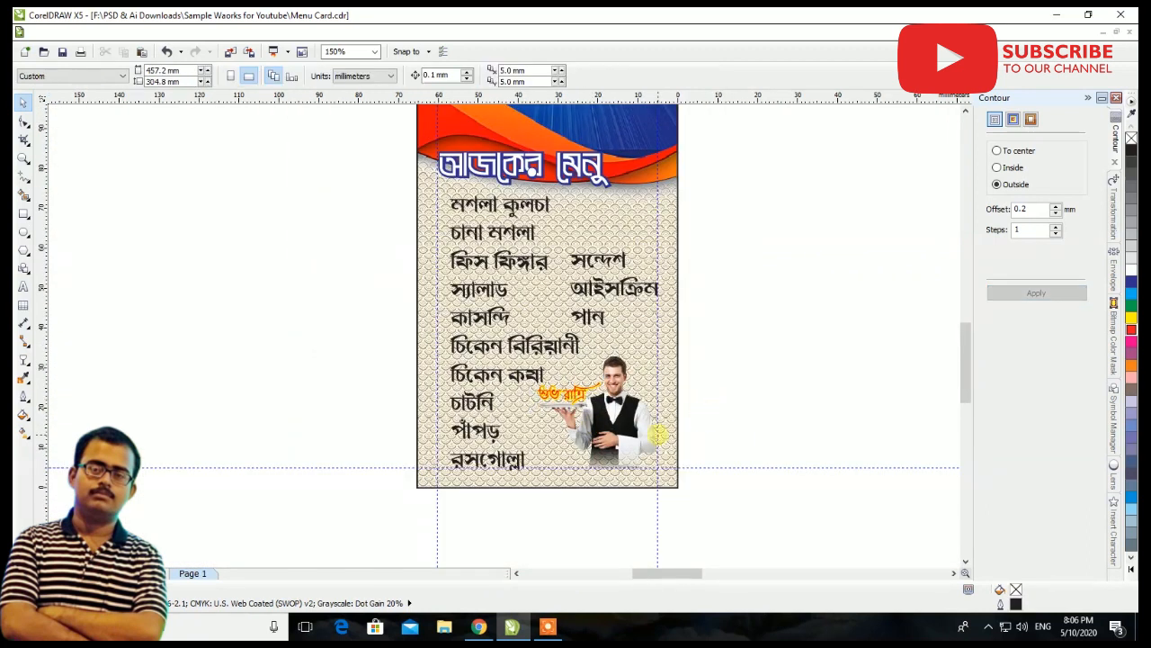
Bring the বিবাহিত জীবন মধুর হোক text to the front, shrink it to about 74.7 mm wide, and place it to the right of the card
{"action": "scroll", "coordinate": [692, 480], "scroll_direction": "down", "scroll_amount": 2}
{"action": "scroll", "coordinate": [685, 416], "scroll_direction": "up", "scroll_amount": 2}
{"action": "scroll", "coordinate": [447, 416], "scroll_direction": "down", "scroll_amount": 1}
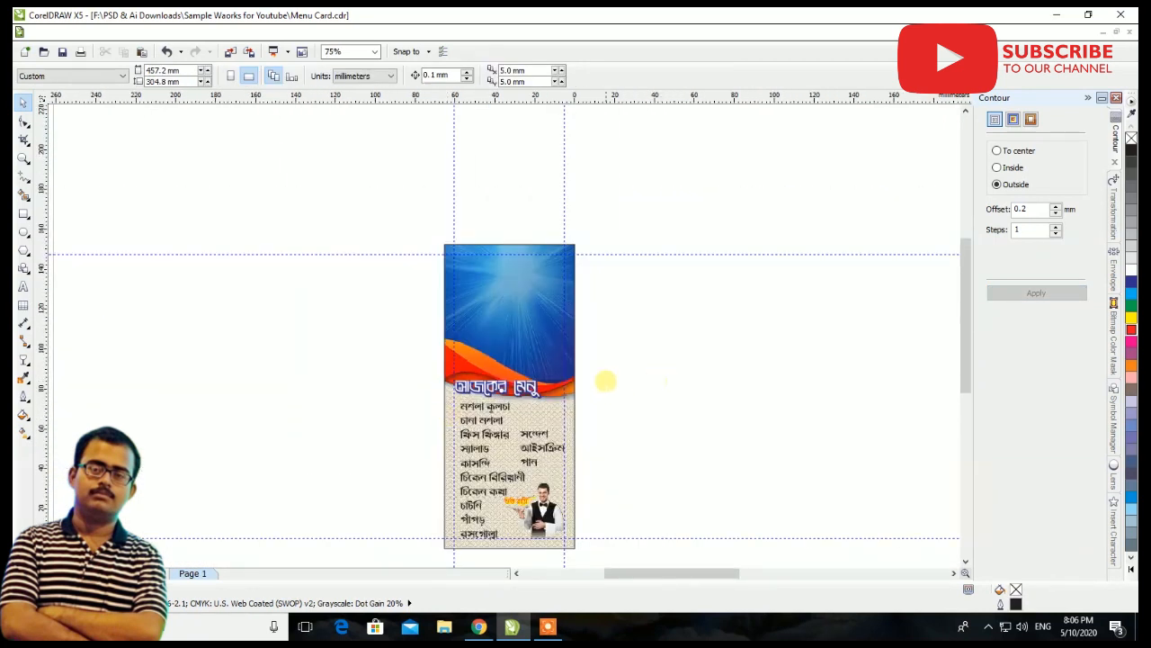
{"action": "scroll", "coordinate": [656, 378], "scroll_direction": "down", "scroll_amount": 1}
{"action": "scroll", "coordinate": [614, 420], "scroll_direction": "down", "scroll_amount": 1}
{"action": "scroll", "coordinate": [645, 458], "scroll_direction": "up", "scroll_amount": 1}
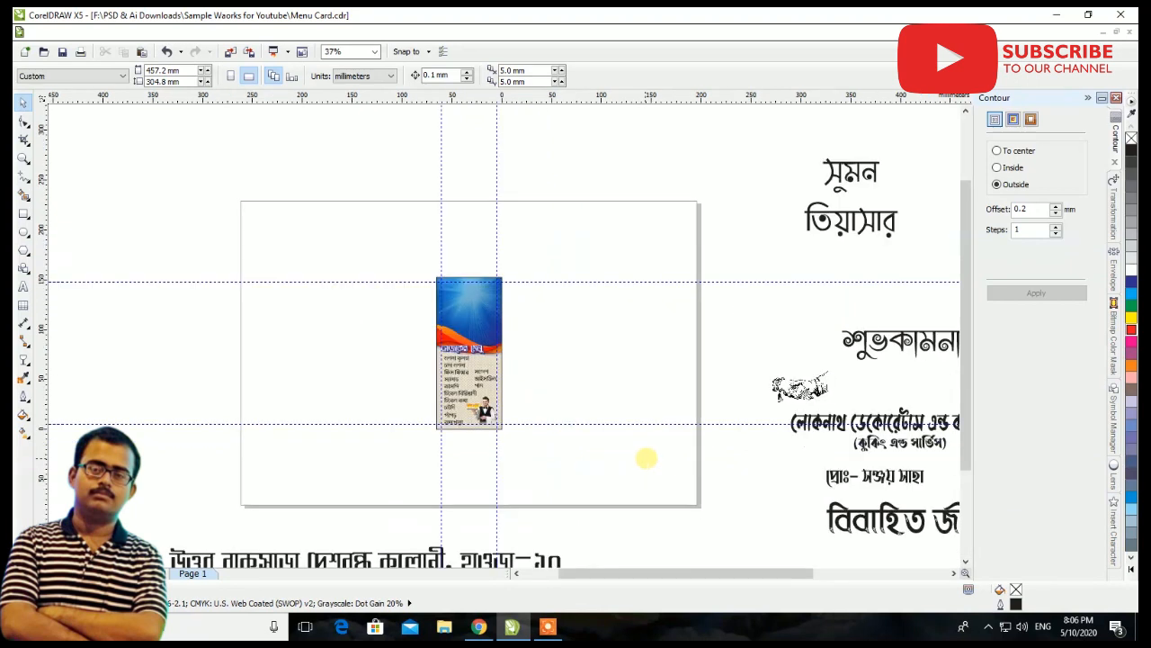
{"action": "left_click_drag", "start_coordinate": [862, 521], "coordinate": [385, 300]}
{"action": "scroll", "coordinate": [471, 310], "scroll_direction": "up", "scroll_amount": 1}
{"action": "key", "text": "shift+Page_Up"}
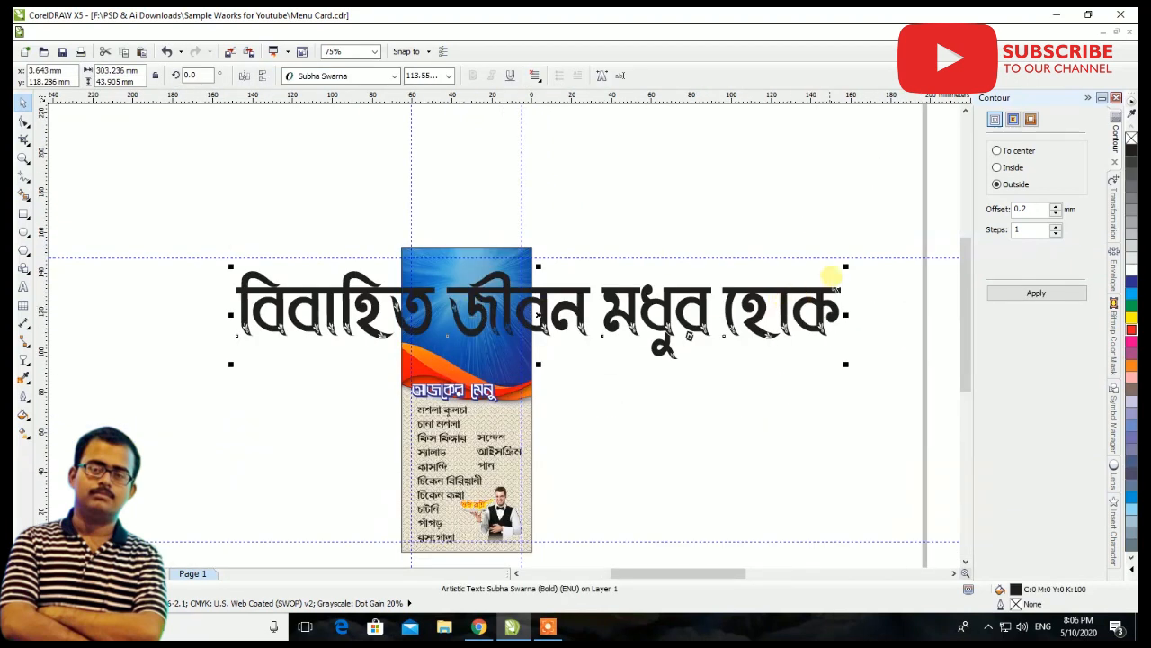
{"action": "left_click_drag", "start_coordinate": [845, 267], "coordinate": [764, 304]}
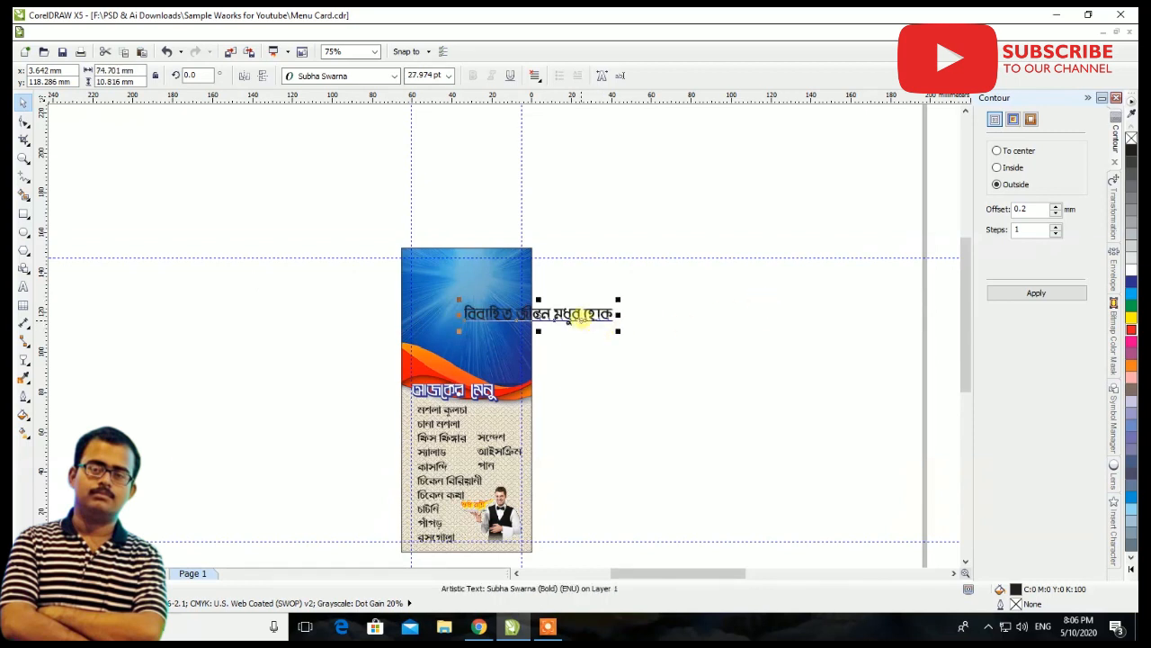
{"action": "left_click_drag", "start_coordinate": [581, 315], "coordinate": [780, 307]}
{"action": "left_click", "coordinate": [766, 368]}
Import the background-removed wedding couple image from Downloads and place it over the card
{"action": "right_click", "coordinate": [586, 328]}
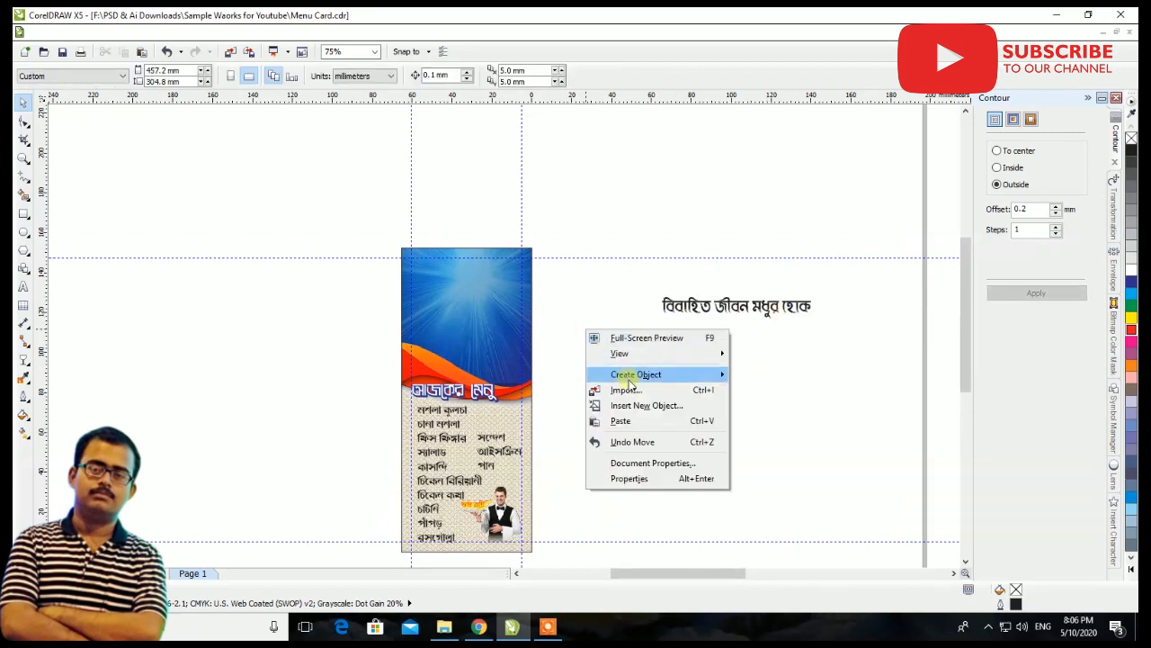
{"action": "left_click", "coordinate": [633, 396]}
{"action": "left_click", "coordinate": [589, 243]}
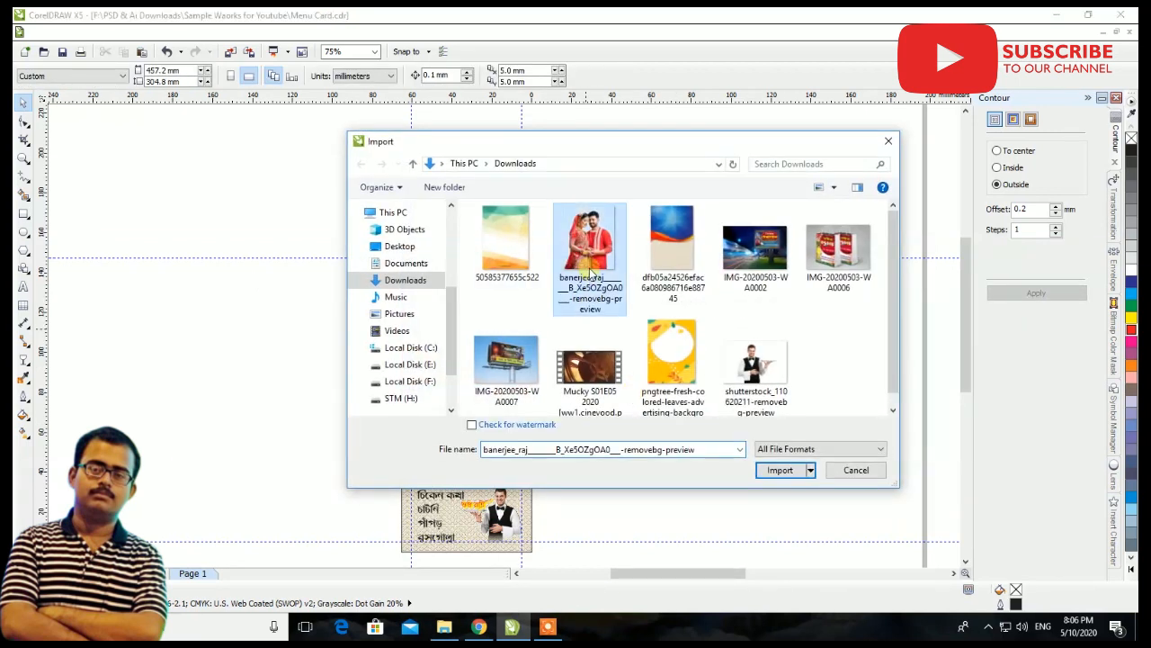
{"action": "left_click", "coordinate": [760, 465]}
{"action": "left_click", "coordinate": [553, 330]}
{"action": "left_click_drag", "start_coordinate": [800, 467], "coordinate": [585, 385]}
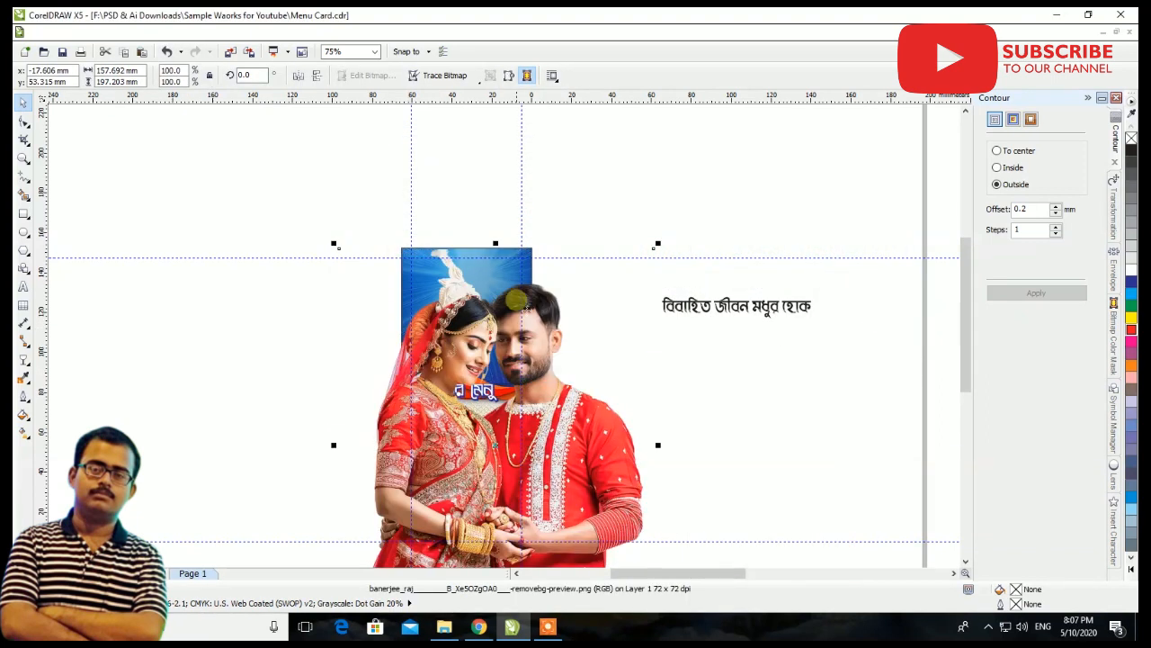
Scale the couple image to about 22.3% and position it on the left of the card's blue area
{"action": "left_click_drag", "start_coordinate": [659, 244], "coordinate": [536, 396]}
{"action": "left_click_drag", "start_coordinate": [501, 457], "coordinate": [441, 347]}
{"action": "scroll", "coordinate": [442, 330], "scroll_direction": "up", "scroll_amount": 3}
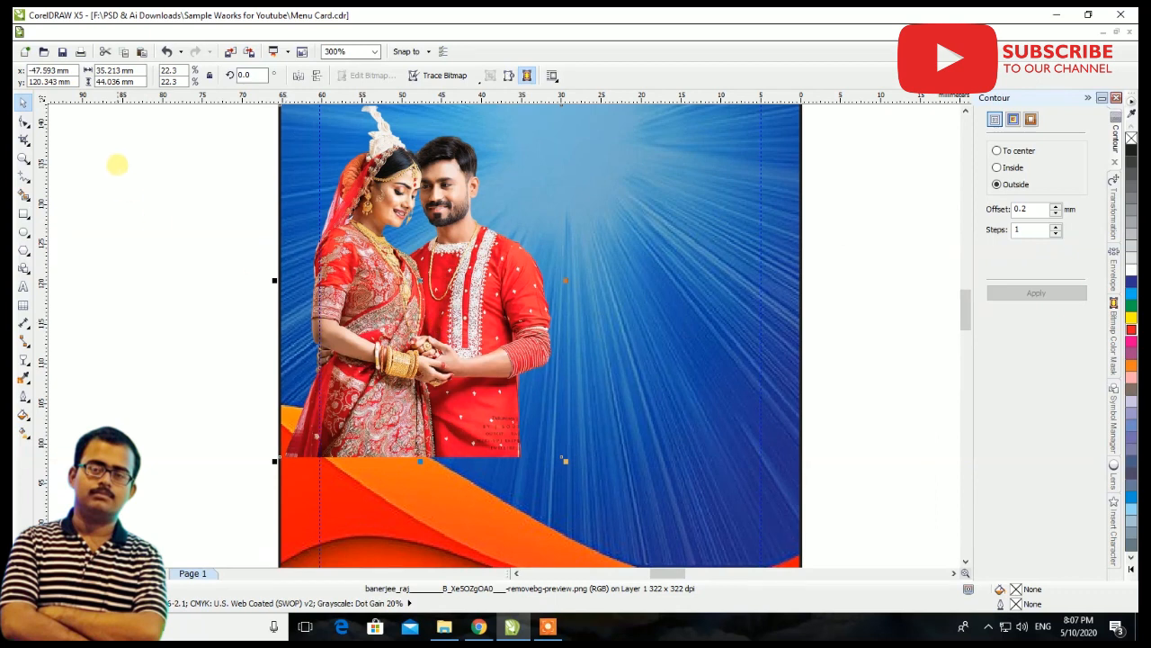
Trim the empty left and right edges of the couple image with the Shape tool, leaving it about 32.3 mm wide
{"action": "left_click", "coordinate": [23, 124]}
{"action": "scroll", "coordinate": [398, 419], "scroll_direction": "down", "scroll_amount": 1}
{"action": "left_click_drag", "start_coordinate": [274, 211], "coordinate": [358, 496]}
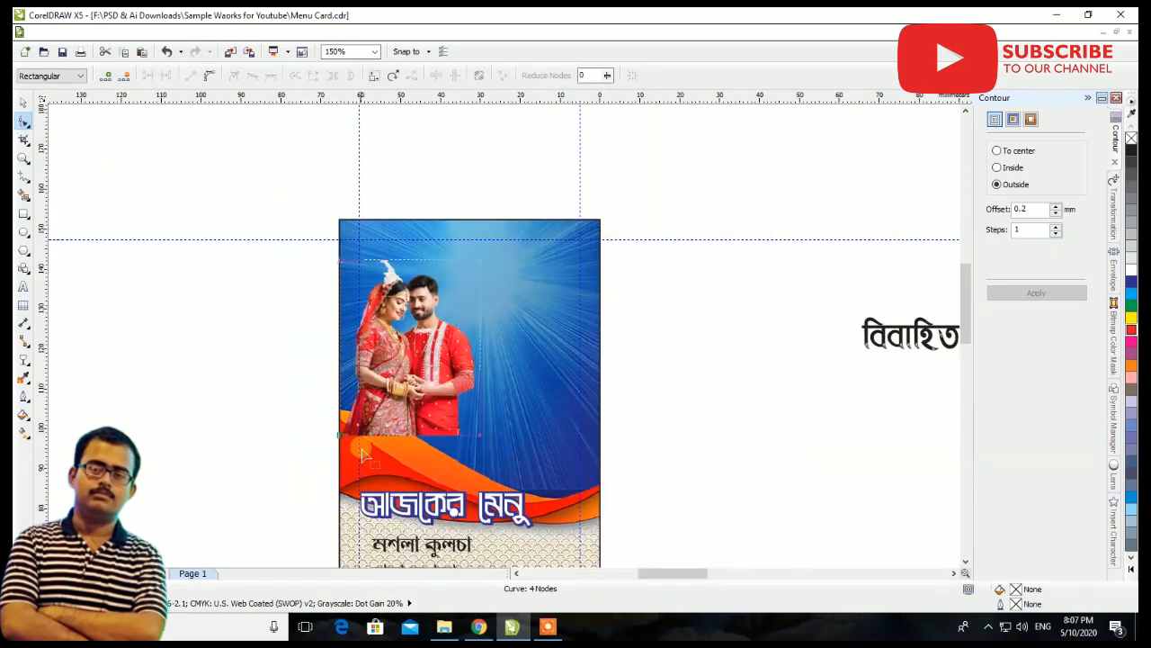
{"action": "scroll", "coordinate": [354, 444], "scroll_direction": "up", "scroll_amount": 1}
{"action": "left_click_drag", "start_coordinate": [325, 450], "coordinate": [342, 451]}
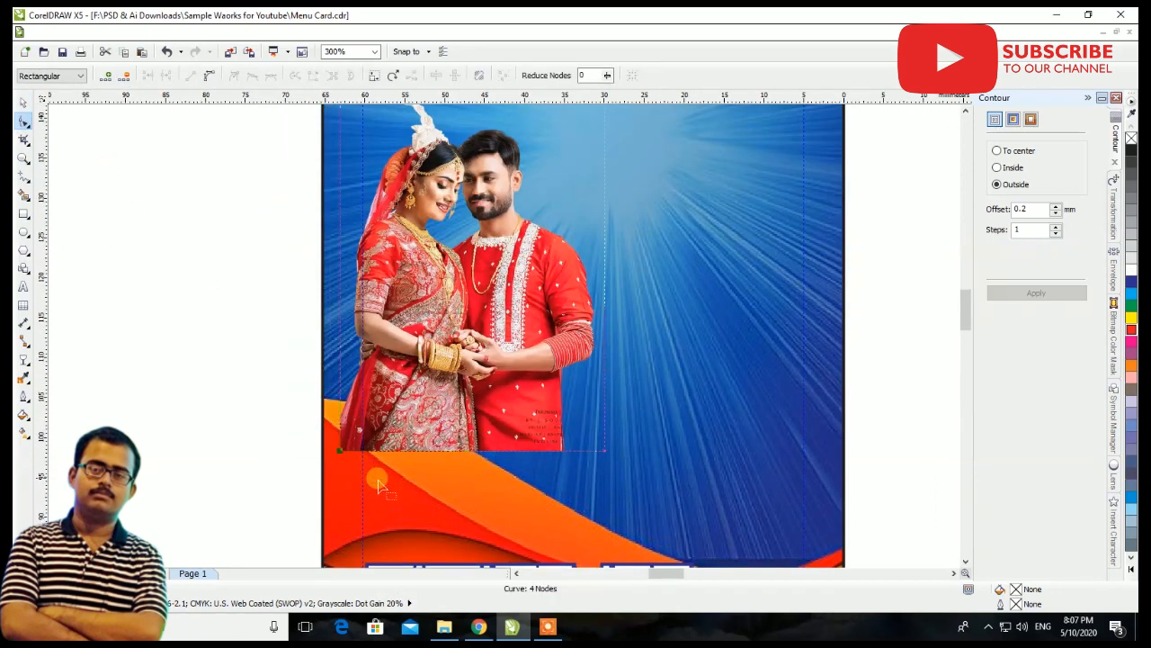
{"action": "scroll", "coordinate": [516, 451], "scroll_direction": "down", "scroll_amount": 1}
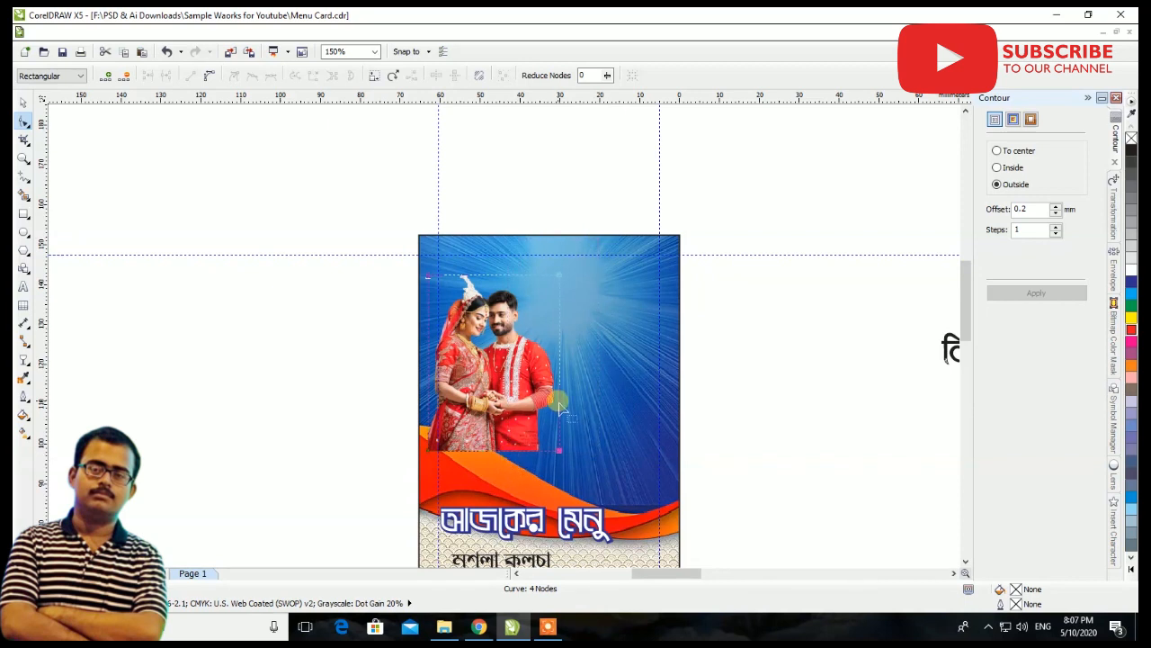
{"action": "scroll", "coordinate": [559, 404], "scroll_direction": "up", "scroll_amount": 2}
{"action": "scroll", "coordinate": [570, 535], "scroll_direction": "down", "scroll_amount": 1}
{"action": "scroll", "coordinate": [557, 483], "scroll_direction": "up", "scroll_amount": 2}
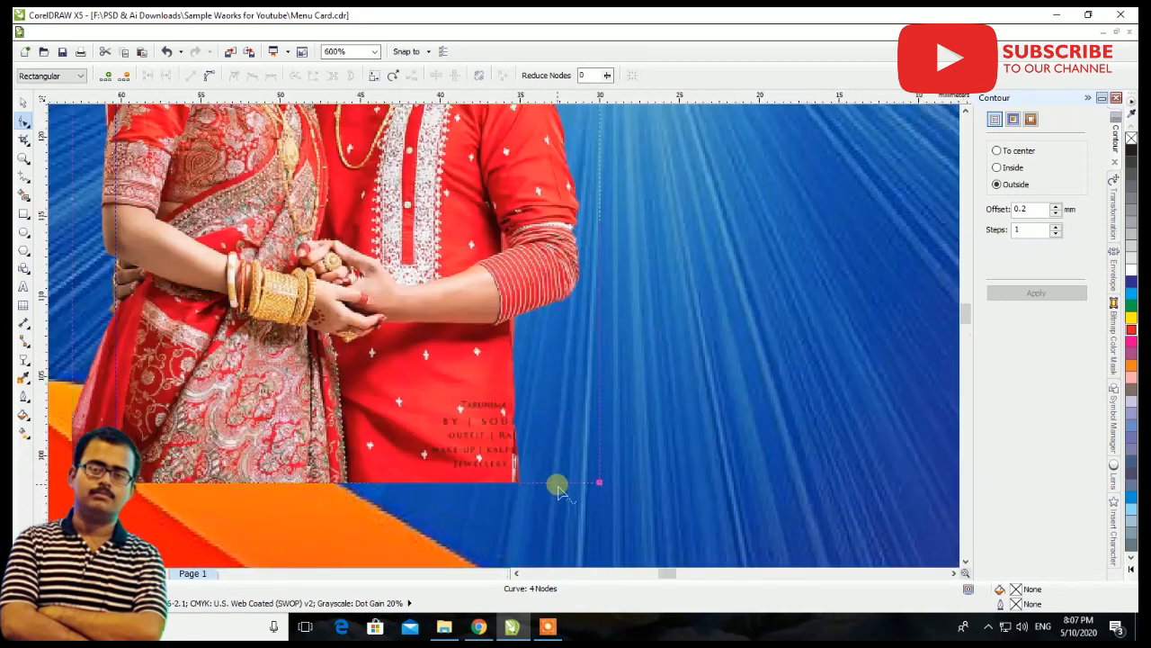
{"action": "left_click_drag", "start_coordinate": [601, 482], "coordinate": [585, 482]}
{"action": "scroll", "coordinate": [585, 483], "scroll_direction": "down", "scroll_amount": 1}
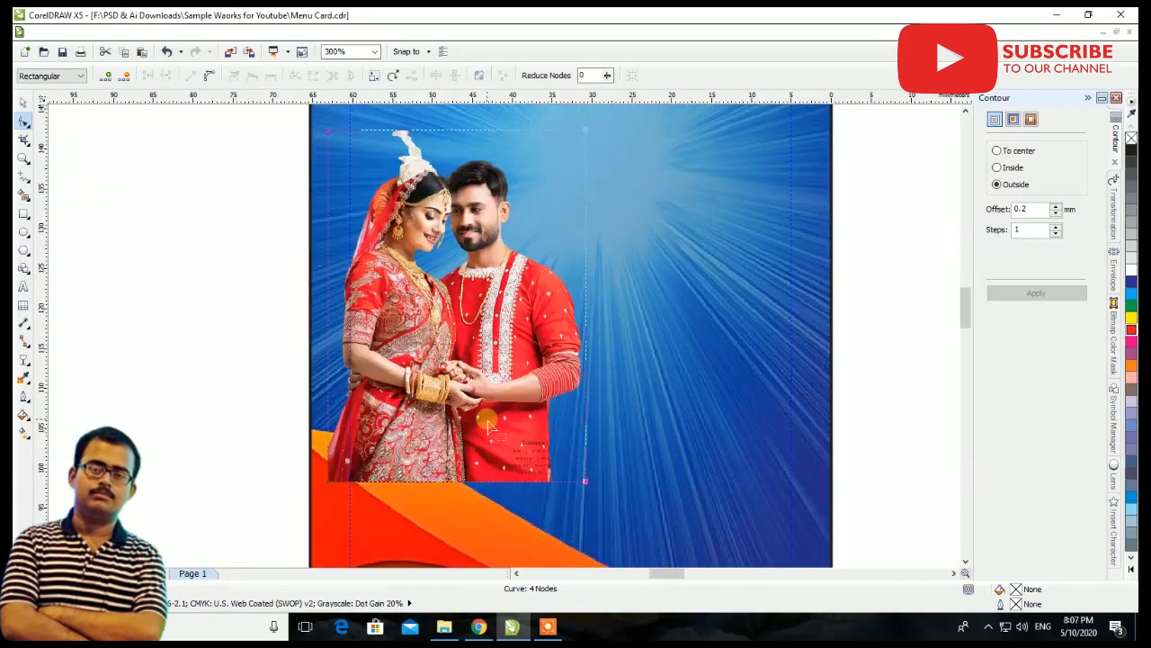
Fade out the lower part of the couple image with a linear transparency and move the image slightly up on the card
{"action": "left_click", "coordinate": [25, 358]}
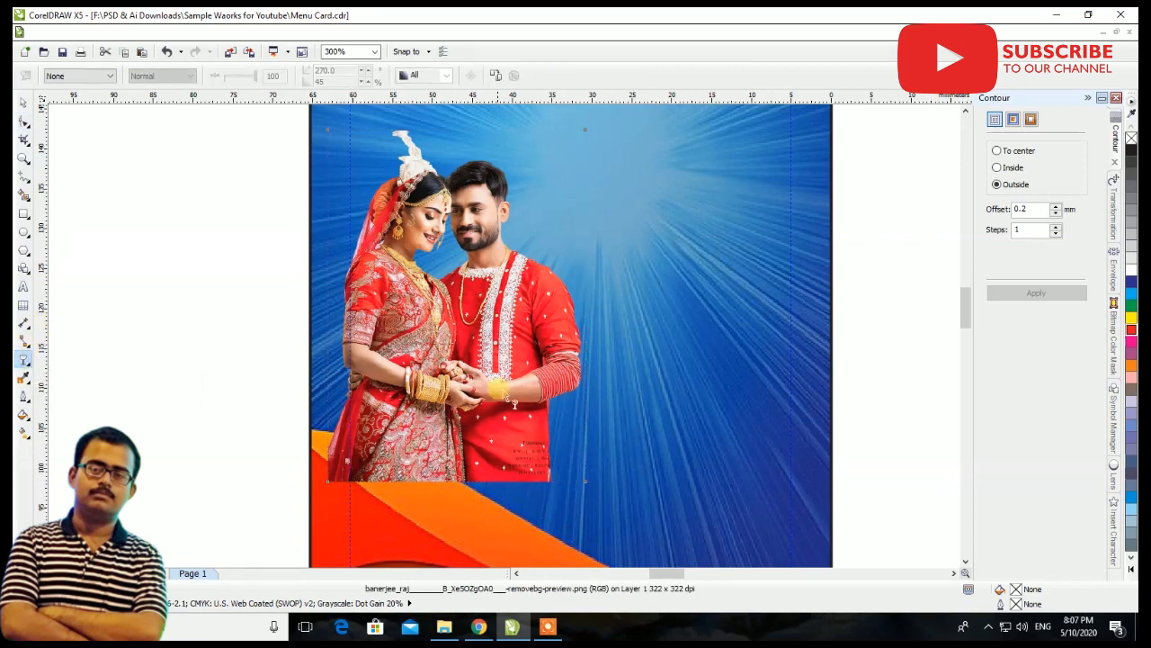
{"action": "left_click_drag", "start_coordinate": [439, 421], "coordinate": [446, 451]}
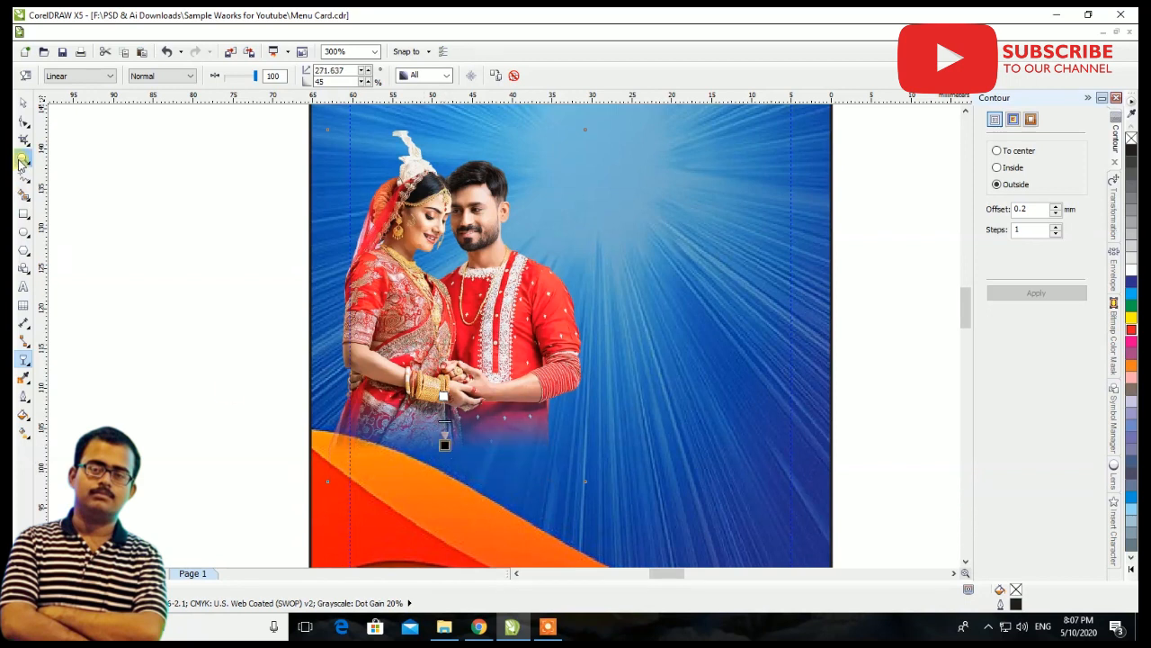
{"action": "left_click", "coordinate": [19, 107]}
{"action": "scroll", "coordinate": [591, 464], "scroll_direction": "down", "scroll_amount": 2}
{"action": "scroll", "coordinate": [544, 369], "scroll_direction": "up", "scroll_amount": 1}
{"action": "left_click_drag", "start_coordinate": [589, 490], "coordinate": [591, 467]}
{"action": "scroll", "coordinate": [582, 409], "scroll_direction": "down", "scroll_amount": 1}
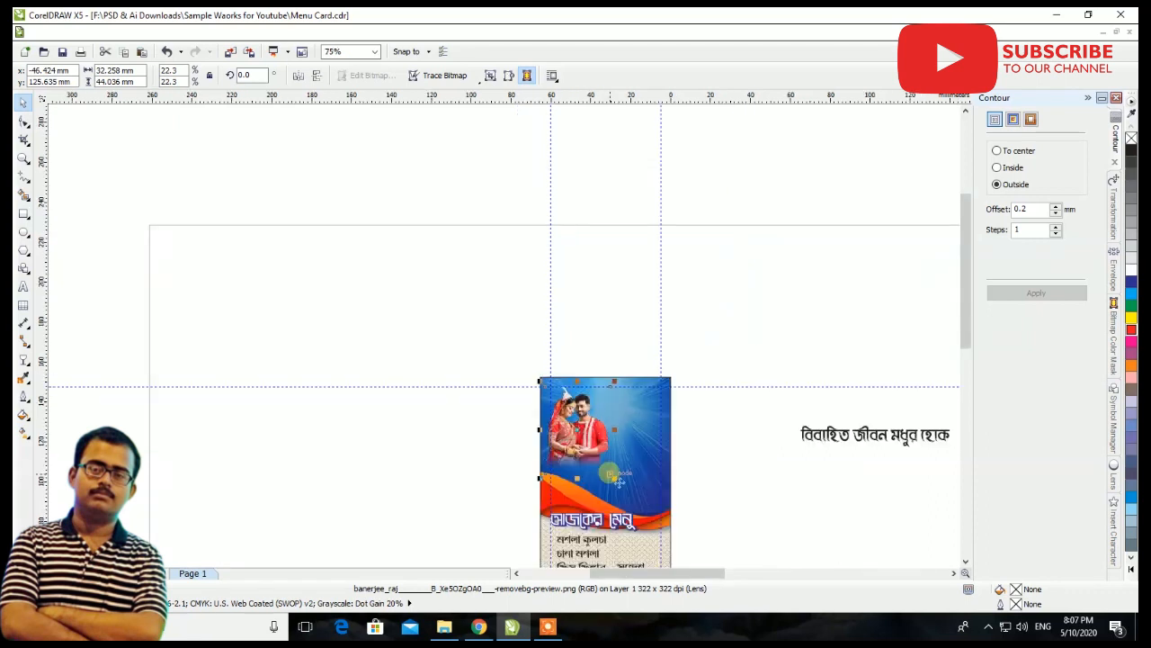
Brighten the couple image with a Tone Curve adjustment on the RGB channel, bending the curve at X 116, Y 160
{"action": "scroll", "coordinate": [576, 410], "scroll_direction": "up", "scroll_amount": 2}
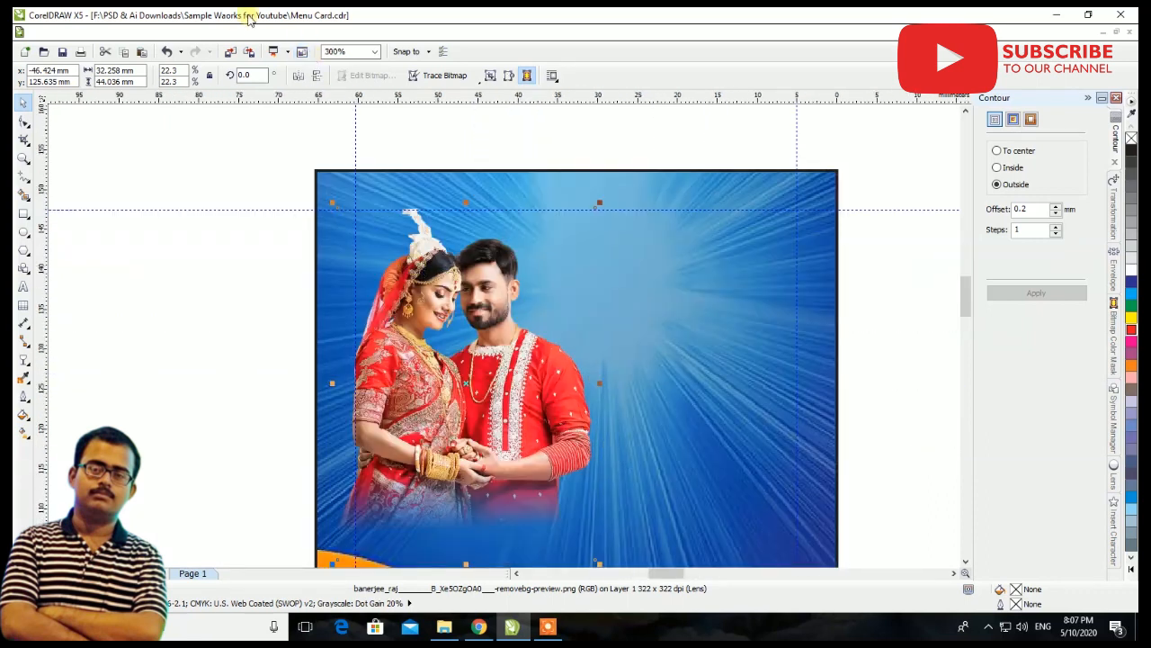
{"action": "left_click", "coordinate": [219, 33]}
{"action": "mouse_move", "coordinate": [232, 49]}
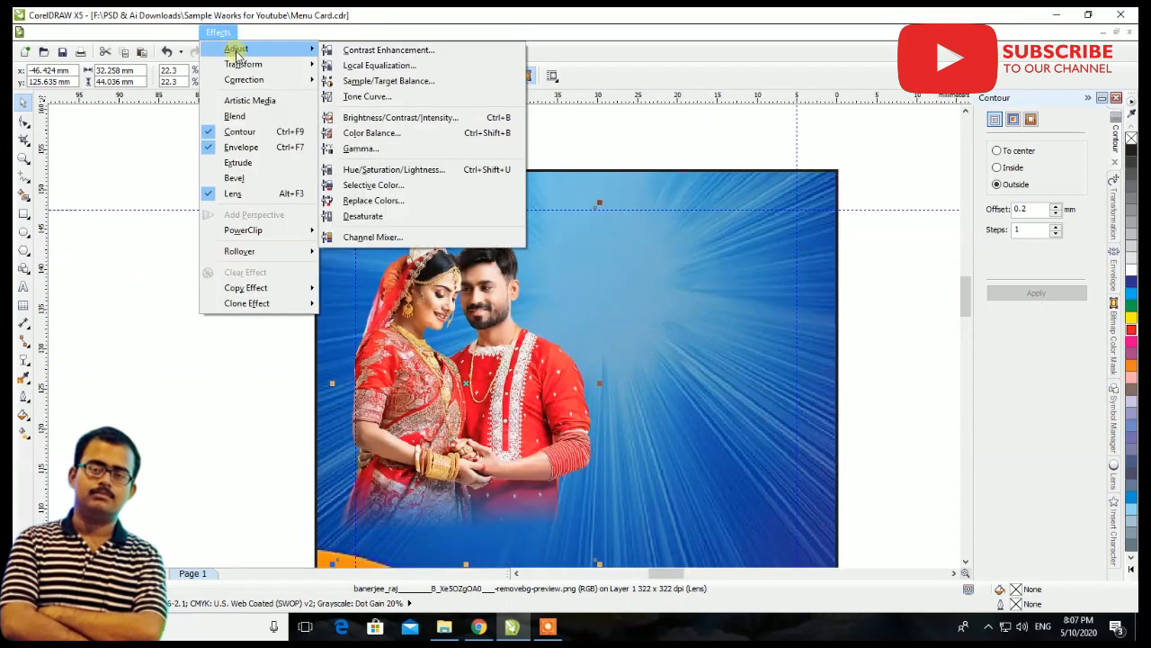
{"action": "left_click", "coordinate": [360, 98]}
{"action": "left_click_drag", "start_coordinate": [542, 179], "coordinate": [734, 218]}
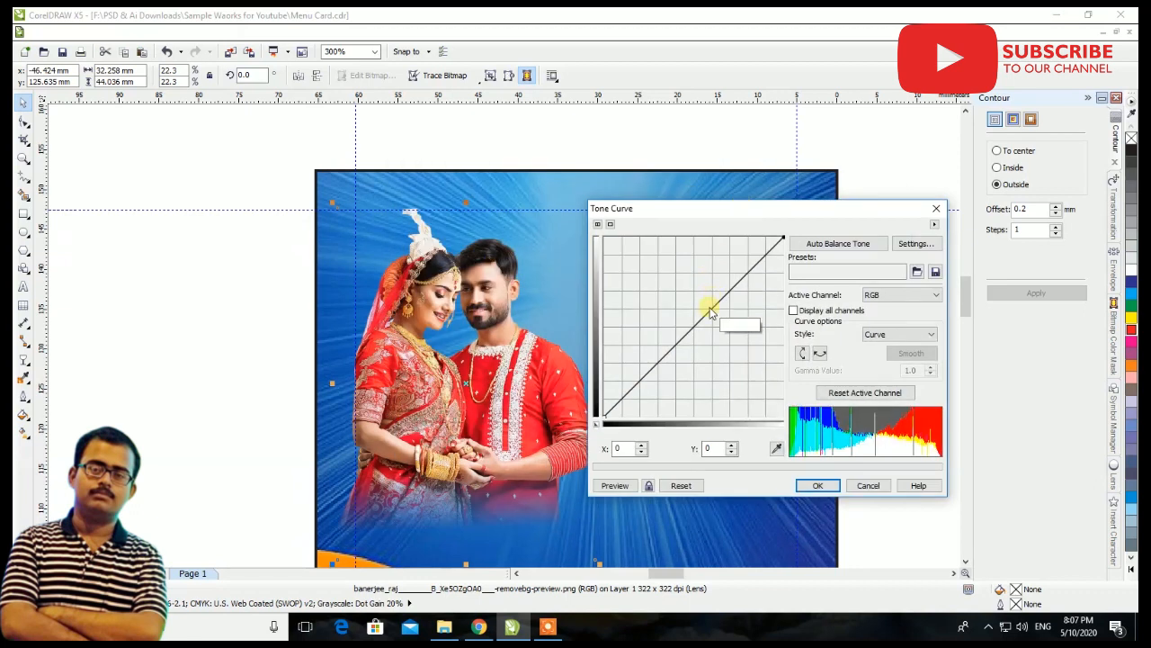
{"action": "left_click_drag", "start_coordinate": [702, 315], "coordinate": [696, 312]}
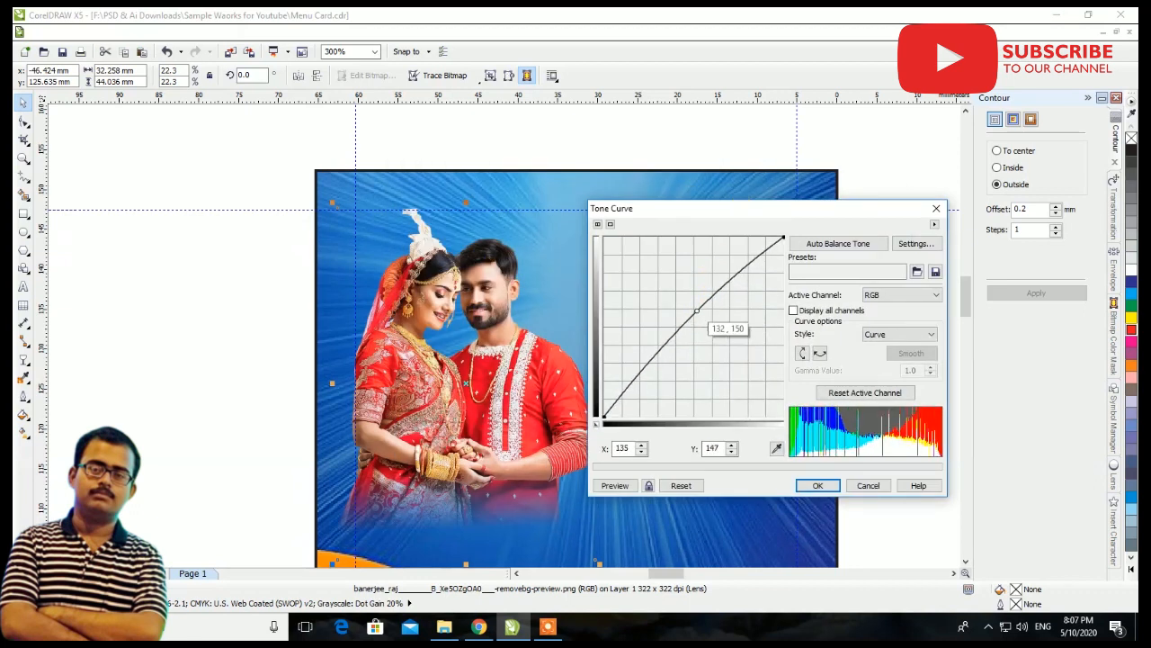
{"action": "left_click", "coordinate": [622, 490]}
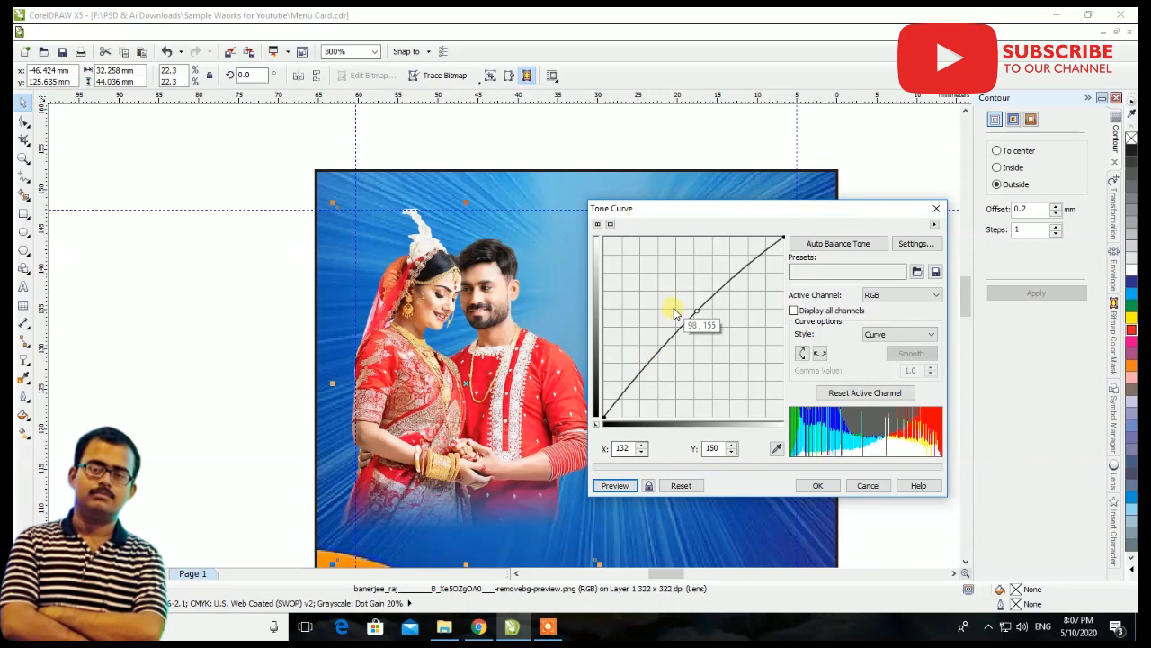
{"action": "left_click_drag", "start_coordinate": [697, 310], "coordinate": [684, 304]}
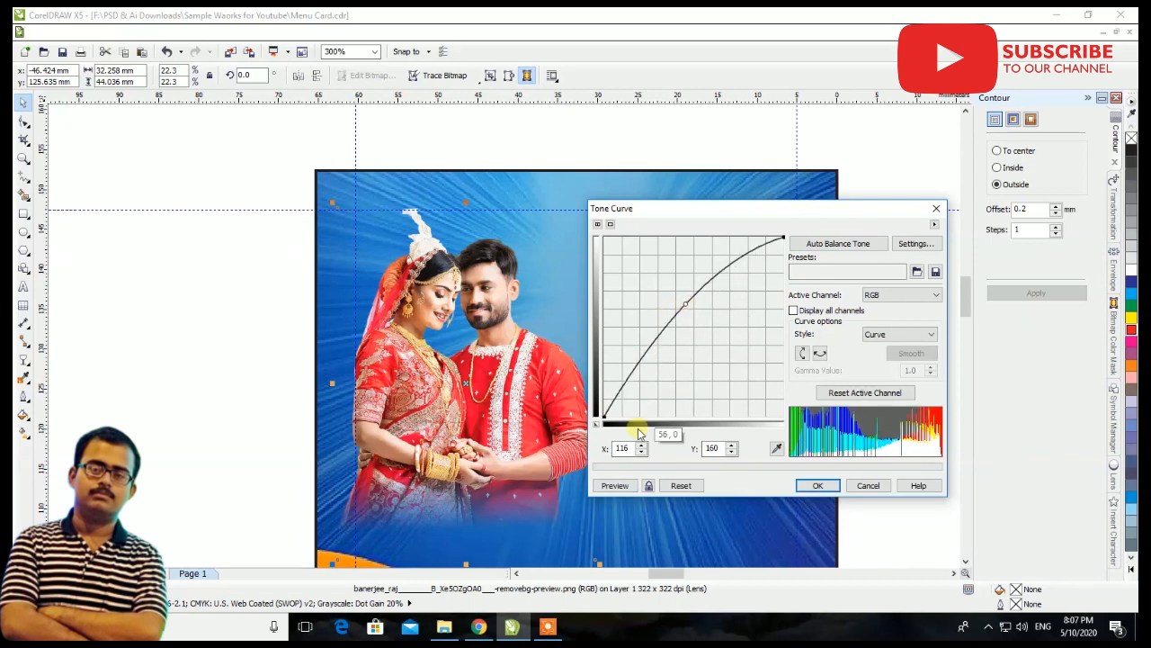
{"action": "left_click", "coordinate": [617, 487]}
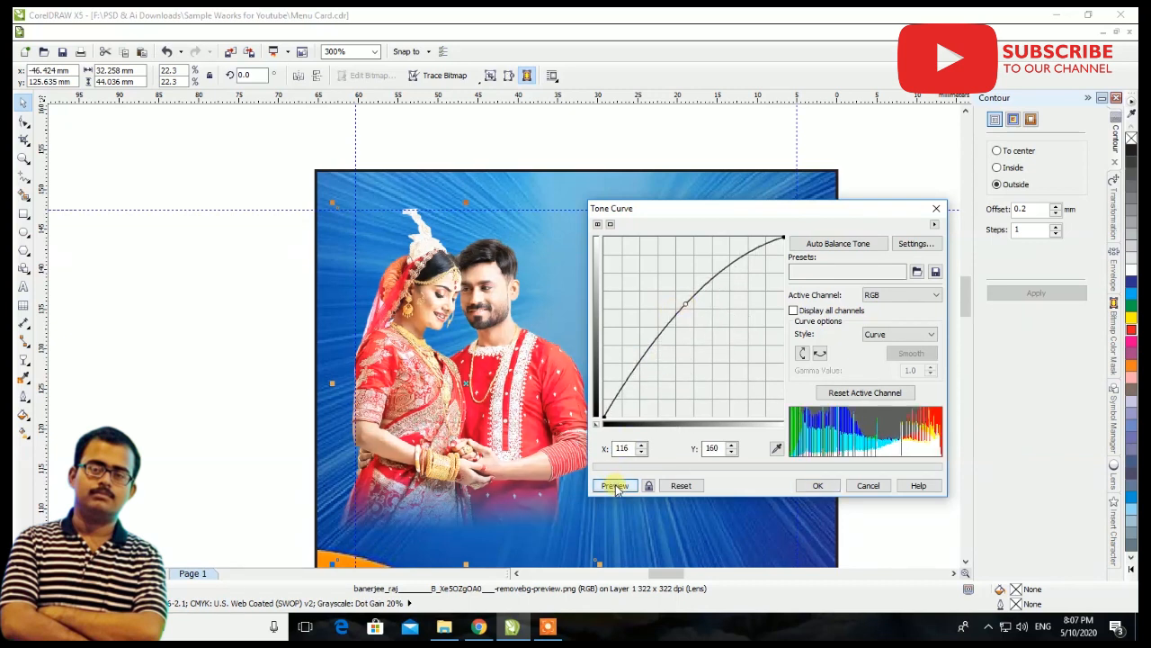
{"action": "left_click", "coordinate": [816, 486]}
Bring the couple's two-line name text next to the card, break it apart into single lines and separate them
{"action": "scroll", "coordinate": [783, 337], "scroll_direction": "down", "scroll_amount": 5}
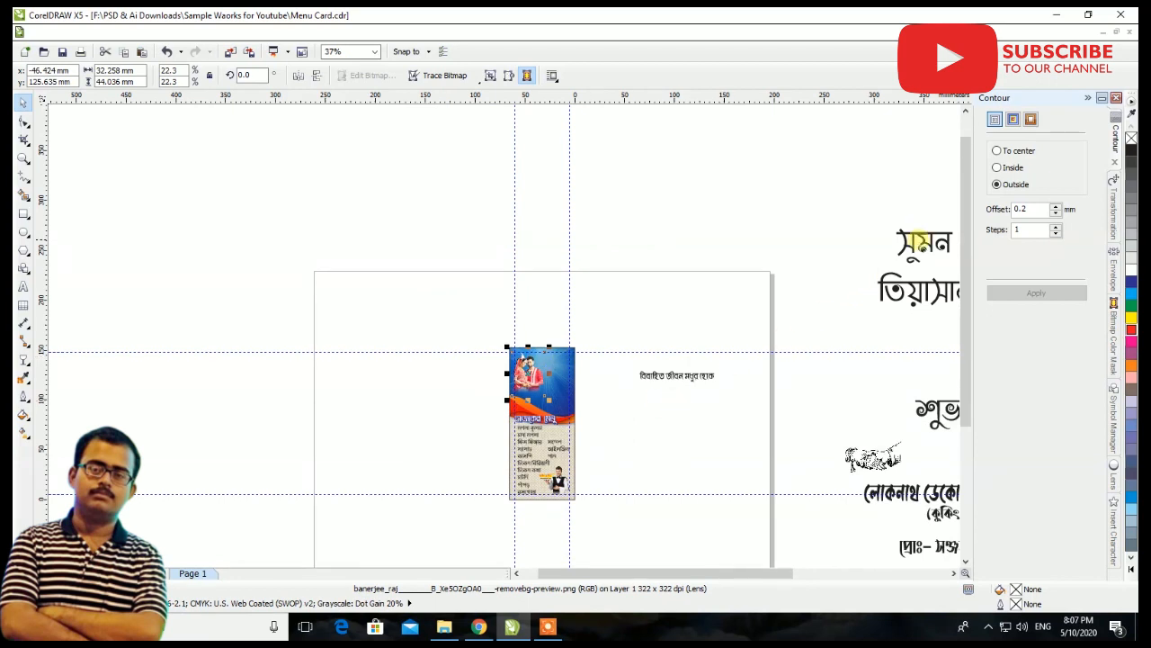
{"action": "left_click", "coordinate": [770, 303]}
{"action": "left_click_drag", "start_coordinate": [924, 259], "coordinate": [601, 351]}
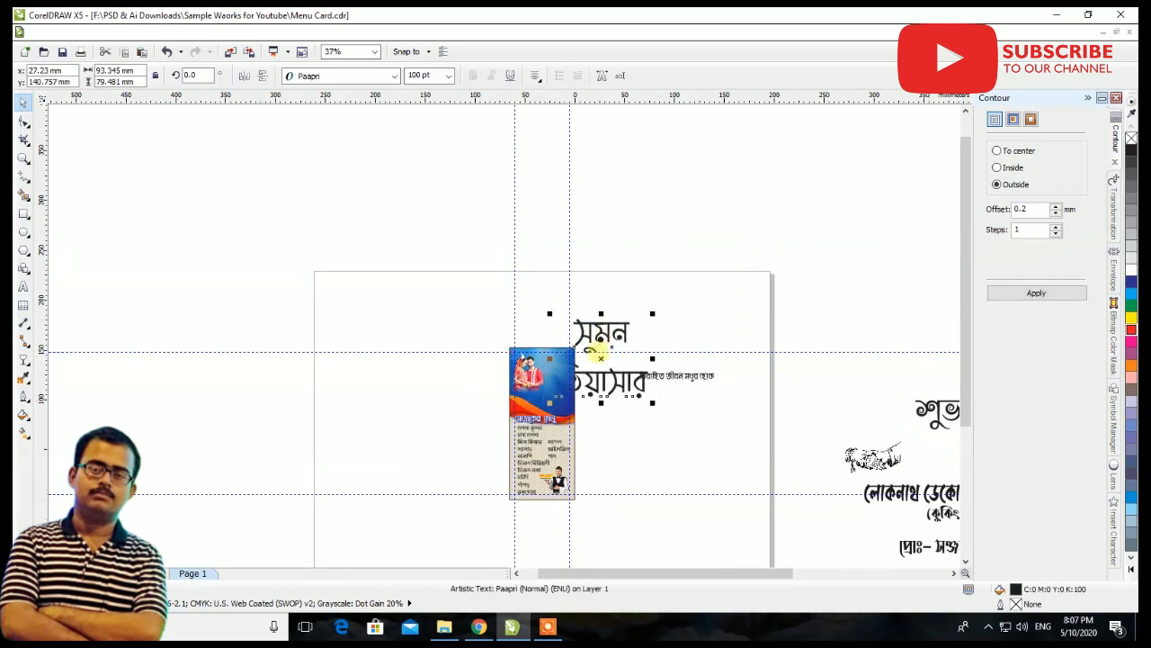
{"action": "scroll", "coordinate": [601, 357], "scroll_direction": "up", "scroll_amount": 3}
{"action": "key", "text": "ctrl+k"}
{"action": "left_click_drag", "start_coordinate": [598, 443], "coordinate": [765, 431]}
Shrink the first name to about 19.7 mm wide and place it on the card's blue area beside the groom's head
{"action": "left_click_drag", "start_coordinate": [650, 296], "coordinate": [500, 381]}
{"action": "scroll", "coordinate": [474, 405], "scroll_direction": "up", "scroll_amount": 2}
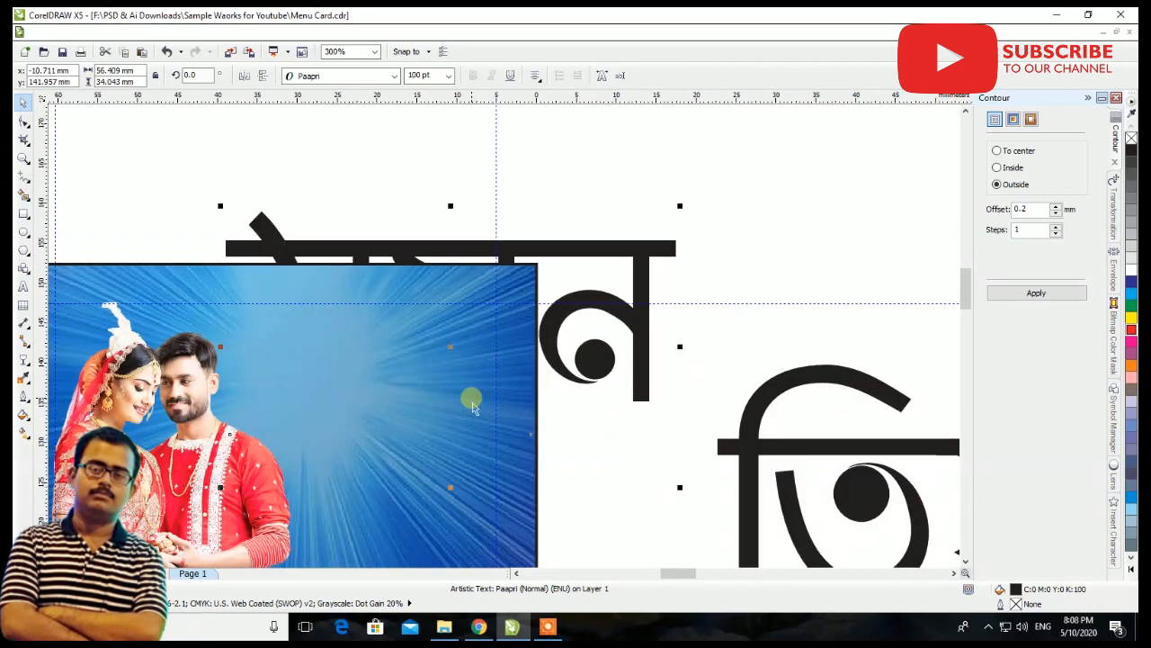
{"action": "left_click_drag", "start_coordinate": [653, 230], "coordinate": [392, 383]}
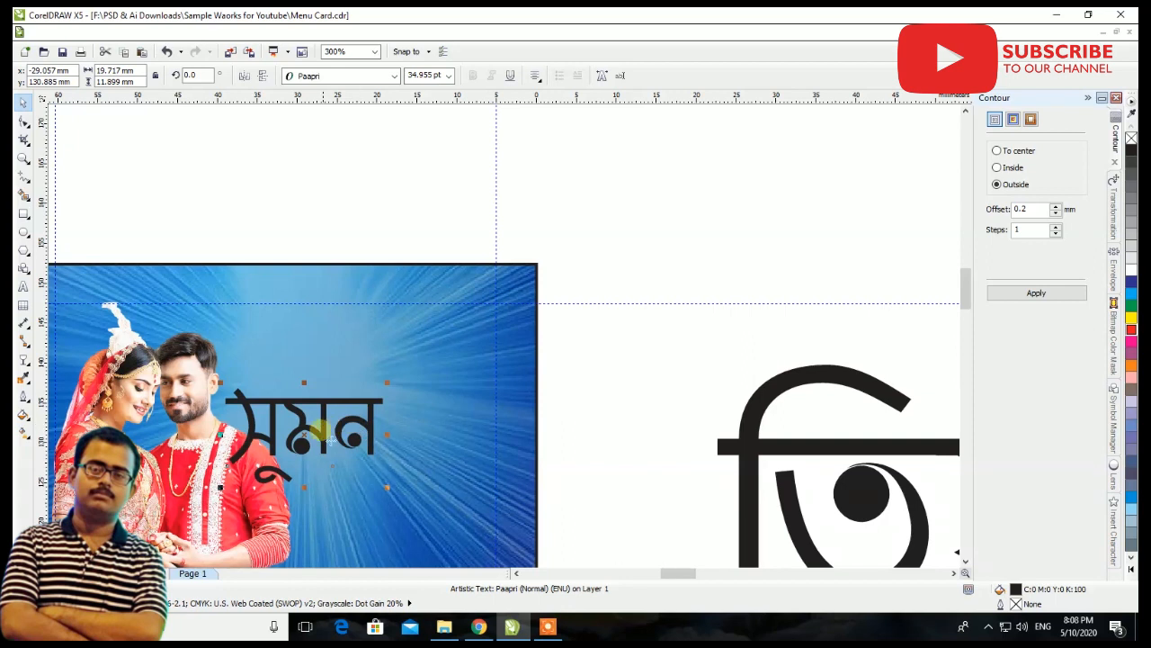
{"action": "left_click_drag", "start_coordinate": [322, 428], "coordinate": [319, 351]}
Fill the first name with yellow and add a dark blue outside contour with a 0.2 mm offset
{"action": "left_click", "coordinate": [1132, 321]}
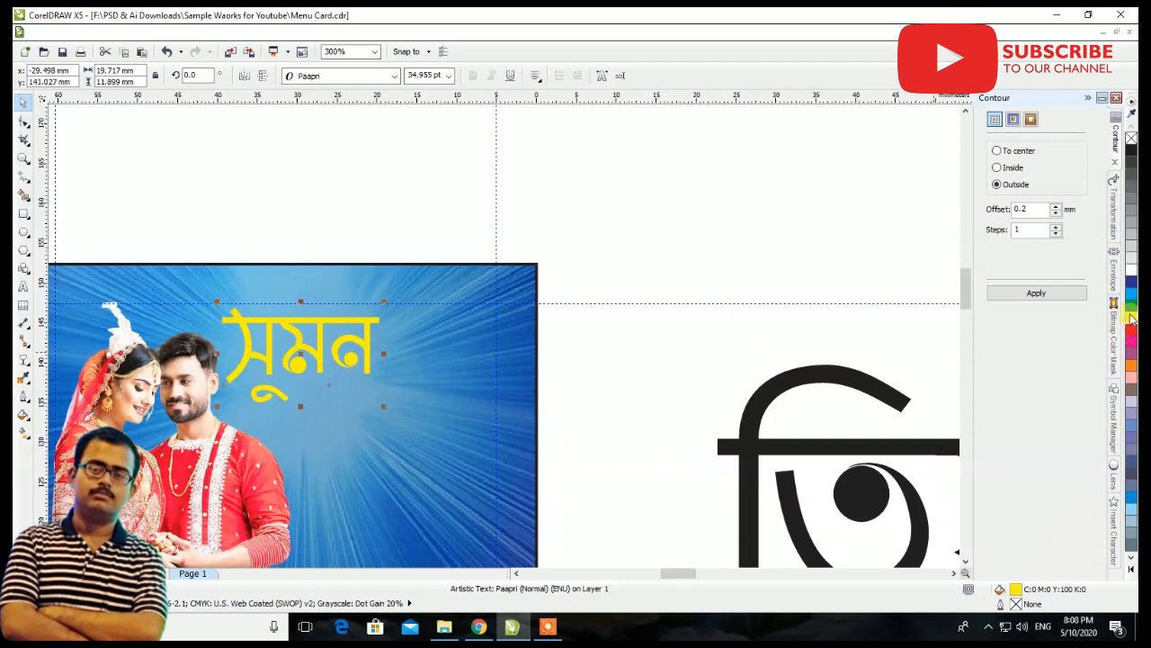
{"action": "left_click", "coordinate": [1036, 293]}
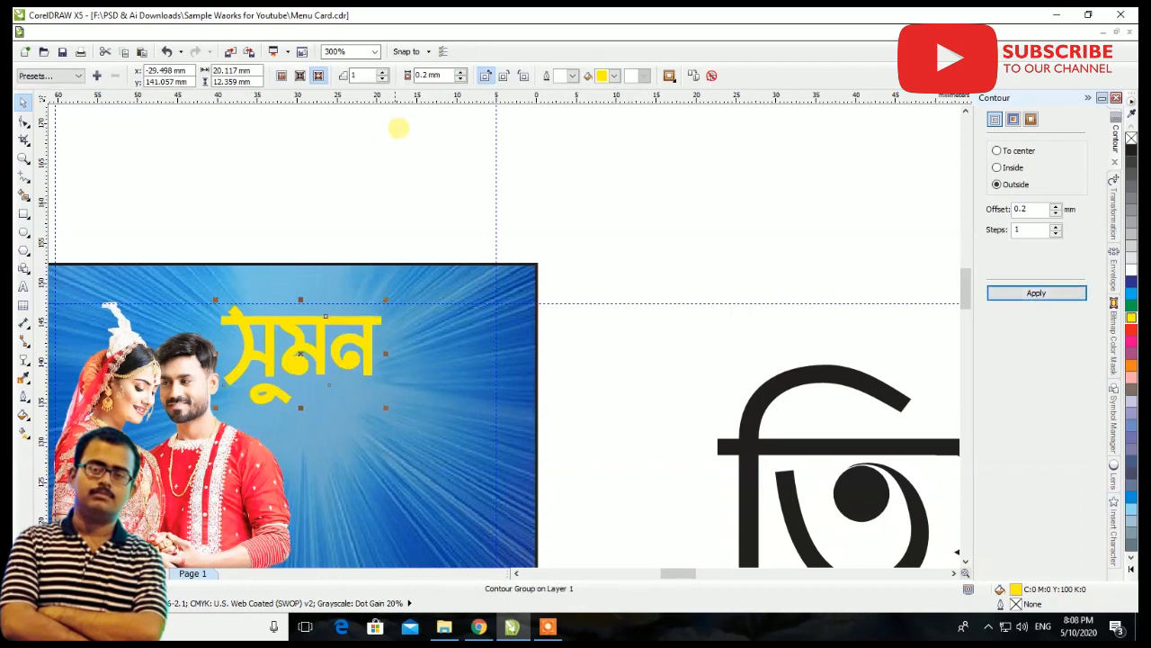
{"action": "left_click", "coordinate": [615, 76]}
{"action": "left_click", "coordinate": [613, 97]}
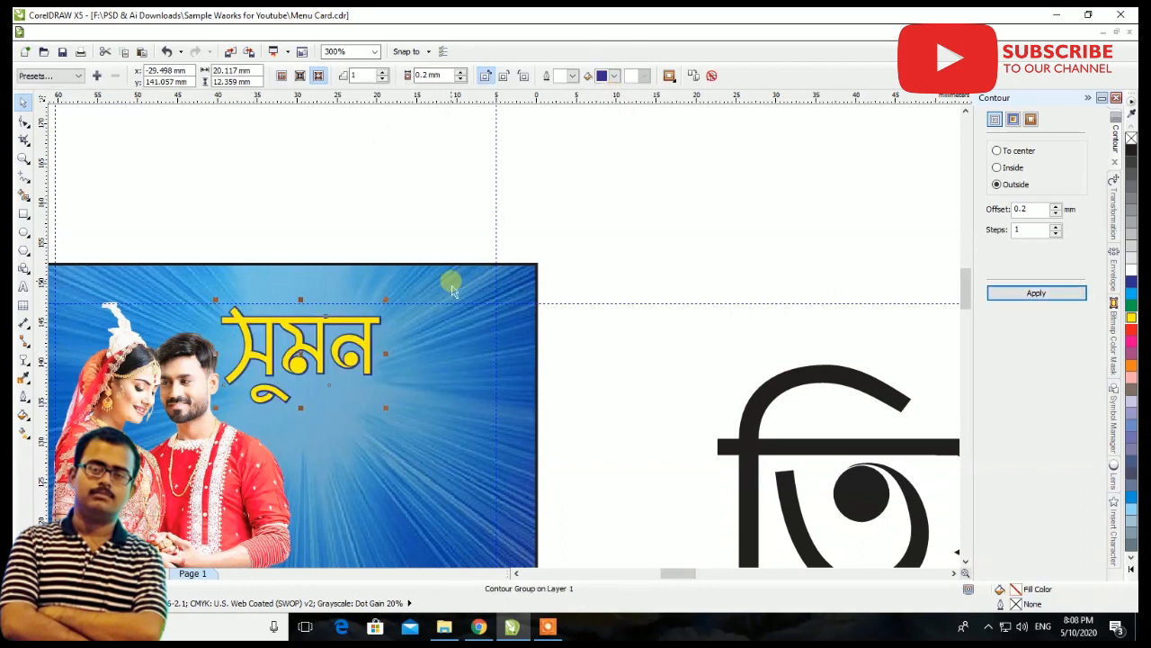
Bring the second name to the front, shrink it to about 27 mm wide and place it below the first name
{"action": "left_click_drag", "start_coordinate": [752, 440], "coordinate": [316, 367]}
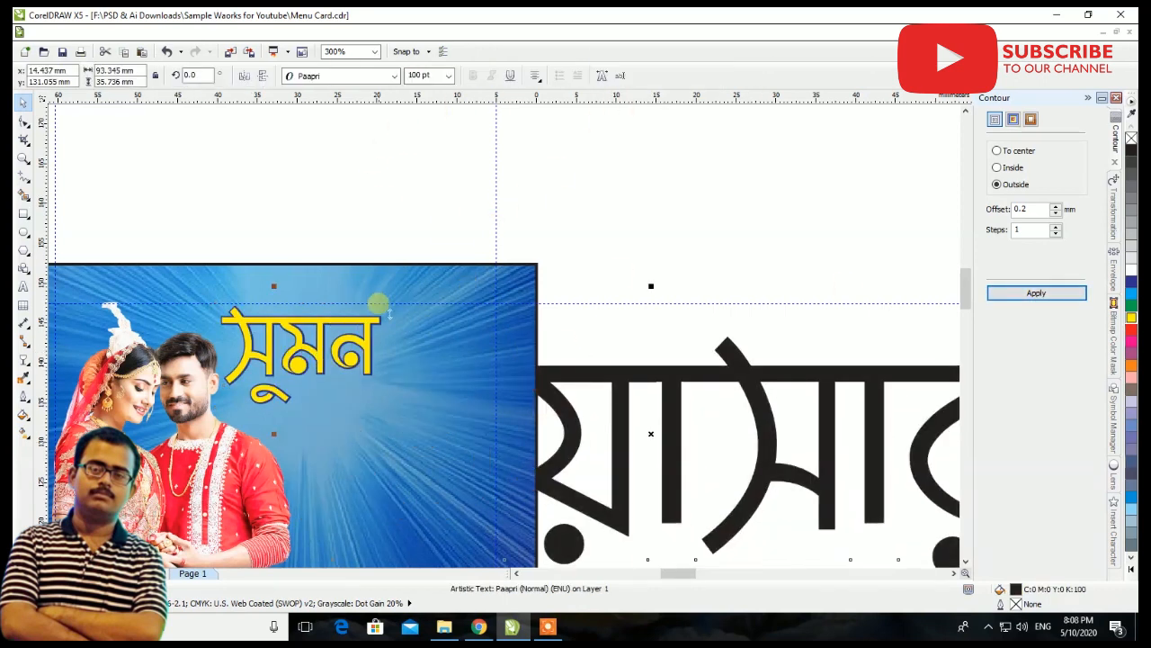
{"action": "key", "text": "shift+Page_Up"}
{"action": "left_click_drag", "start_coordinate": [273, 286], "coordinate": [411, 386]}
{"action": "left_click_drag", "start_coordinate": [580, 433], "coordinate": [354, 467]}
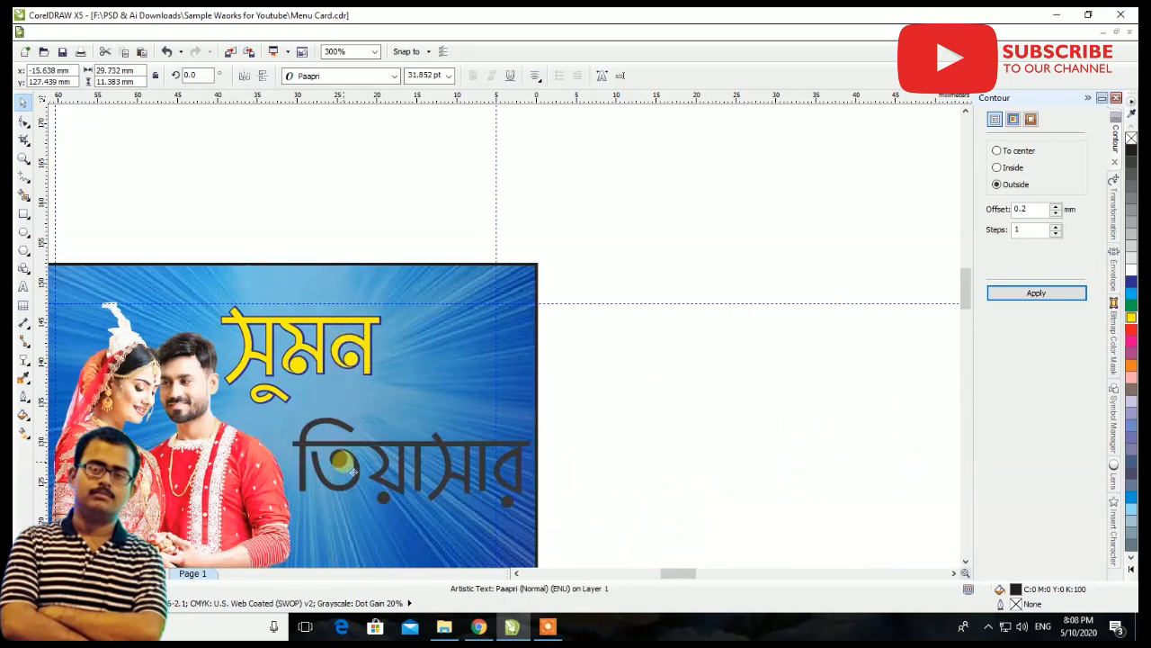
{"action": "key", "text": "Left"}
{"action": "key", "text": "Left"}
{"action": "key", "text": "Left"}
{"action": "key", "text": "Left"}
{"action": "left_click_drag", "start_coordinate": [527, 421], "coordinate": [504, 429]}
{"action": "mouse_move", "coordinate": [442, 469]}
{"action": "left_mouse_down"}
{"action": "mouse_move", "coordinate": [440, 455]}
{"action": "mouse_move", "coordinate": [454, 456]}
{"action": "left_mouse_up"}
Give the second name a yellow fill and a dark blue outside contour with a 0.2 mm offset
{"action": "left_click", "coordinate": [1051, 304]}
{"action": "left_click", "coordinate": [1132, 322]}
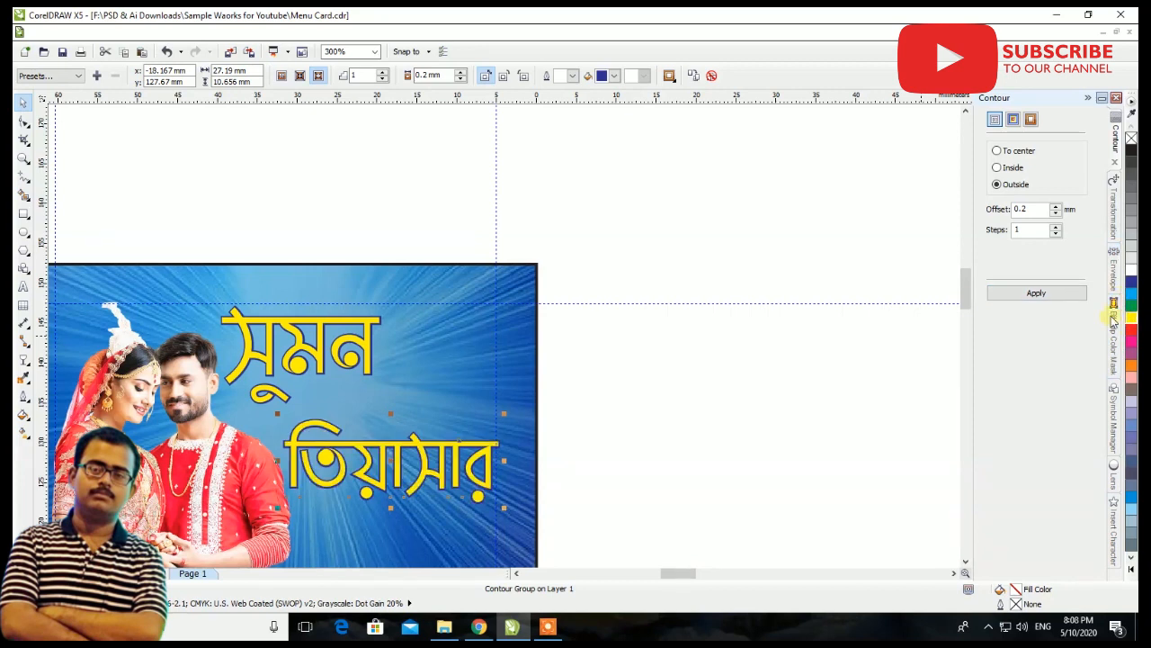
{"action": "scroll", "coordinate": [509, 221], "scroll_direction": "down", "scroll_amount": 1}
{"action": "scroll", "coordinate": [504, 333], "scroll_direction": "up", "scroll_amount": 1}
{"action": "scroll", "coordinate": [507, 333], "scroll_direction": "down", "scroll_amount": 1}
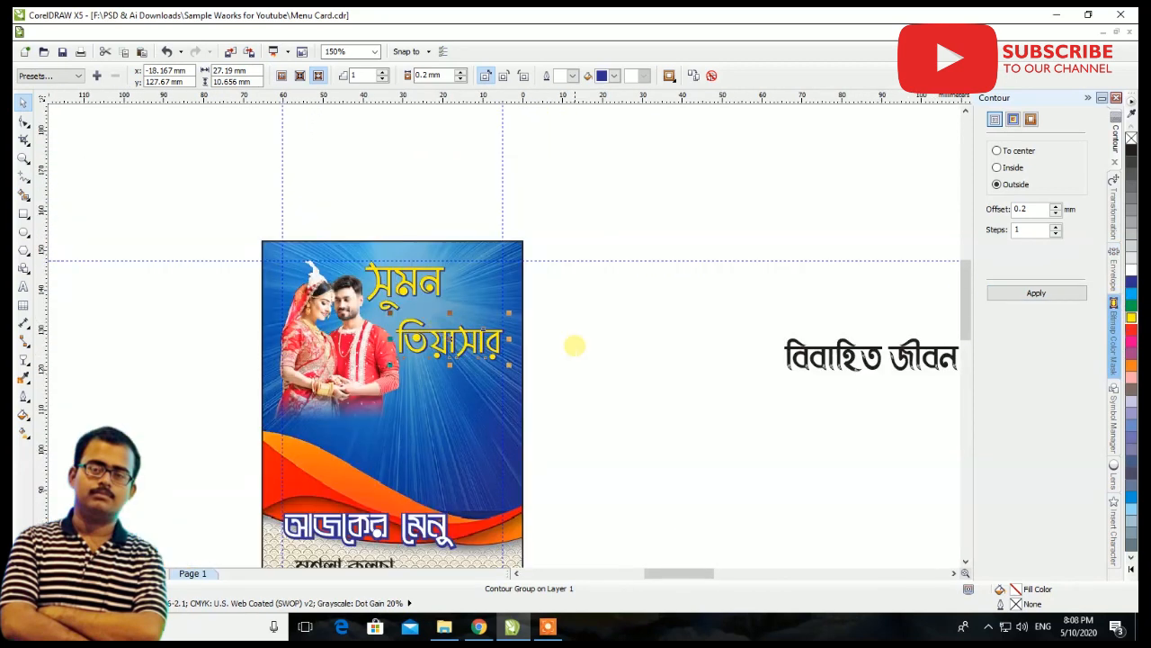
{"action": "left_click", "coordinate": [591, 357]}
Move the বিবাহিত জীবন মধুর হোক text onto the card below the second name and resize it to about 26.6 mm wide
{"action": "scroll", "coordinate": [549, 342], "scroll_direction": "down", "scroll_amount": 1}
{"action": "left_click_drag", "start_coordinate": [697, 349], "coordinate": [509, 359]}
{"action": "scroll", "coordinate": [509, 359], "scroll_direction": "up", "scroll_amount": 2}
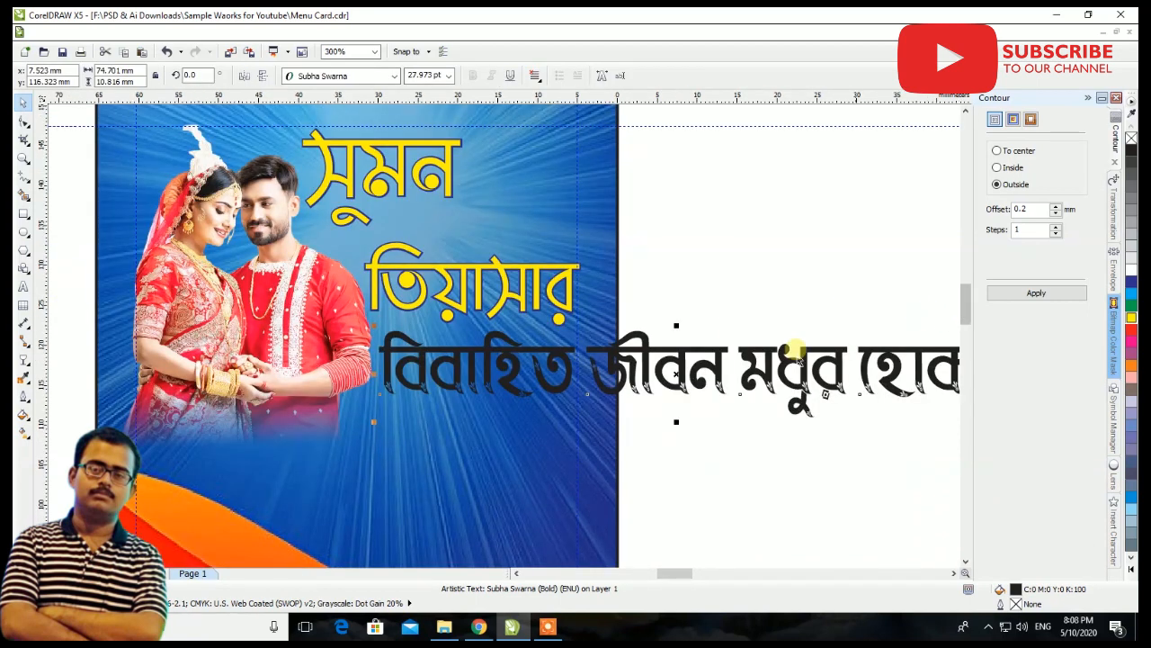
{"action": "scroll", "coordinate": [534, 383], "scroll_direction": "down", "scroll_amount": 1}
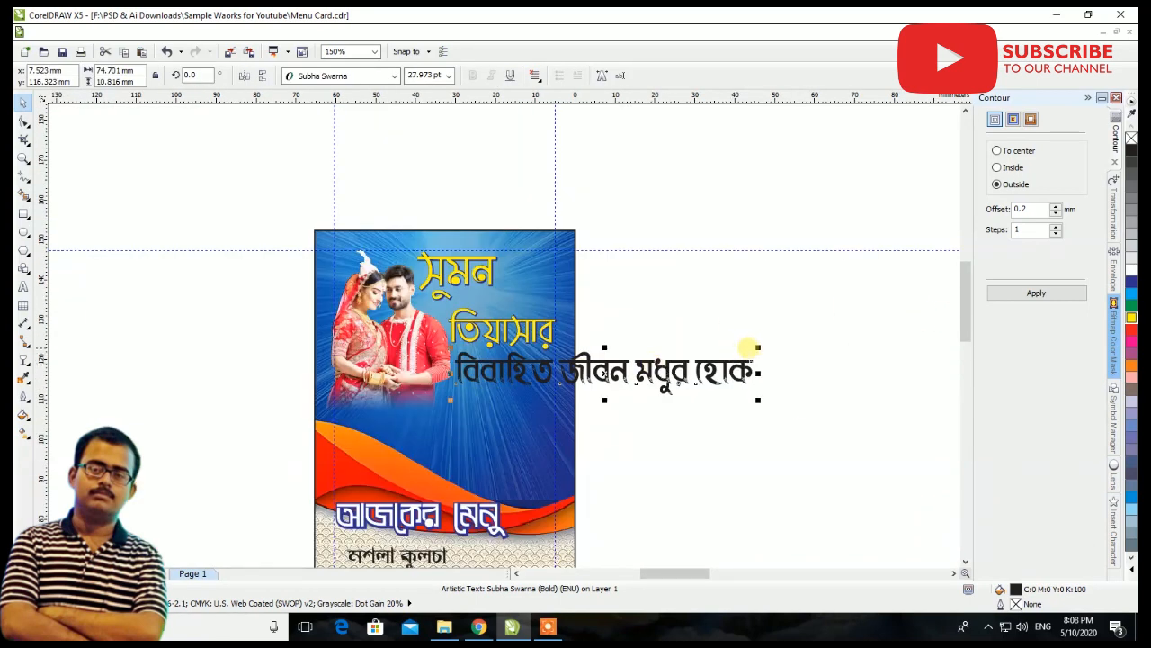
{"action": "left_click_drag", "start_coordinate": [758, 347], "coordinate": [578, 373]}
{"action": "scroll", "coordinate": [509, 381], "scroll_direction": "up", "scroll_amount": 2}
{"action": "left_click_drag", "start_coordinate": [504, 420], "coordinate": [486, 351]}
{"action": "left_click_drag", "start_coordinate": [531, 394], "coordinate": [527, 452]}
{"action": "left_click_drag", "start_coordinate": [771, 380], "coordinate": [725, 381]}
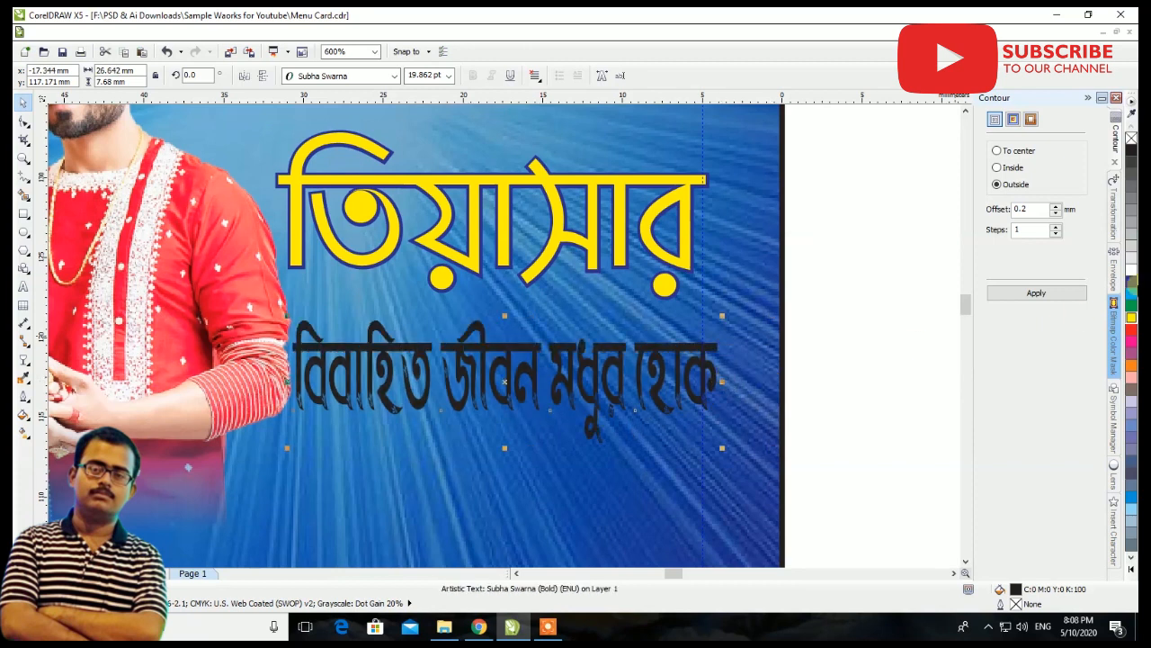
Fill the greeting with red and add a white outside contour with a 0.3 mm offset
{"action": "left_click", "coordinate": [1132, 332]}
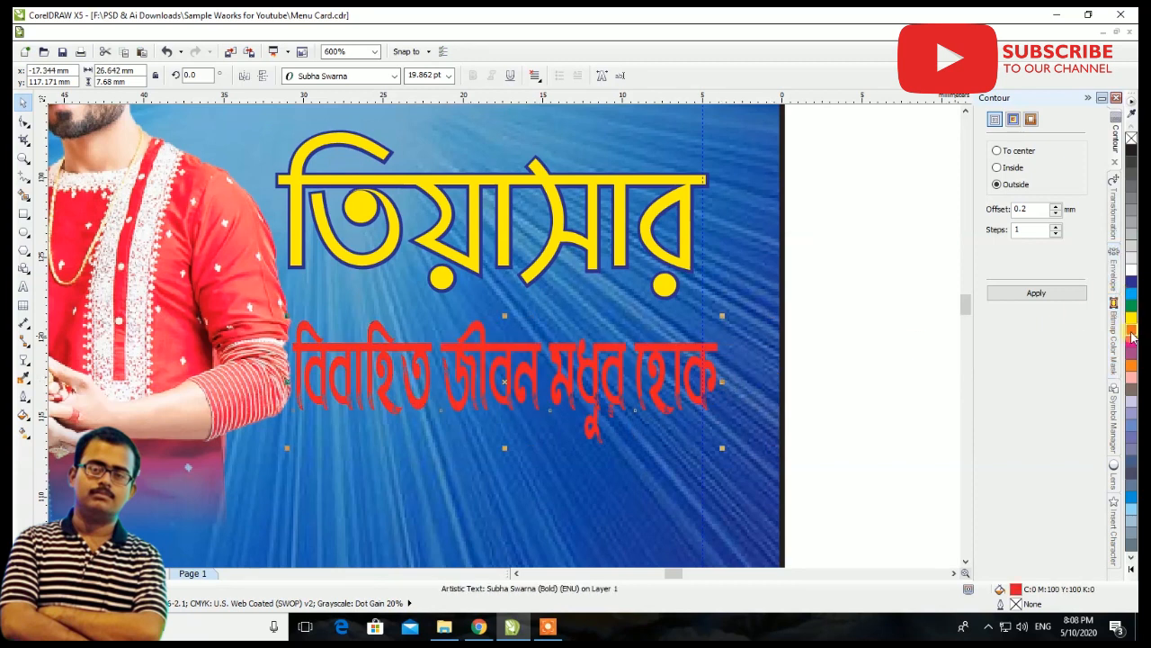
{"action": "left_click", "coordinate": [1036, 294]}
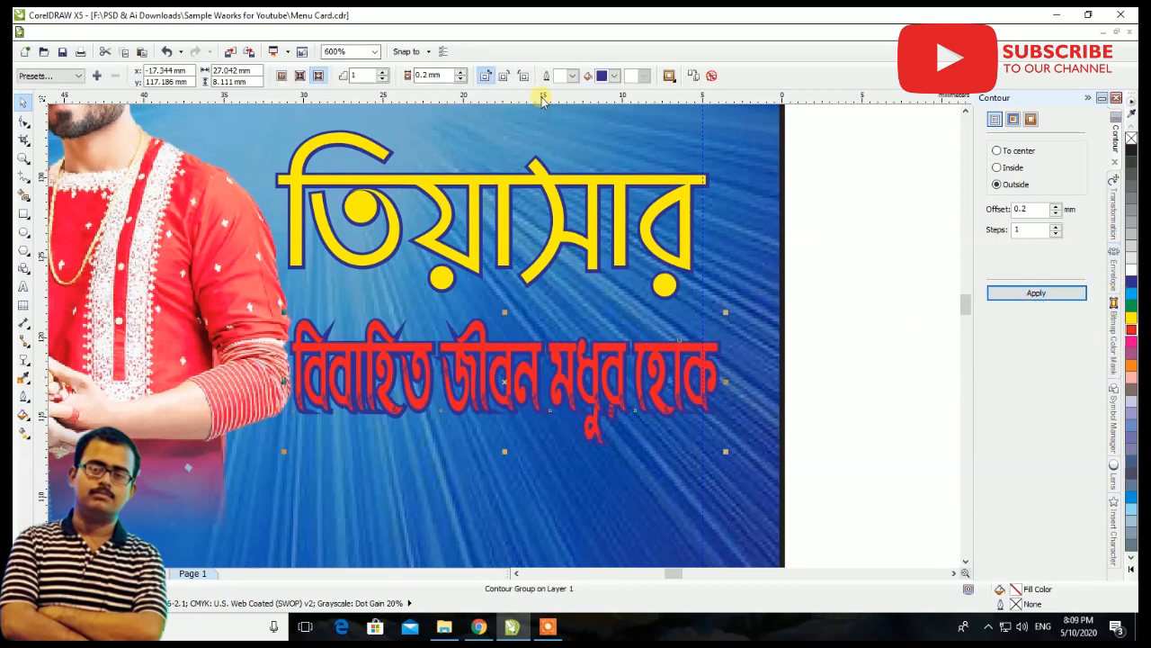
{"action": "left_click_drag", "start_coordinate": [444, 75], "coordinate": [355, 76]}
{"action": "type", "text": "0.3"}
{"action": "key", "text": "Return"}
{"action": "left_click", "coordinate": [614, 76]}
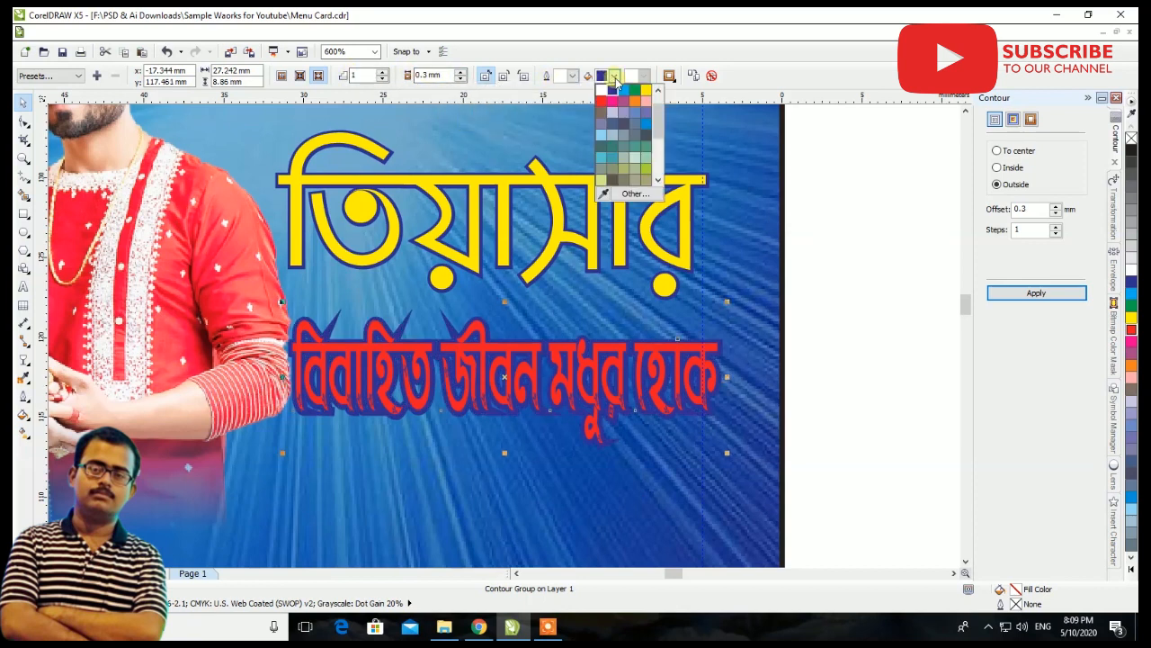
{"action": "left_click", "coordinate": [609, 108]}
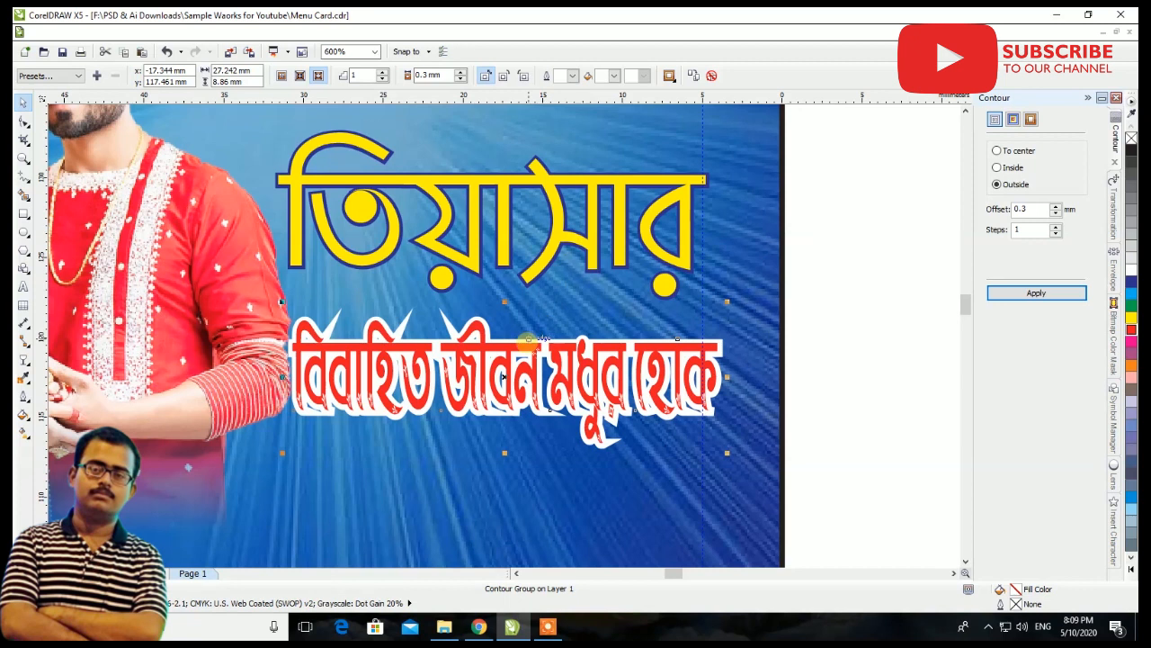
Reduce the greeting's contour offset to 0.2 mm and shift the greeting down and left toward the couple
{"action": "left_click_drag", "start_coordinate": [444, 76], "coordinate": [321, 77]}
{"action": "type", "text": "0.2"}
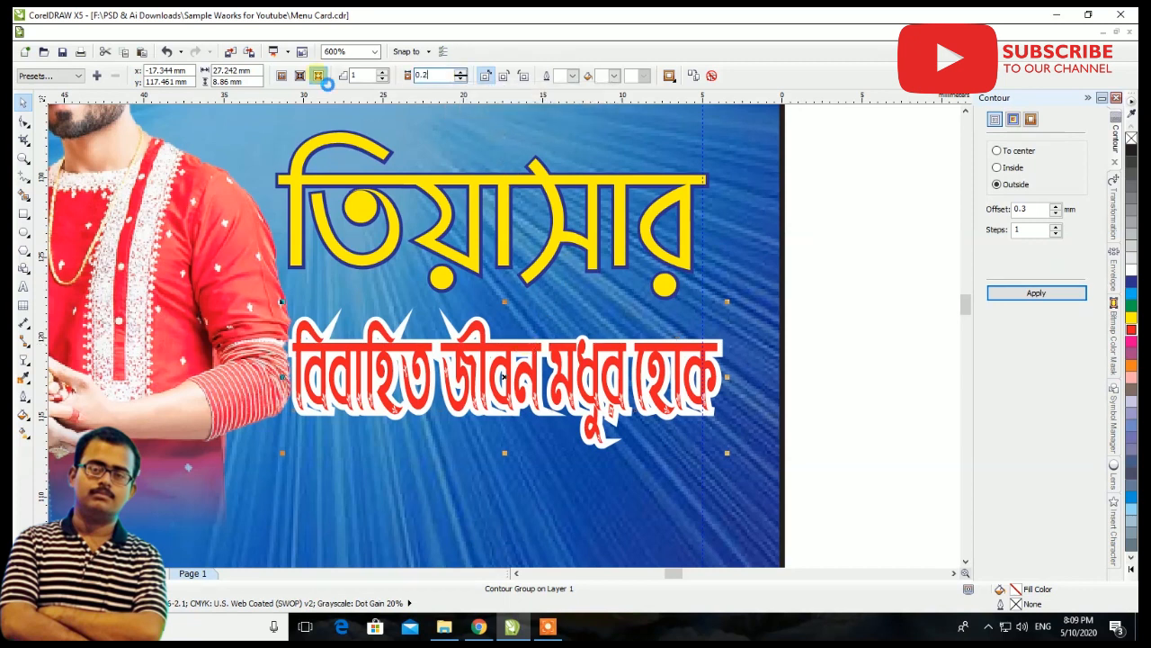
{"action": "key", "text": "Return"}
{"action": "left_click_drag", "start_coordinate": [374, 362], "coordinate": [311, 406]}
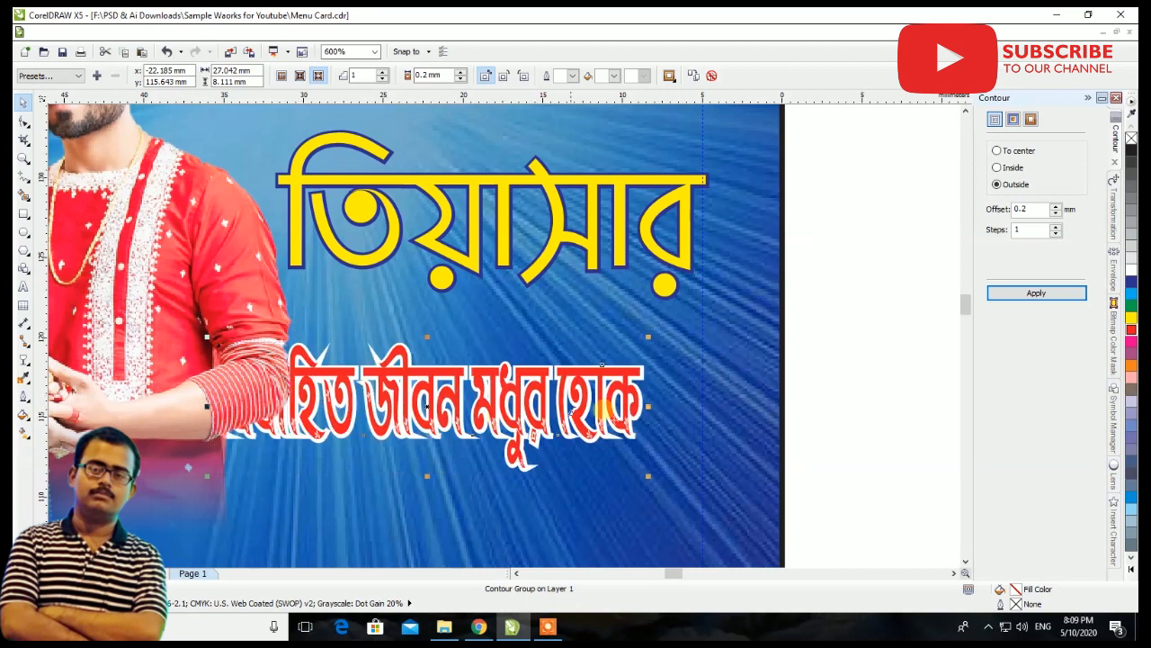
Widen the বিবাহিত জীবন মধুর হোক greeting to about 31.5 mm and enlarge the first name to about 23.6 mm wide
{"action": "left_click_drag", "start_coordinate": [660, 419], "coordinate": [728, 404]}
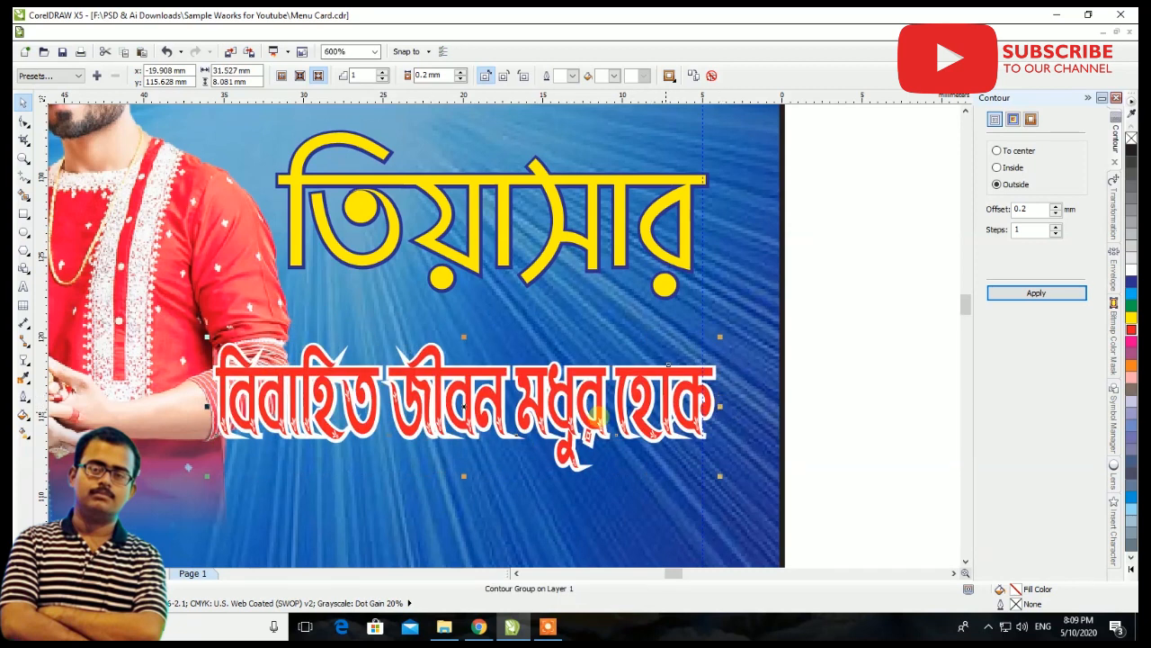
{"action": "scroll", "coordinate": [483, 427], "scroll_direction": "down", "scroll_amount": 2}
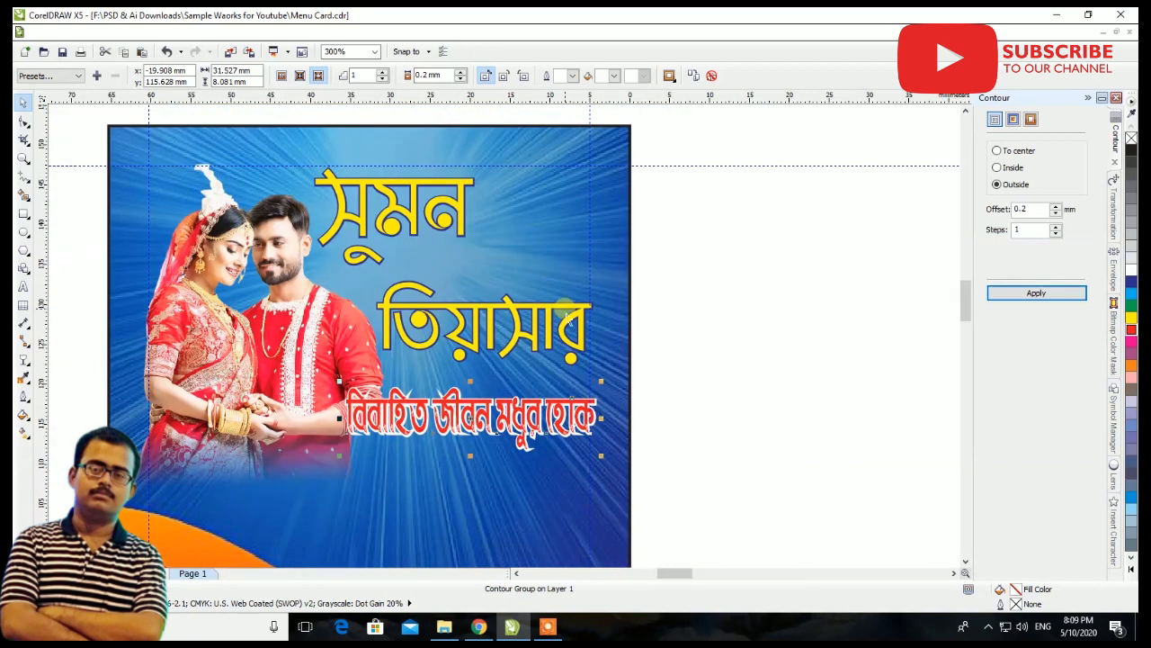
{"action": "left_click", "coordinate": [517, 358]}
{"action": "left_click_drag", "start_coordinate": [496, 378], "coordinate": [495, 401]}
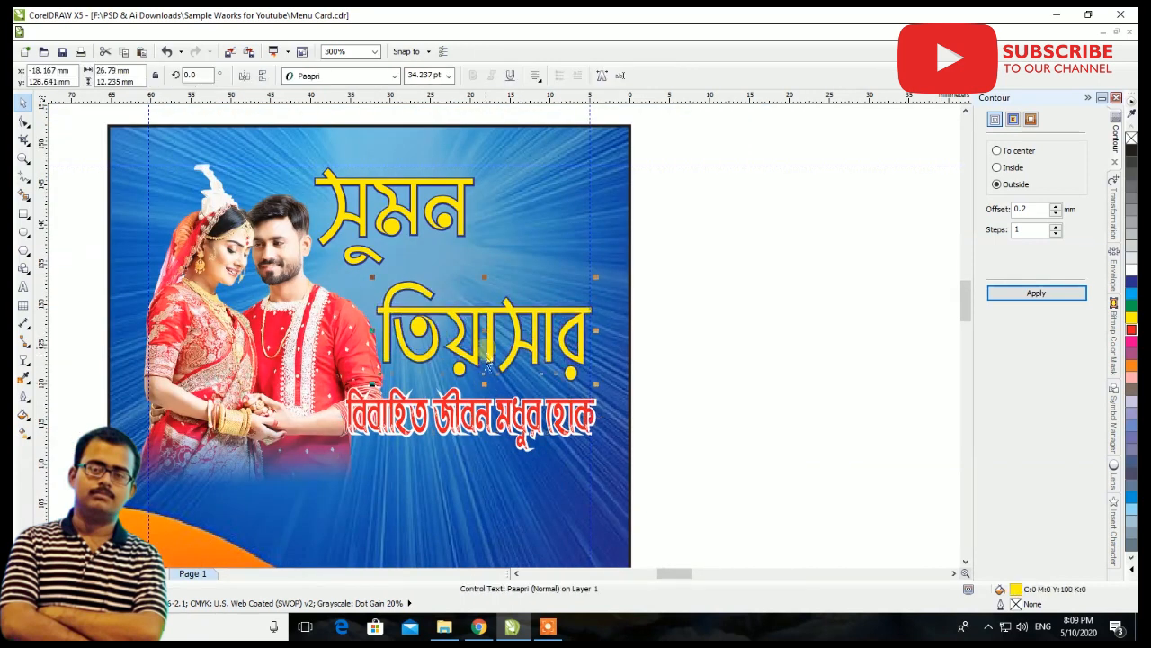
{"action": "left_click", "coordinate": [465, 251]}
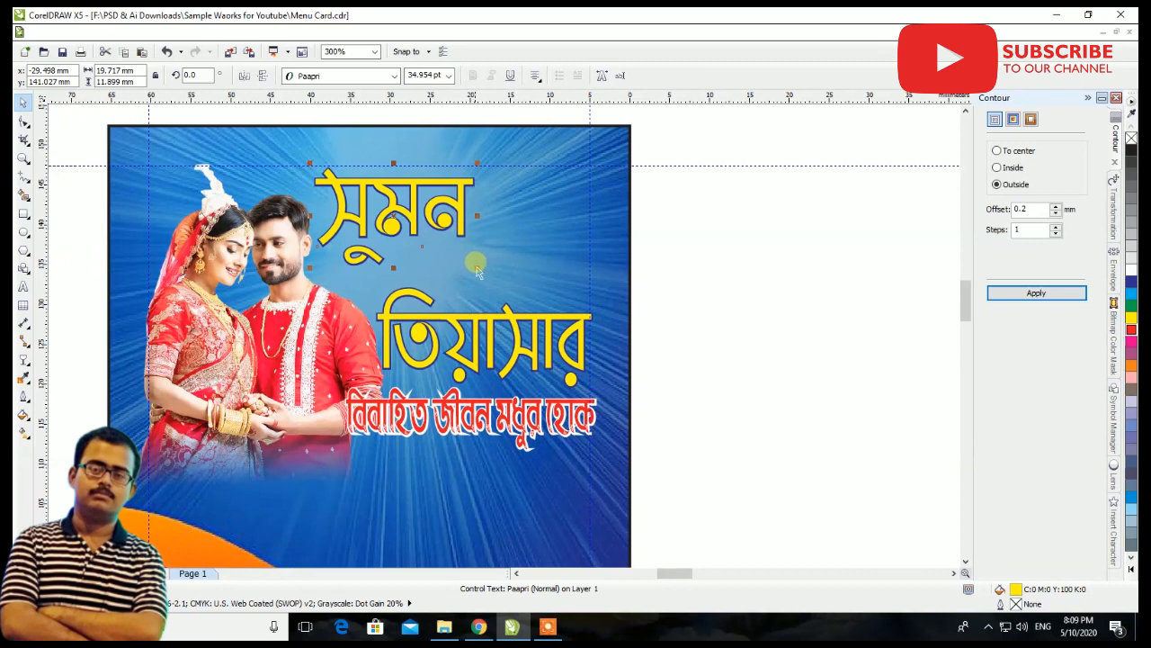
{"action": "left_click_drag", "start_coordinate": [478, 272], "coordinate": [495, 282]}
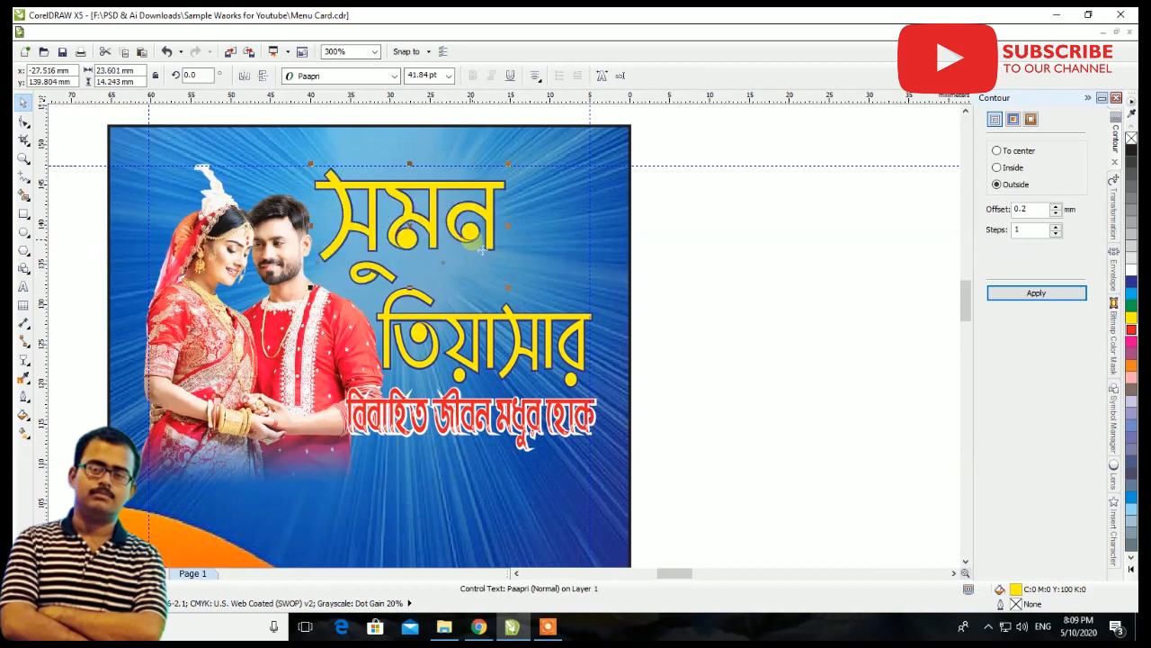
{"action": "scroll", "coordinate": [479, 245], "scroll_direction": "down", "scroll_amount": 1}
{"action": "left_click", "coordinate": [629, 268]}
Move the শুভকামনায় ও অতিথি আপ্যাসণেঃ- text over the card and fill it with white
{"action": "scroll", "coordinate": [555, 322], "scroll_direction": "down", "scroll_amount": 2}
{"action": "left_click_drag", "start_coordinate": [913, 349], "coordinate": [373, 347]}
{"action": "scroll", "coordinate": [445, 337], "scroll_direction": "up", "scroll_amount": 2}
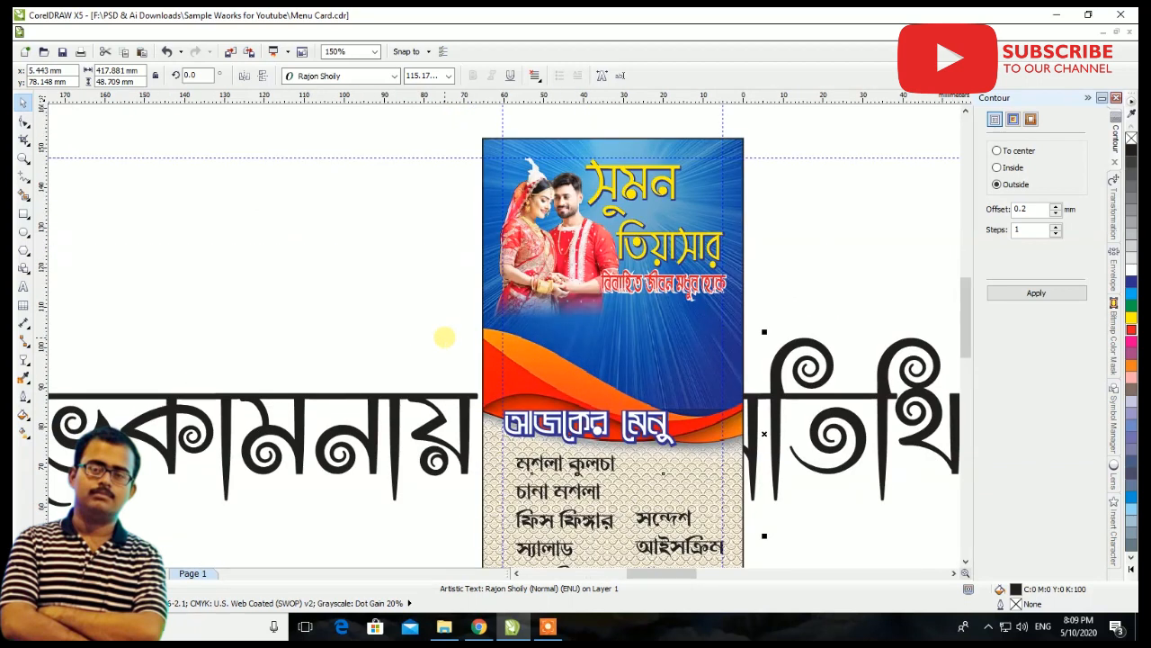
{"action": "left_click", "coordinate": [1130, 319]}
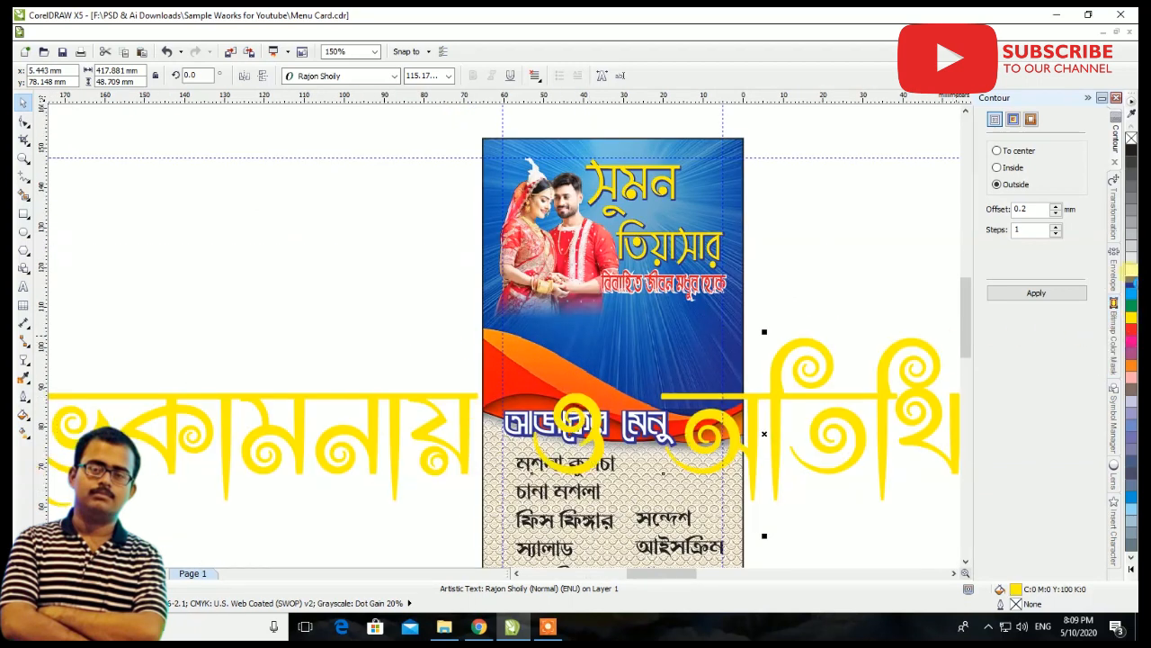
{"action": "left_click", "coordinate": [1131, 271]}
Scale the white hospitality line down to about 41 mm wide and place it on the card below the couple
{"action": "scroll", "coordinate": [620, 401], "scroll_direction": "down", "scroll_amount": 1}
{"action": "left_click_drag", "start_coordinate": [270, 469], "coordinate": [579, 359]}
{"action": "scroll", "coordinate": [600, 359], "scroll_direction": "up", "scroll_amount": 3}
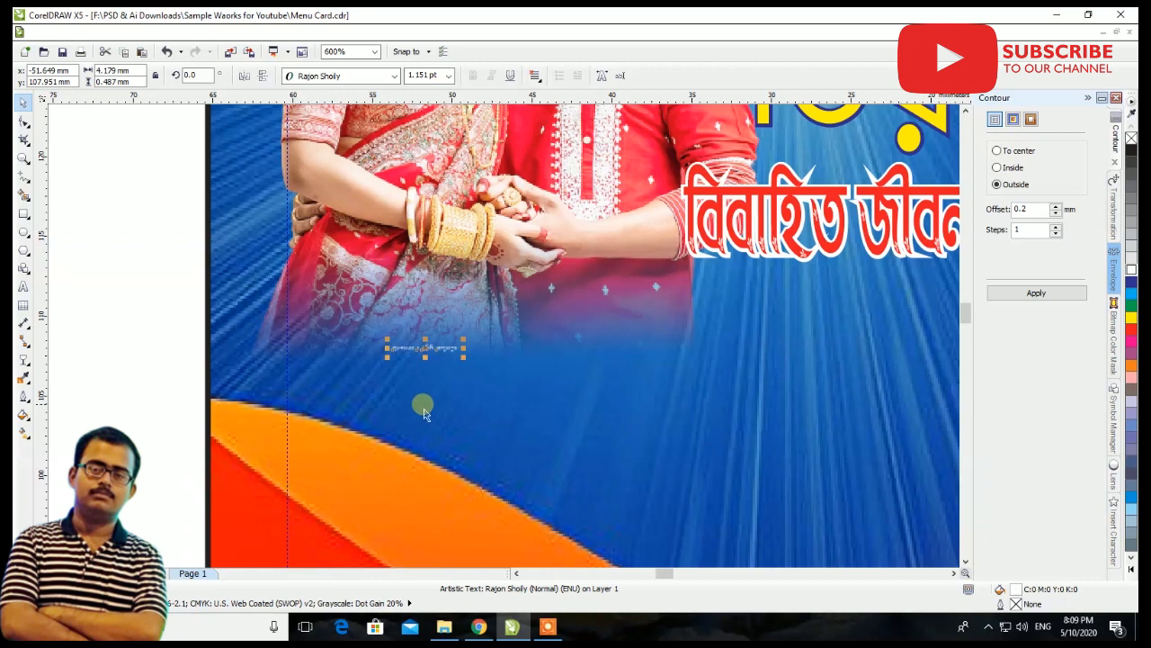
{"action": "left_click_drag", "start_coordinate": [464, 360], "coordinate": [933, 522]}
{"action": "scroll", "coordinate": [386, 366], "scroll_direction": "down", "scroll_amount": 1}
{"action": "scroll", "coordinate": [373, 323], "scroll_direction": "up", "scroll_amount": 1}
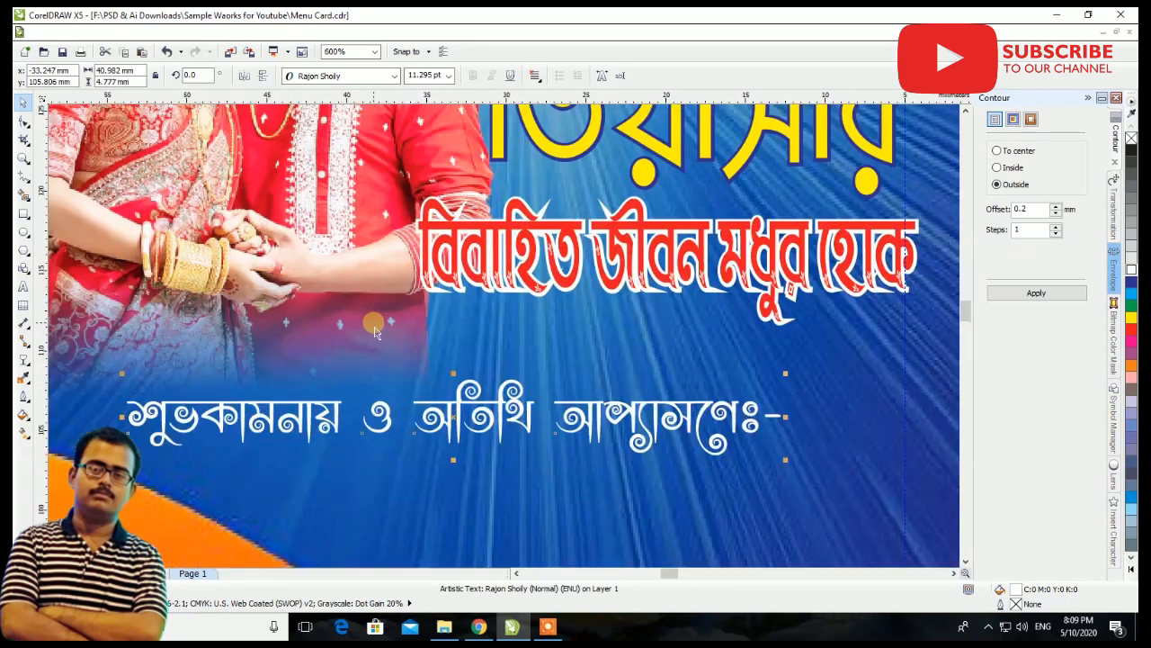
Align the hospitality line with the card's left guideline below the couple and resize it to about 46.2 by 6.4 mm
{"action": "left_click_drag", "start_coordinate": [376, 414], "coordinate": [281, 367]}
{"action": "scroll", "coordinate": [281, 367], "scroll_direction": "down", "scroll_amount": 1}
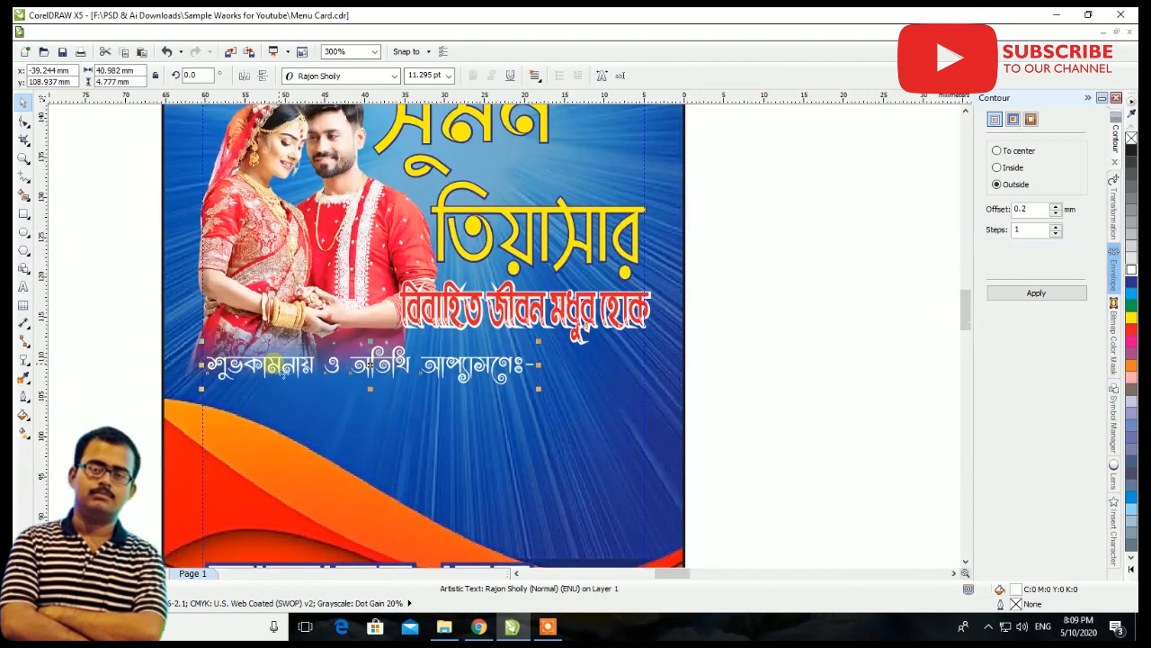
{"action": "scroll", "coordinate": [178, 405], "scroll_direction": "up", "scroll_amount": 1}
{"action": "left_click_drag", "start_coordinate": [163, 419], "coordinate": [151, 421]}
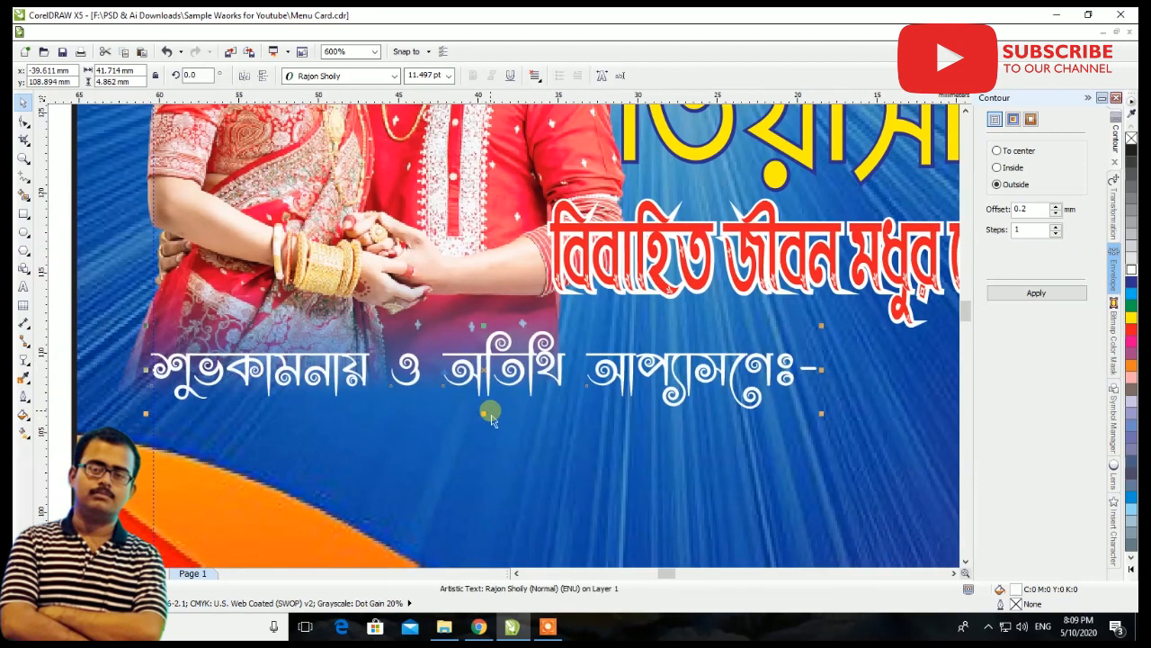
{"action": "left_click_drag", "start_coordinate": [482, 415], "coordinate": [484, 427]}
{"action": "left_click_drag", "start_coordinate": [832, 339], "coordinate": [897, 310]}
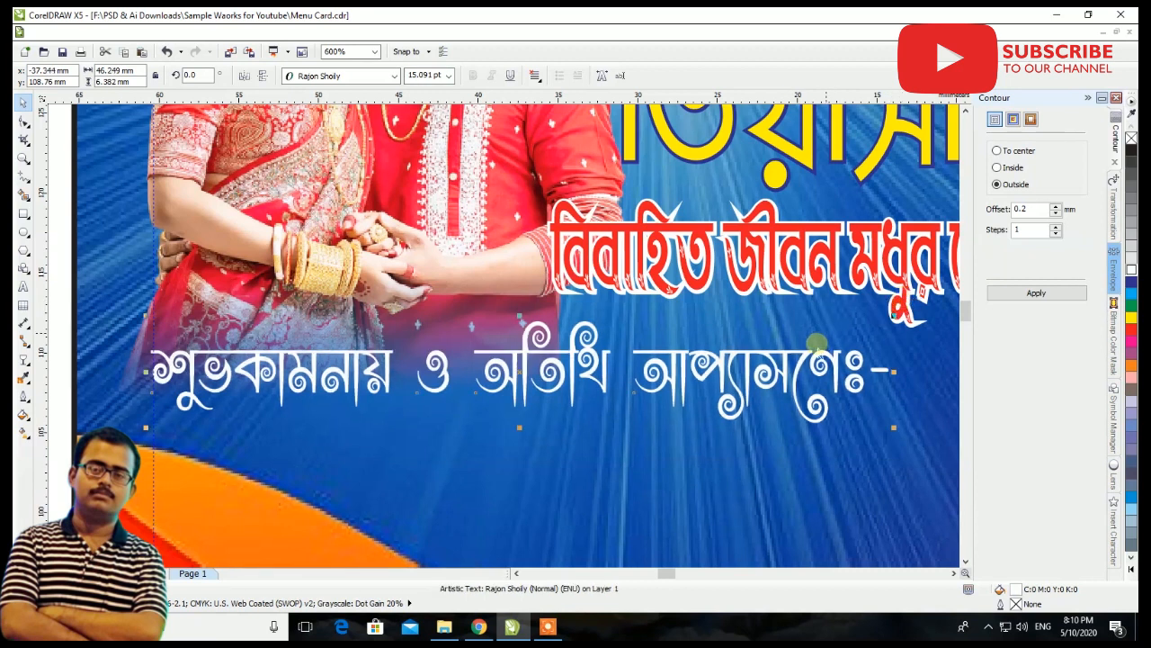
{"action": "left_click_drag", "start_coordinate": [821, 349], "coordinate": [828, 352]}
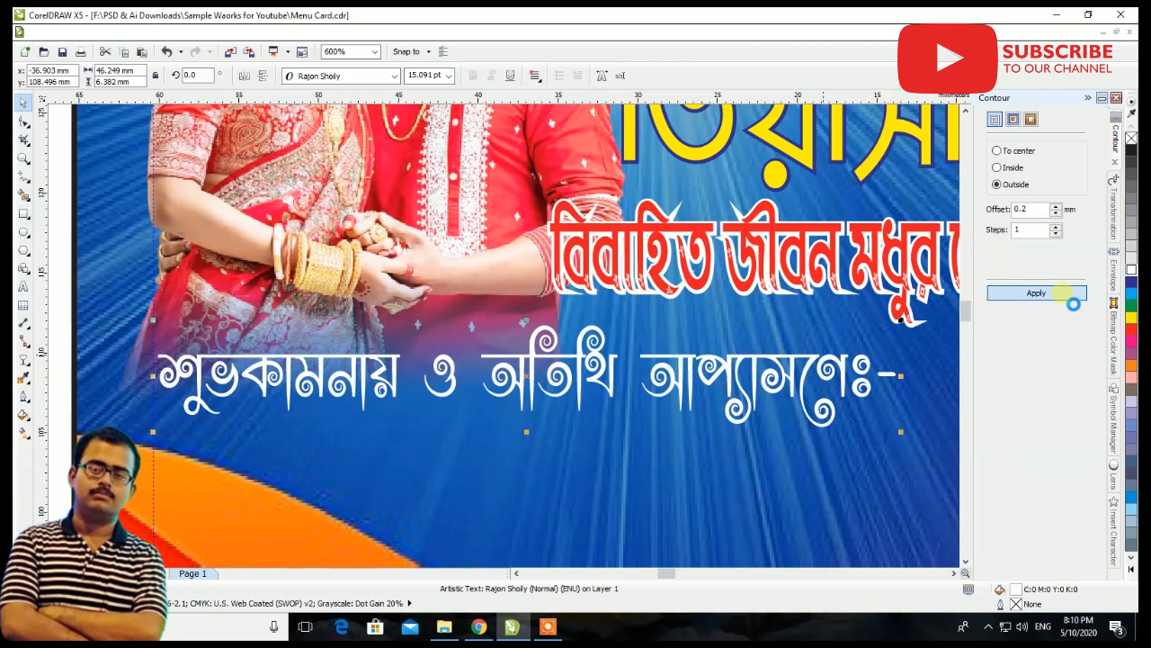
Add a dark blue outside contour with a 0.2 mm offset to the hospitality line
{"action": "left_click", "coordinate": [1070, 298]}
{"action": "scroll", "coordinate": [351, 403], "scroll_direction": "down", "scroll_amount": 2}
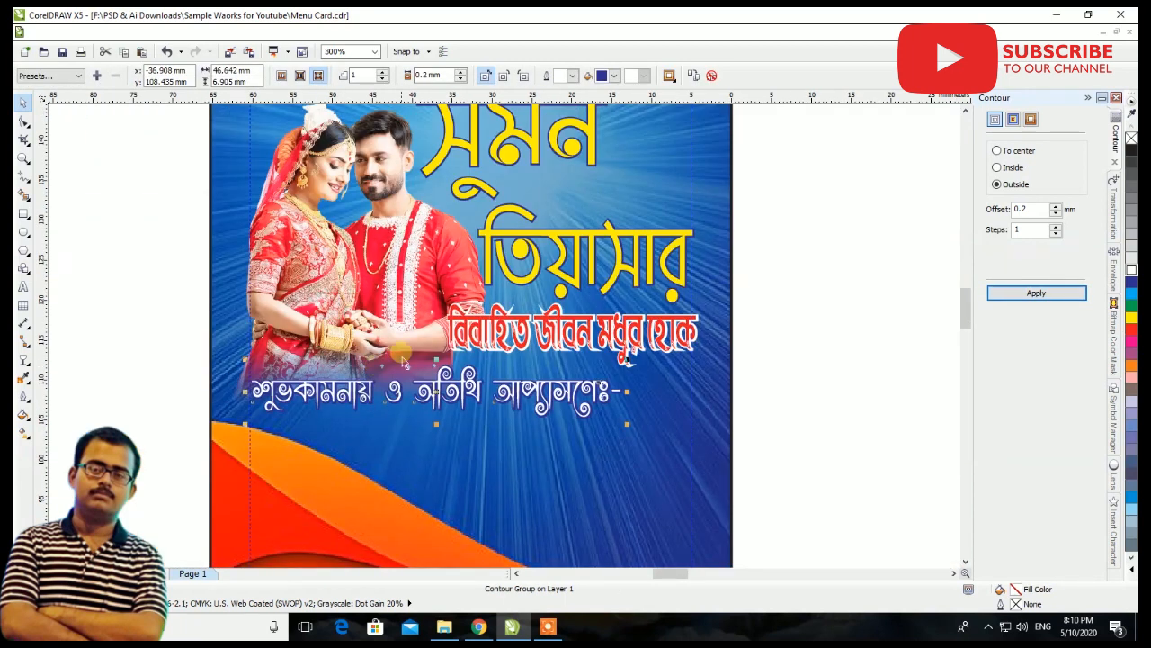
{"action": "left_click", "coordinate": [835, 309]}
Move the লোকনাথ ডেকোরেটাস এন্ড ক্যাটারাস text onto the card below the hospitality line and shrink it to about 69.5 mm wide
{"action": "scroll", "coordinate": [333, 315], "scroll_direction": "down", "scroll_amount": 2}
{"action": "scroll", "coordinate": [333, 319], "scroll_direction": "up", "scroll_amount": 1}
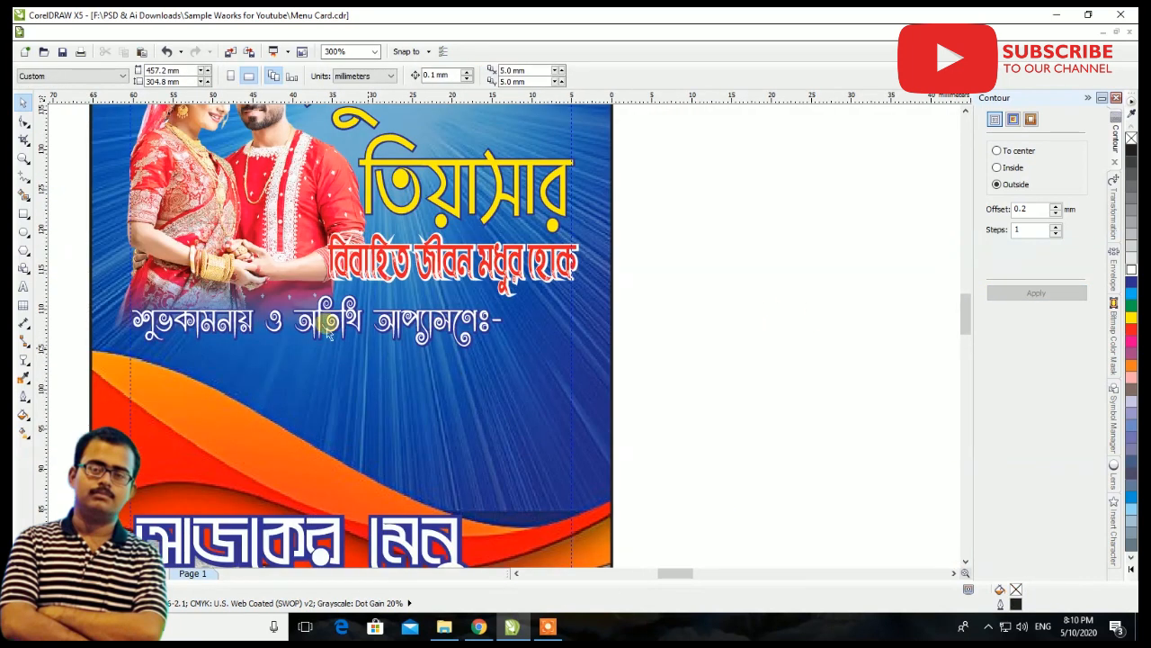
{"action": "scroll", "coordinate": [331, 333], "scroll_direction": "down", "scroll_amount": 4}
{"action": "left_click_drag", "start_coordinate": [684, 424], "coordinate": [310, 411]}
{"action": "scroll", "coordinate": [328, 340], "scroll_direction": "up", "scroll_amount": 4}
{"action": "scroll", "coordinate": [328, 340], "scroll_direction": "up", "scroll_amount": 1}
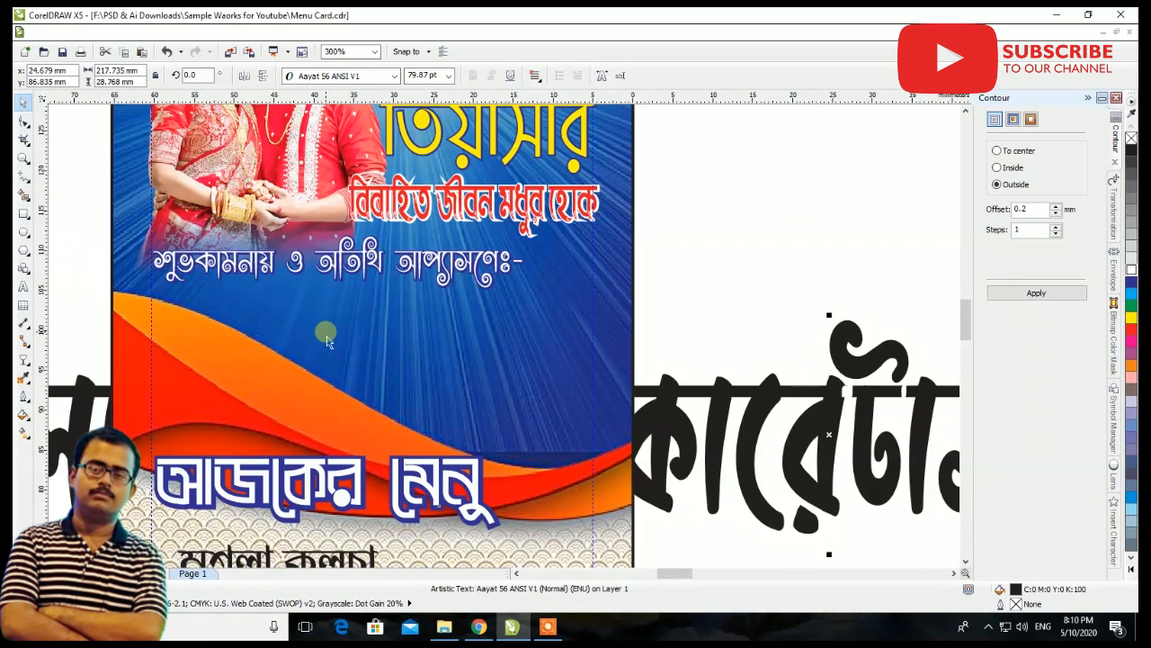
{"action": "scroll", "coordinate": [407, 316], "scroll_direction": "down", "scroll_amount": 1}
{"action": "left_click_drag", "start_coordinate": [178, 435], "coordinate": [284, 320]}
{"action": "scroll", "coordinate": [332, 310], "scroll_direction": "up", "scroll_amount": 1}
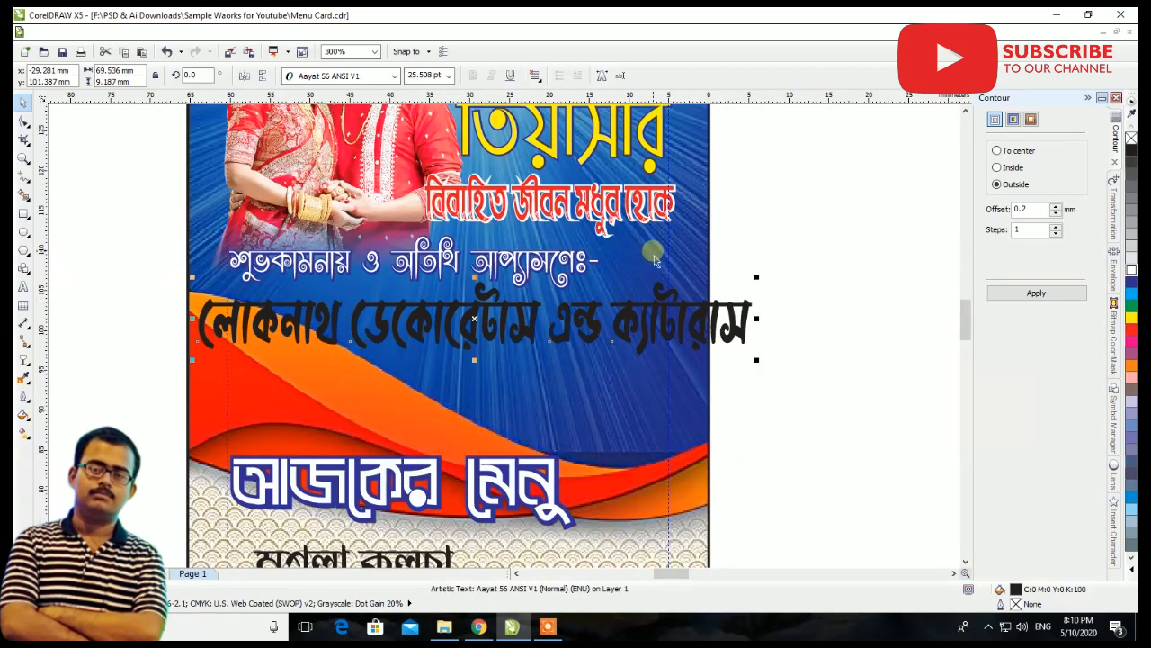
Shrink the caterer's business name to about 55.5 mm wide and 7.7 mm high and fill it with yellow
{"action": "left_click_drag", "start_coordinate": [756, 279], "coordinate": [713, 282]}
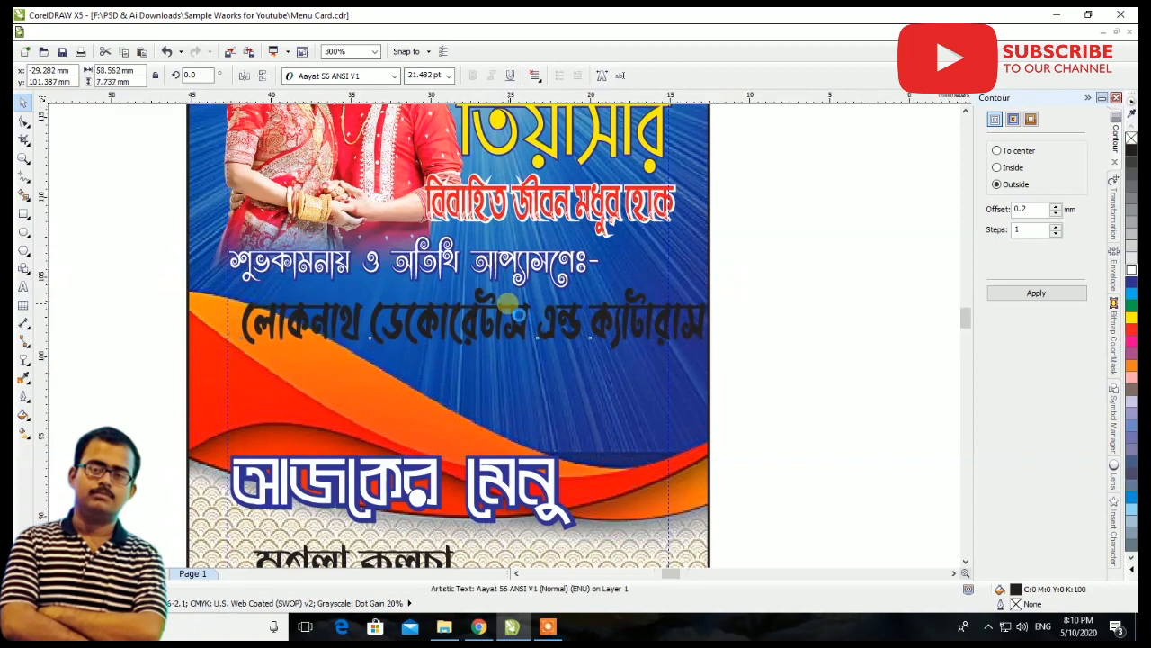
{"action": "scroll", "coordinate": [511, 303], "scroll_direction": "up", "scroll_amount": 1}
{"action": "left_click", "coordinate": [1132, 316]}
{"action": "scroll", "coordinate": [566, 319], "scroll_direction": "down", "scroll_amount": 1}
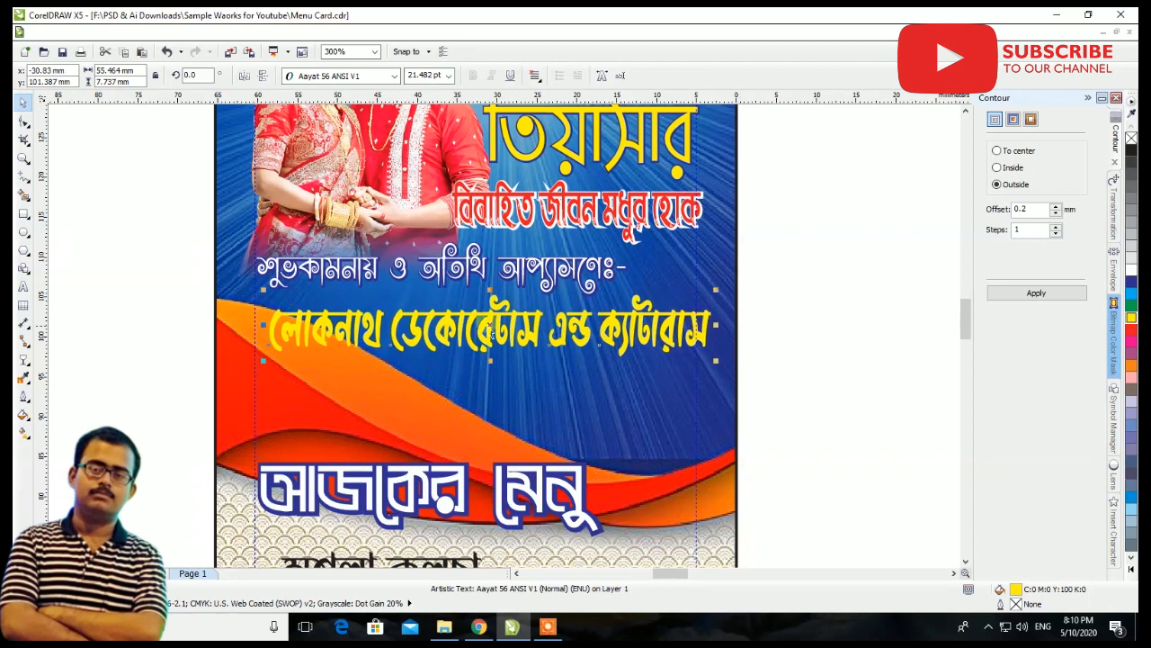
Align the business name with the left guideline and resize it to about 55.8 by 8.5 mm
{"action": "scroll", "coordinate": [401, 317], "scroll_direction": "up", "scroll_amount": 1}
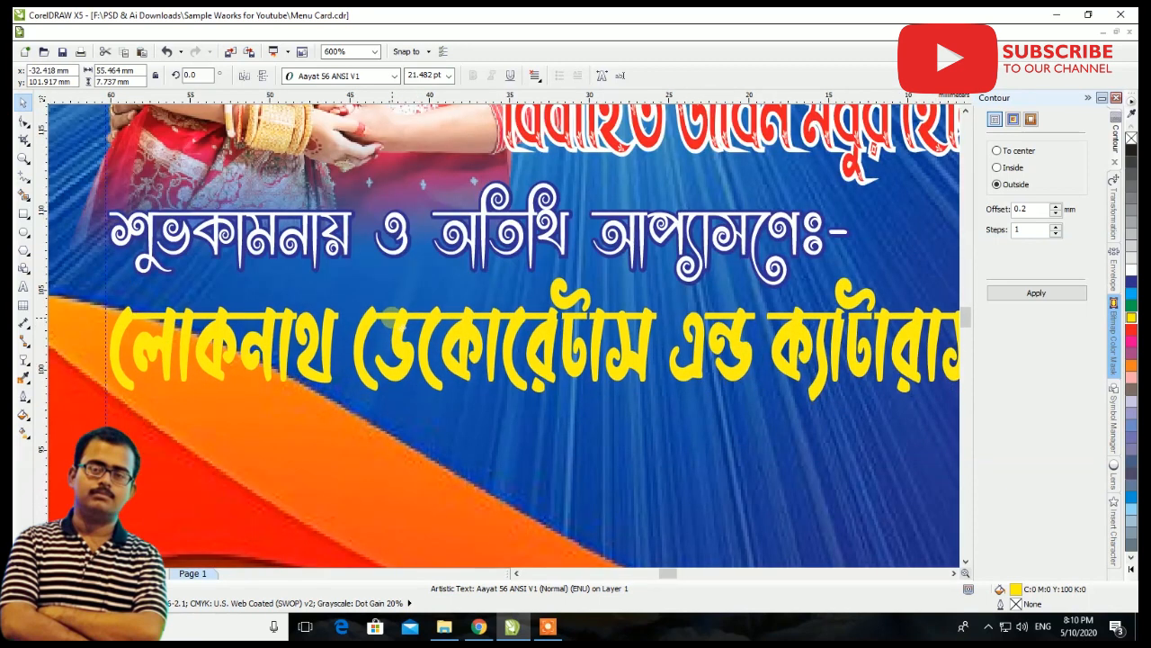
{"action": "scroll", "coordinate": [393, 315], "scroll_direction": "down", "scroll_amount": 1}
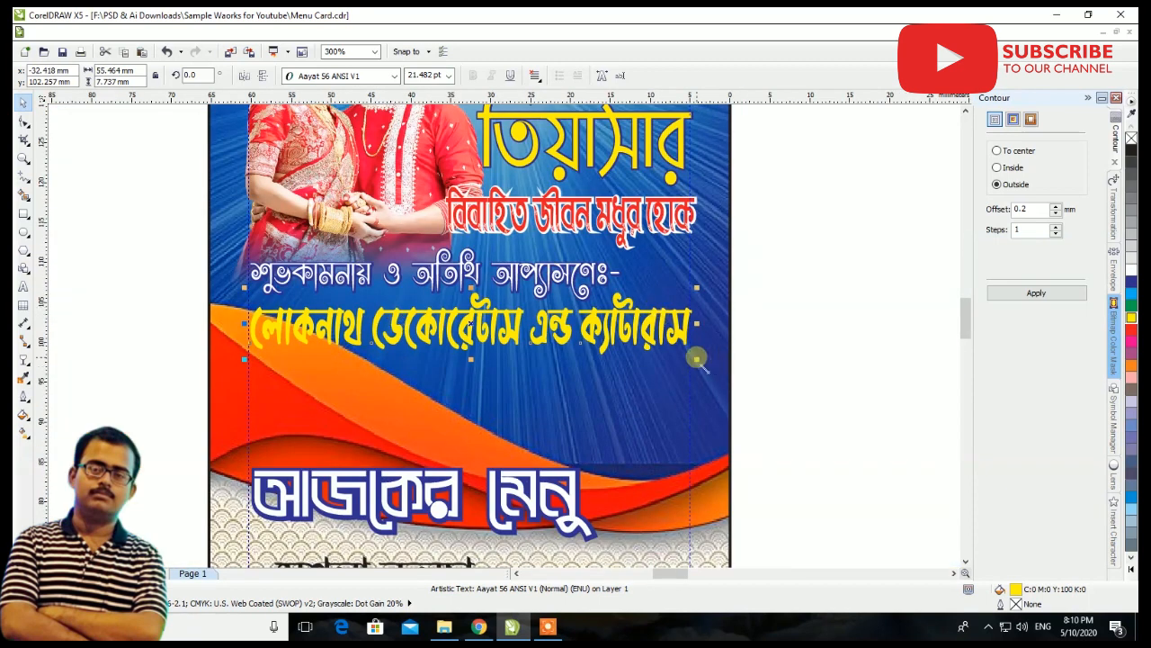
{"action": "left_click_drag", "start_coordinate": [697, 358], "coordinate": [700, 360]}
{"action": "left_click_drag", "start_coordinate": [483, 367], "coordinate": [482, 373]}
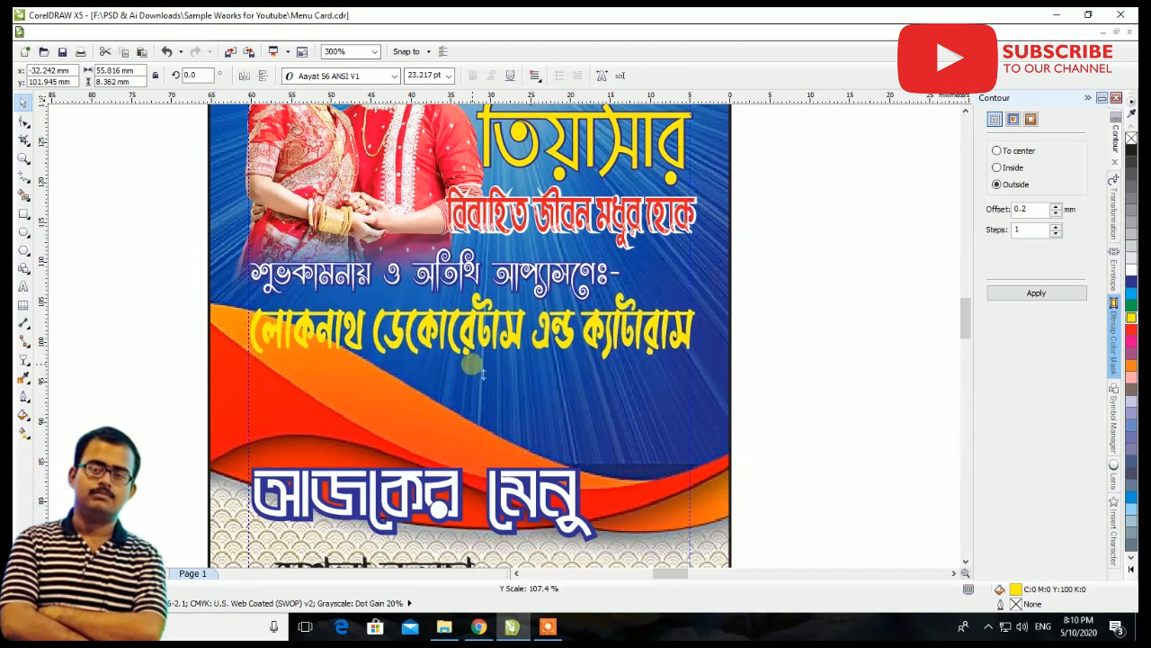
Duplicate the business name slightly down and to the right, fill the copy with black and place it behind the yellow text
{"action": "scroll", "coordinate": [371, 328], "scroll_direction": "up", "scroll_amount": 2}
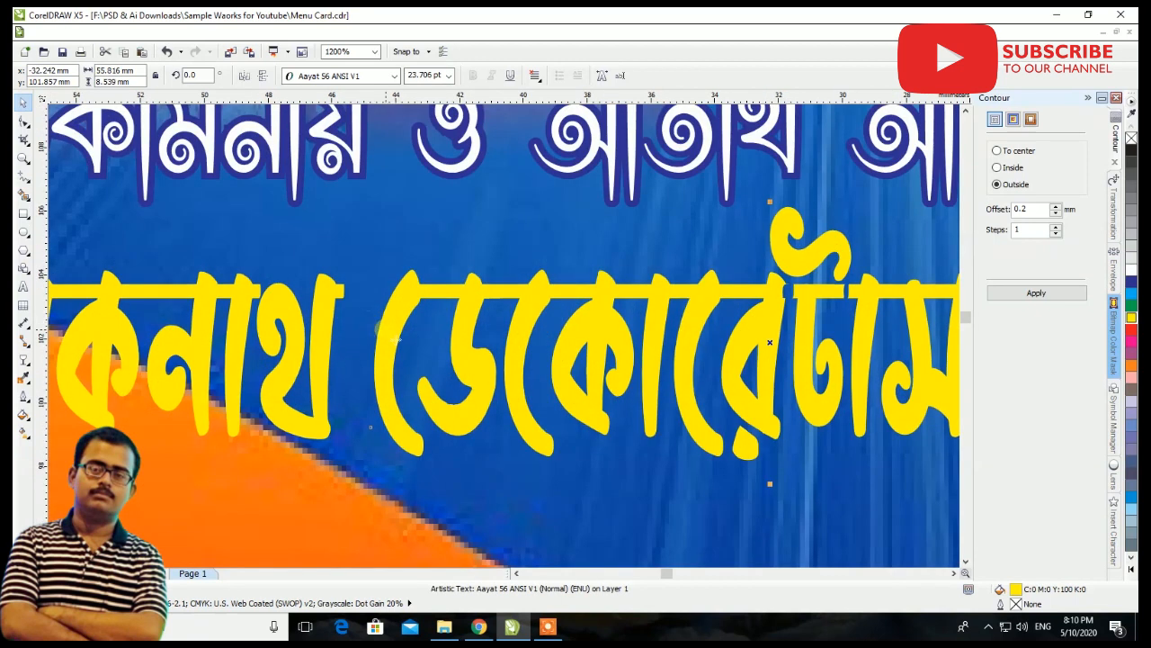
{"action": "left_click_drag", "start_coordinate": [386, 334], "coordinate": [399, 344]}
{"action": "right_click", "coordinate": [399, 344]}
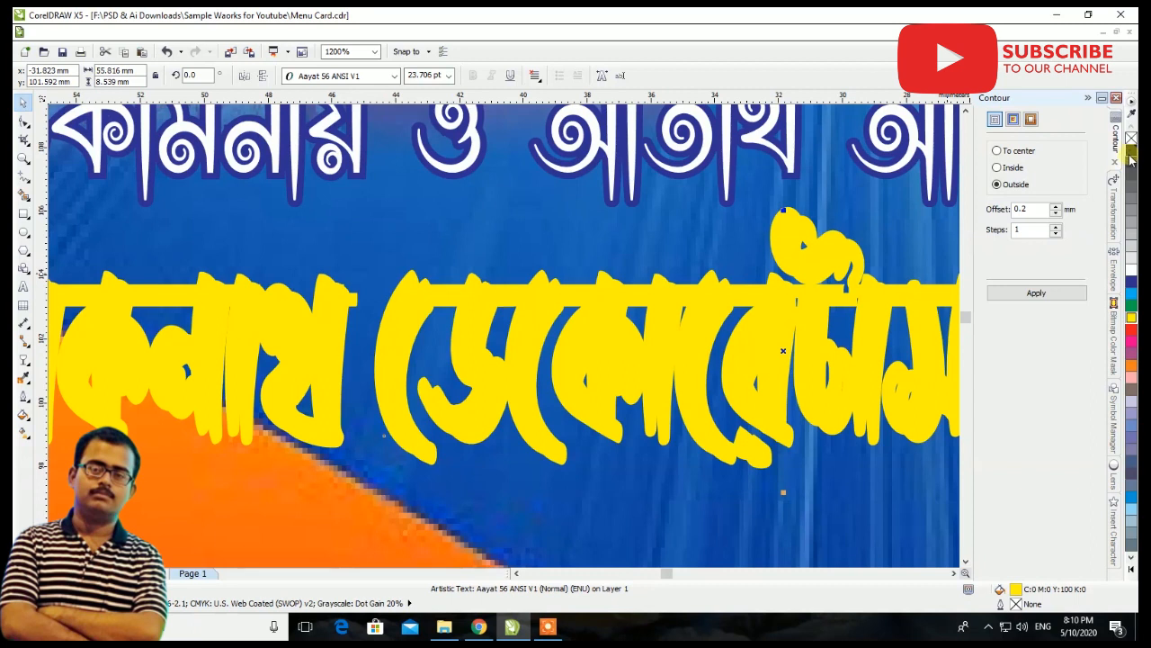
{"action": "left_click", "coordinate": [1131, 152]}
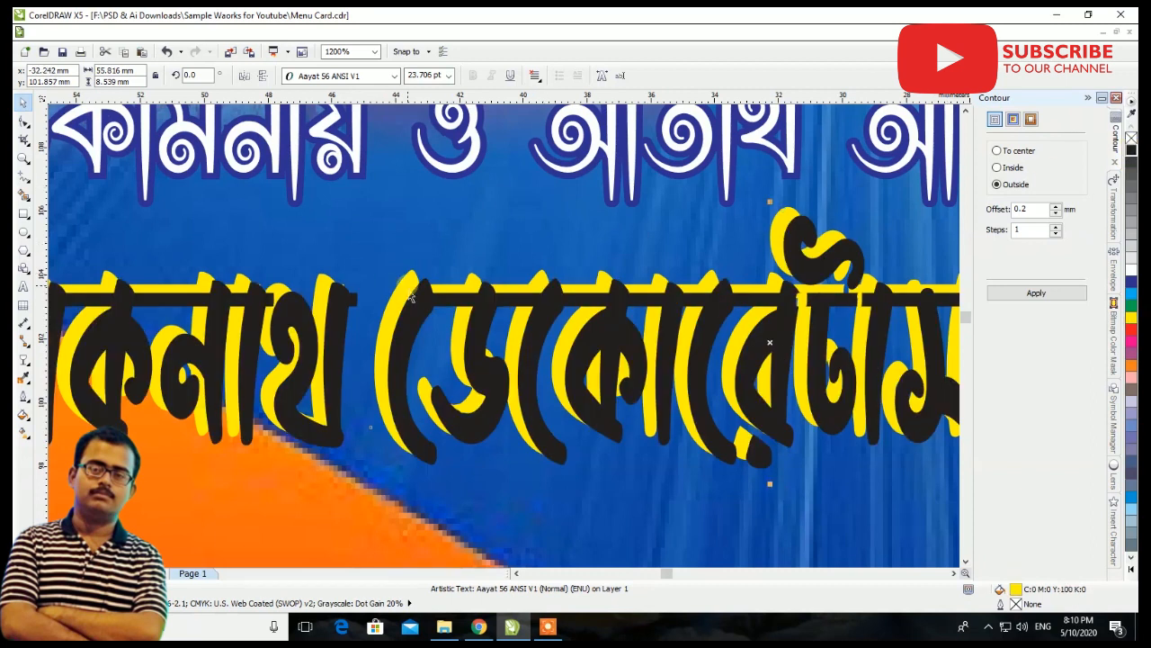
{"action": "key", "text": "ctrl+Page_Down"}
{"action": "scroll", "coordinate": [429, 329], "scroll_direction": "down", "scroll_amount": 1}
{"action": "scroll", "coordinate": [218, 371], "scroll_direction": "up", "scroll_amount": 2}
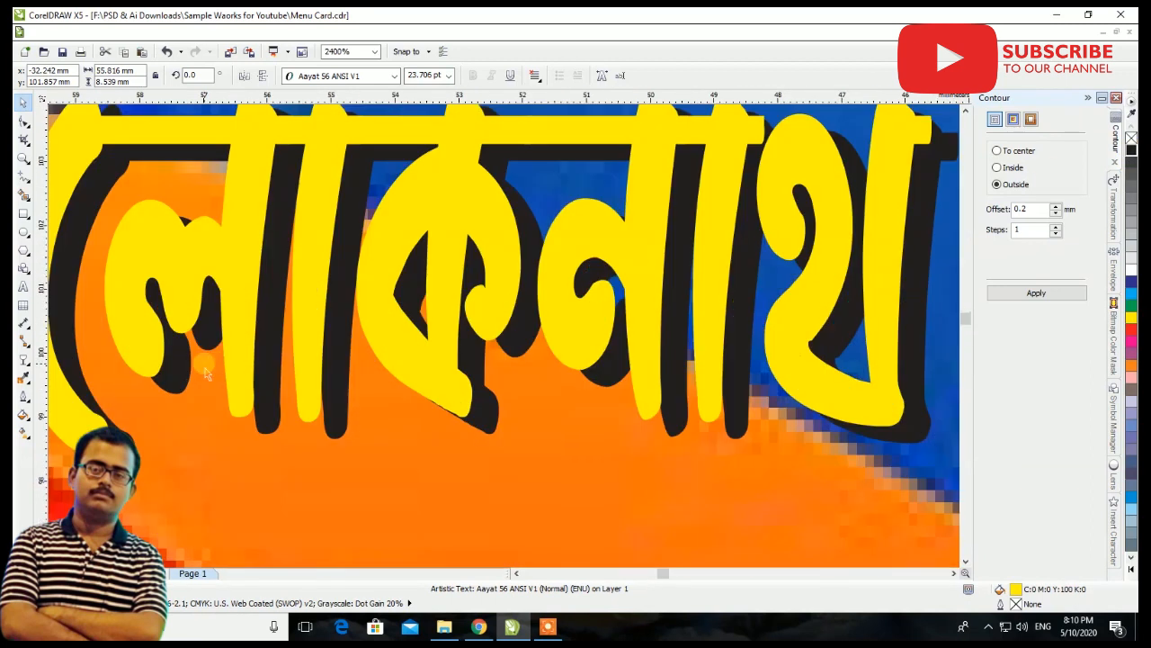
Shift the black shadow copy of the business name slightly further down
{"action": "left_click_drag", "start_coordinate": [267, 351], "coordinate": [267, 360]}
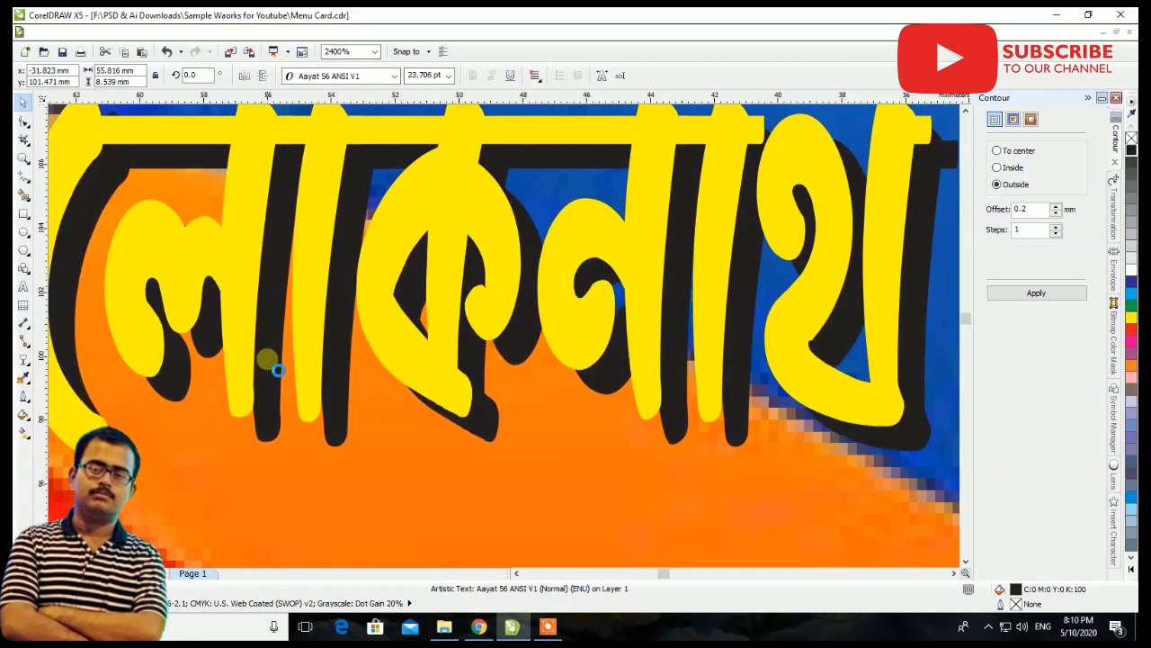
{"action": "scroll", "coordinate": [267, 360], "scroll_direction": "down", "scroll_amount": 3}
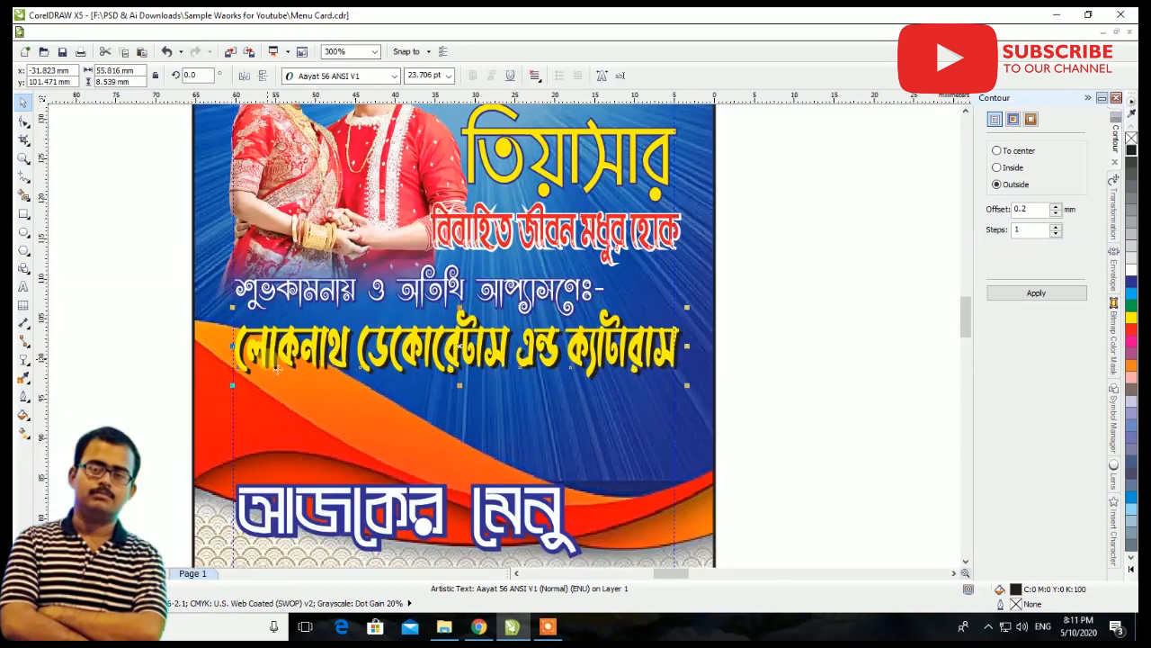
{"action": "left_click", "coordinate": [1133, 561]}
{"action": "left_click", "coordinate": [760, 343]}
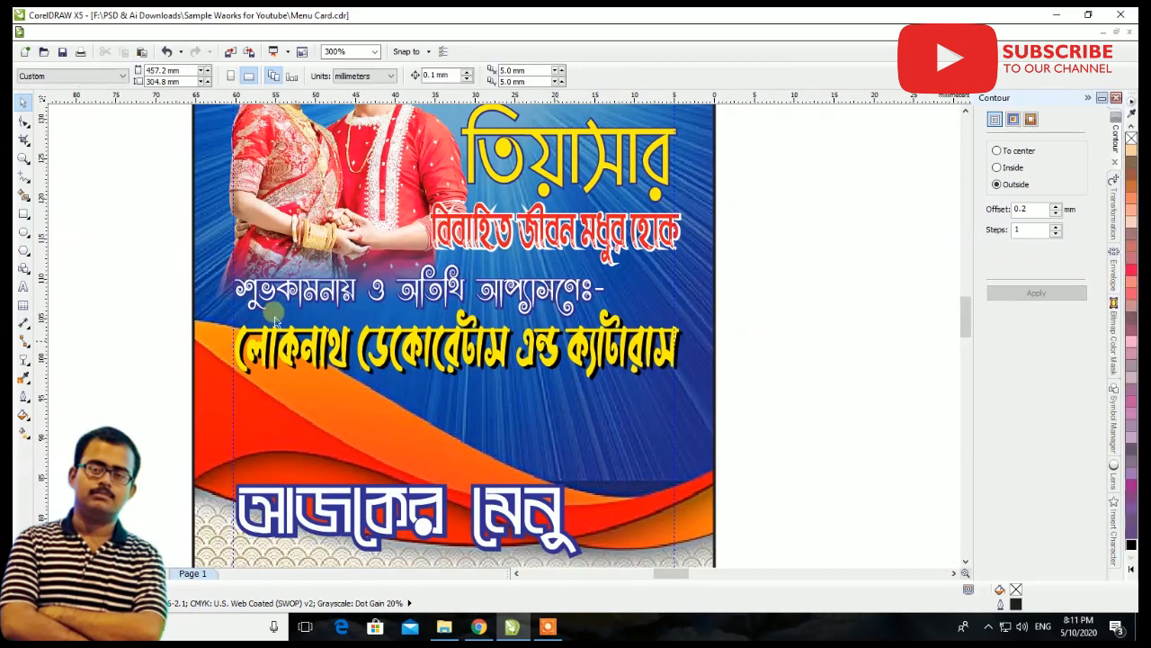
Move the (কুকিং এন্ড সার্ভিস) text onto the card and shrink it to about 20.7 mm wide
{"action": "scroll", "coordinate": [773, 340], "scroll_direction": "down", "scroll_amount": 1}
{"action": "scroll", "coordinate": [414, 342], "scroll_direction": "down", "scroll_amount": 2}
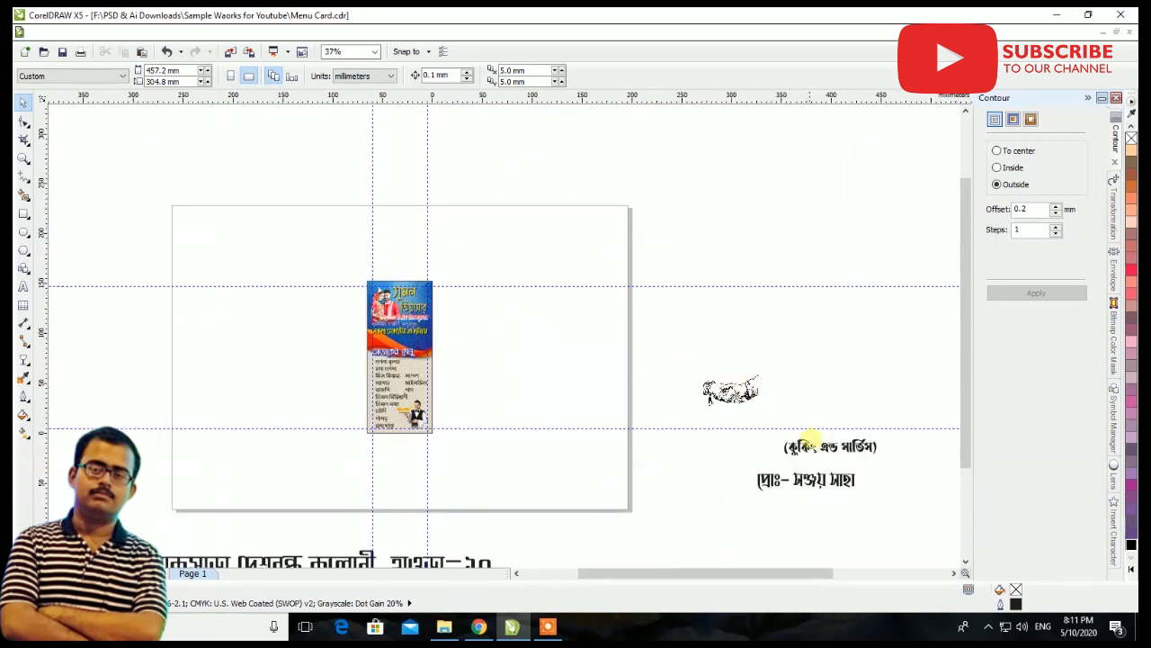
{"action": "left_click_drag", "start_coordinate": [820, 447], "coordinate": [411, 344]}
{"action": "scroll", "coordinate": [412, 346], "scroll_direction": "up", "scroll_amount": 3}
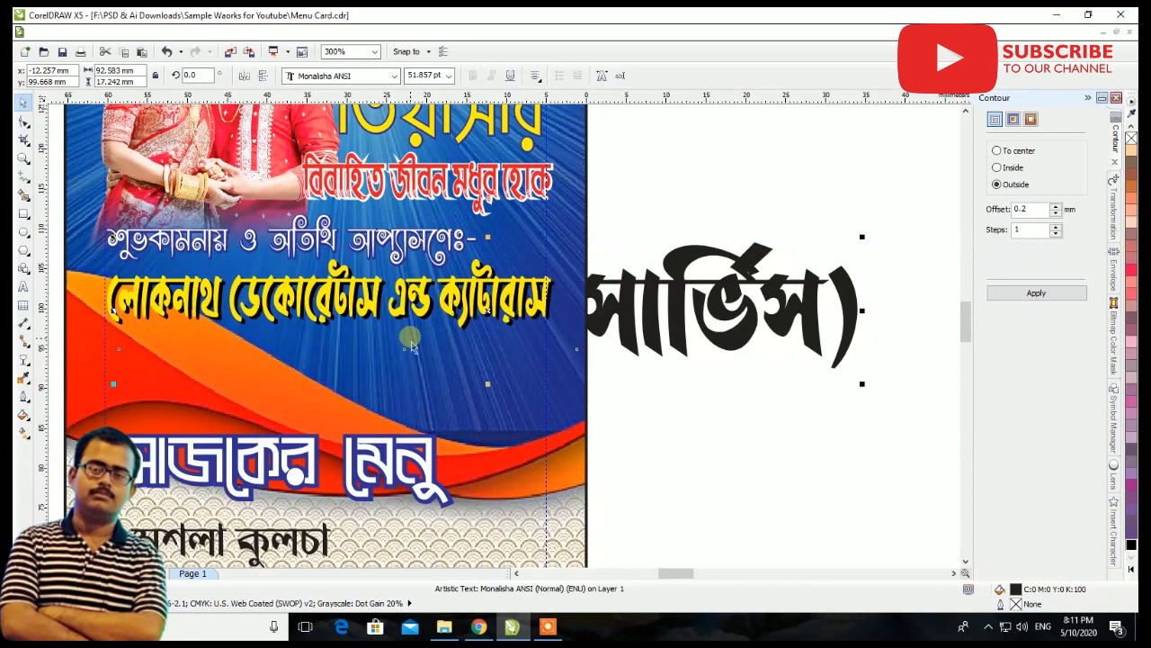
{"action": "left_click_drag", "start_coordinate": [862, 236], "coordinate": [579, 289]}
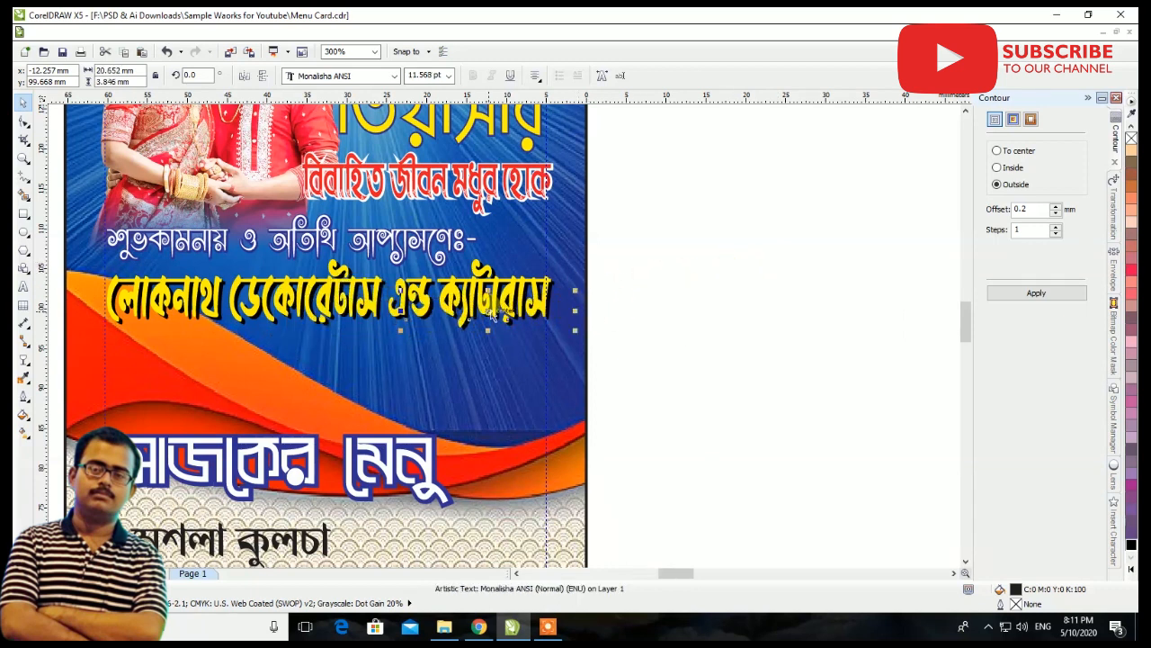
Place the (কুকিং এন্ড সার্ভিস) text below the right end of the business name and fill it with white
{"action": "scroll", "coordinate": [491, 306], "scroll_direction": "up", "scroll_amount": 1}
{"action": "left_click_drag", "start_coordinate": [490, 313], "coordinate": [461, 387]}
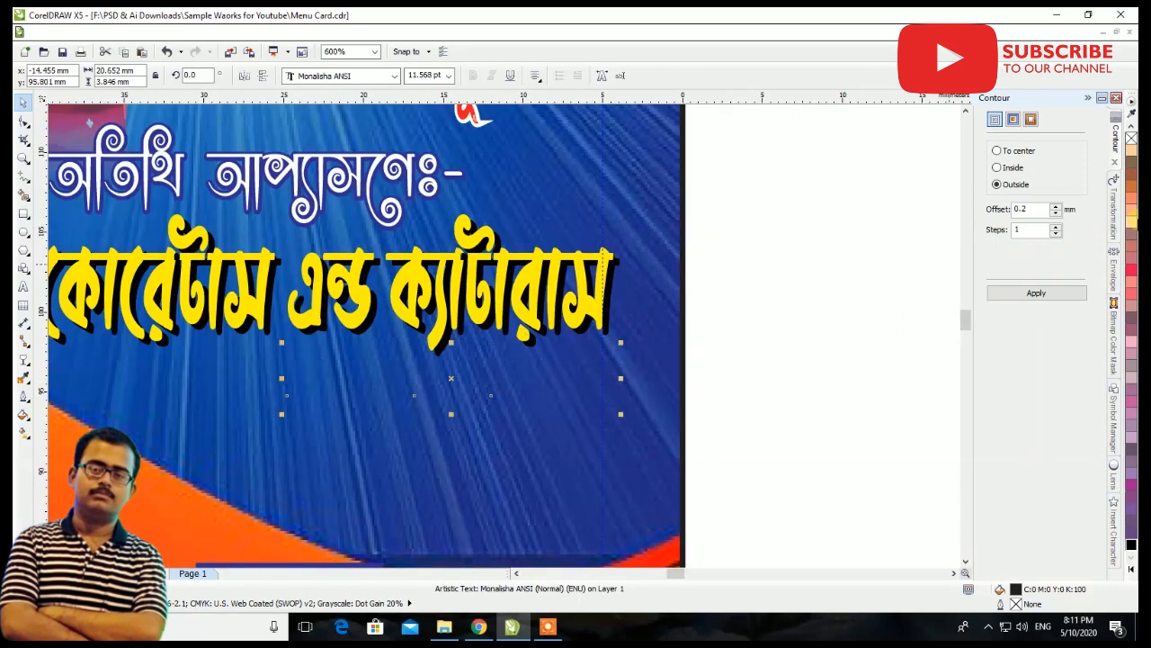
{"action": "left_click", "coordinate": [1131, 570]}
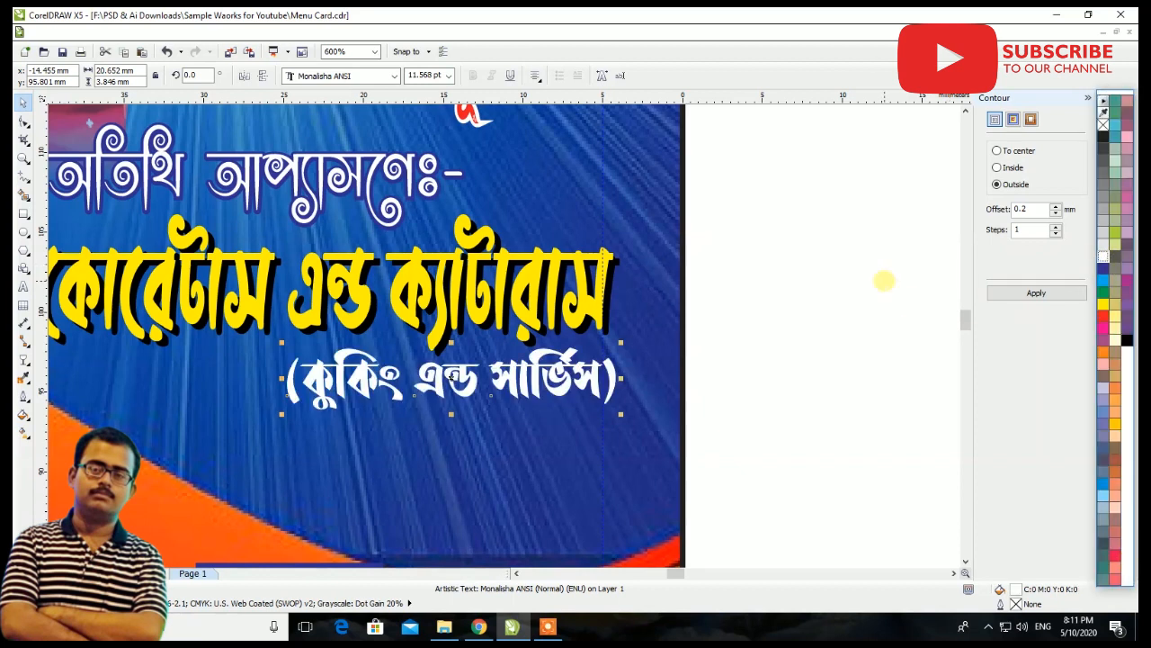
{"action": "scroll", "coordinate": [423, 237], "scroll_direction": "down", "scroll_amount": 2}
{"action": "left_click", "coordinate": [561, 278]}
Move the proprietor line and the mobile number line onto the page near the menu card
{"action": "scroll", "coordinate": [368, 326], "scroll_direction": "down", "scroll_amount": 2}
{"action": "left_click_drag", "start_coordinate": [775, 447], "coordinate": [516, 342]}
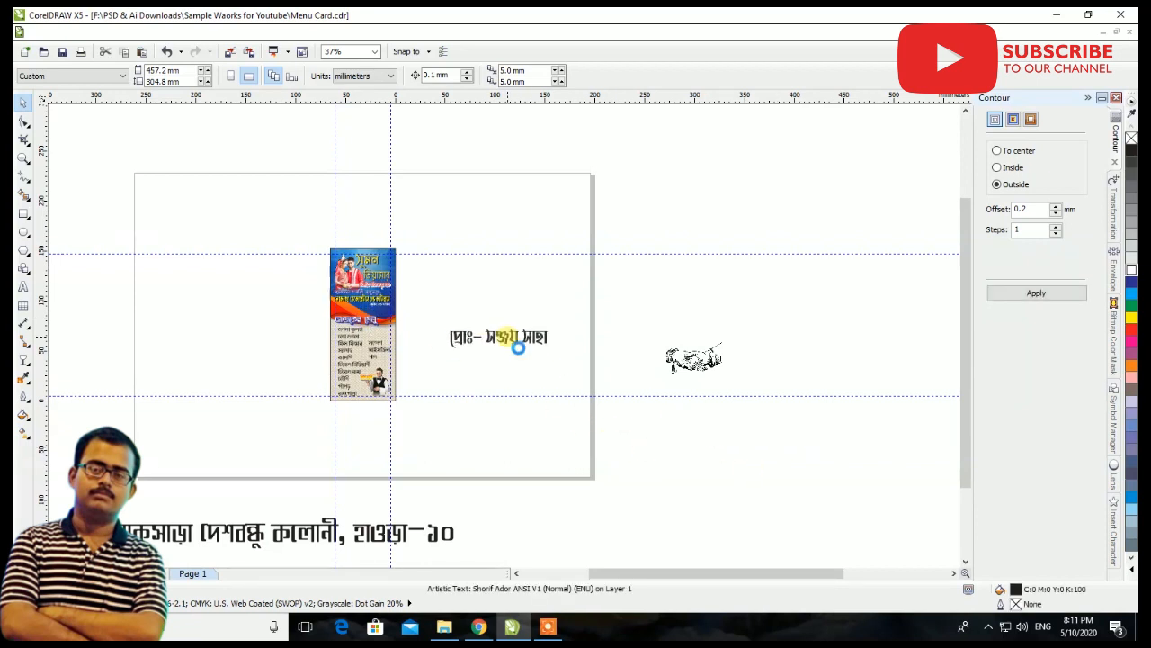
{"action": "scroll", "coordinate": [516, 342], "scroll_direction": "down", "scroll_amount": 1}
{"action": "left_click_drag", "start_coordinate": [797, 255], "coordinate": [456, 381]}
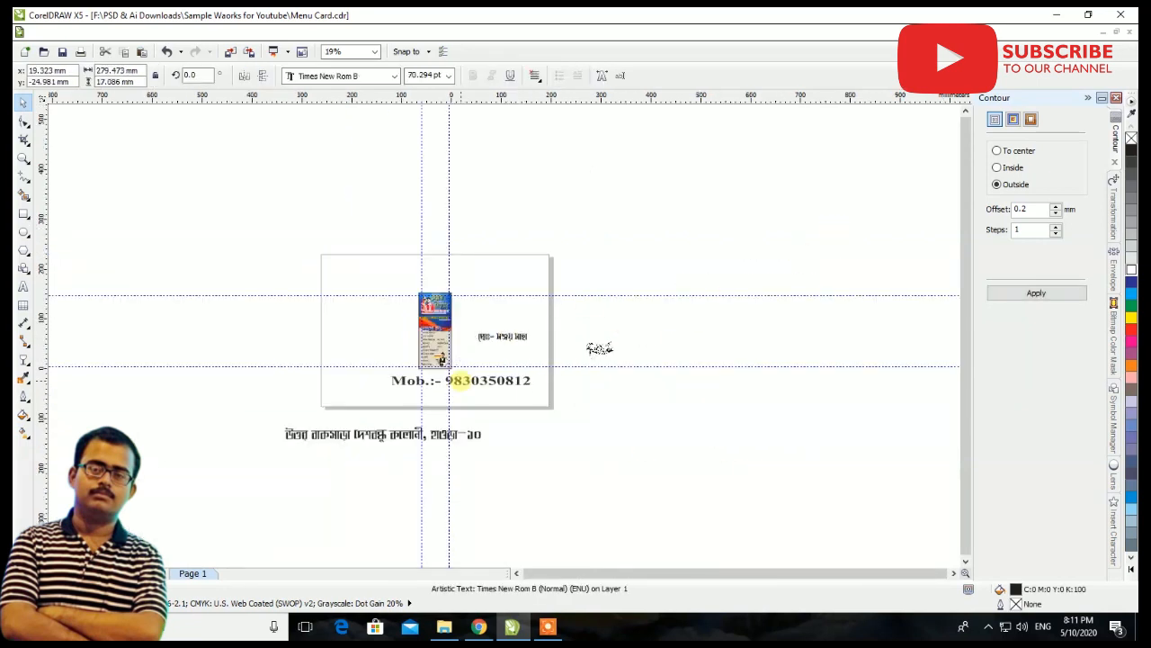
Shrink the address line to about 51.9 mm wide, fill it with yellow and place it below the (কুকিং এন্ড সার্ভিস) text
{"action": "left_click", "coordinate": [526, 308]}
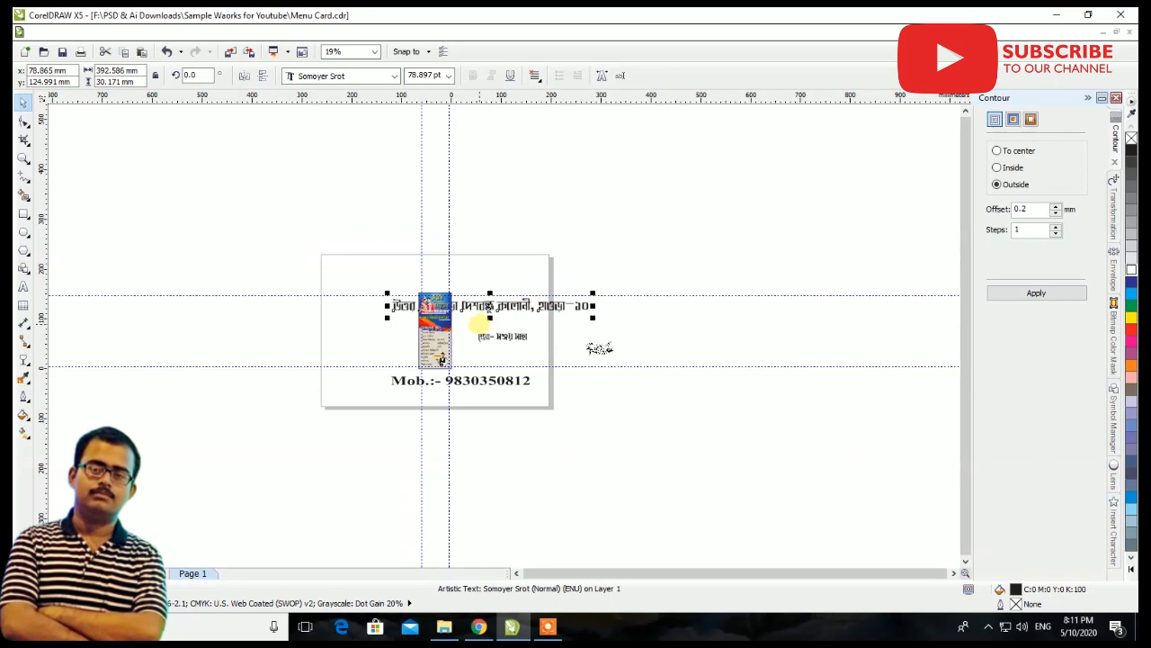
{"action": "scroll", "coordinate": [445, 311], "scroll_direction": "up", "scroll_amount": 5}
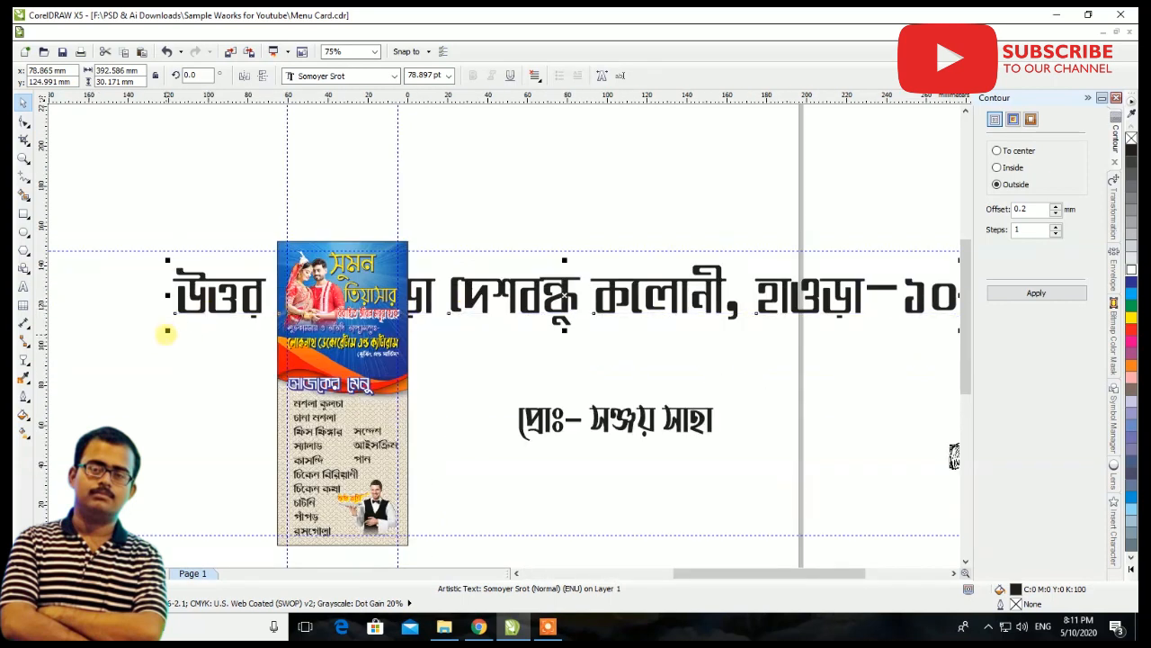
{"action": "left_click_drag", "start_coordinate": [170, 327], "coordinate": [323, 369]}
{"action": "scroll", "coordinate": [322, 368], "scroll_direction": "up", "scroll_amount": 3}
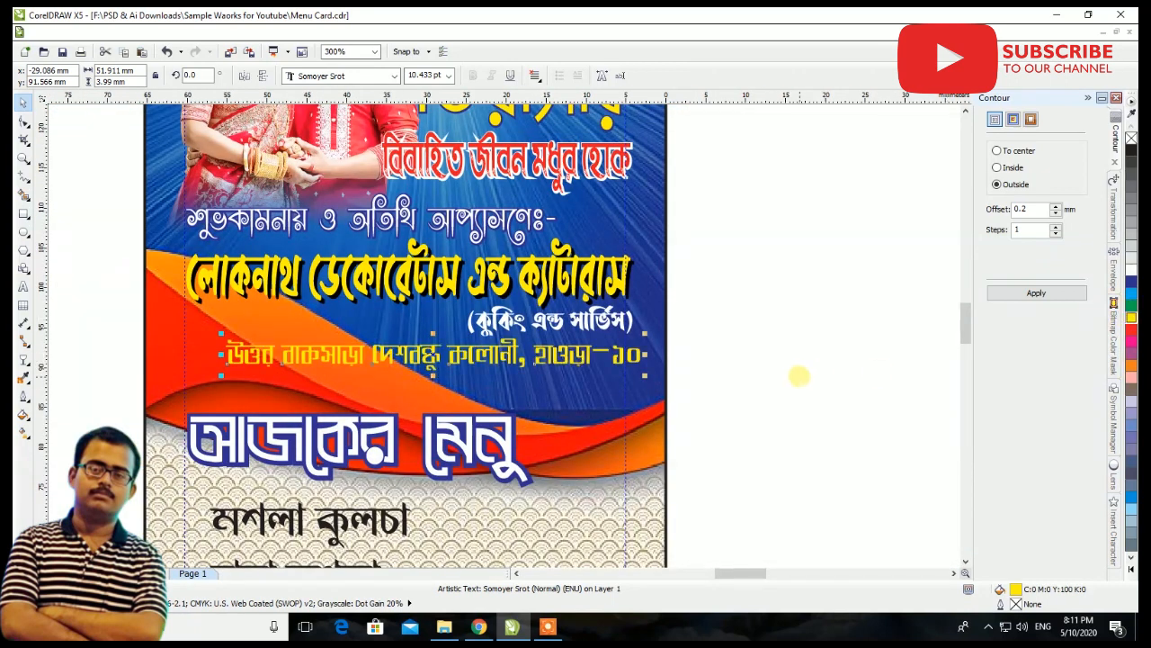
{"action": "left_click_drag", "start_coordinate": [517, 362], "coordinate": [493, 364]}
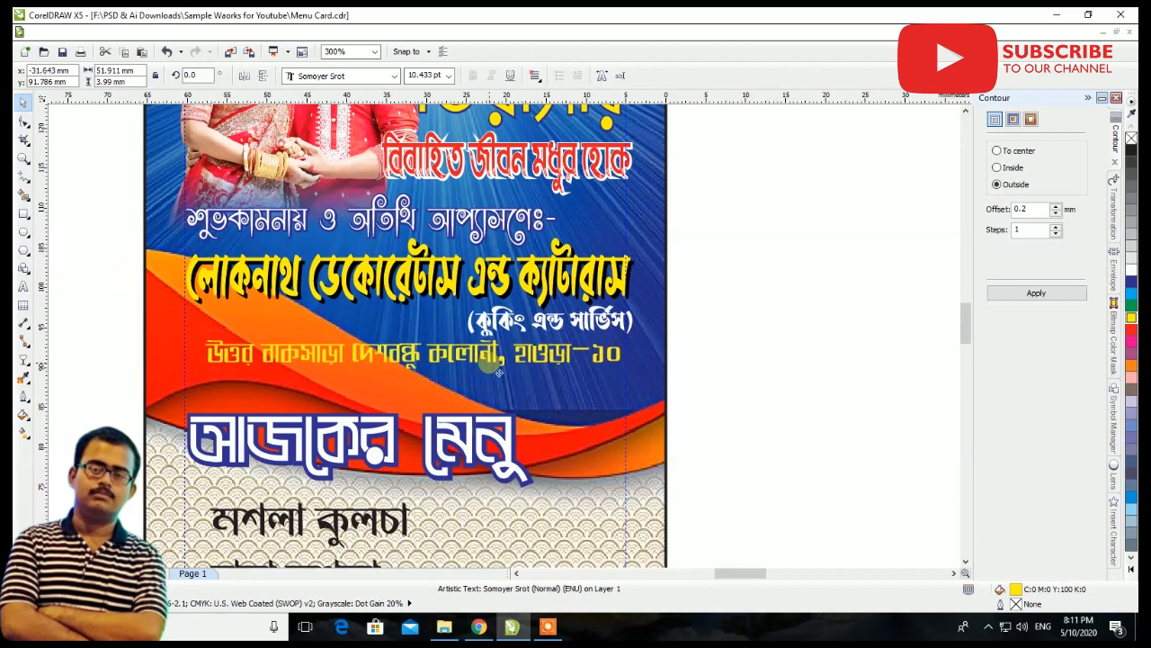
Enlarge the আজকের মেনু heading to about 50.7 mm wide
{"action": "left_click", "coordinate": [469, 462]}
{"action": "left_click_drag", "start_coordinate": [536, 502], "coordinate": [565, 474]}
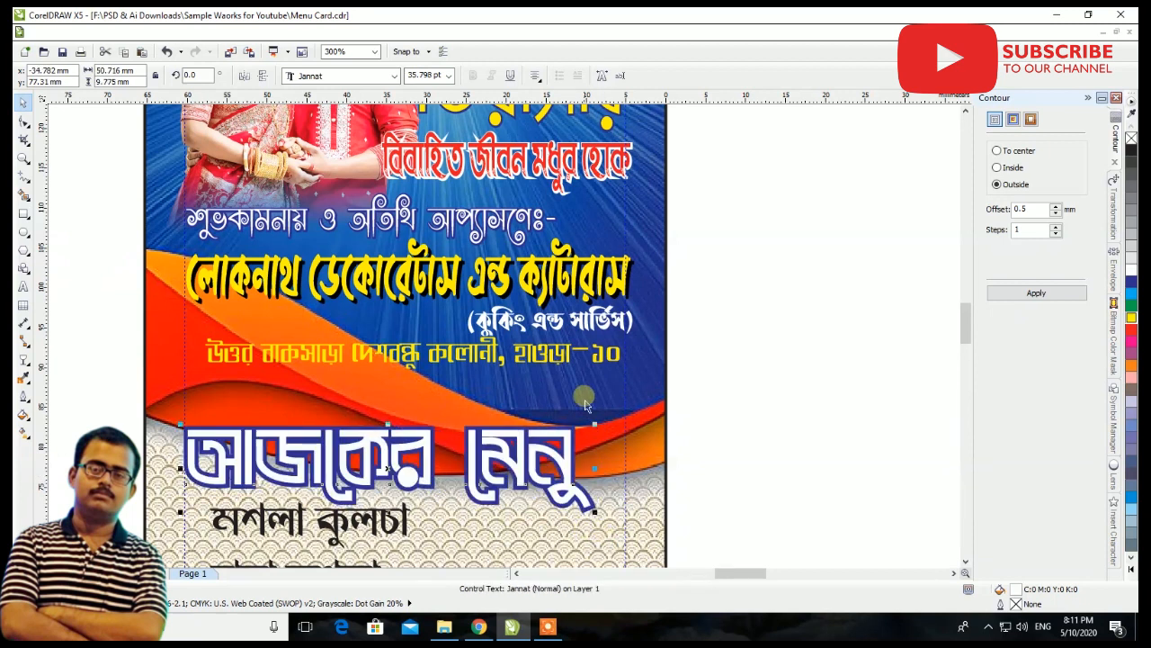
{"action": "scroll", "coordinate": [583, 412], "scroll_direction": "down", "scroll_amount": 1}
{"action": "left_click_drag", "start_coordinate": [585, 393], "coordinate": [493, 352]}
{"action": "key", "text": "Escape"}
Shift the yellow address line slightly down towards the আজকের মেনু heading
{"action": "scroll", "coordinate": [412, 331], "scroll_direction": "up", "scroll_amount": 2}
{"action": "left_click", "coordinate": [458, 396]}
{"action": "left_click", "coordinate": [459, 396]}
{"action": "left_click_drag", "start_coordinate": [459, 396], "coordinate": [447, 383]}
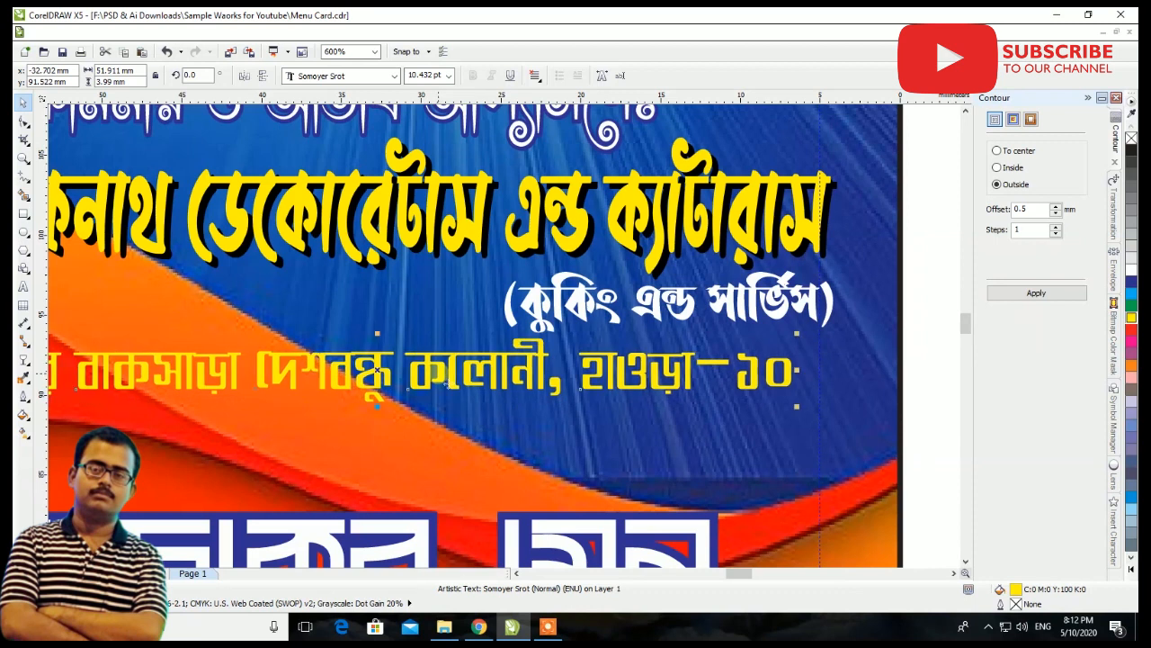
{"action": "scroll", "coordinate": [447, 383], "scroll_direction": "down", "scroll_amount": 1}
{"action": "left_click_drag", "start_coordinate": [465, 362], "coordinate": [469, 390]}
{"action": "left_click", "coordinate": [401, 327], "text": "ctrl"}
{"action": "scroll", "coordinate": [385, 311], "scroll_direction": "down", "scroll_amount": 2}
{"action": "left_click", "coordinate": [390, 317]}
{"action": "left_click_drag", "start_coordinate": [302, 322], "coordinate": [267, 322]}
{"action": "left_click", "coordinate": [108, 573]}
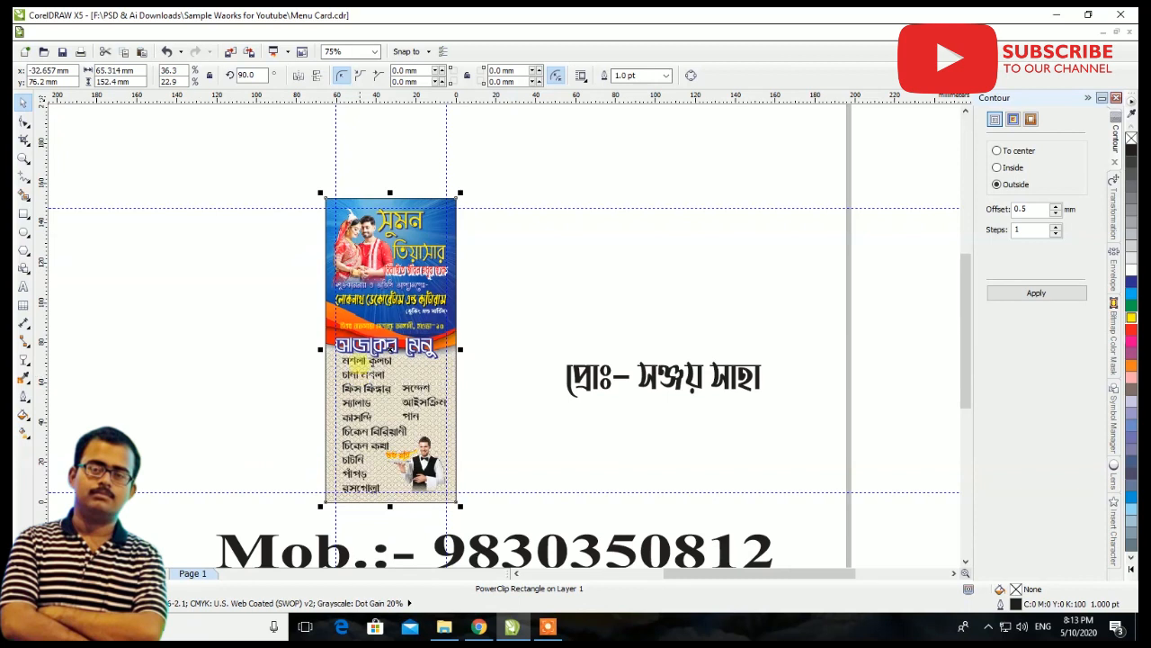
Add a dark blue outside contour to the address line and set its offset to 0.3 mm
{"action": "scroll", "coordinate": [382, 285], "scroll_direction": "up", "scroll_amount": 2}
{"action": "mouse_move", "coordinate": [496, 475]}
{"action": "left_mouse_down"}
{"action": "mouse_move", "coordinate": [514, 455]}
{"action": "mouse_move", "coordinate": [498, 459]}
{"action": "left_mouse_up"}
{"action": "left_click", "coordinate": [1037, 297]}
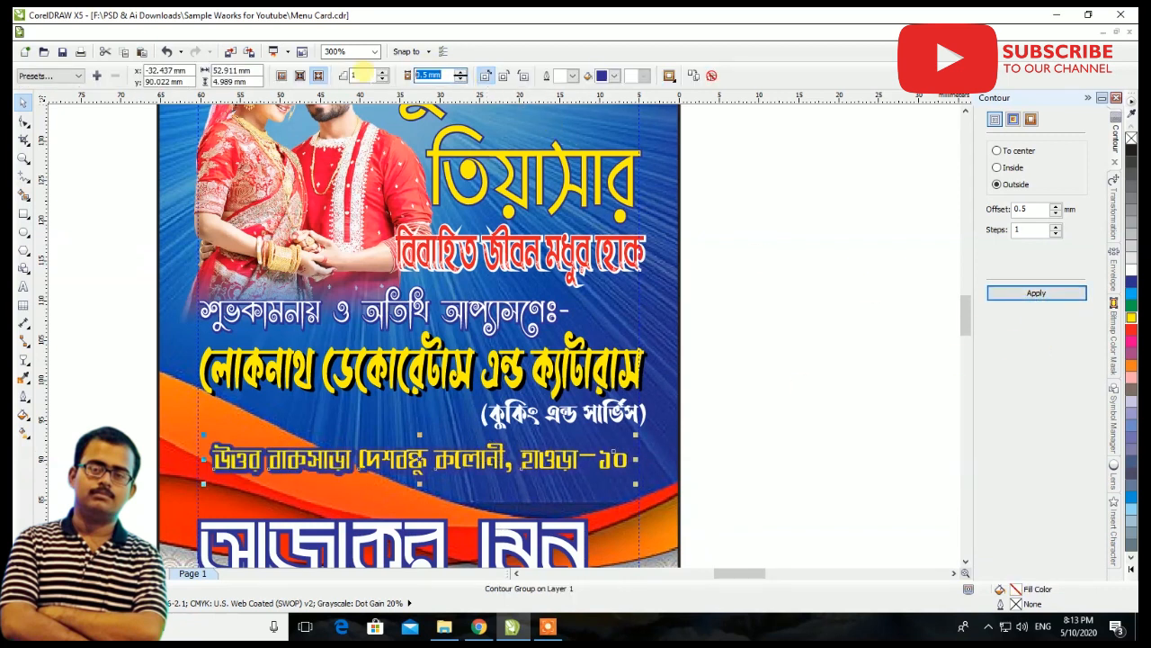
{"action": "key", "text": "Return"}
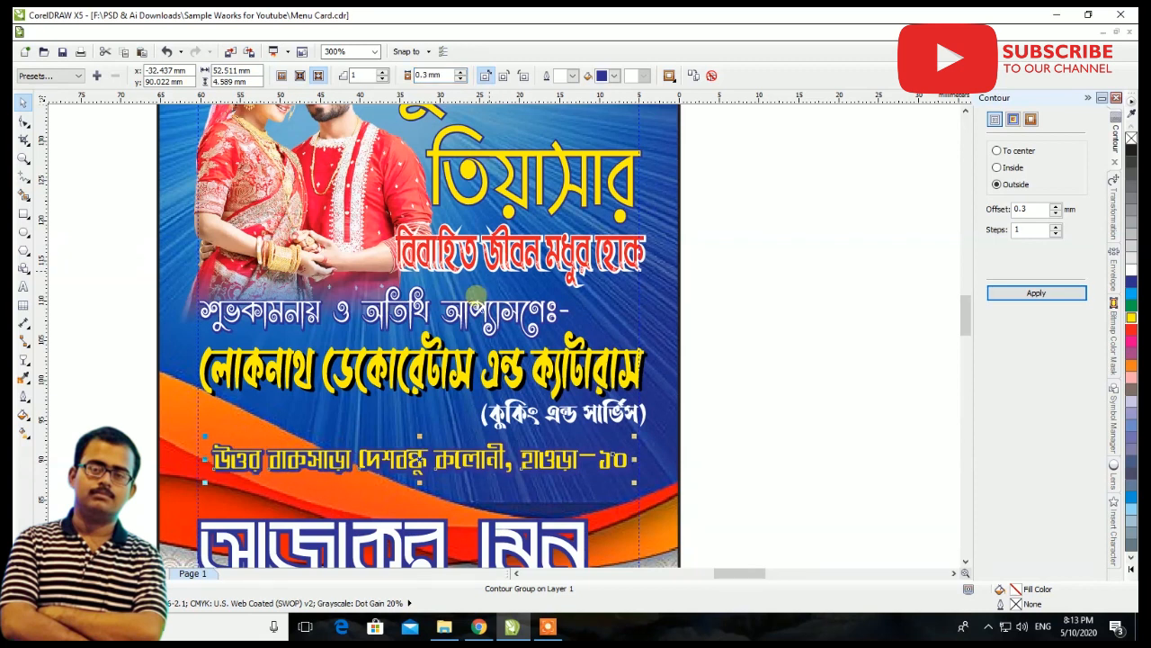
Move the contoured address line down to sit just above the আজকের মেনু heading
{"action": "scroll", "coordinate": [476, 478], "scroll_direction": "down", "scroll_amount": 2}
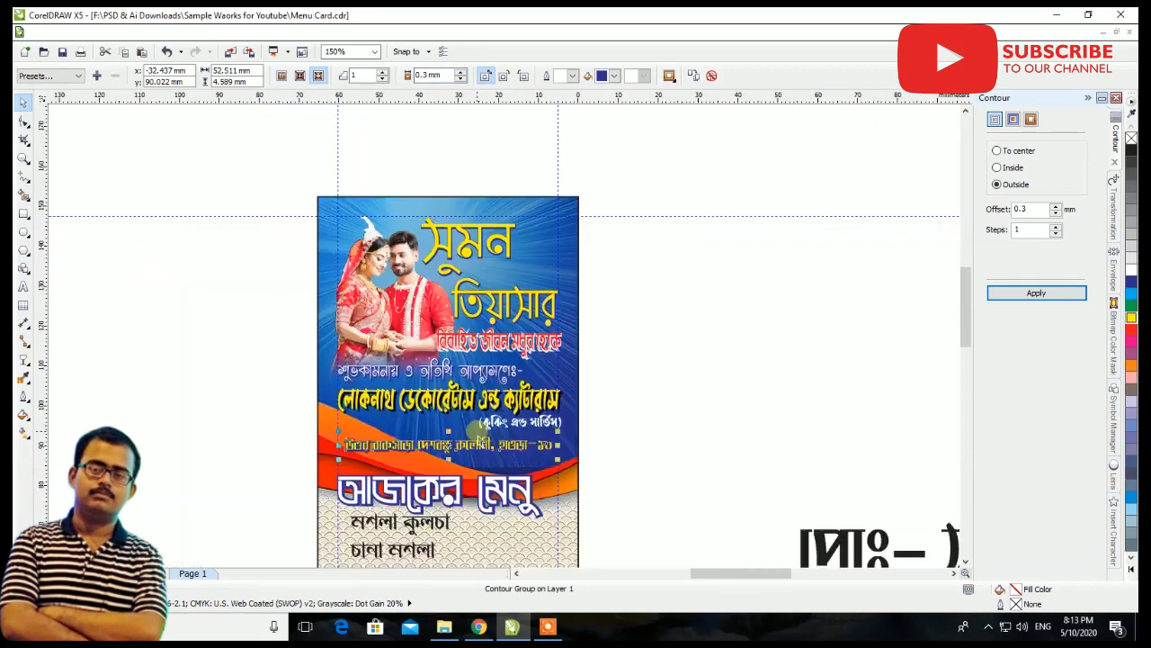
{"action": "scroll", "coordinate": [484, 457], "scroll_direction": "up", "scroll_amount": 2}
{"action": "left_click_drag", "start_coordinate": [484, 457], "coordinate": [485, 484]}
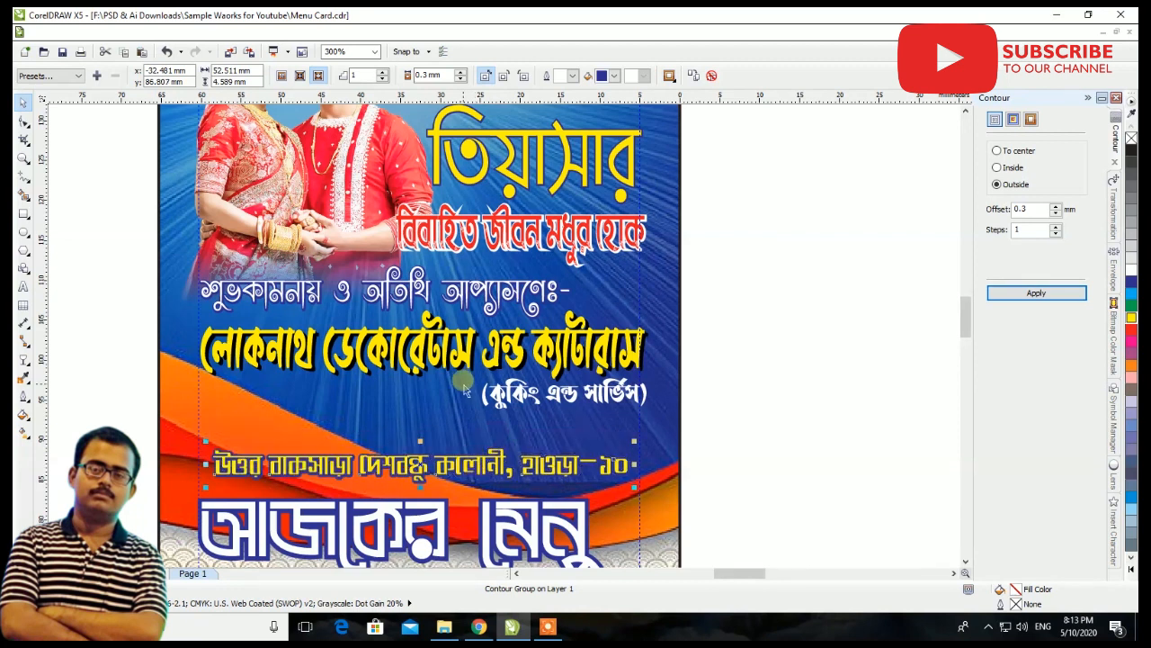
Shrink the proprietor line to about 23.7 mm wide and place it on the card above the start of the address line
{"action": "scroll", "coordinate": [461, 378], "scroll_direction": "down", "scroll_amount": 2}
{"action": "left_click_drag", "start_coordinate": [821, 511], "coordinate": [599, 467]}
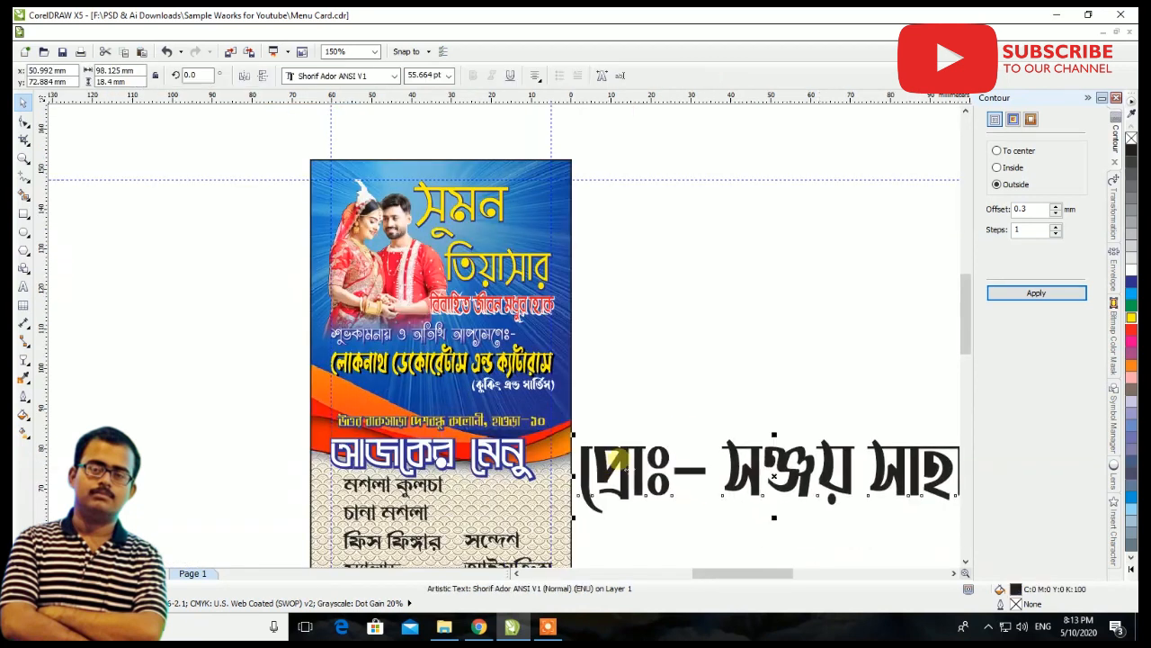
{"action": "scroll", "coordinate": [653, 456], "scroll_direction": "down", "scroll_amount": 2}
{"action": "left_click_drag", "start_coordinate": [813, 442], "coordinate": [538, 423]}
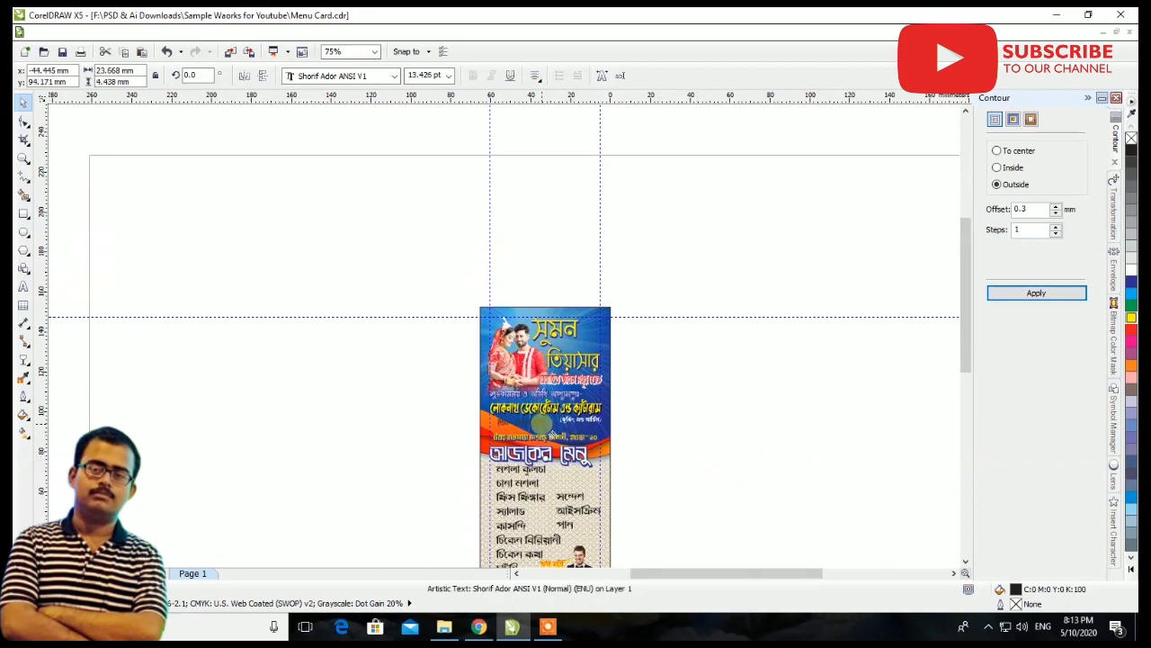
{"action": "scroll", "coordinate": [538, 423], "scroll_direction": "up", "scroll_amount": 6}
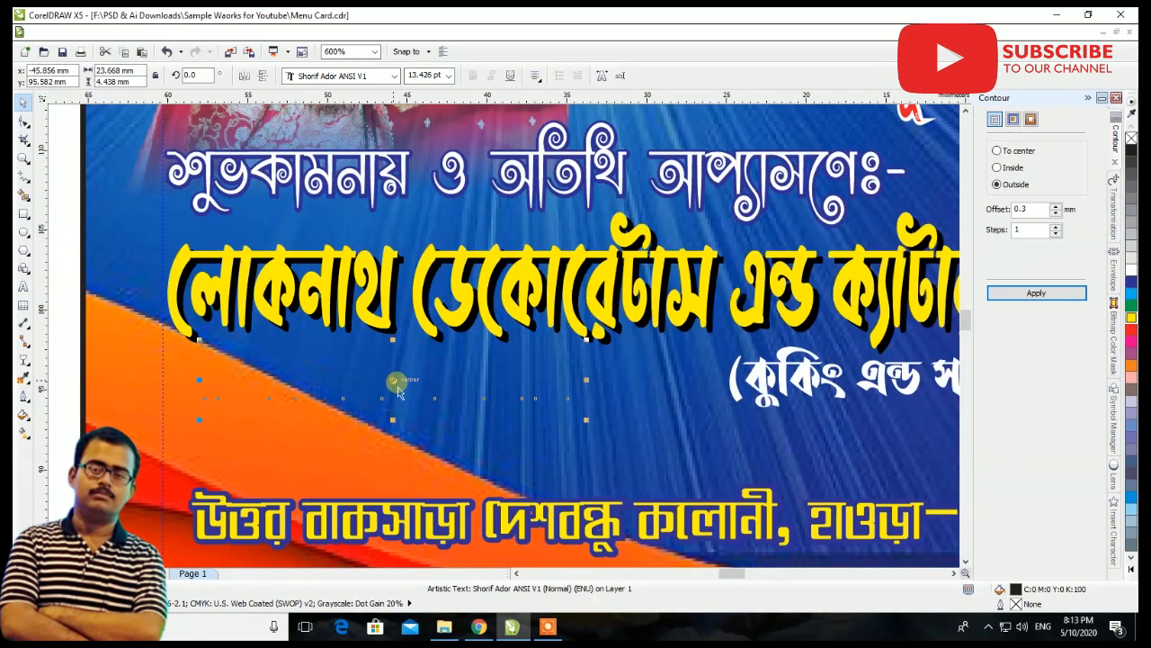
{"action": "left_click_drag", "start_coordinate": [402, 396], "coordinate": [402, 460]}
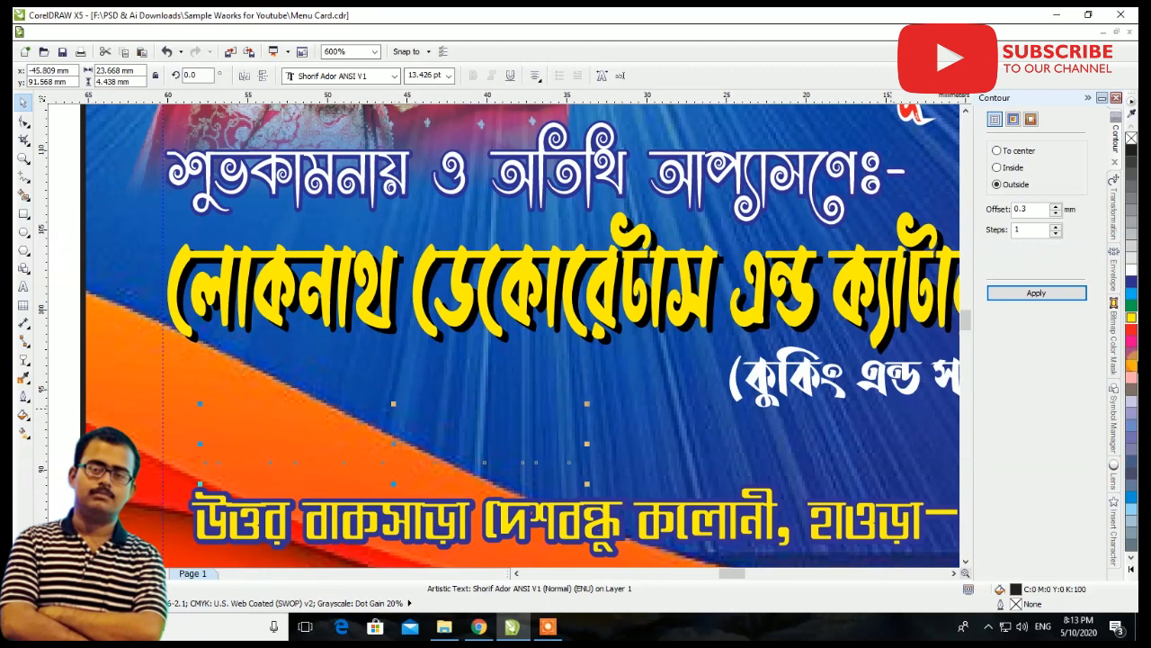
Fill the proprietor line with magenta and give it a white 0.3 mm outside contour
{"action": "left_click", "coordinate": [1132, 343]}
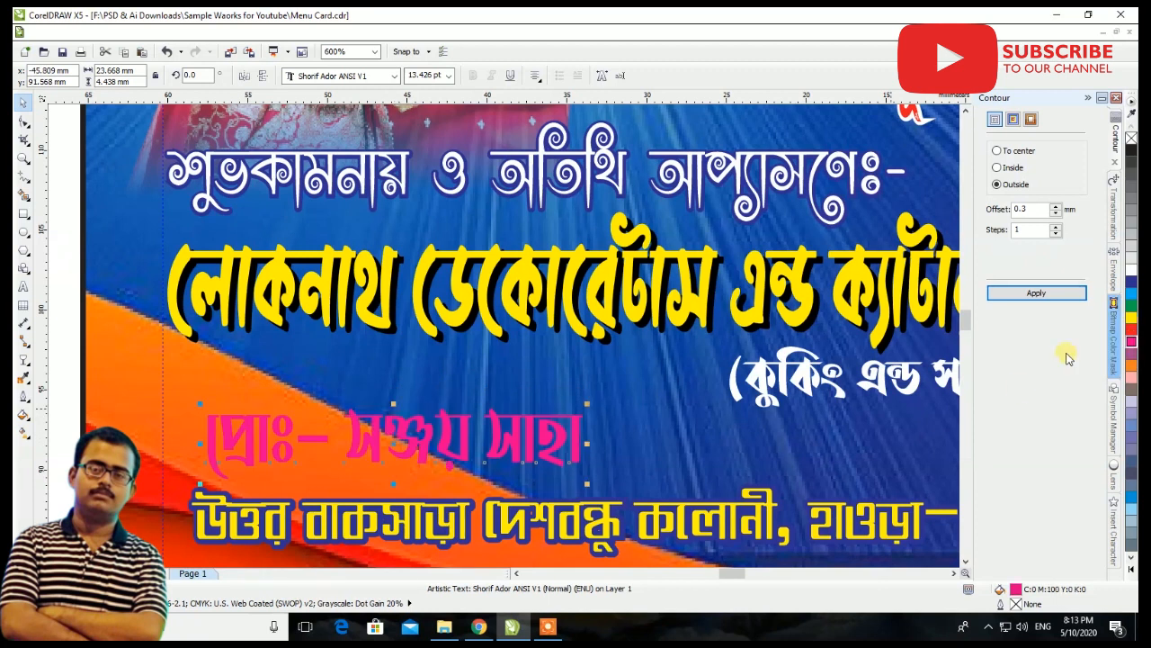
{"action": "left_click", "coordinate": [1044, 292]}
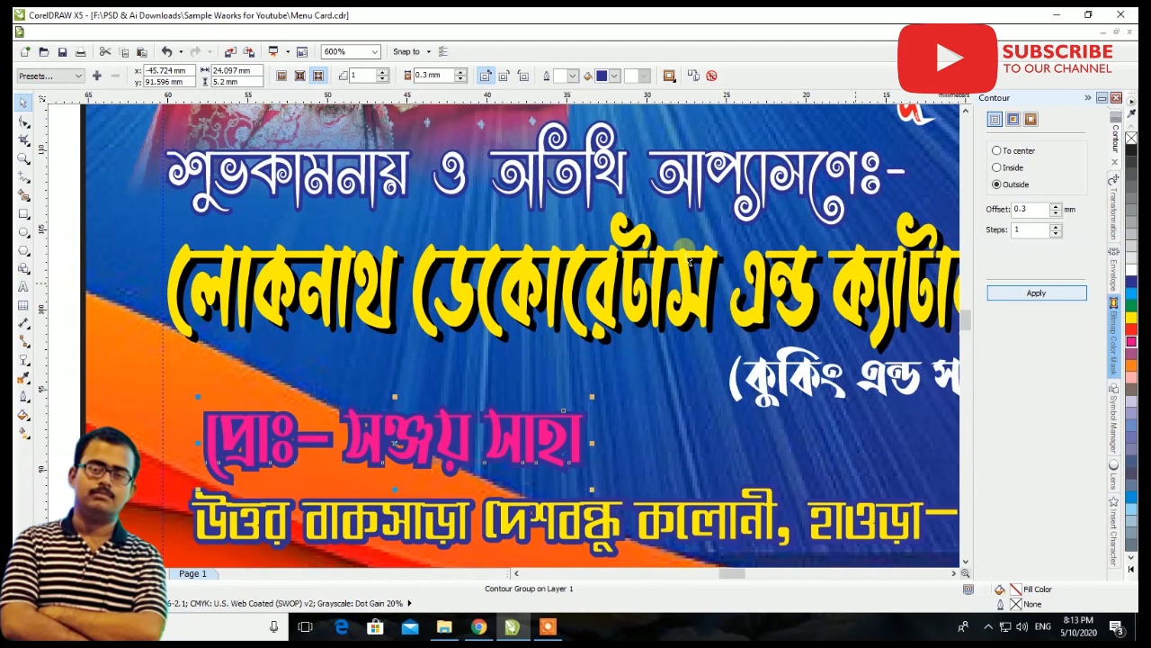
{"action": "left_click", "coordinate": [573, 75]}
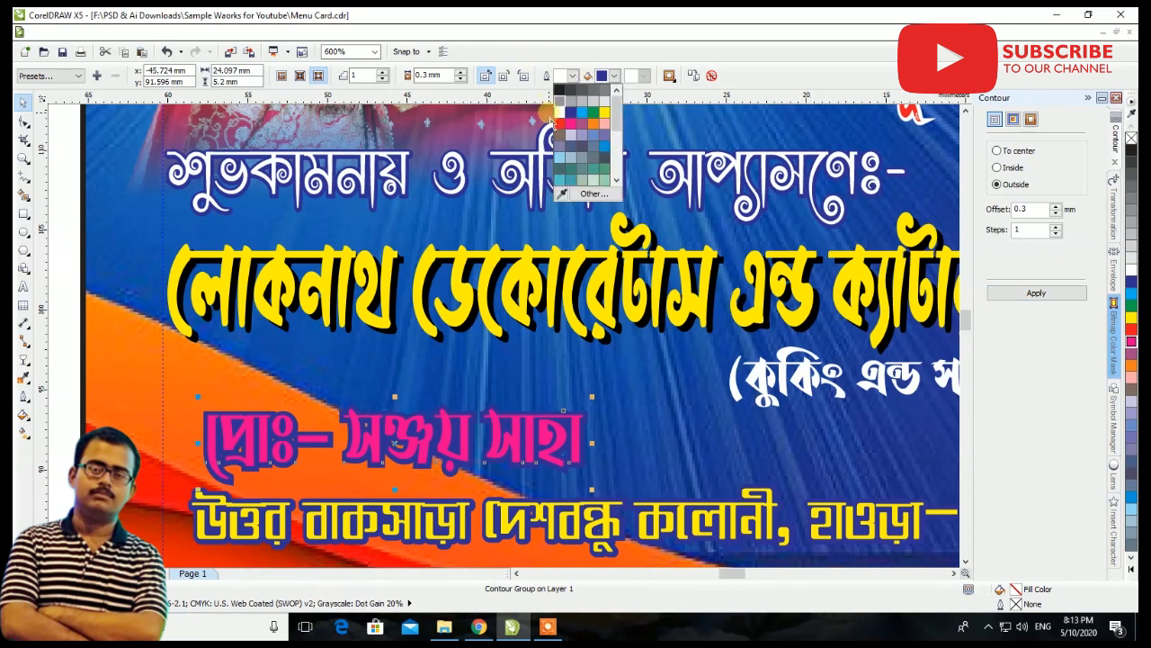
{"action": "left_click", "coordinate": [556, 115]}
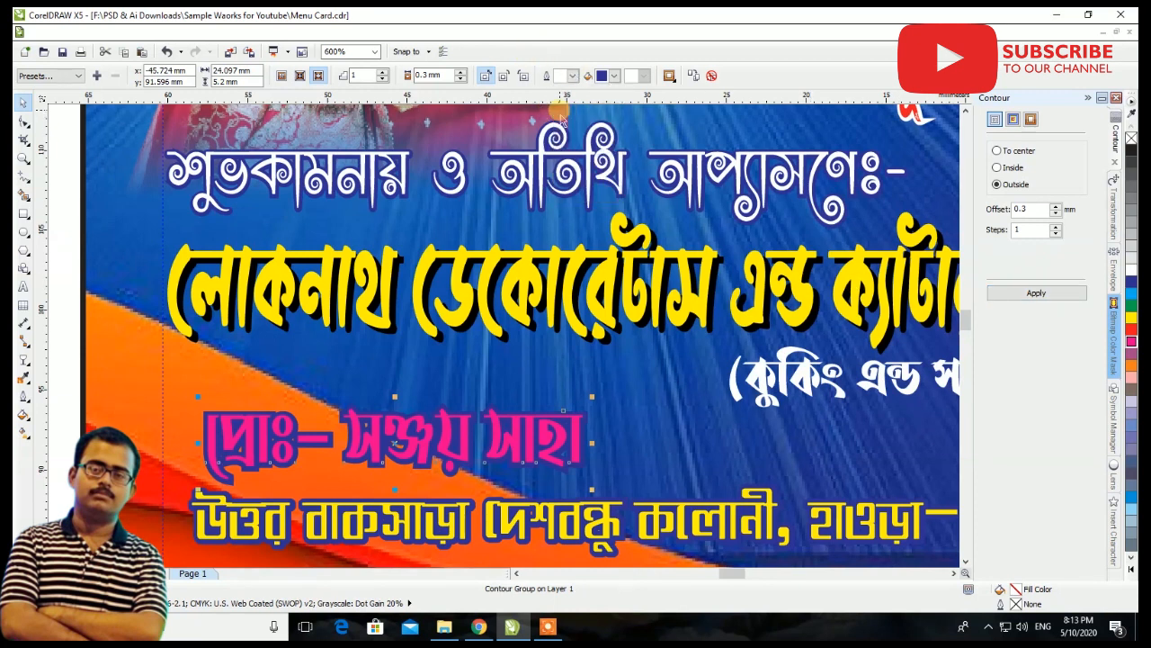
{"action": "left_click", "coordinate": [605, 79]}
{"action": "left_click", "coordinate": [613, 104]}
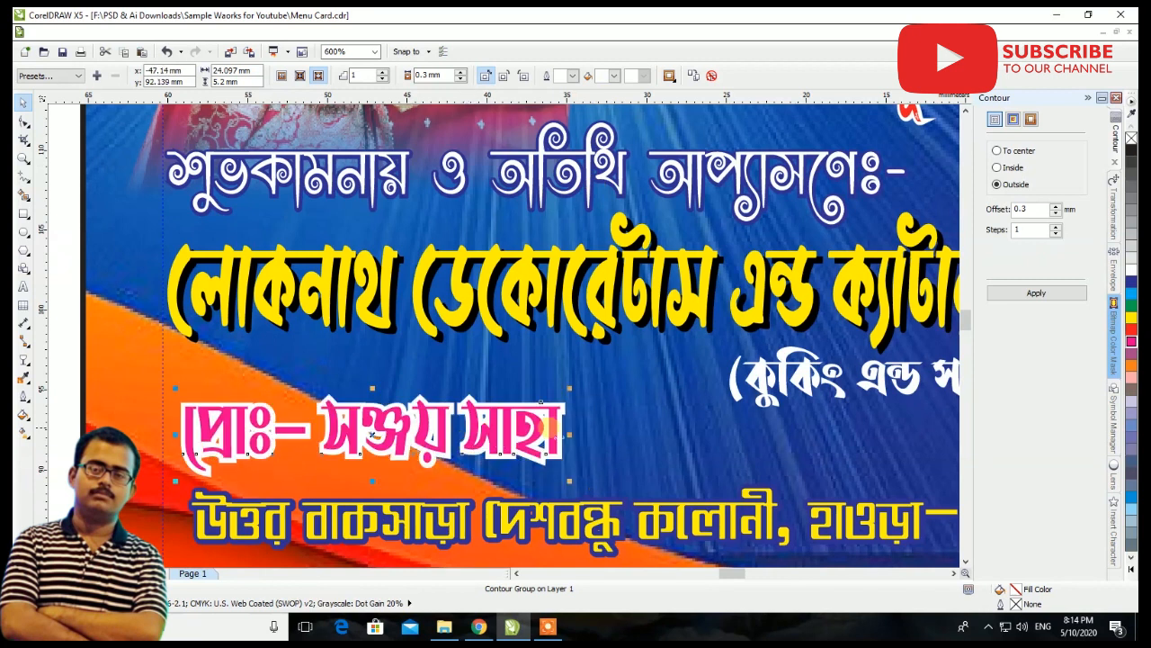
Shrink the mobile number line to about 30.8 mm wide and place it beside the proprietor line, above the address
{"action": "scroll", "coordinate": [512, 331], "scroll_direction": "down", "scroll_amount": 4}
{"action": "left_click_drag", "start_coordinate": [598, 450], "coordinate": [639, 346]}
{"action": "left_click", "coordinate": [639, 341]}
{"action": "scroll", "coordinate": [598, 337], "scroll_direction": "up", "scroll_amount": 2}
{"action": "left_click_drag", "start_coordinate": [334, 330], "coordinate": [561, 331]}
{"action": "left_click_drag", "start_coordinate": [902, 308], "coordinate": [627, 344]}
{"action": "scroll", "coordinate": [446, 323], "scroll_direction": "up", "scroll_amount": 2}
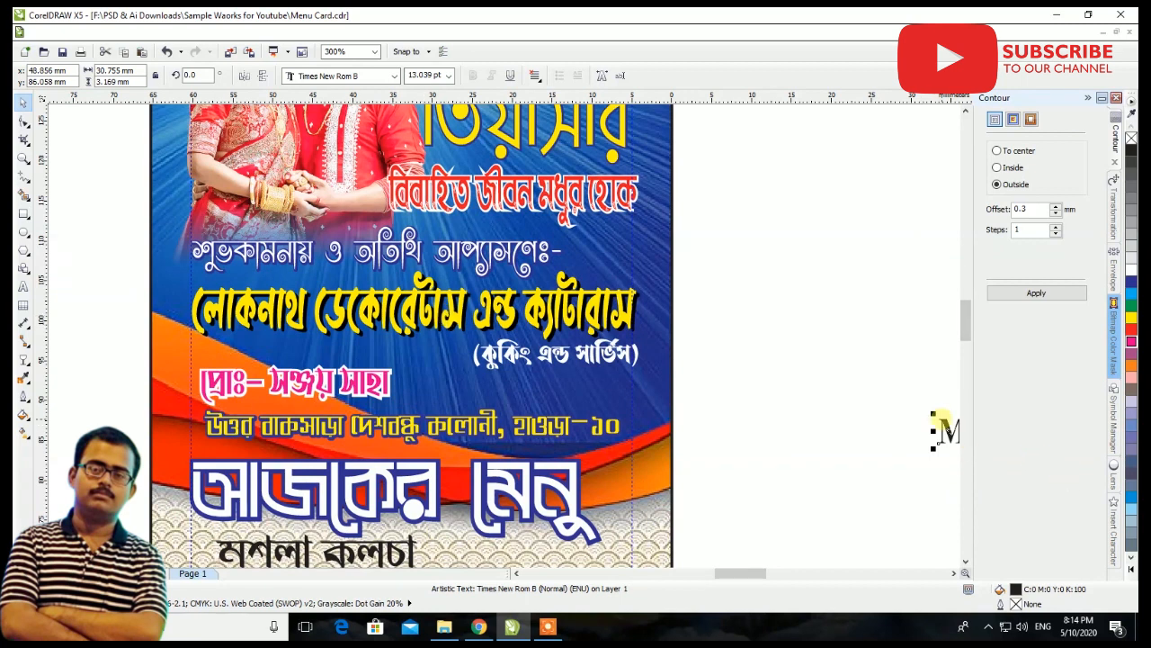
{"action": "left_click_drag", "start_coordinate": [949, 430], "coordinate": [555, 392]}
{"action": "scroll", "coordinate": [547, 384], "scroll_direction": "up", "scroll_amount": 1}
{"action": "left_click_drag", "start_coordinate": [747, 379], "coordinate": [724, 392]}
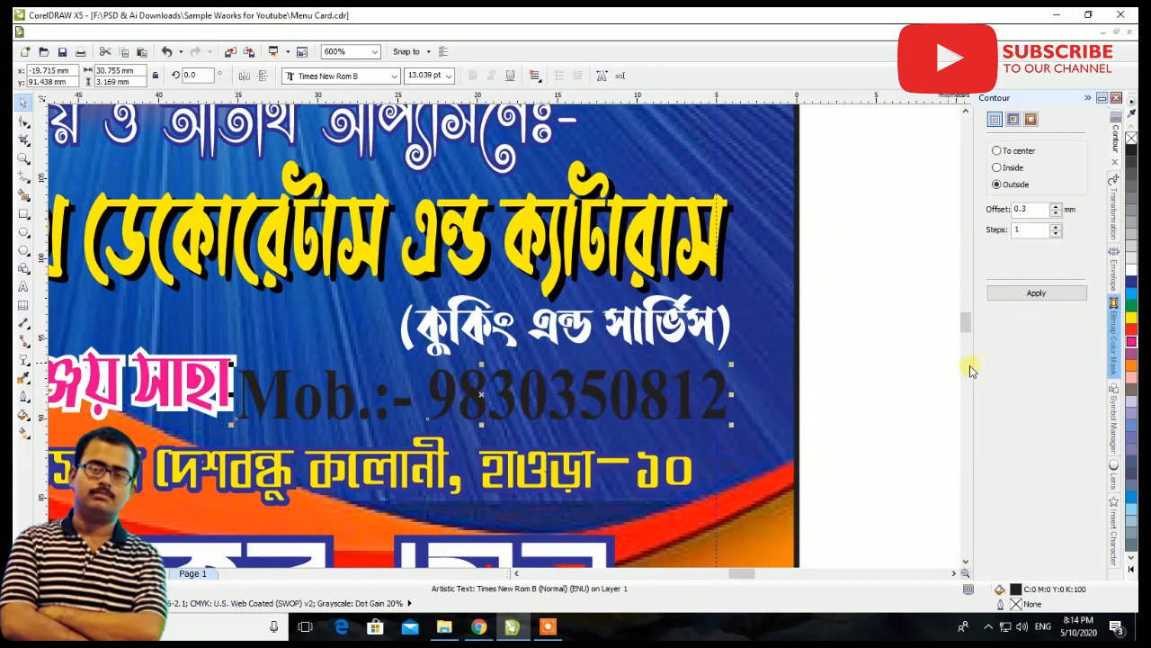
Add a white 0.3 mm outside contour to the mobile number line and fill its text with green
{"action": "left_click", "coordinate": [1131, 303]}
{"action": "left_click", "coordinate": [1078, 297]}
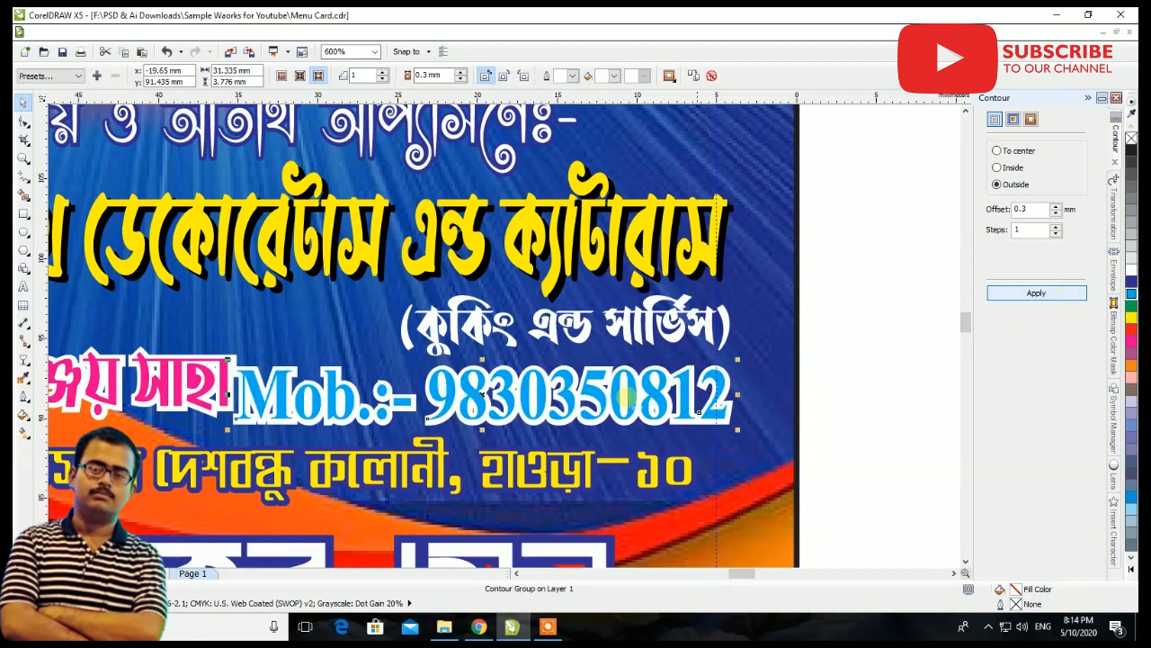
{"action": "left_click", "coordinate": [1131, 306]}
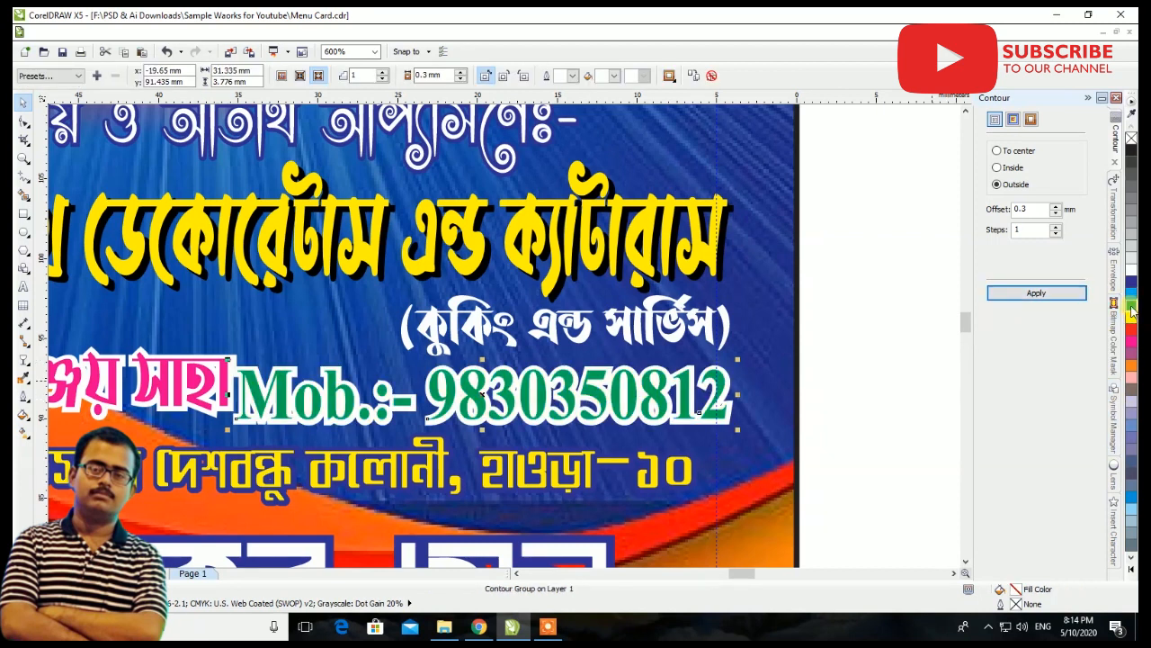
{"action": "scroll", "coordinate": [332, 418], "scroll_direction": "down", "scroll_amount": 2}
{"action": "scroll", "coordinate": [242, 412], "scroll_direction": "up", "scroll_amount": 2}
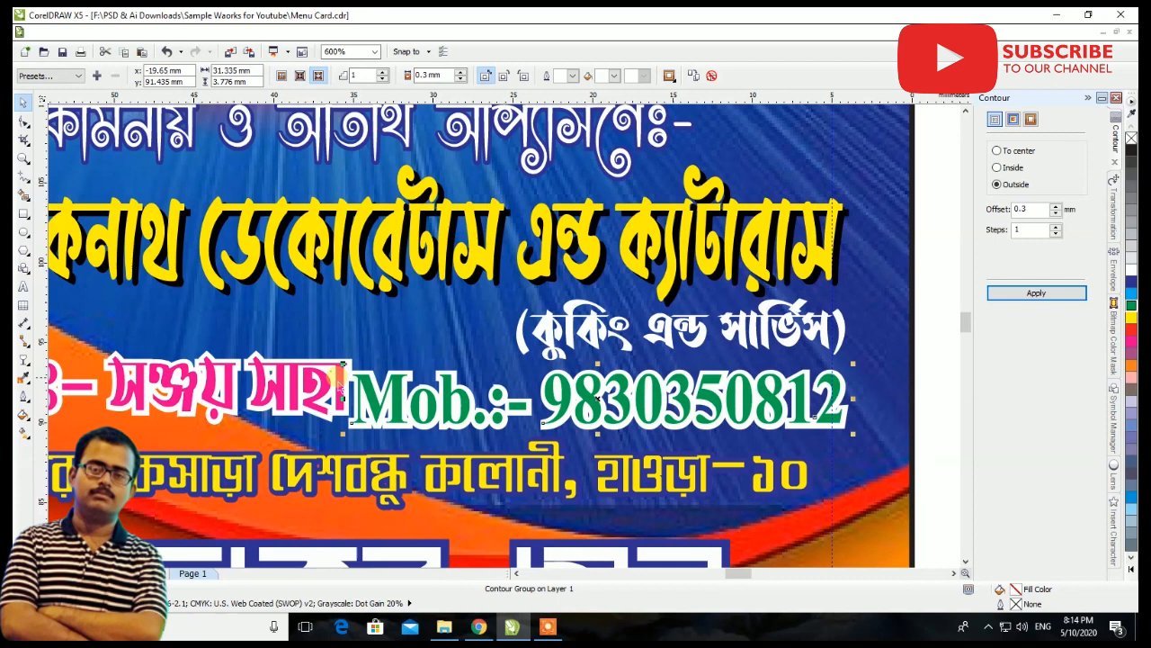
Set the contour offset of both the mobile number line and the proprietor line to 0.2 mm
{"action": "scroll", "coordinate": [348, 387], "scroll_direction": "up", "scroll_amount": 3}
{"action": "triple_click", "coordinate": [439, 75]}
{"action": "type", "text": "0.2"}
{"action": "key", "text": "Return"}
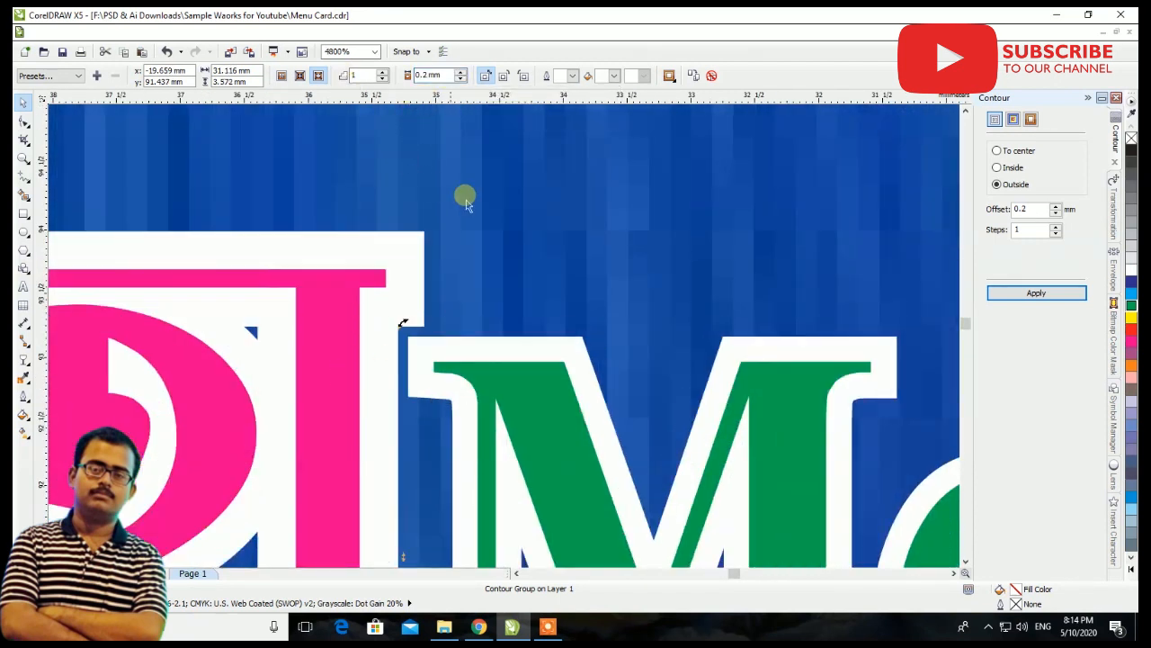
{"action": "left_click", "coordinate": [386, 253]}
{"action": "double_click", "coordinate": [441, 75]}
{"action": "type", "text": "0.2"}
{"action": "key", "text": "Return"}
Darken the mobile number's green fill by setting its CMYK black value to 30
{"action": "scroll", "coordinate": [404, 469], "scroll_direction": "down", "scroll_amount": 3}
{"action": "left_click", "coordinate": [464, 452]}
{"action": "double_click", "coordinate": [1047, 592]}
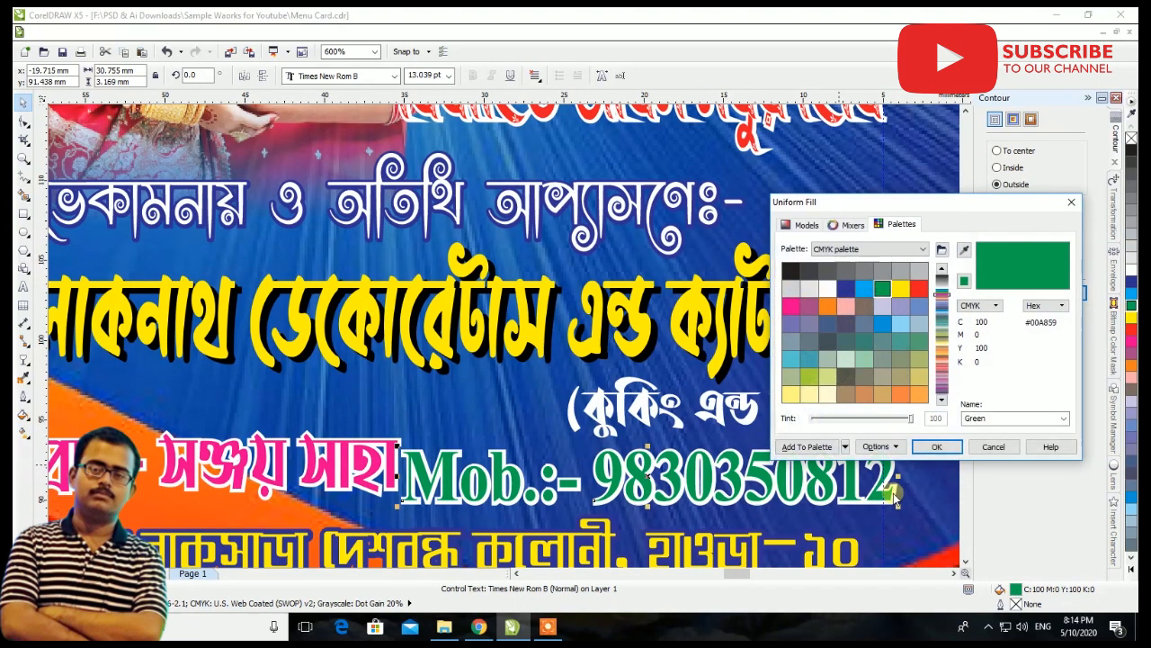
{"action": "left_click", "coordinate": [801, 225]}
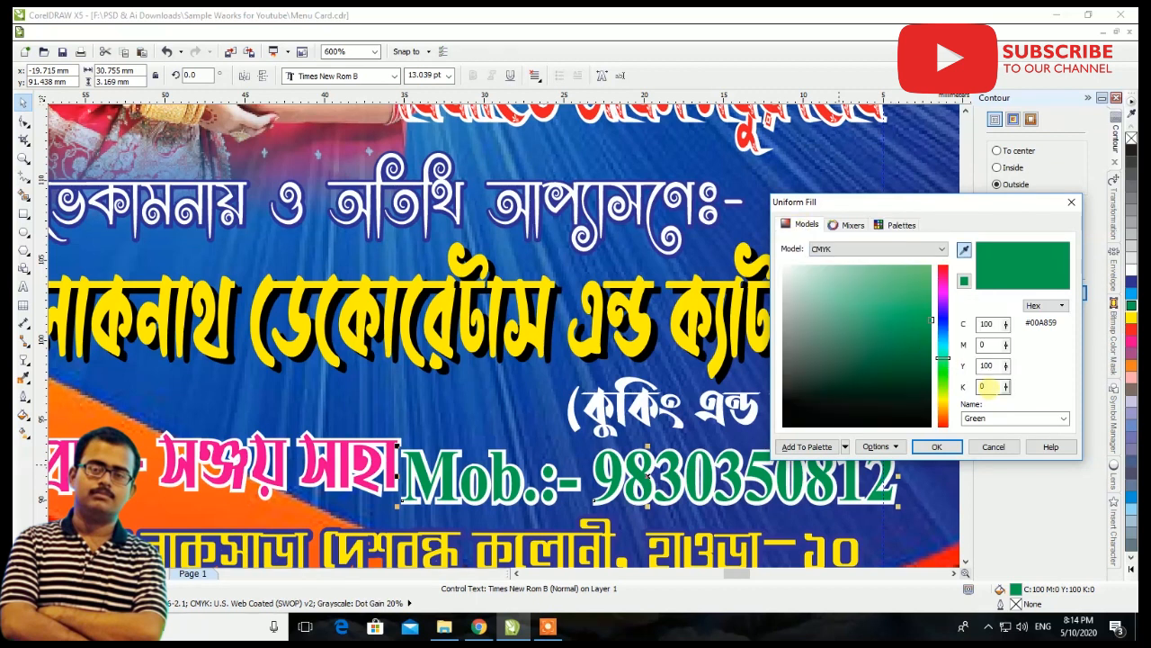
{"action": "type", "text": "30"}
{"action": "left_click", "coordinate": [937, 447]}
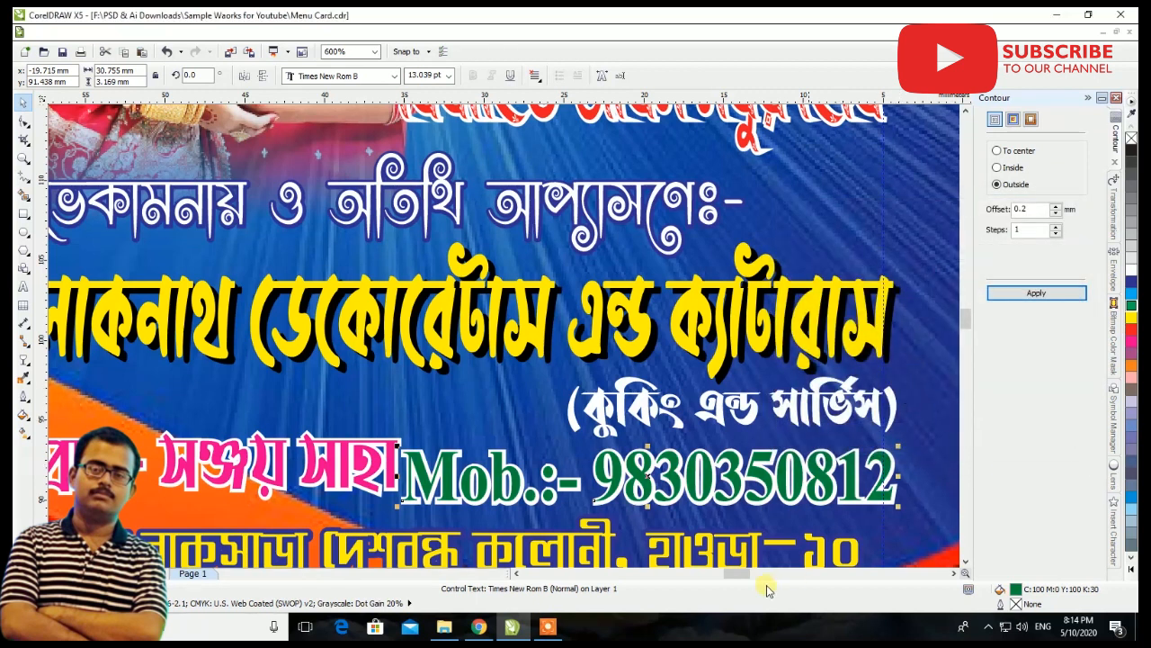
Move the proprietor line further left to open a gap before the mobile number
{"action": "scroll", "coordinate": [810, 549], "scroll_direction": "down", "scroll_amount": 1}
{"action": "scroll", "coordinate": [543, 535], "scroll_direction": "up", "scroll_amount": 1}
{"action": "left_click", "coordinate": [589, 490]}
{"action": "left_click_drag", "start_coordinate": [589, 490], "coordinate": [543, 501]}
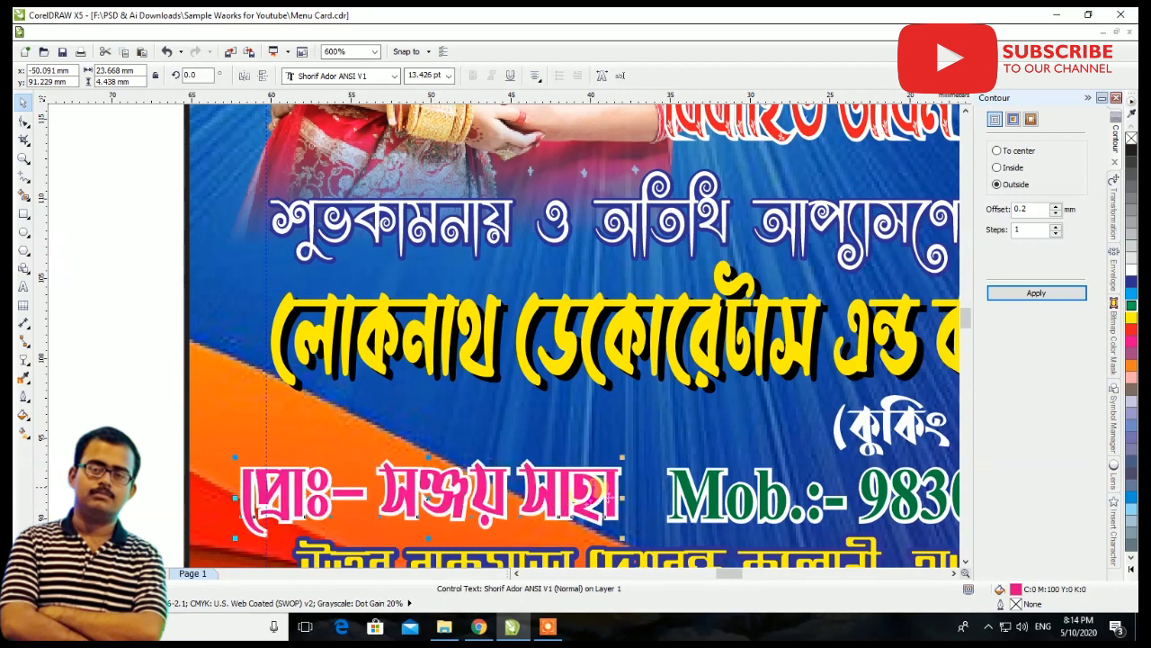
Draw a 53-sided star about 2.1 by 2 mm in the gap between the proprietor line and the mobile number
{"action": "scroll", "coordinate": [603, 499], "scroll_direction": "up", "scroll_amount": 2}
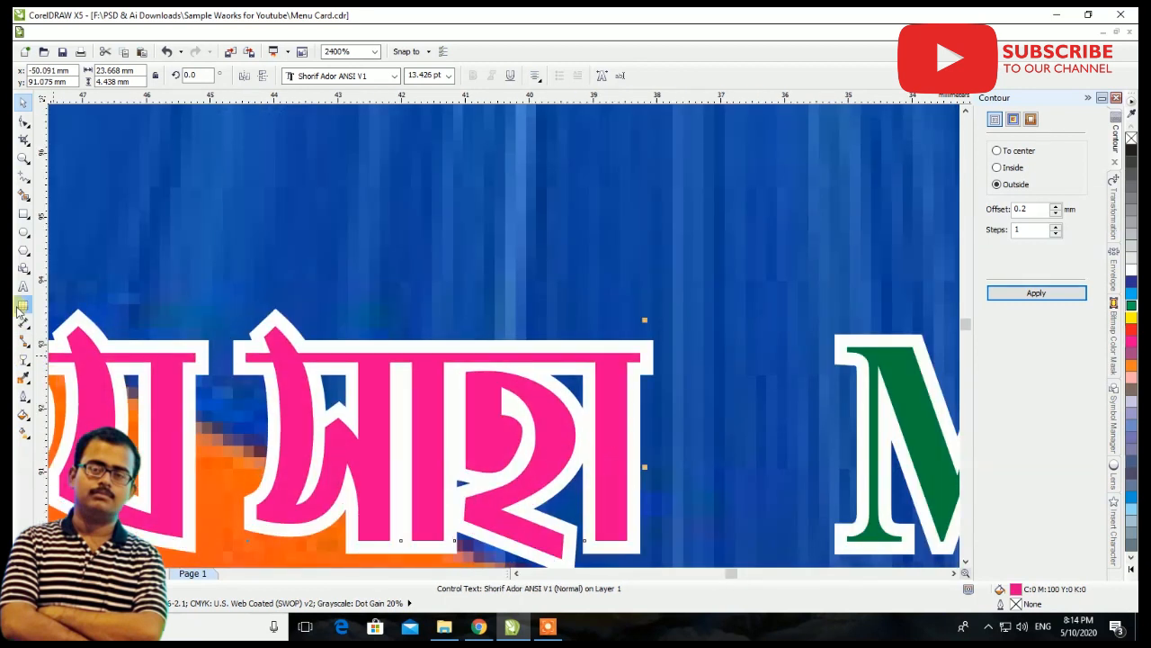
{"action": "left_click", "coordinate": [31, 272]}
{"action": "left_click", "coordinate": [30, 254]}
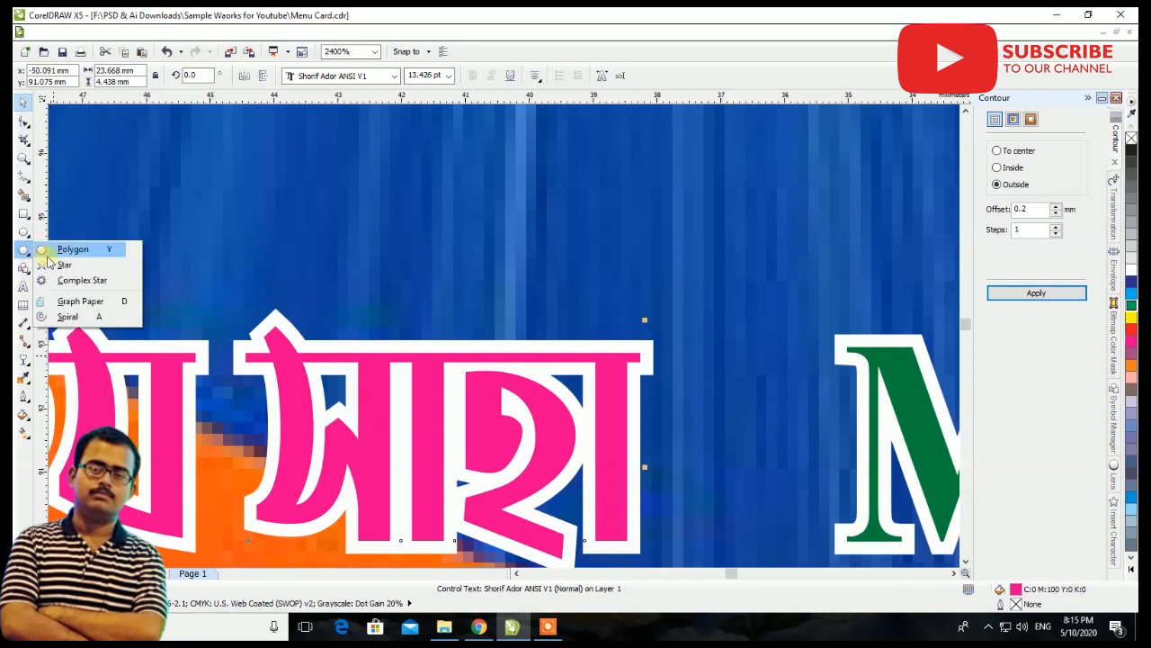
{"action": "left_click", "coordinate": [61, 262]}
{"action": "left_click_drag", "start_coordinate": [684, 393], "coordinate": [817, 519]}
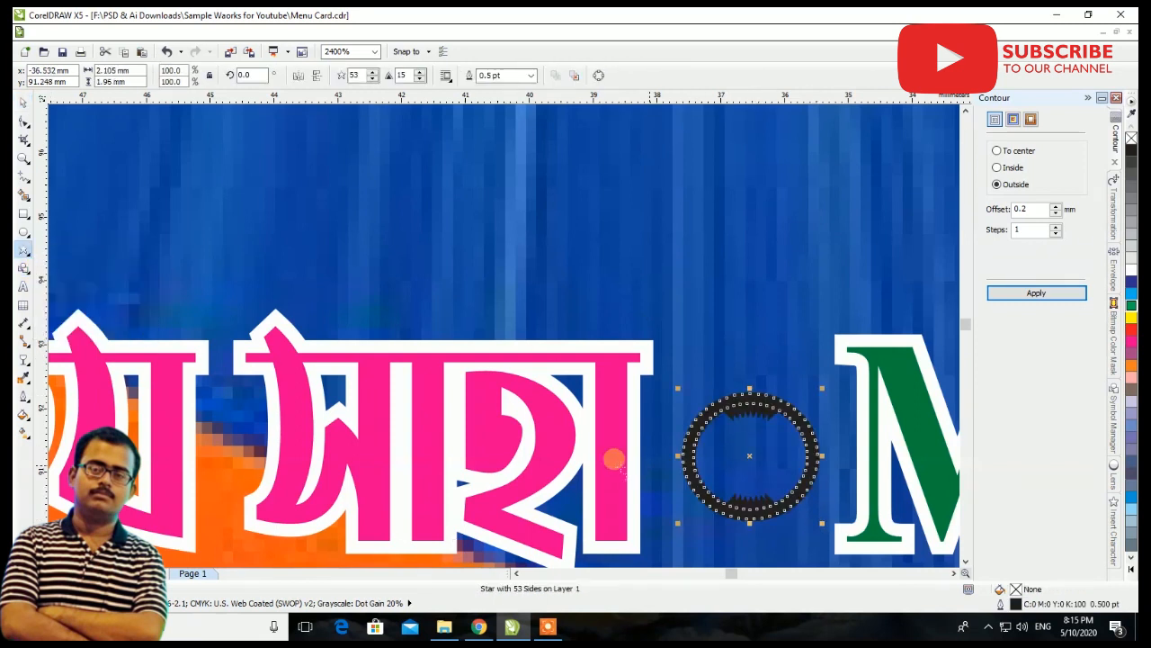
Fill the star between the proprietor line and the mobile number with yellow
{"action": "left_click", "coordinate": [22, 106]}
{"action": "scroll", "coordinate": [792, 424], "scroll_direction": "up", "scroll_amount": 2}
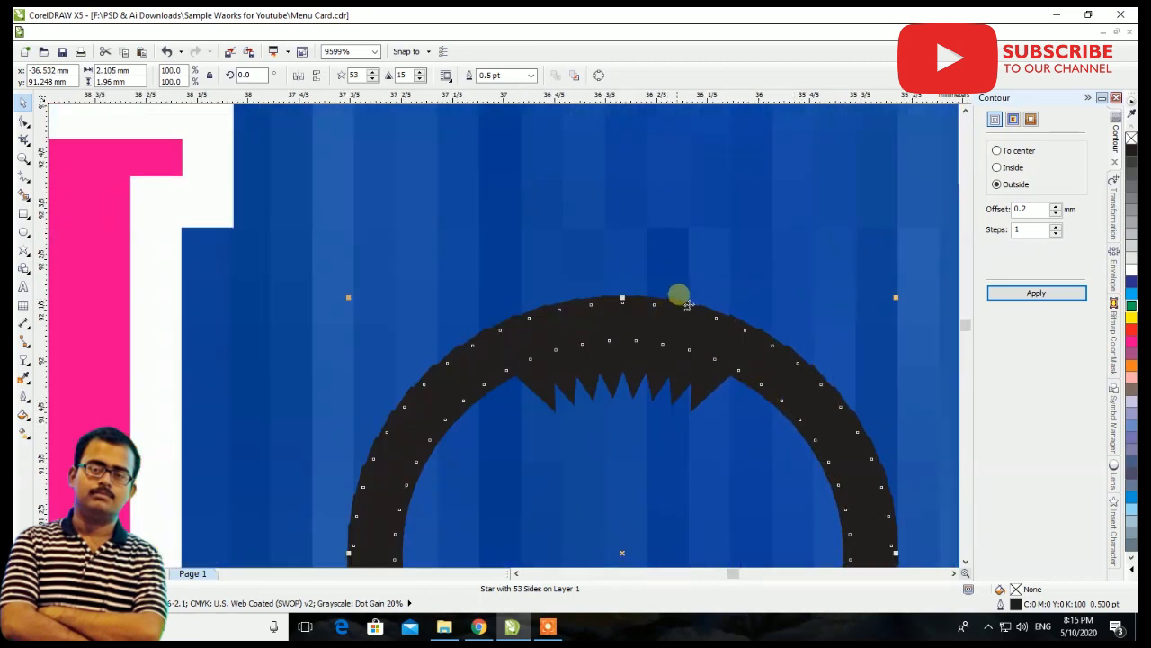
{"action": "left_click", "coordinate": [1132, 317]}
{"action": "scroll", "coordinate": [610, 319], "scroll_direction": "down", "scroll_amount": 3}
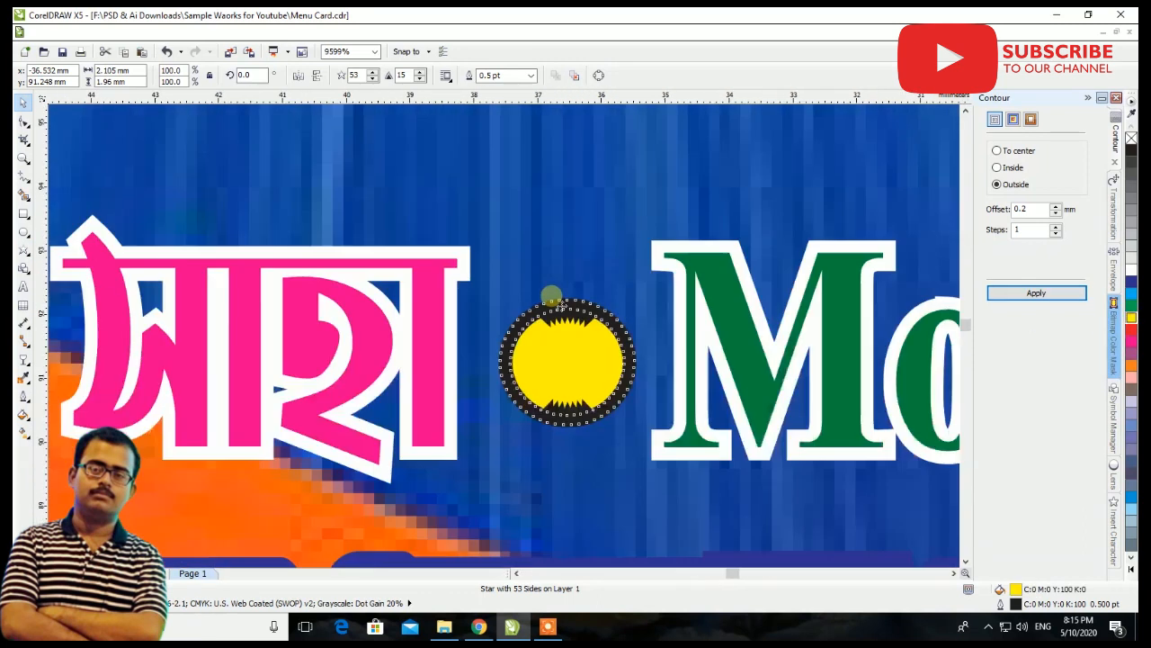
{"action": "scroll", "coordinate": [610, 319], "scroll_direction": "up", "scroll_amount": 1}
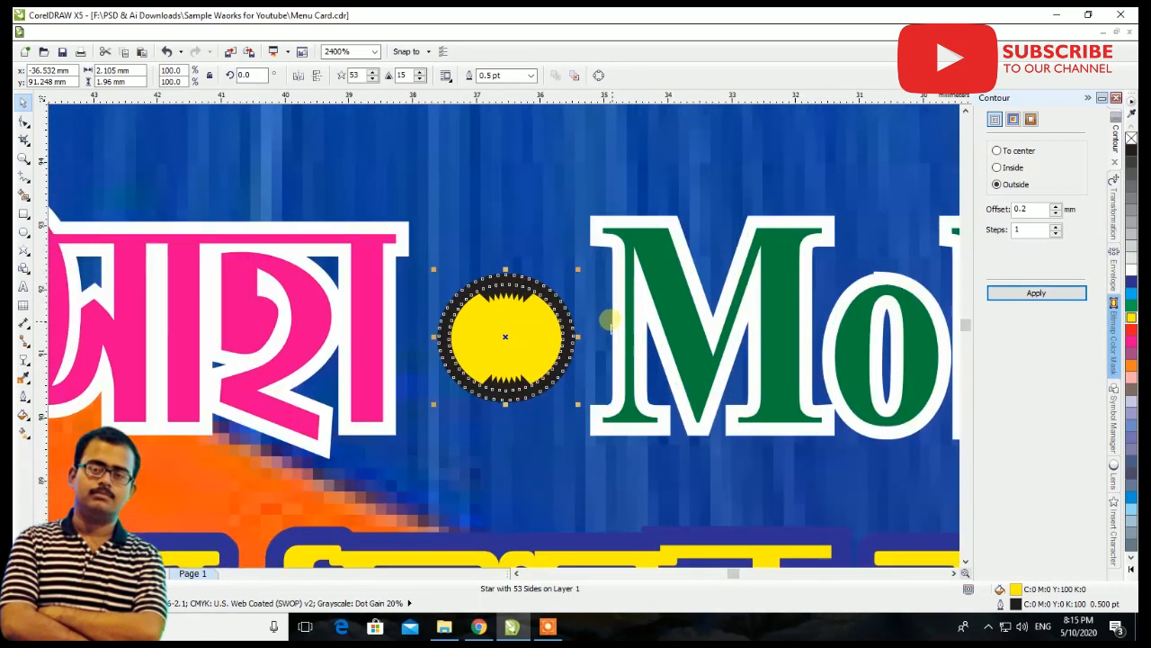
Set the star's sharpness to 53 and its number of points to 53
{"action": "left_click", "coordinate": [401, 76]}
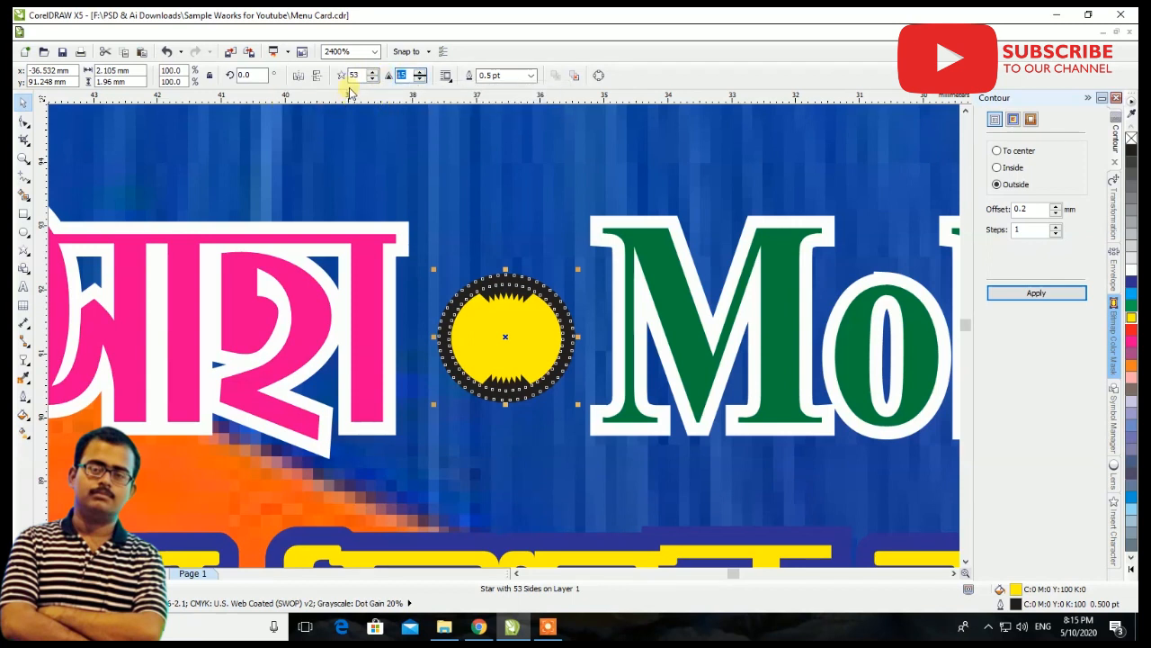
{"action": "type", "text": "5"}
{"action": "key", "text": "Return"}
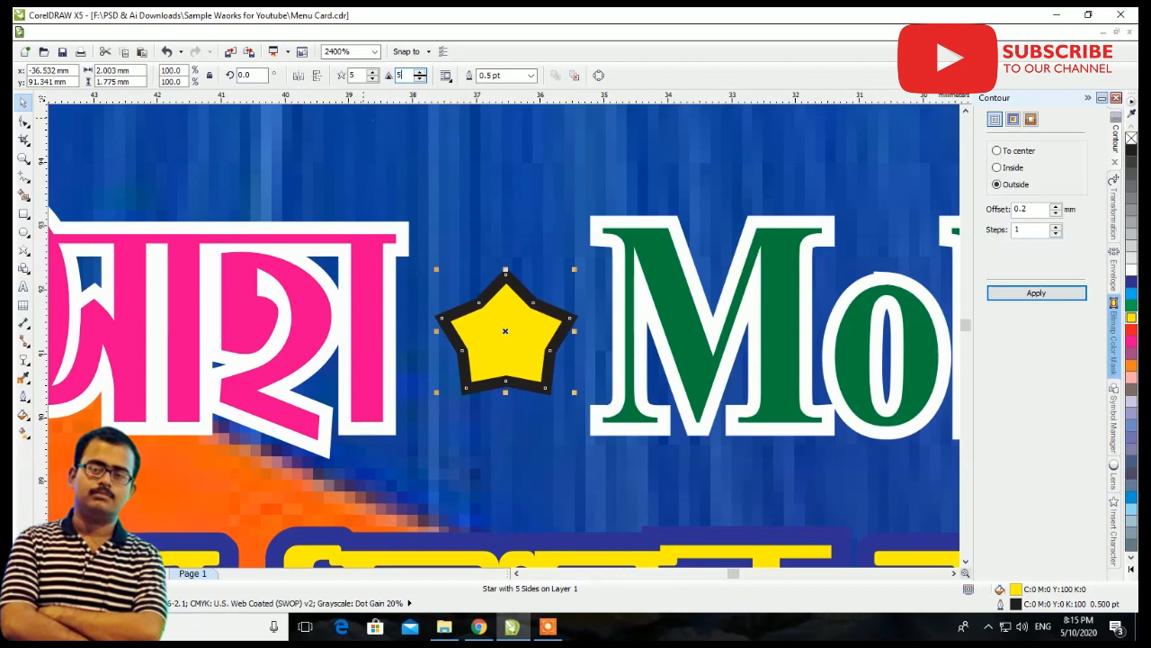
{"action": "type", "text": "3"}
{"action": "key", "text": "Return"}
{"action": "left_click_drag", "start_coordinate": [358, 75], "coordinate": [257, 76]}
{"action": "type", "text": "53"}
{"action": "key", "text": "Return"}
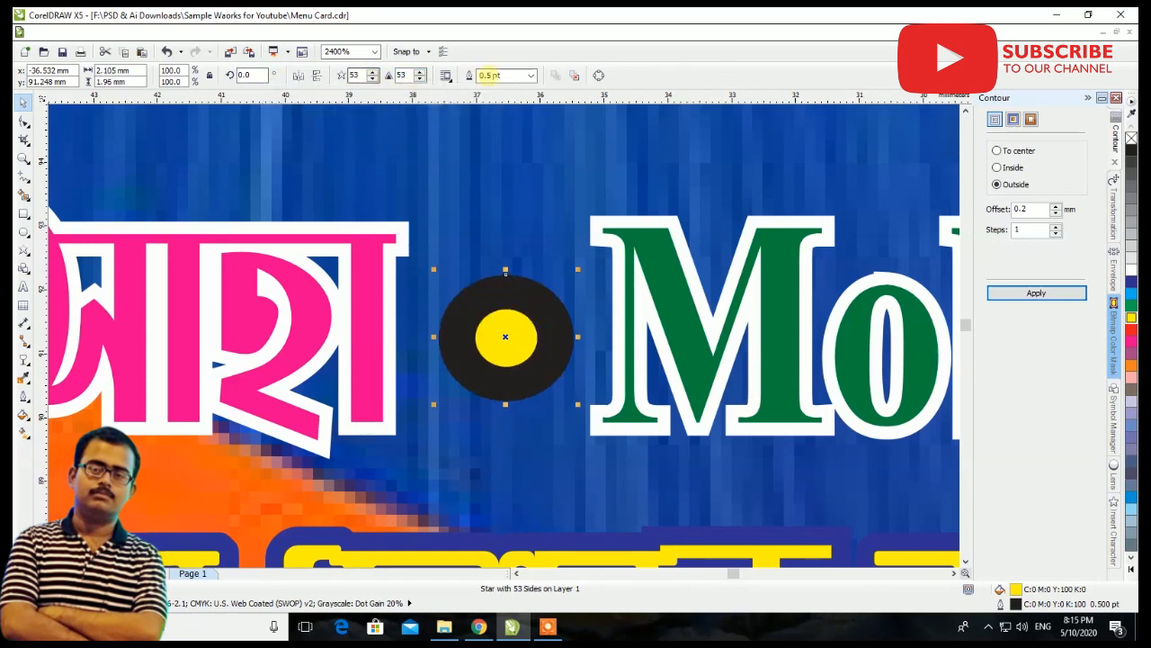
Set the star's outline width to Hairline and reduce its number of points to 5
{"action": "left_click", "coordinate": [532, 75]}
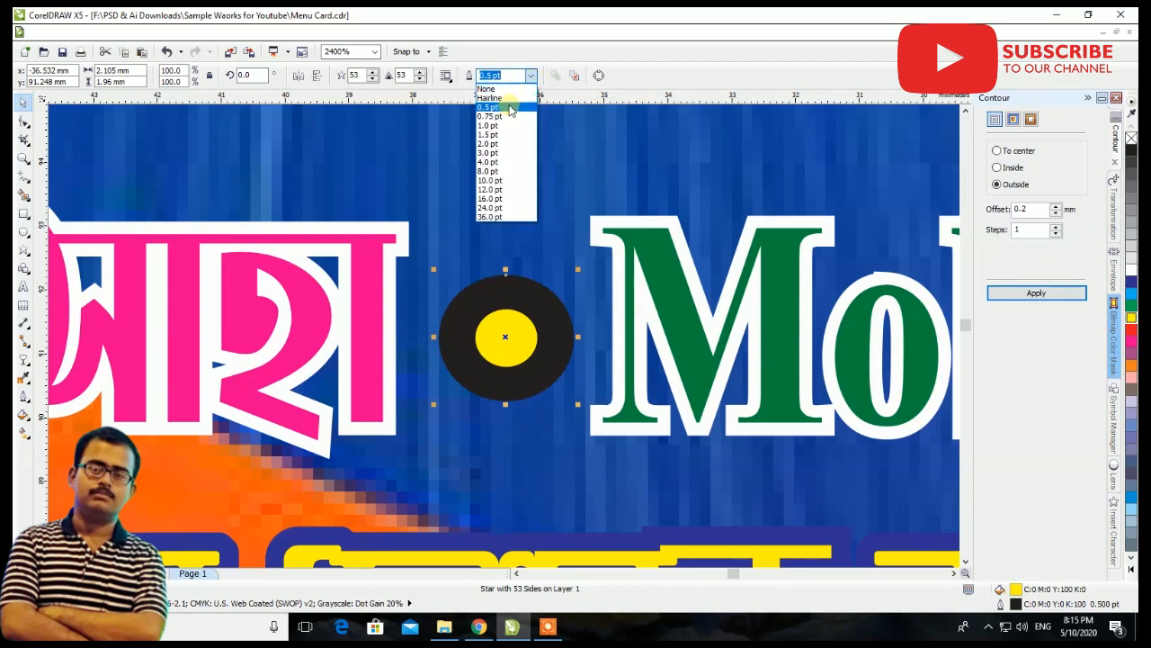
{"action": "left_click", "coordinate": [509, 102]}
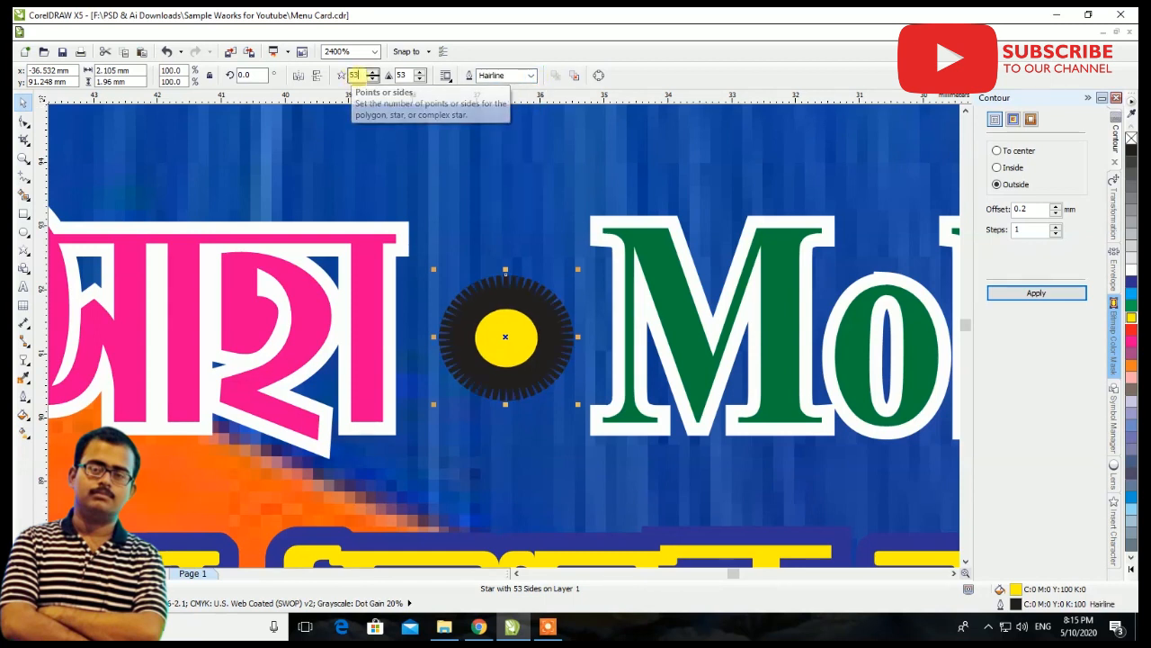
{"action": "left_click_drag", "start_coordinate": [359, 75], "coordinate": [300, 76]}
{"action": "type", "text": "5"}
{"action": "key", "text": "Return"}
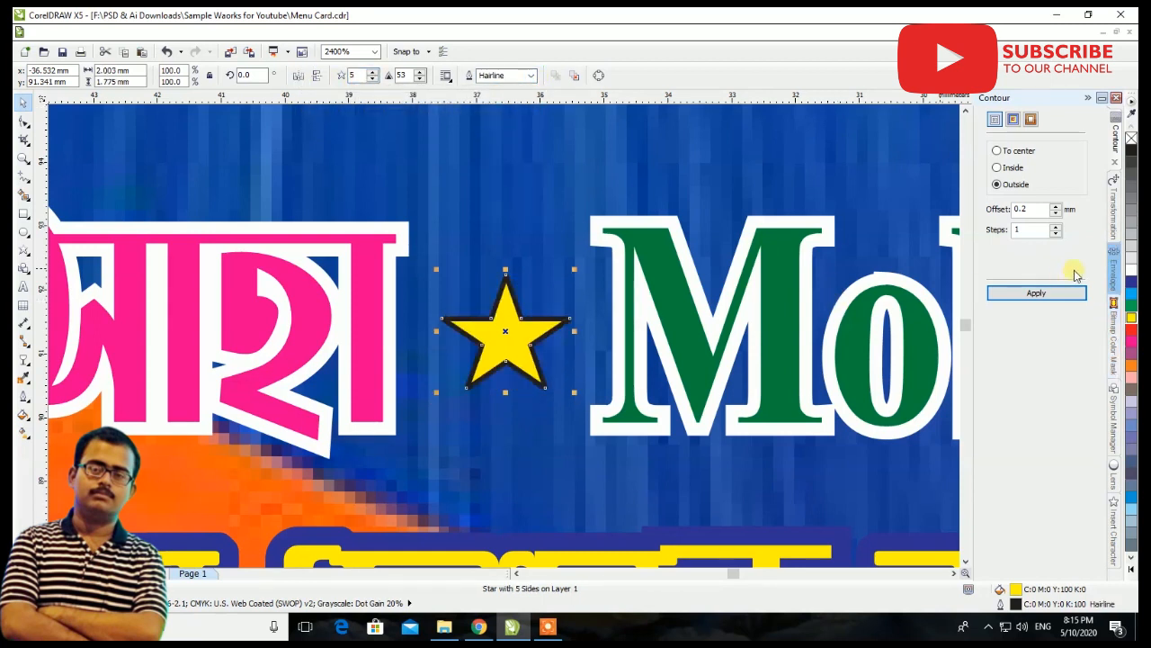
Colour the star's outline yellow and enlarge the star proportionally to about 2.7 by 2.4 mm
{"action": "right_click", "coordinate": [1132, 317]}
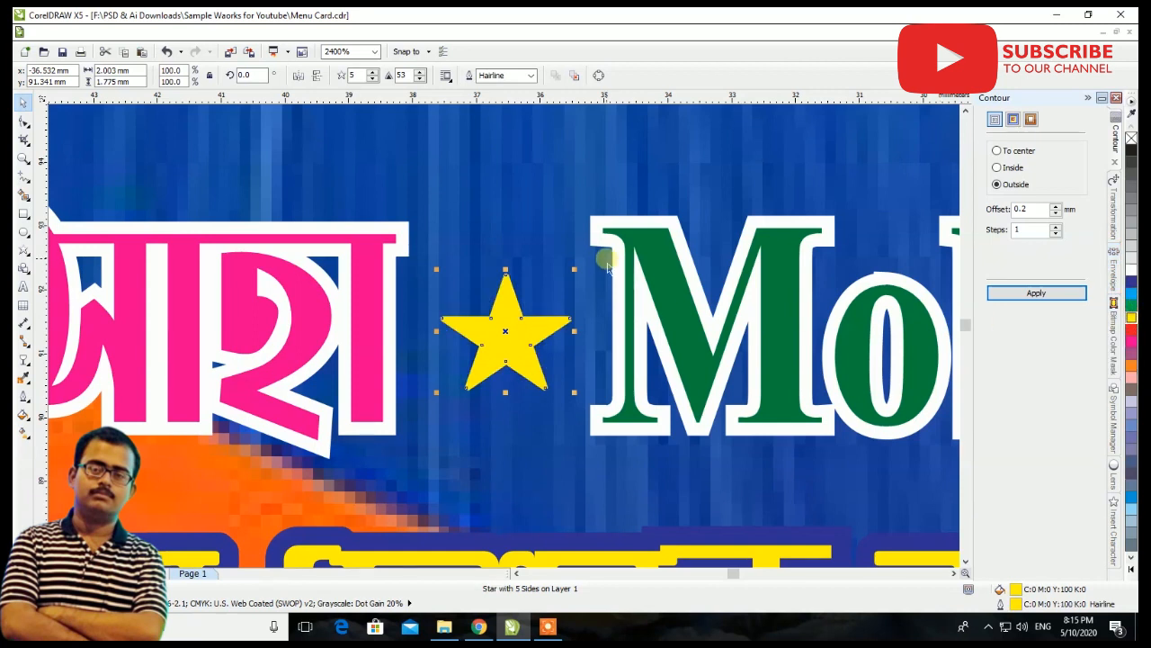
{"action": "left_click_drag", "start_coordinate": [574, 269], "coordinate": [597, 250]}
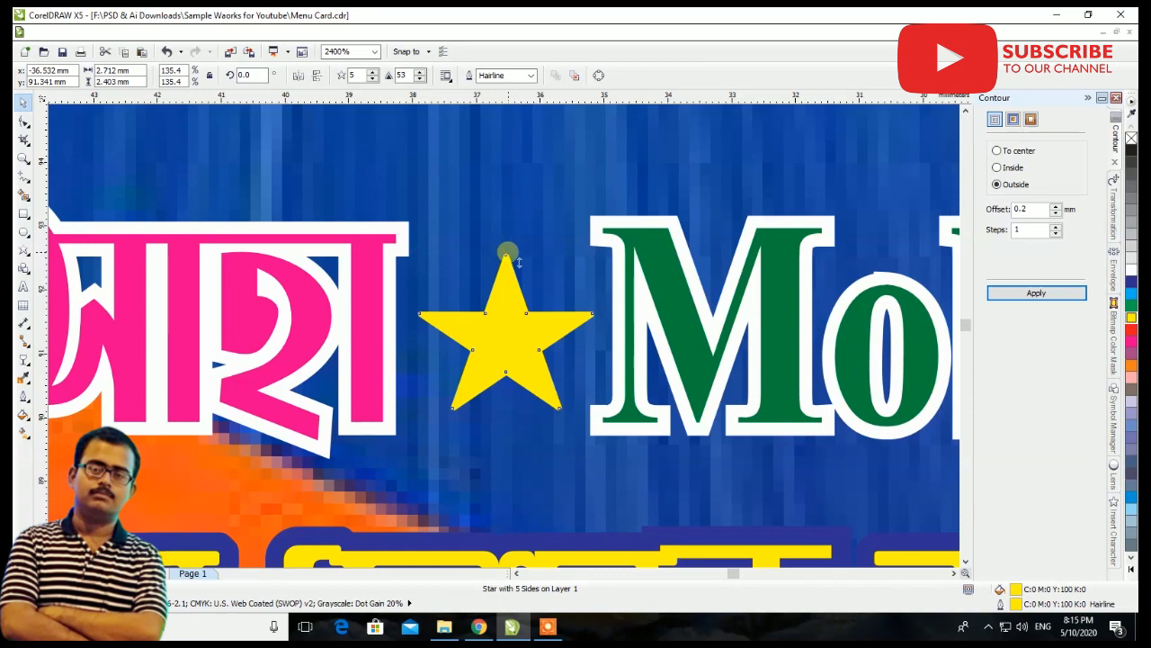
Narrow the proprietor line, star and mobile number together to about 55 mm so they fit between the vertical margin guidelines
{"action": "scroll", "coordinate": [506, 251], "scroll_direction": "down", "scroll_amount": 5}
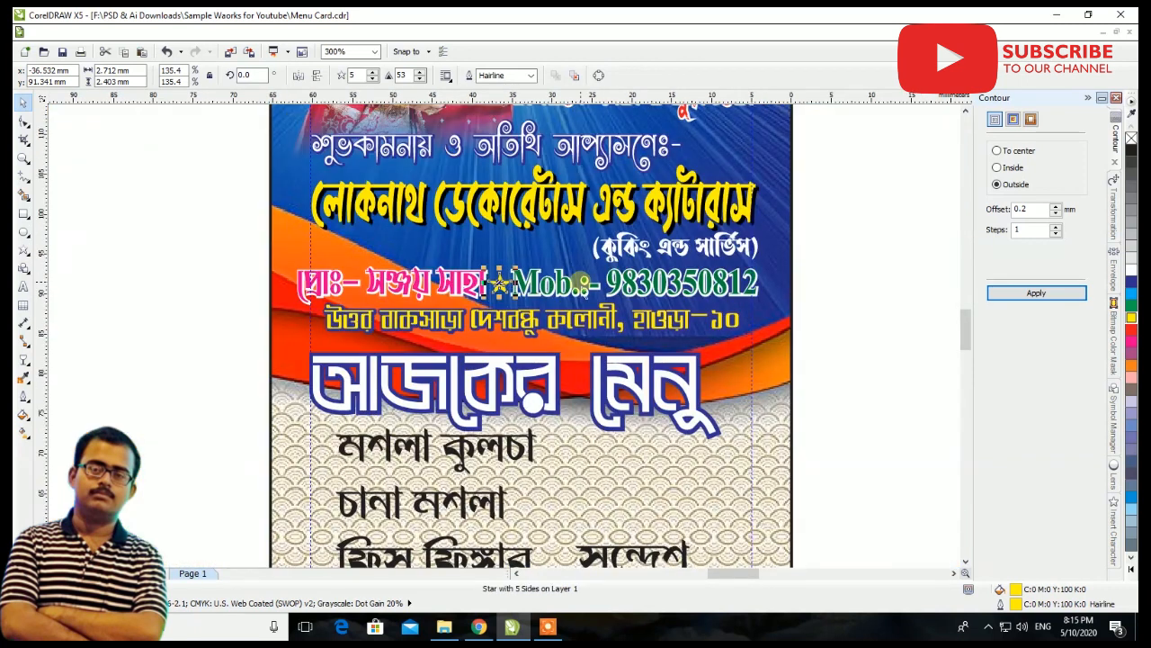
{"action": "left_click", "coordinate": [447, 286], "text": "shift"}
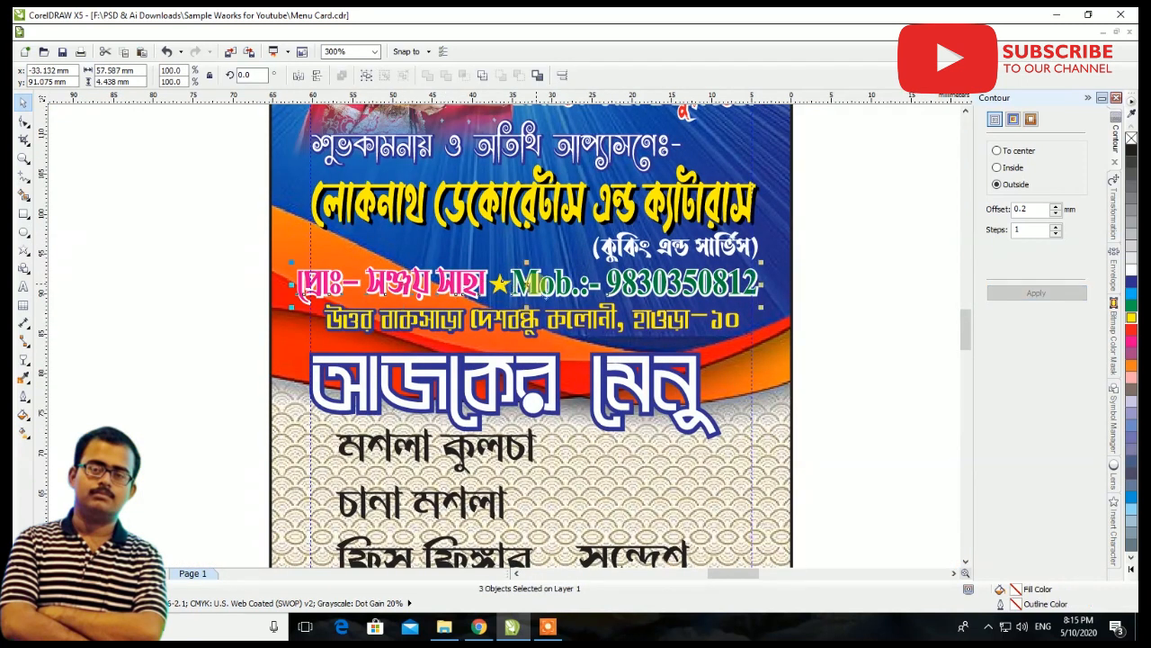
{"action": "scroll", "coordinate": [310, 286], "scroll_direction": "up", "scroll_amount": 5}
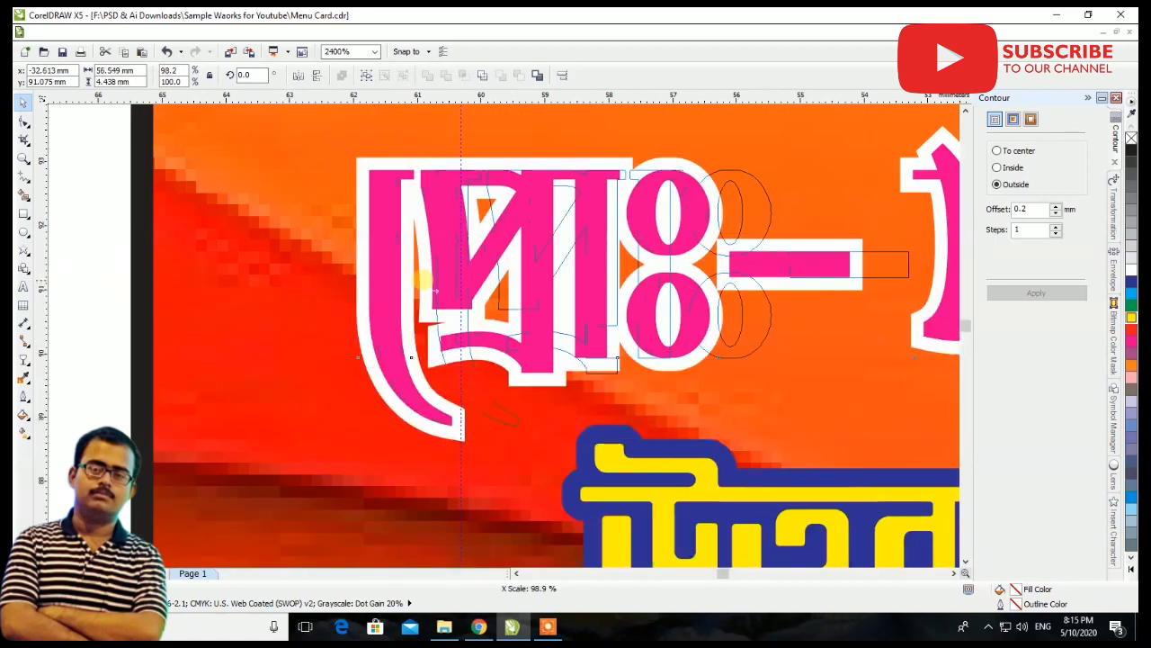
{"action": "scroll", "coordinate": [346, 285], "scroll_direction": "down", "scroll_amount": 5}
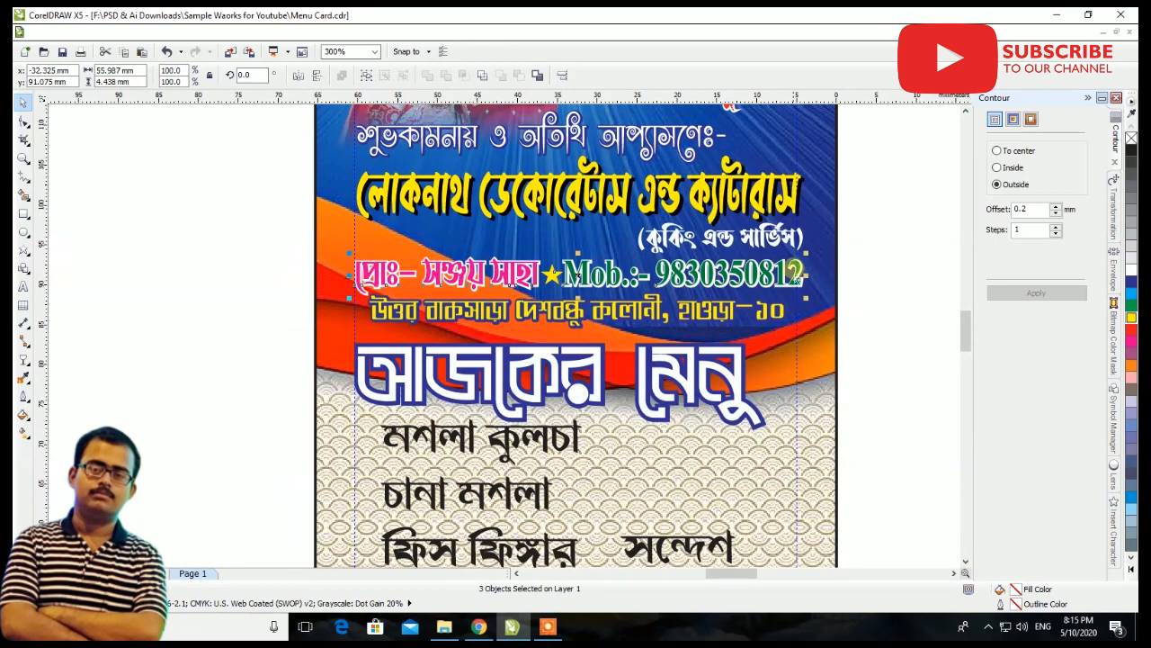
{"action": "scroll", "coordinate": [796, 274], "scroll_direction": "up", "scroll_amount": 5}
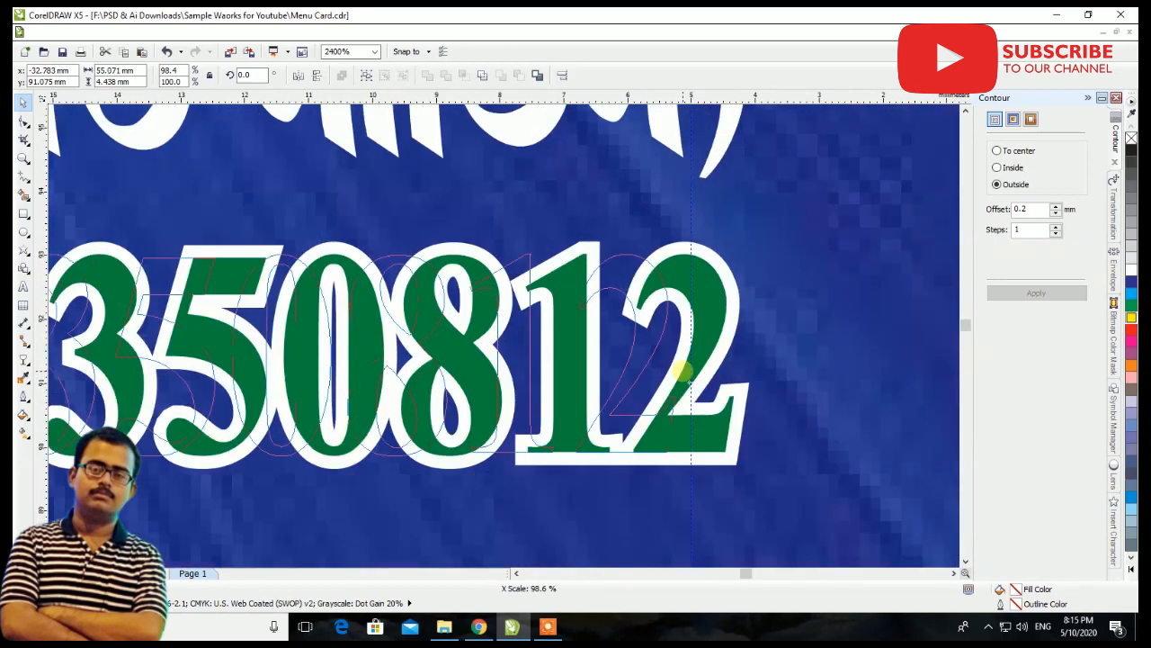
{"action": "scroll", "coordinate": [689, 386], "scroll_direction": "down", "scroll_amount": 7}
{"action": "left_click", "coordinate": [716, 291]}
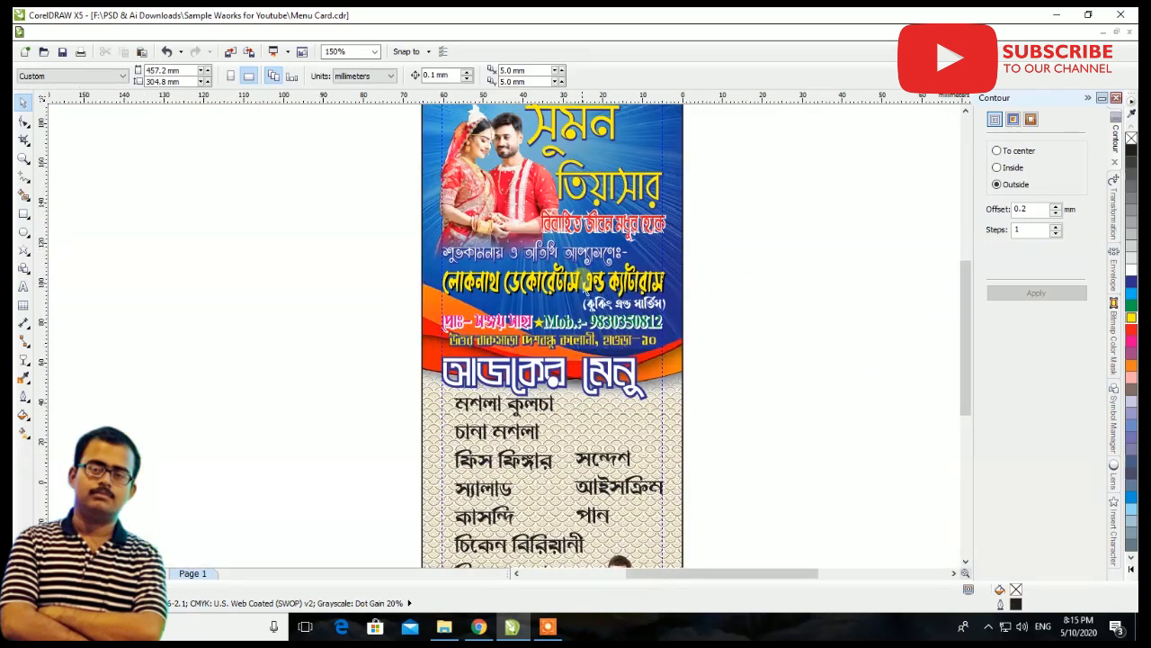
Give the long menu list a 0.2 mm outside contour, with red text and a yellow contour fill
{"action": "scroll", "coordinate": [582, 282], "scroll_direction": "down", "scroll_amount": 2}
{"action": "scroll", "coordinate": [604, 454], "scroll_direction": "up", "scroll_amount": 2}
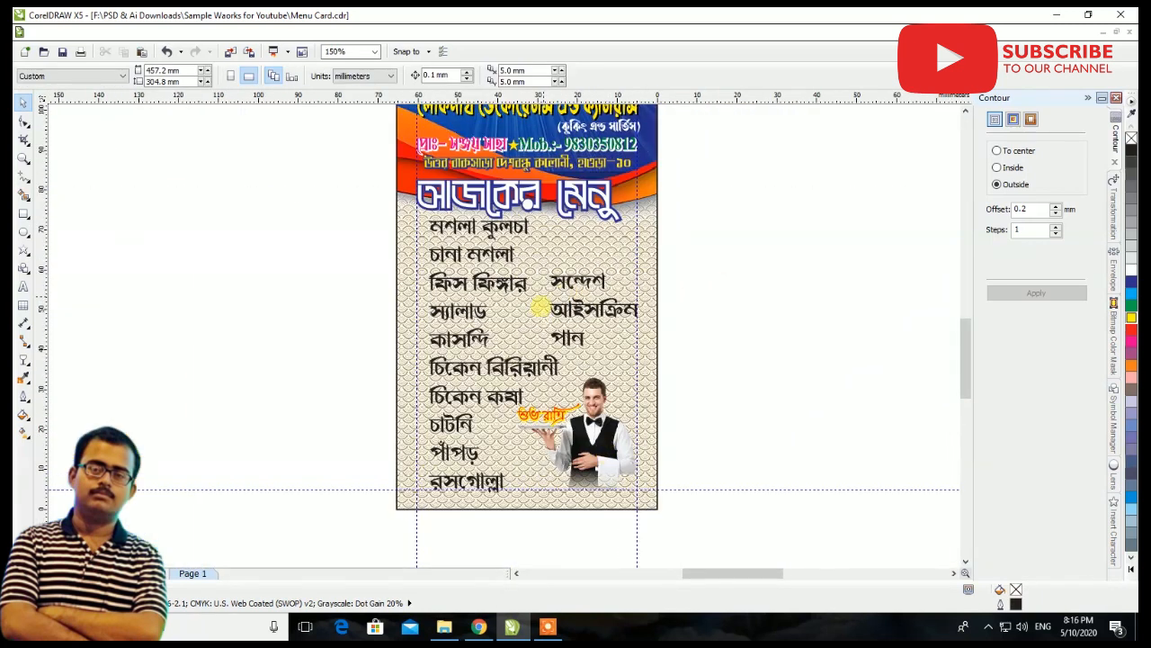
{"action": "left_click", "coordinate": [530, 364]}
{"action": "left_click", "coordinate": [1132, 334]}
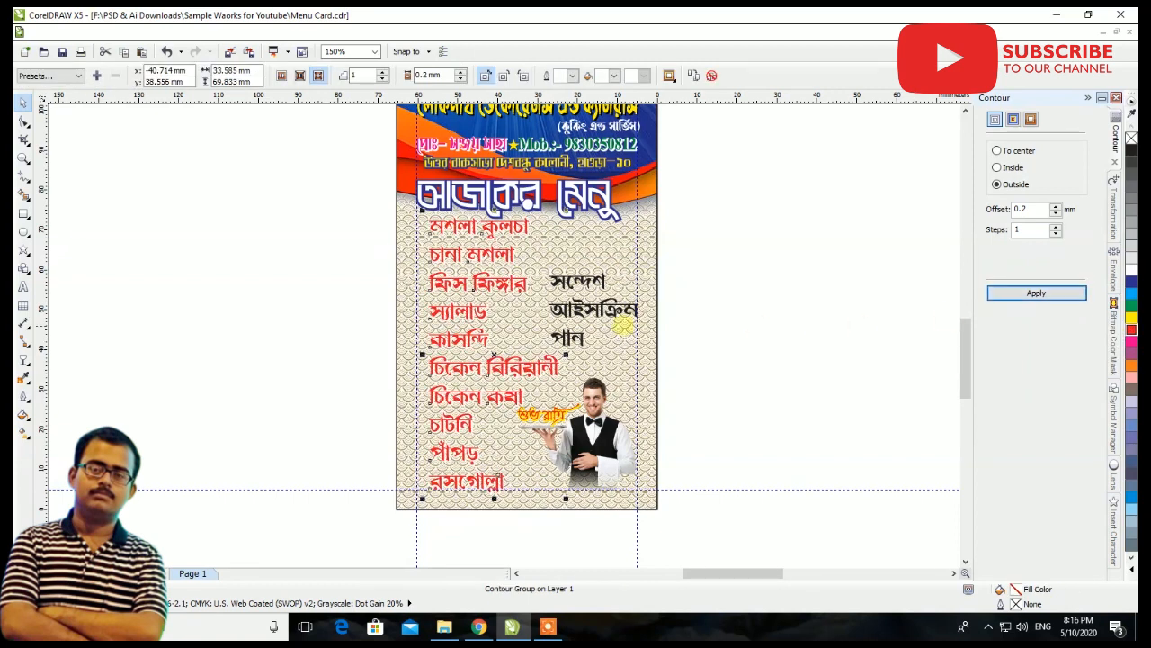
{"action": "scroll", "coordinate": [493, 223], "scroll_direction": "up", "scroll_amount": 1}
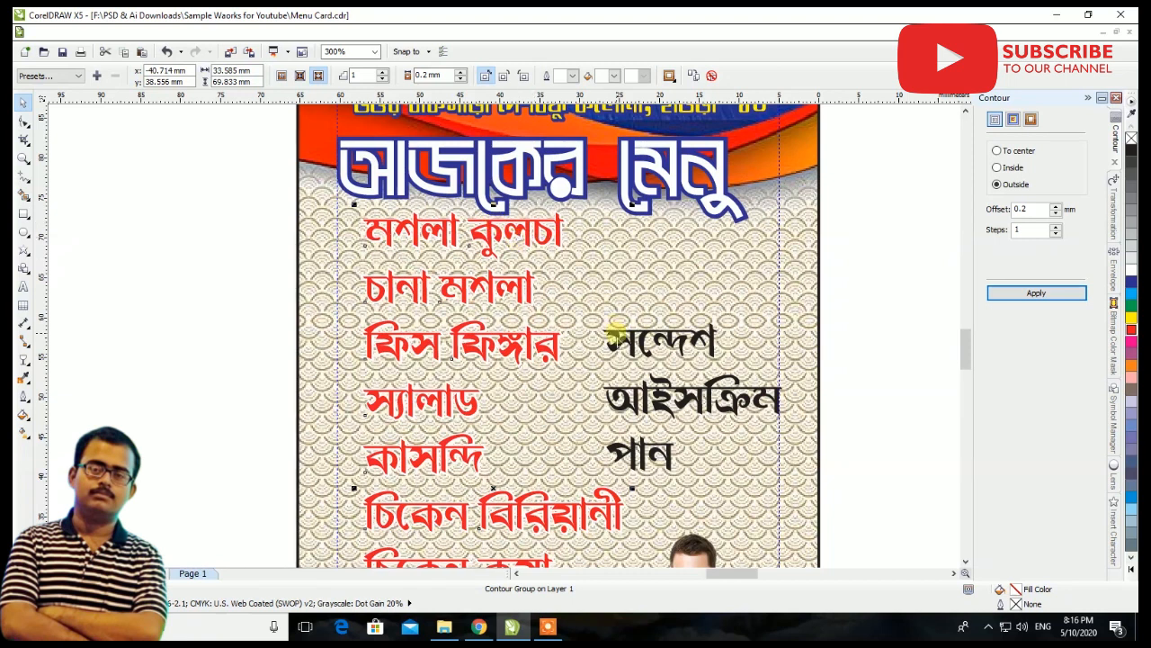
{"action": "left_click", "coordinate": [615, 76]}
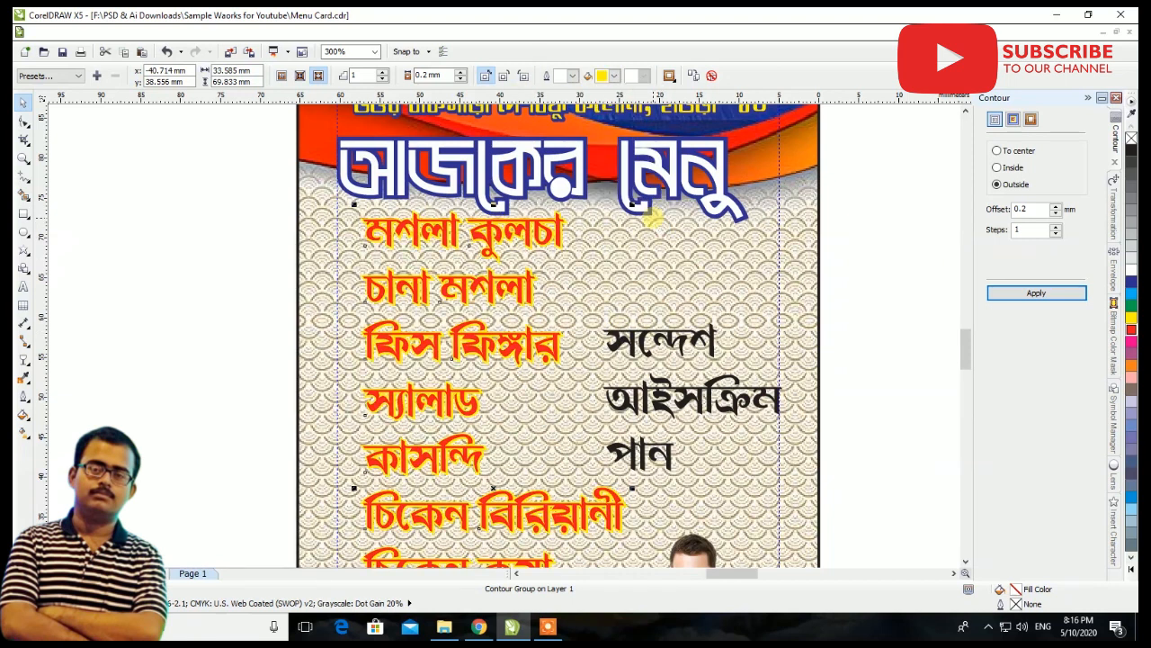
Apply the same 0.2 mm outside yellow contour to the short list starting with সন্দেশ and fill its text red
{"action": "left_click", "coordinate": [668, 340]}
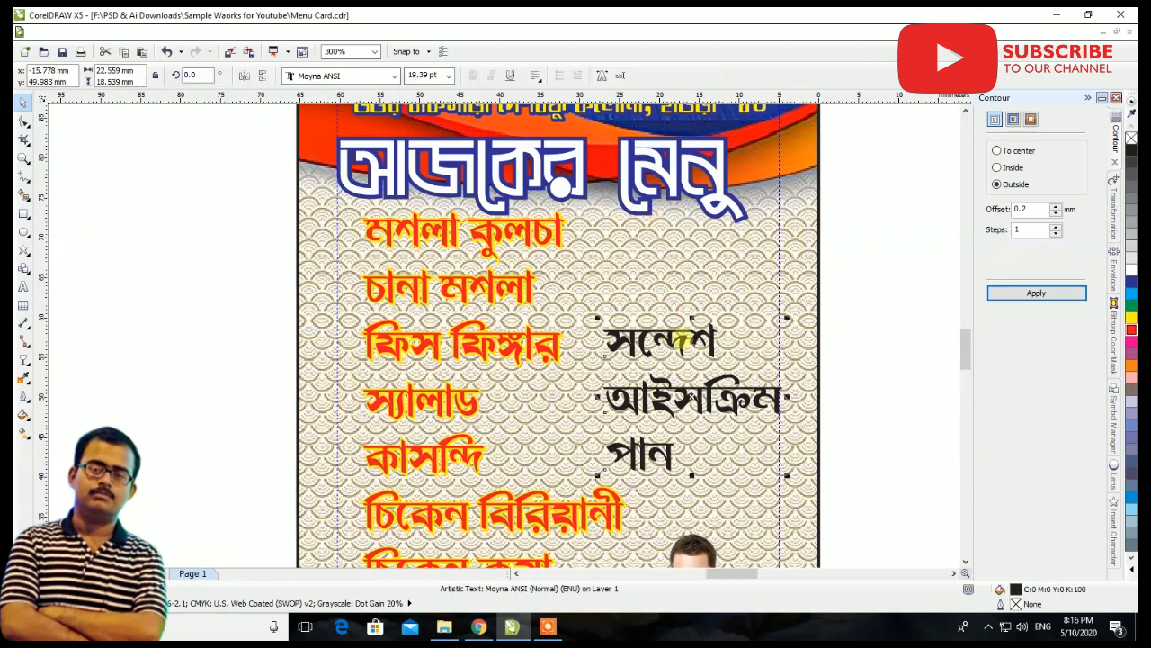
{"action": "left_click", "coordinate": [1049, 295]}
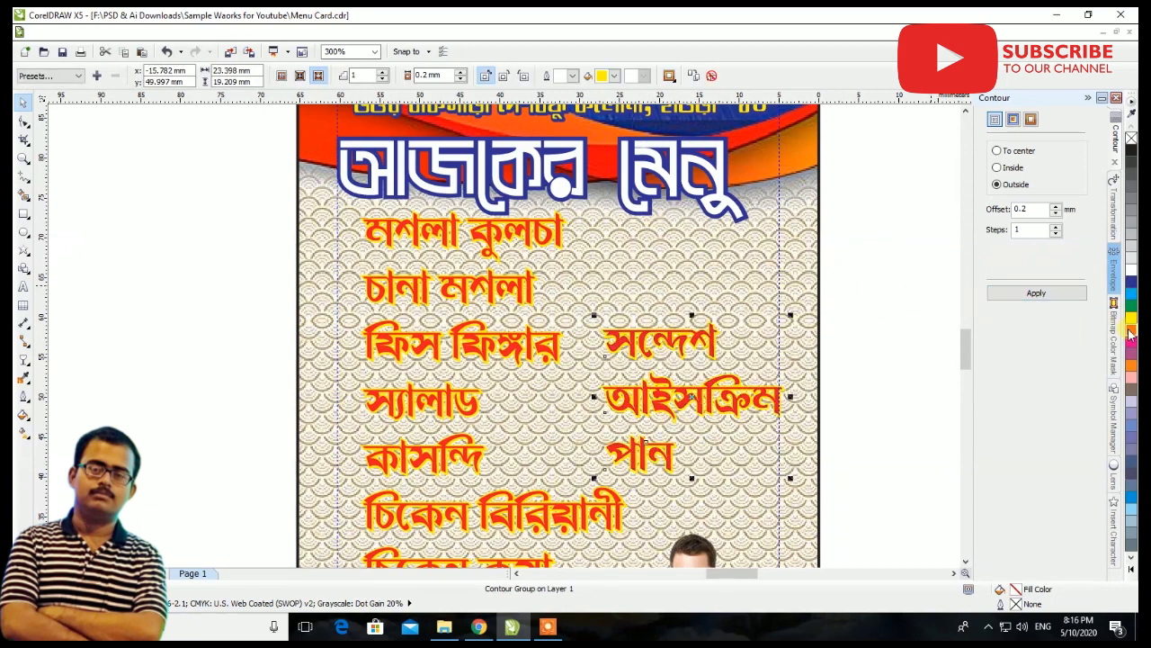
{"action": "scroll", "coordinate": [608, 261], "scroll_direction": "down", "scroll_amount": 2}
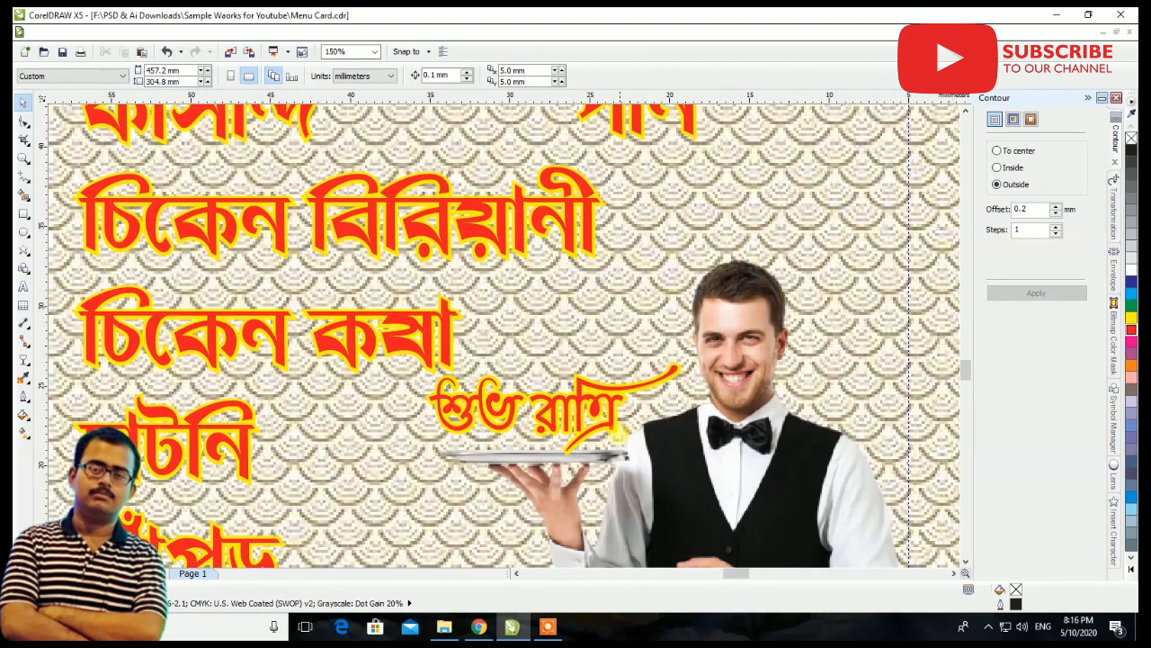
Fill the শুভ রাত্রি text above the waiter's tray with blue (C100 M100 Y0 K0)
{"action": "scroll", "coordinate": [622, 437], "scroll_direction": "up", "scroll_amount": 4}
{"action": "left_click", "coordinate": [609, 415]}
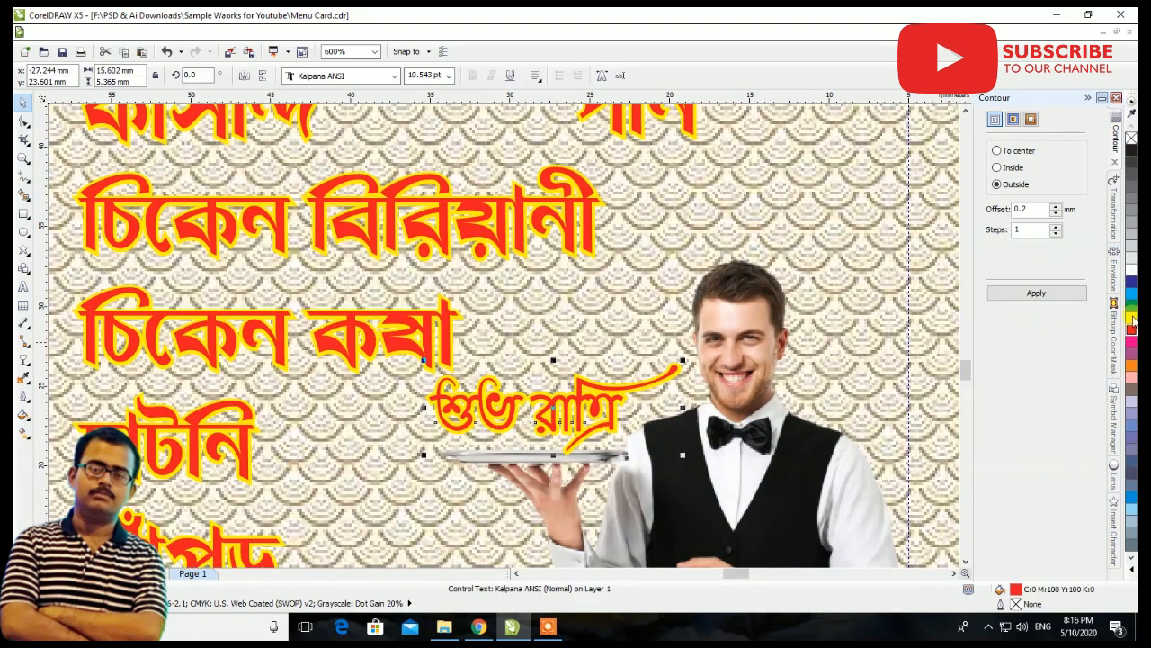
{"action": "left_click", "coordinate": [1132, 275]}
{"action": "left_click", "coordinate": [1132, 281]}
{"action": "scroll", "coordinate": [702, 382], "scroll_direction": "down", "scroll_amount": 4}
{"action": "left_click", "coordinate": [785, 306]}
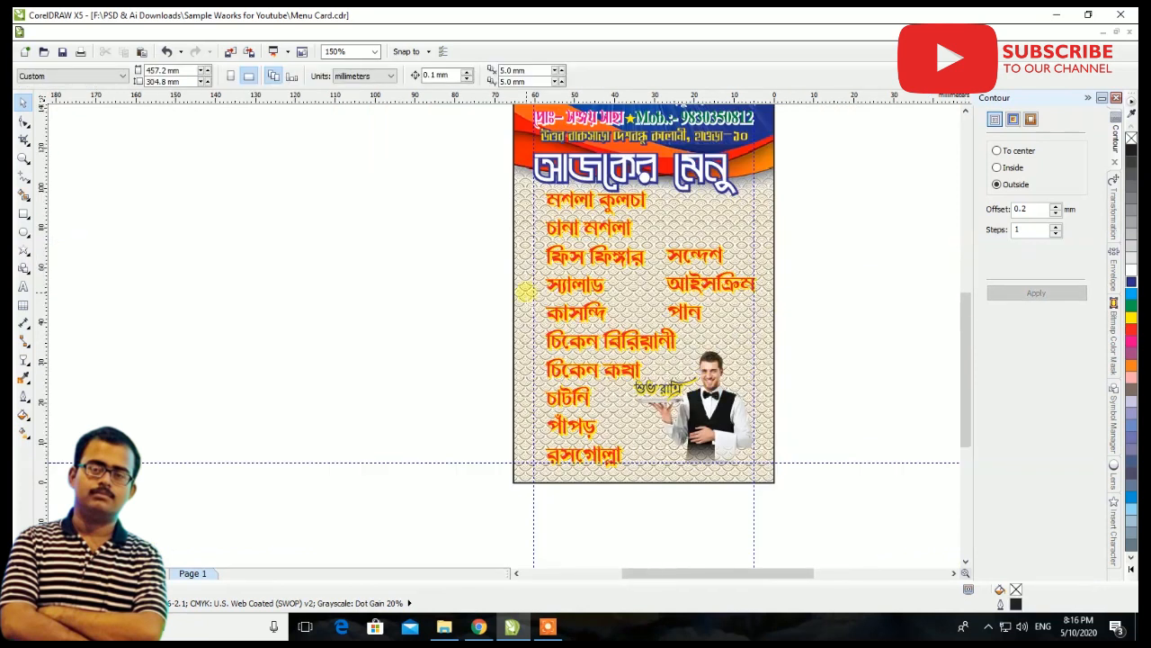
Move the waiter image slightly down and to the right, towards the card's lower right margin guidelines
{"action": "scroll", "coordinate": [651, 301], "scroll_direction": "down", "scroll_amount": 4}
{"action": "scroll", "coordinate": [900, 255], "scroll_direction": "down", "scroll_amount": 4}
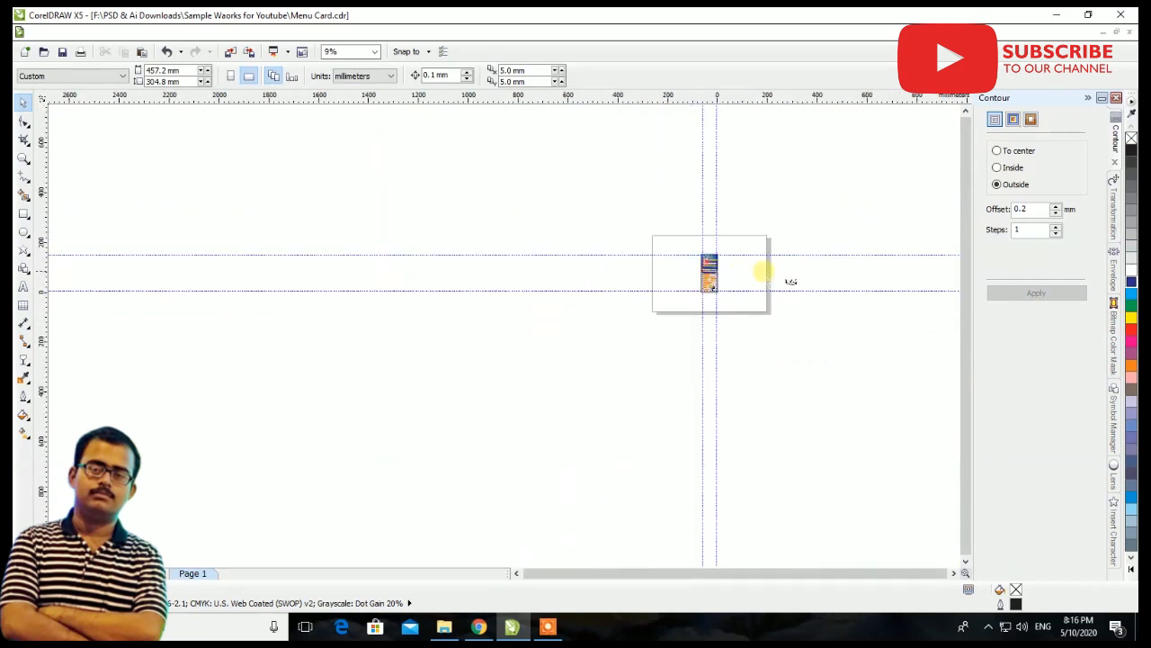
{"action": "scroll", "coordinate": [791, 305], "scroll_direction": "up", "scroll_amount": 4}
{"action": "left_click", "coordinate": [765, 312]}
{"action": "scroll", "coordinate": [417, 314], "scroll_direction": "up", "scroll_amount": 4}
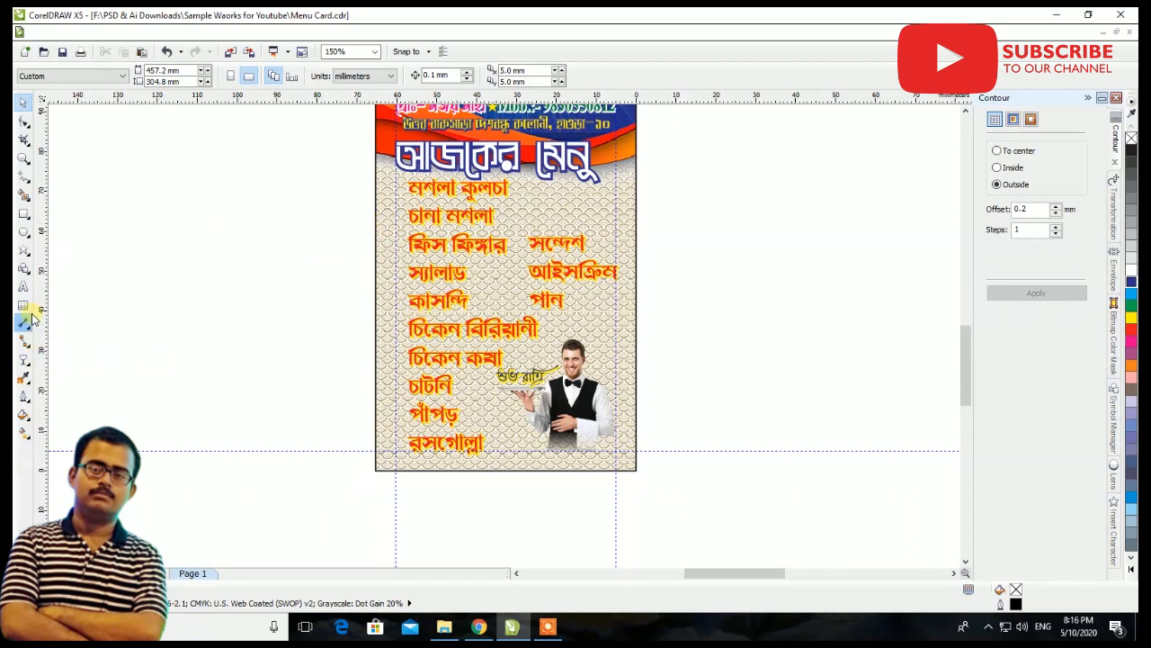
{"action": "scroll", "coordinate": [540, 342], "scroll_direction": "up", "scroll_amount": 2}
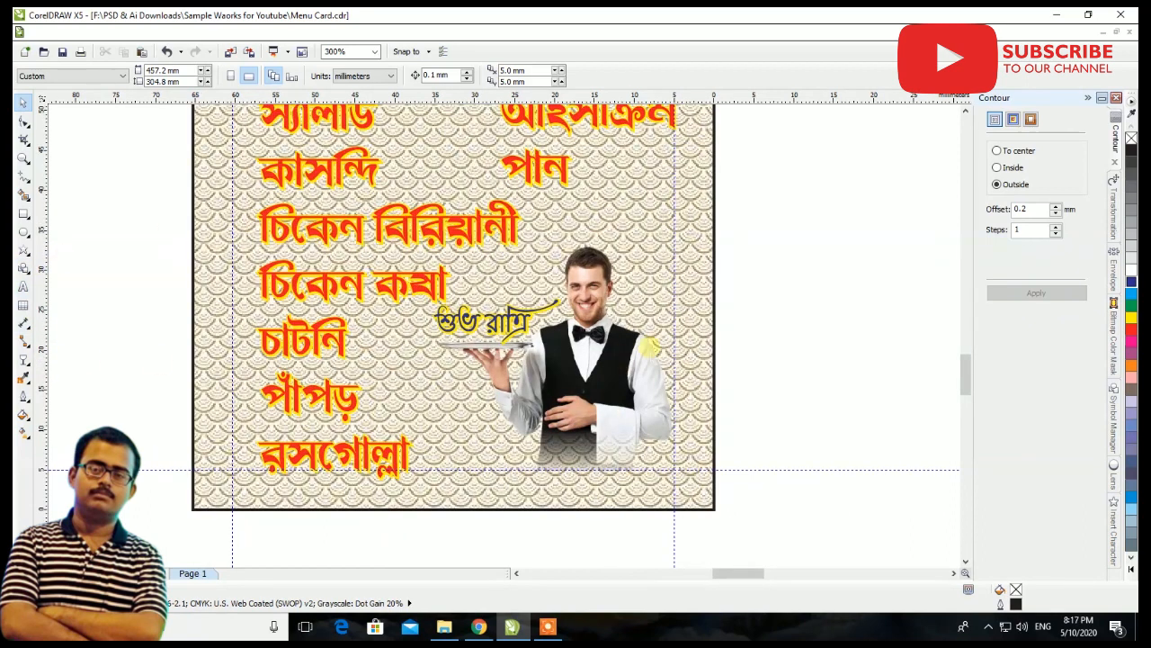
{"action": "left_click", "coordinate": [611, 400]}
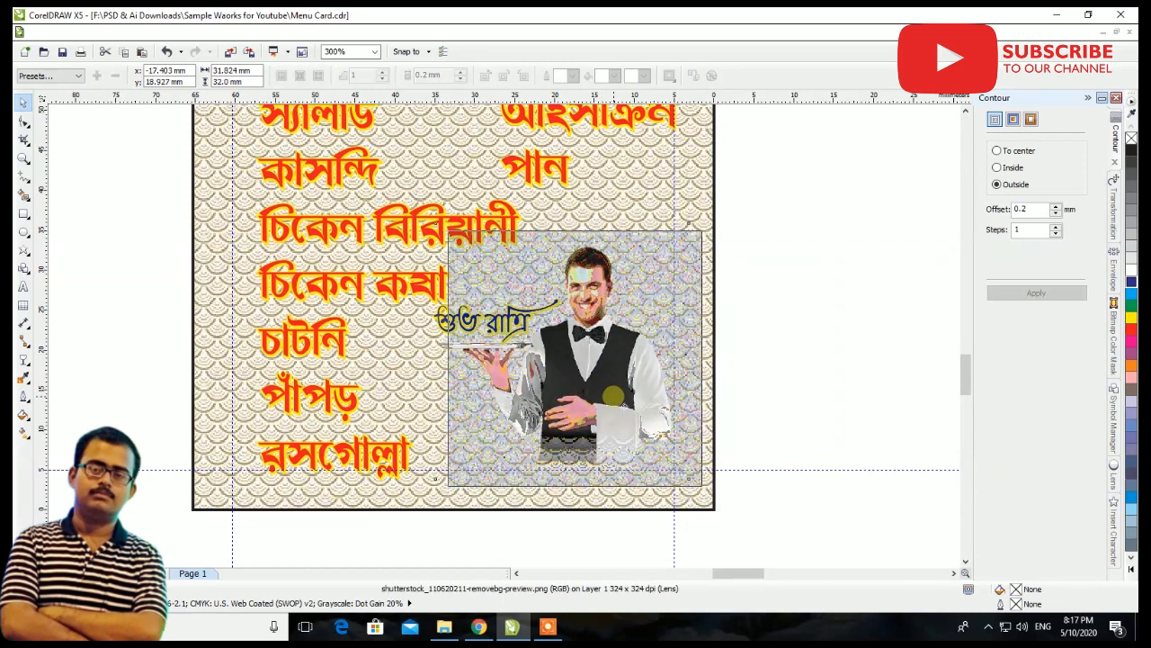
{"action": "left_click", "coordinate": [822, 334]}
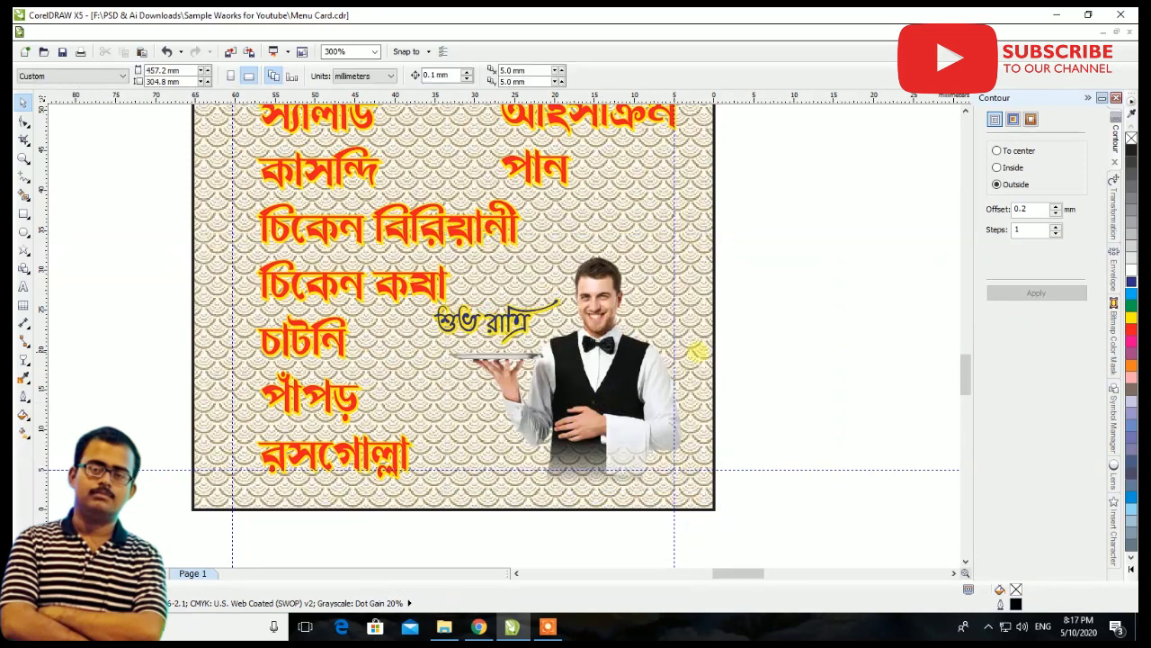
Move the শুভ রাত্রি text down and slightly right so it sits just above the waiter's tray
{"action": "scroll", "coordinate": [499, 297], "scroll_direction": "up", "scroll_amount": 2}
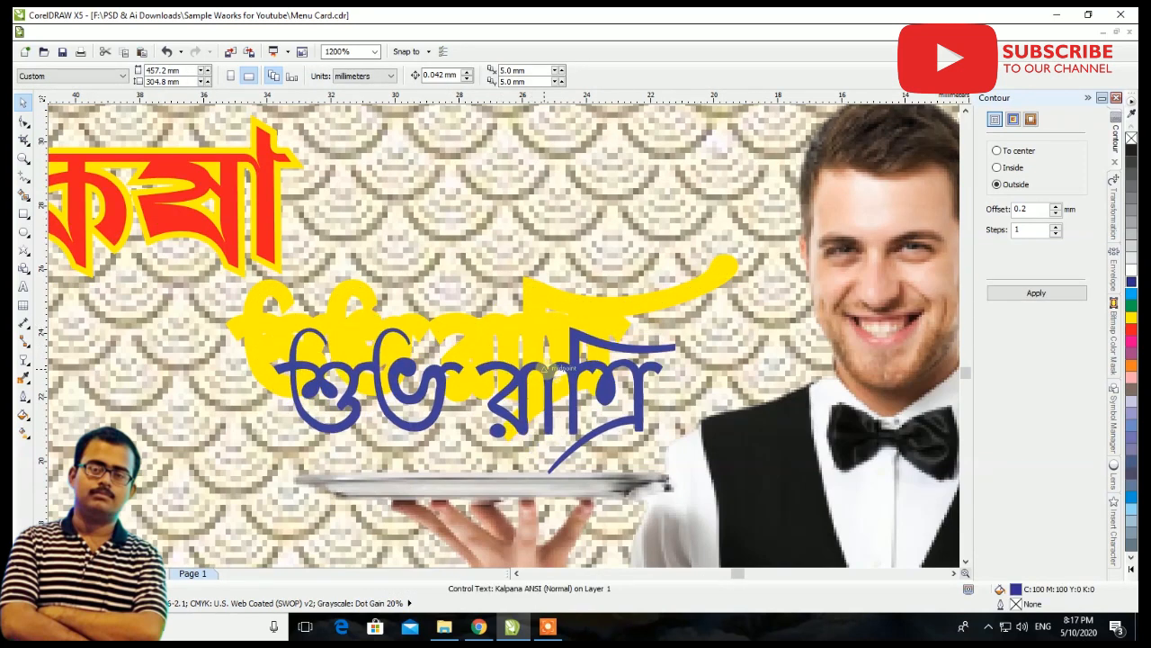
{"action": "left_click", "coordinate": [531, 364]}
{"action": "scroll", "coordinate": [538, 370], "scroll_direction": "down", "scroll_amount": 3}
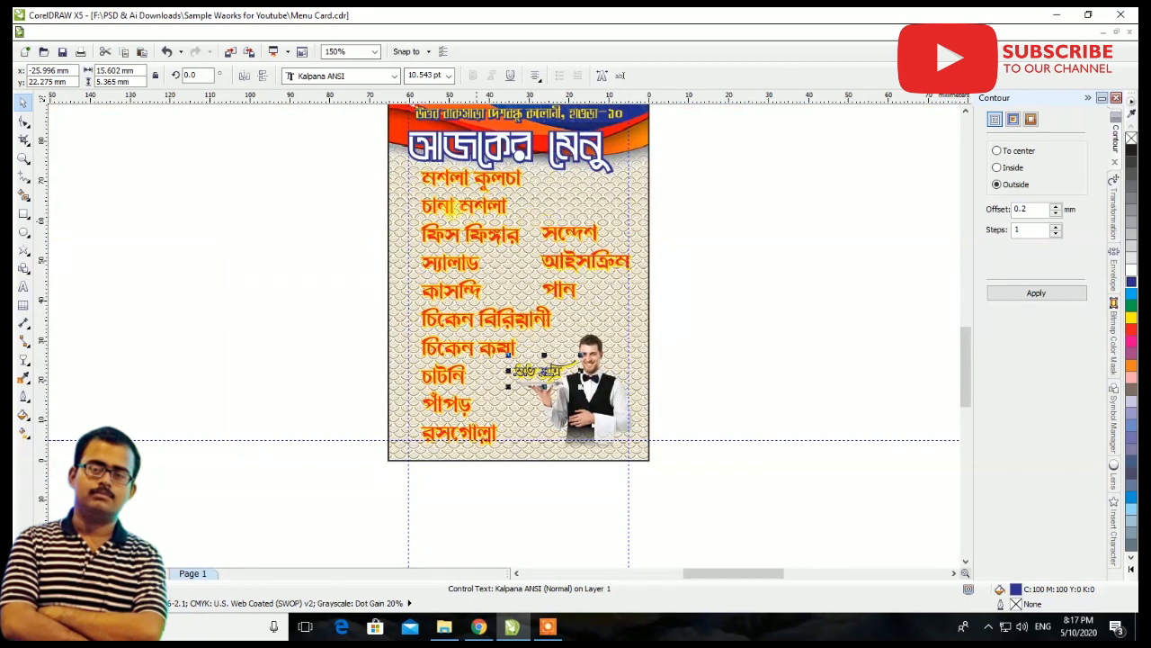
Place a copy of the yellow star in front of the first menu item, মশলা কুলচা, and fill it red
{"action": "scroll", "coordinate": [389, 164], "scroll_direction": "up", "scroll_amount": 1}
{"action": "scroll", "coordinate": [450, 197], "scroll_direction": "down", "scroll_amount": 2}
{"action": "scroll", "coordinate": [462, 203], "scroll_direction": "up", "scroll_amount": 2}
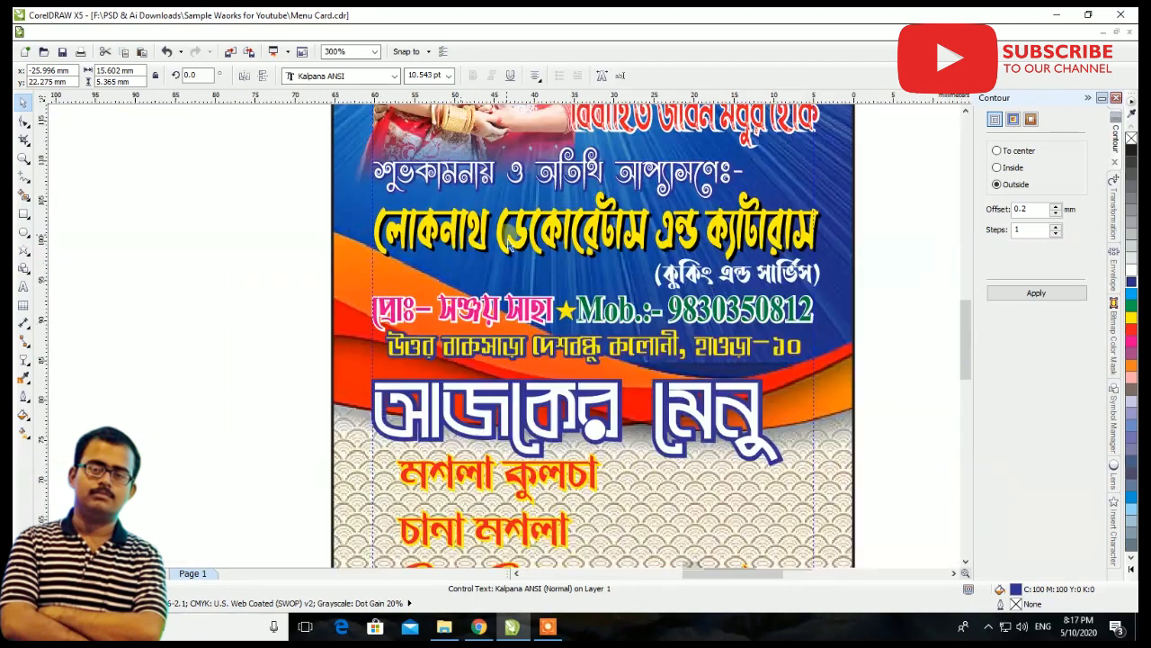
{"action": "left_click", "coordinate": [565, 311]}
{"action": "left_click_drag", "start_coordinate": [565, 311], "coordinate": [387, 472]}
{"action": "scroll", "coordinate": [387, 471], "scroll_direction": "up", "scroll_amount": 2}
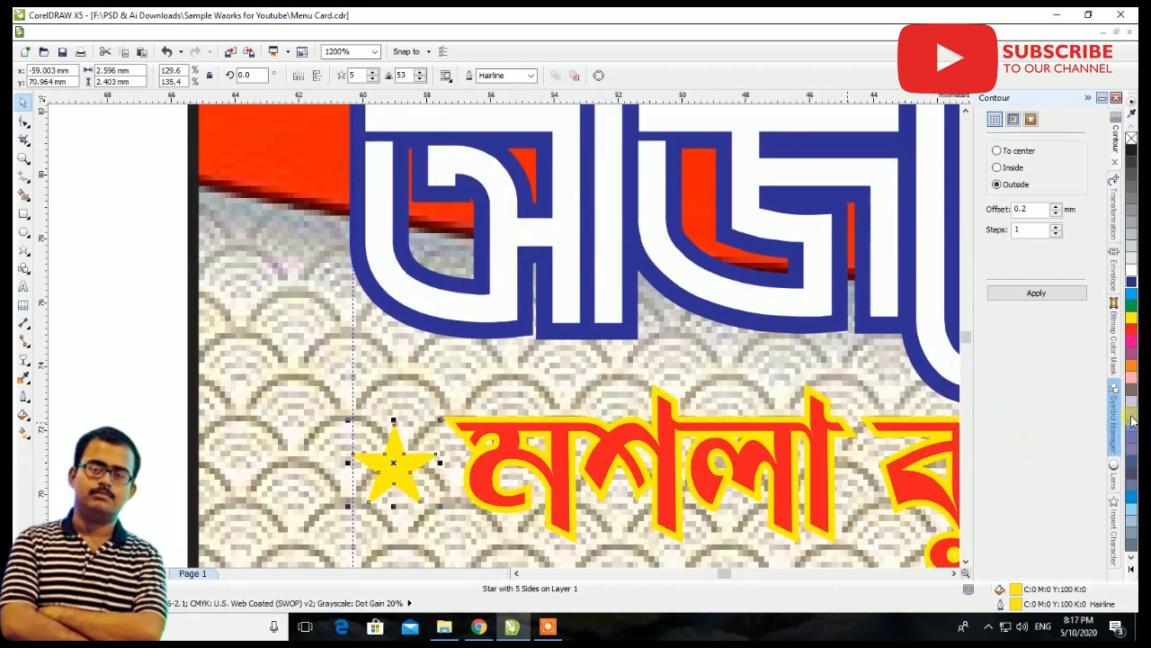
{"action": "left_click", "coordinate": [1132, 329]}
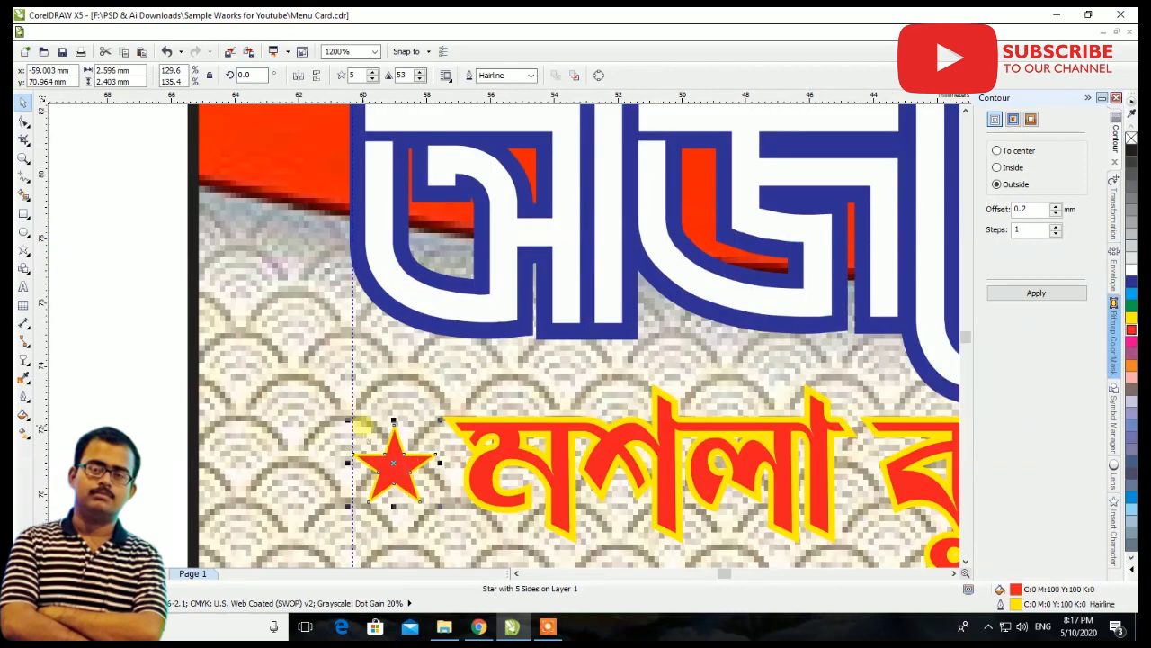
Fill the star beside মশলা কুলচা with magenta (C0 M100 Y0 K0) and enlarge it to about 3.3 mm wide
{"action": "left_click", "coordinate": [1131, 341]}
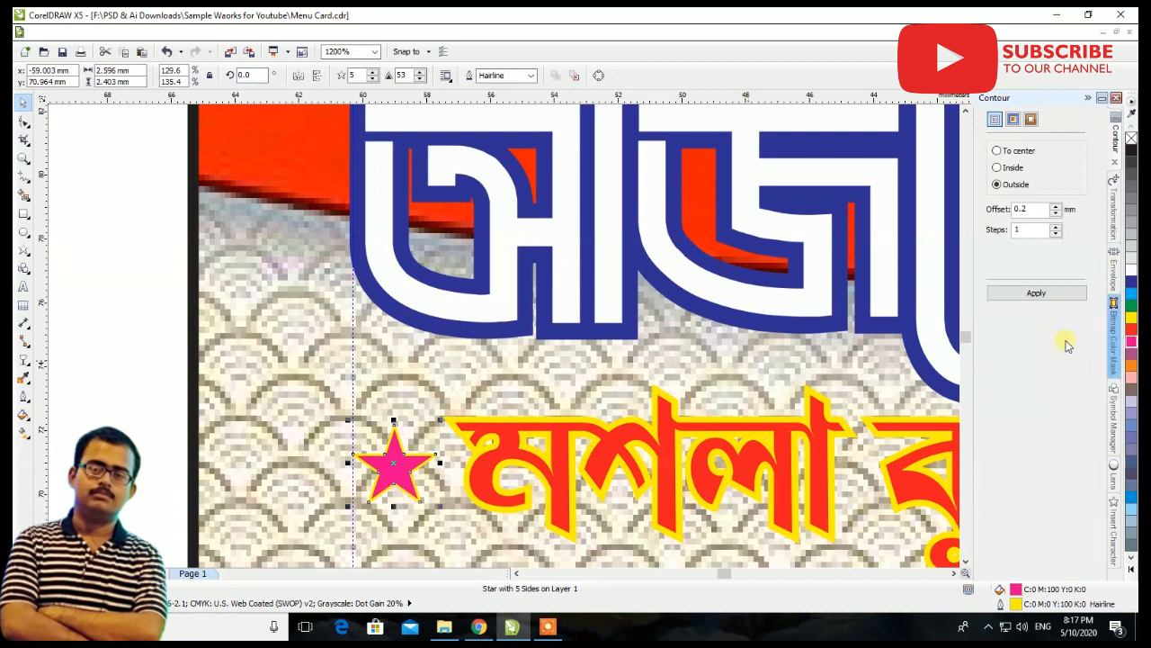
{"action": "mouse_move", "coordinate": [348, 418]}
{"action": "left_mouse_down"}
{"action": "mouse_move", "coordinate": [329, 399]}
{"action": "mouse_move", "coordinate": [335, 409]}
{"action": "left_mouse_up"}
{"action": "left_click_drag", "start_coordinate": [400, 433], "coordinate": [391, 435]}
{"action": "scroll", "coordinate": [438, 379], "scroll_direction": "down", "scroll_amount": 4}
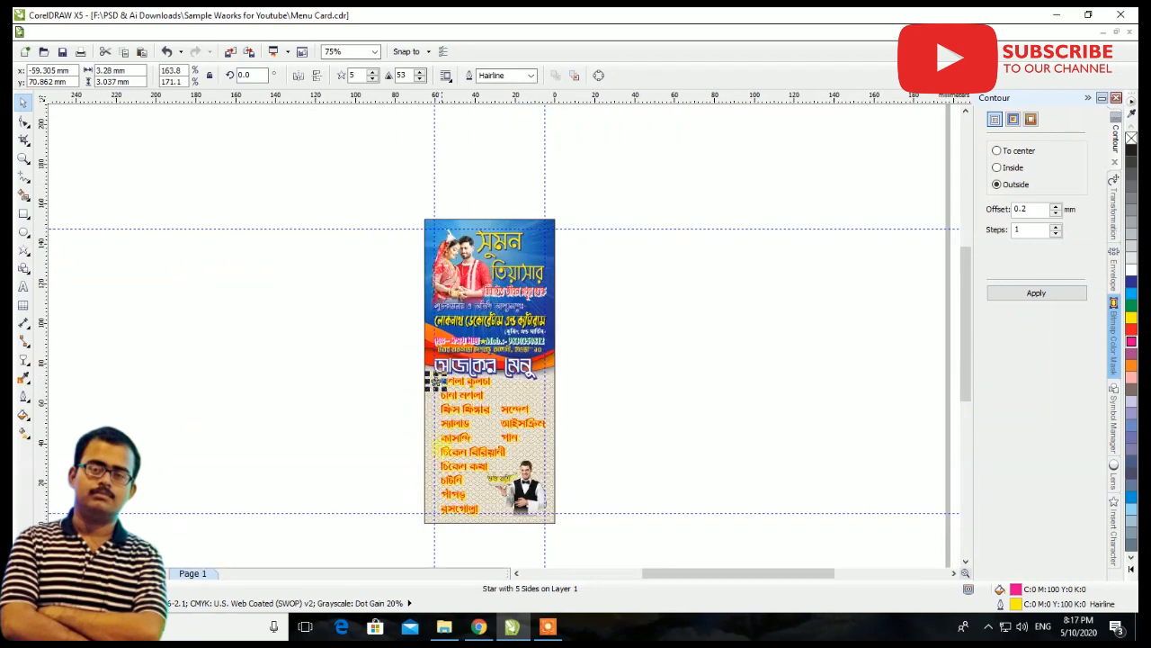
Place a copy of the magenta star beside the last menu item, রসগোল্লা
{"action": "scroll", "coordinate": [433, 494], "scroll_direction": "up", "scroll_amount": 1}
{"action": "left_click_drag", "start_coordinate": [439, 270], "coordinate": [432, 515]}
{"action": "scroll", "coordinate": [434, 524], "scroll_direction": "up", "scroll_amount": 3}
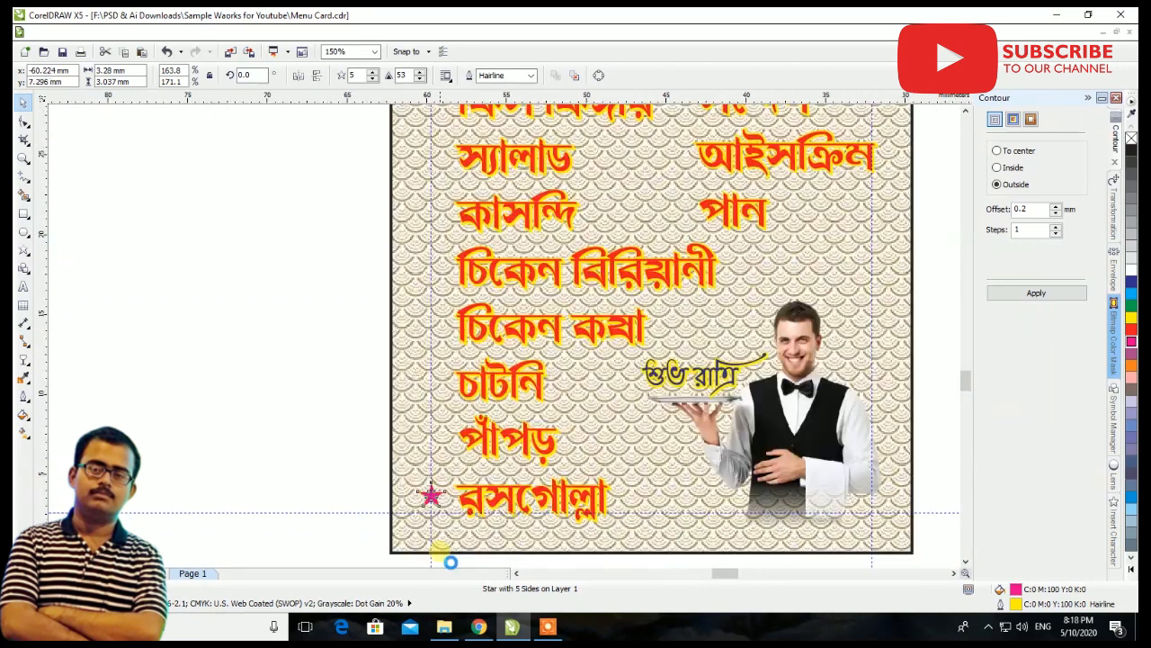
{"action": "scroll", "coordinate": [421, 360], "scroll_direction": "down", "scroll_amount": 3}
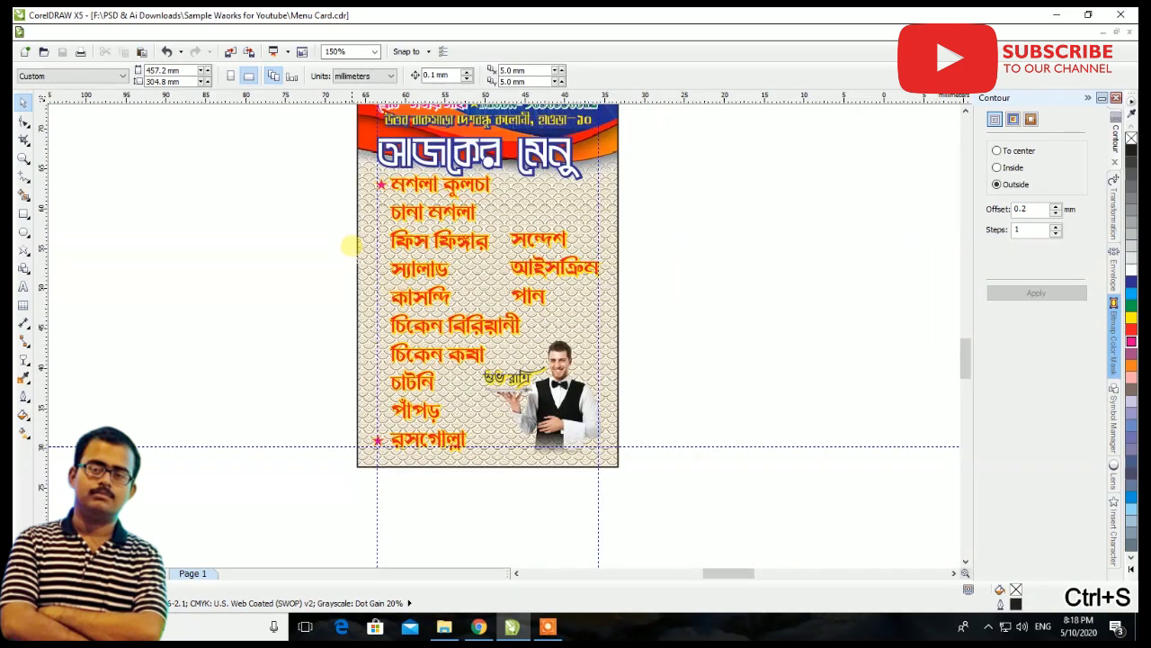
{"action": "scroll", "coordinate": [360, 216], "scroll_direction": "up", "scroll_amount": 1}
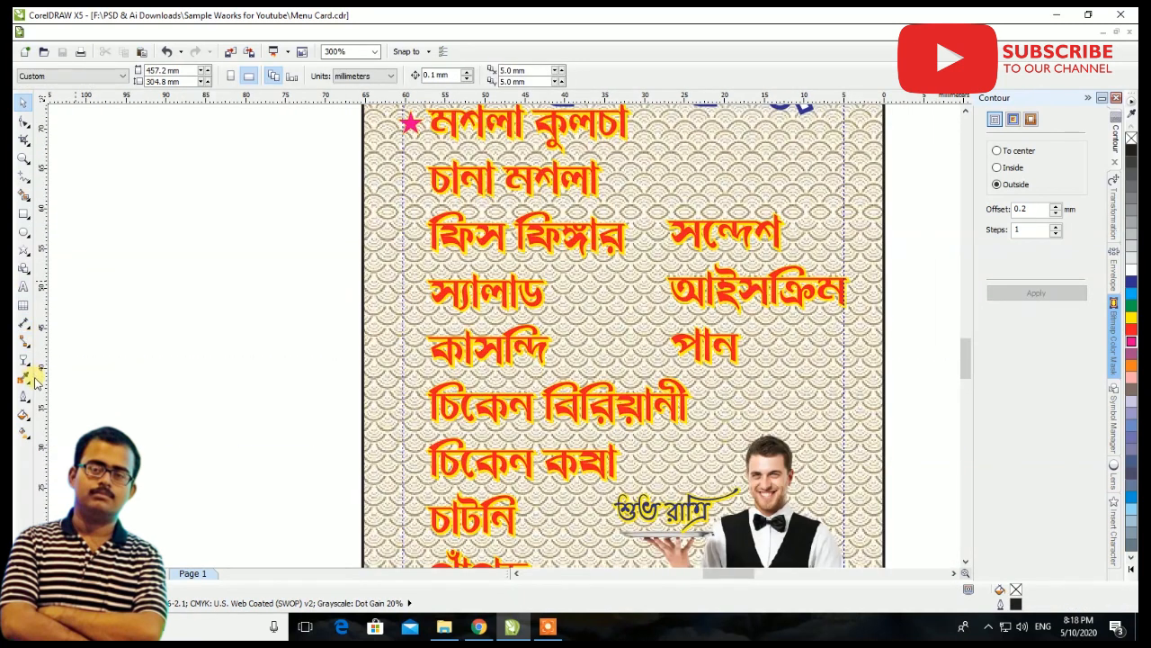
Blend the star beside মশলা কুলচা with the one beside রসগোল্লা, using 9 steps
{"action": "left_click", "coordinate": [24, 341]}
{"action": "left_click", "coordinate": [27, 378]}
{"action": "left_click", "coordinate": [24, 360]}
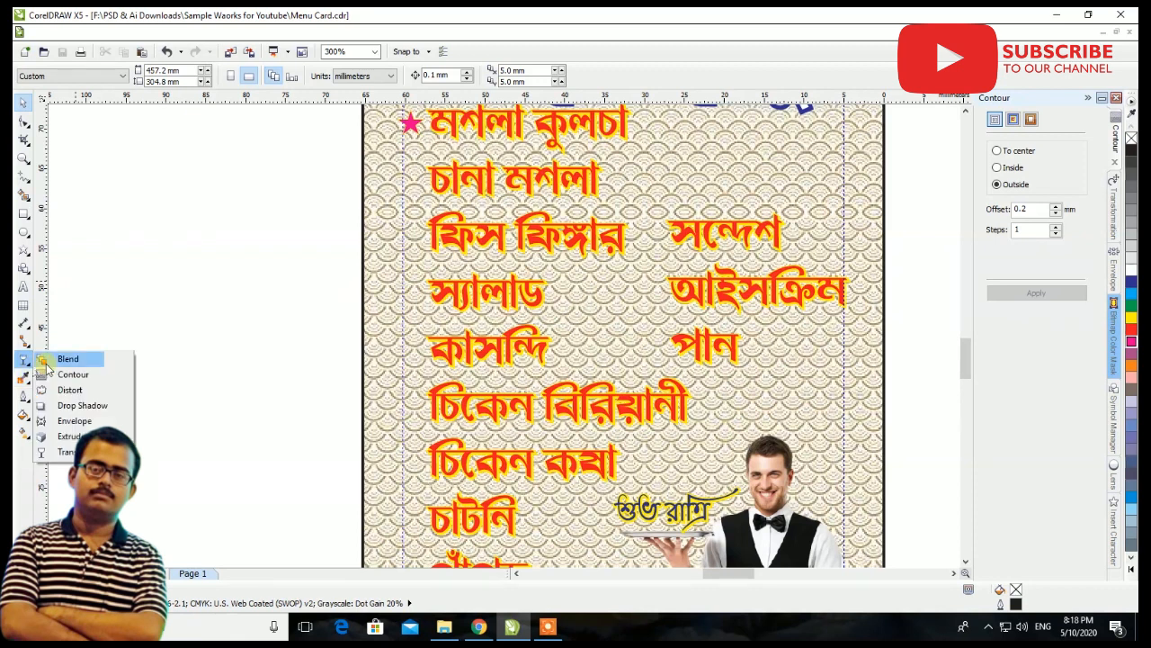
{"action": "left_click", "coordinate": [65, 358]}
{"action": "scroll", "coordinate": [476, 246], "scroll_direction": "down", "scroll_amount": 1}
{"action": "left_click_drag", "start_coordinate": [443, 185], "coordinate": [441, 438]}
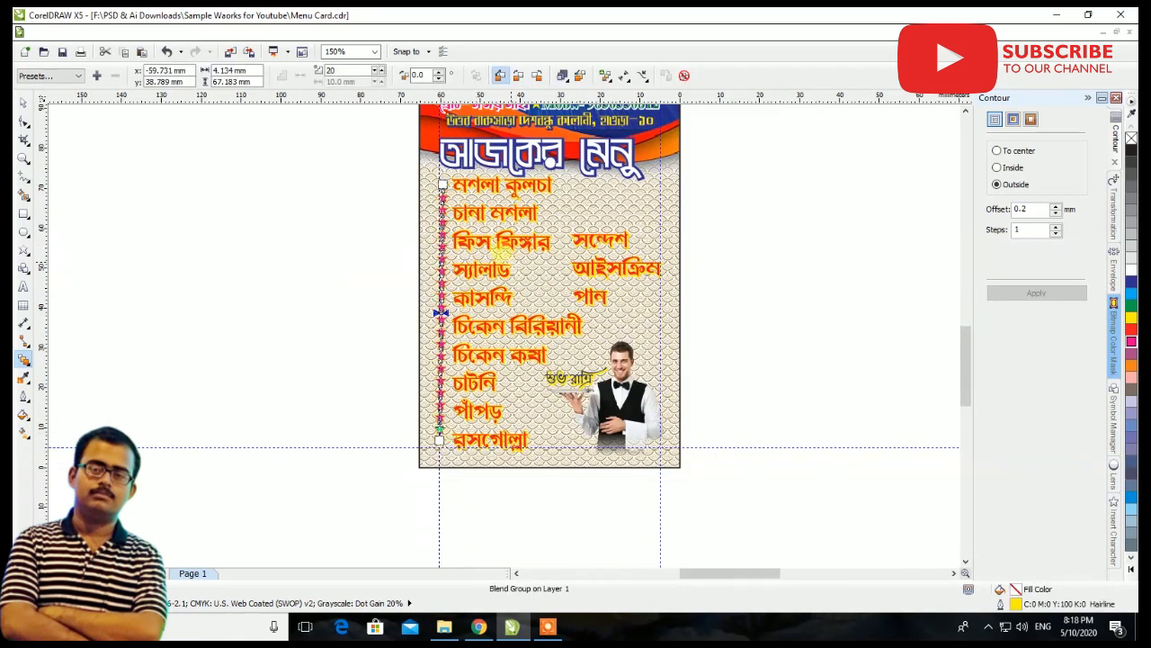
{"action": "double_click", "coordinate": [339, 71]}
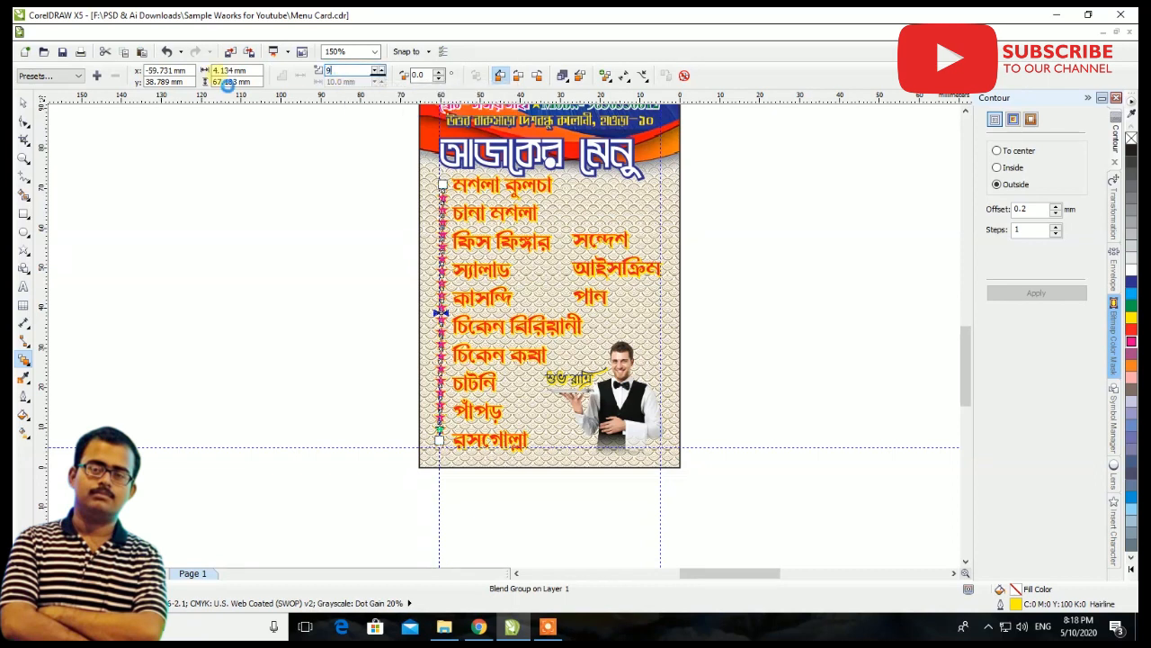
{"action": "key", "text": "Return"}
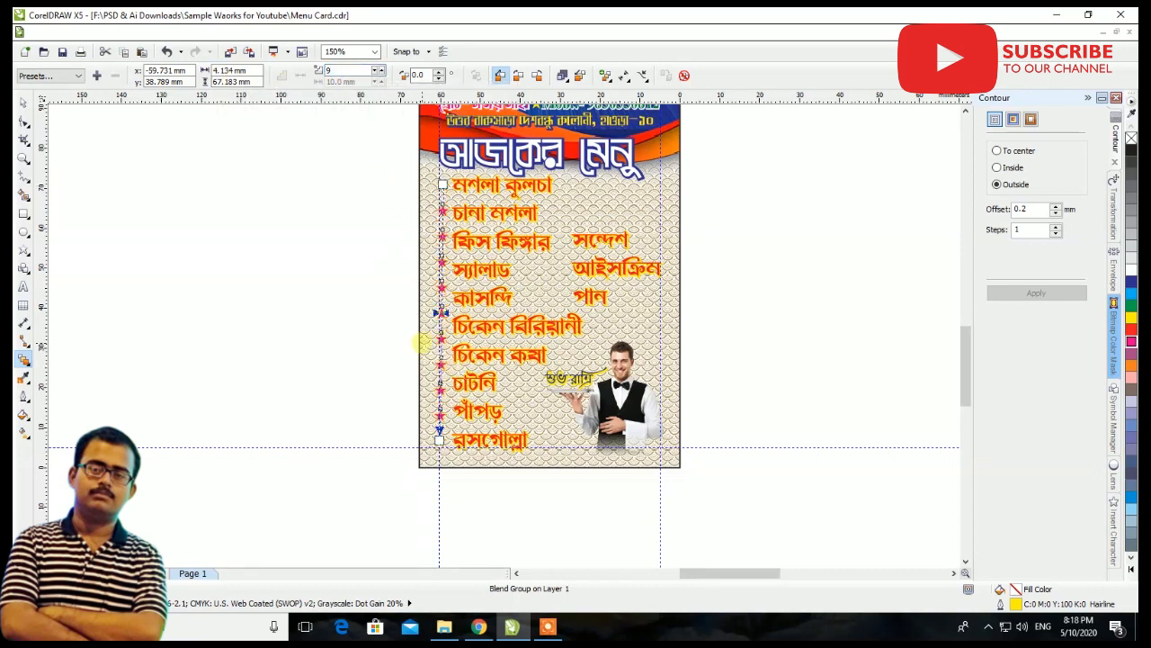
Nudge the star beside রসগোল্লা slightly right and up to line up with the text and the star column
{"action": "scroll", "coordinate": [417, 426], "scroll_direction": "up", "scroll_amount": 2}
{"action": "mouse_move", "coordinate": [417, 434]}
{"action": "left_mouse_down"}
{"action": "mouse_move", "coordinate": [421, 446]}
{"action": "mouse_move", "coordinate": [424, 430]}
{"action": "left_mouse_up"}
{"action": "left_click", "coordinate": [21, 105]}
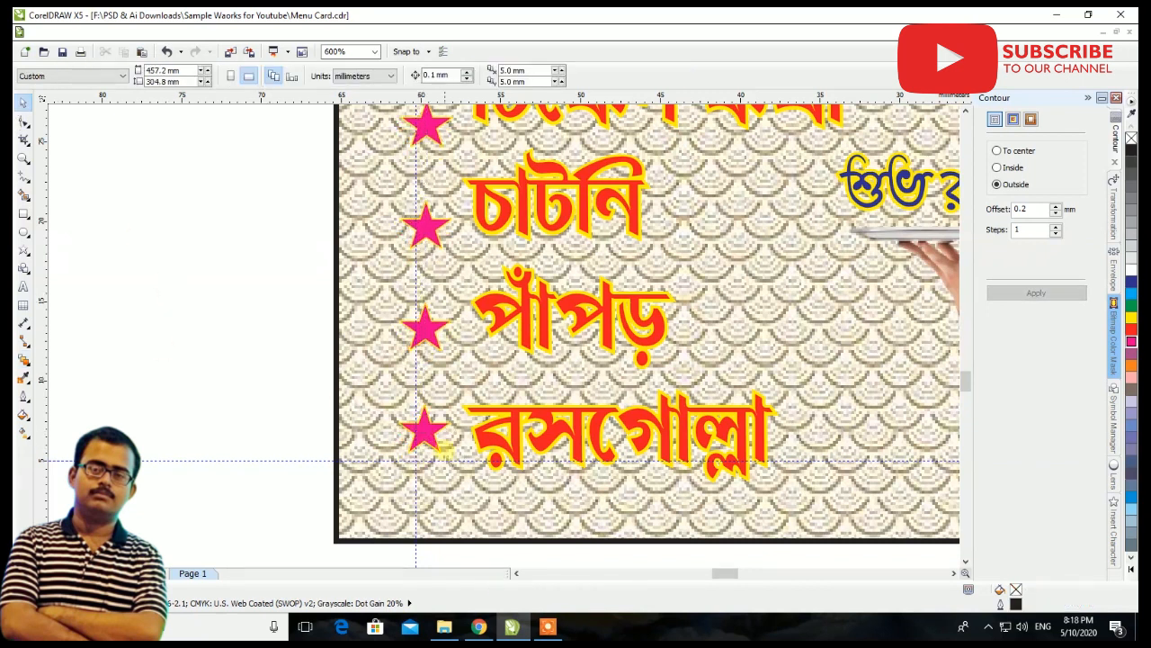
{"action": "scroll", "coordinate": [453, 453], "scroll_direction": "down", "scroll_amount": 2}
{"action": "scroll", "coordinate": [461, 282], "scroll_direction": "up", "scroll_amount": 1}
{"action": "scroll", "coordinate": [438, 224], "scroll_direction": "down", "scroll_amount": 1}
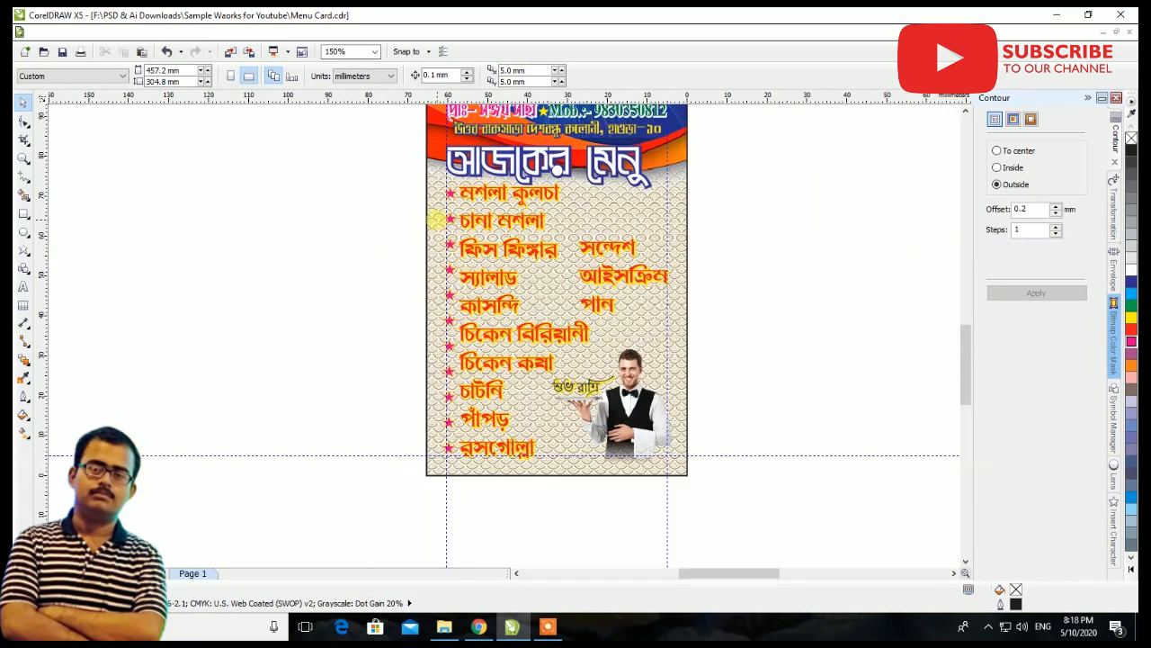
{"action": "left_click_drag", "start_coordinate": [500, 423], "coordinate": [499, 424]}
{"action": "left_click", "coordinate": [351, 430]}
Break the star blend apart and ungroup its nine intermediate stars
{"action": "left_click", "coordinate": [450, 423]}
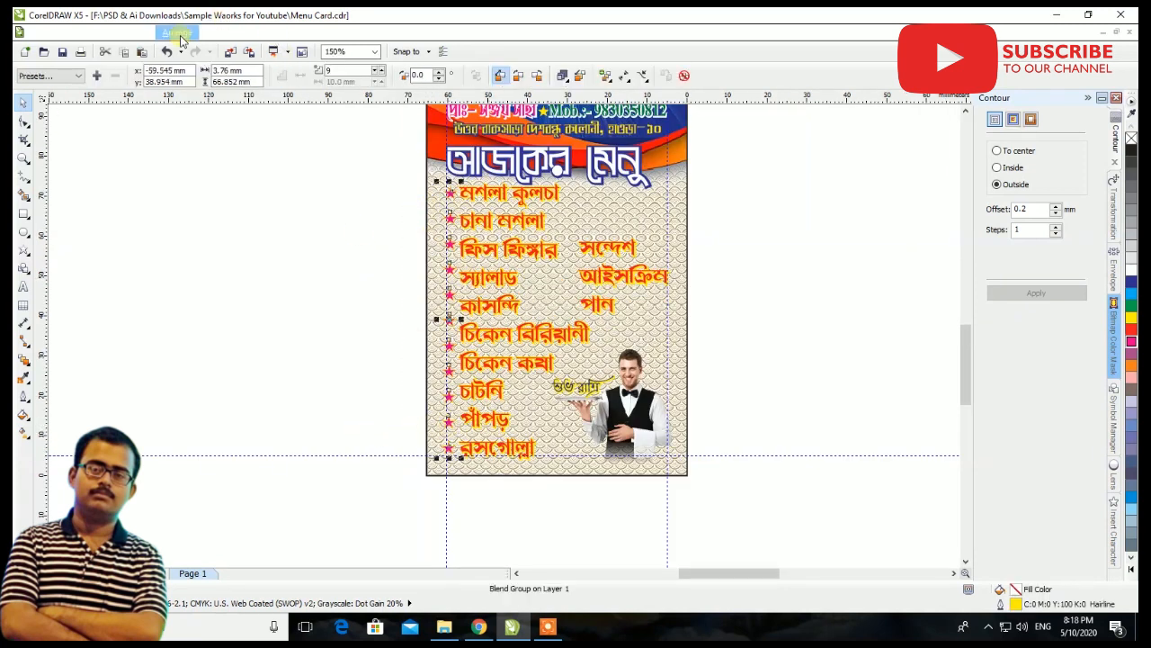
{"action": "left_click", "coordinate": [176, 31]}
{"action": "left_click", "coordinate": [218, 188]}
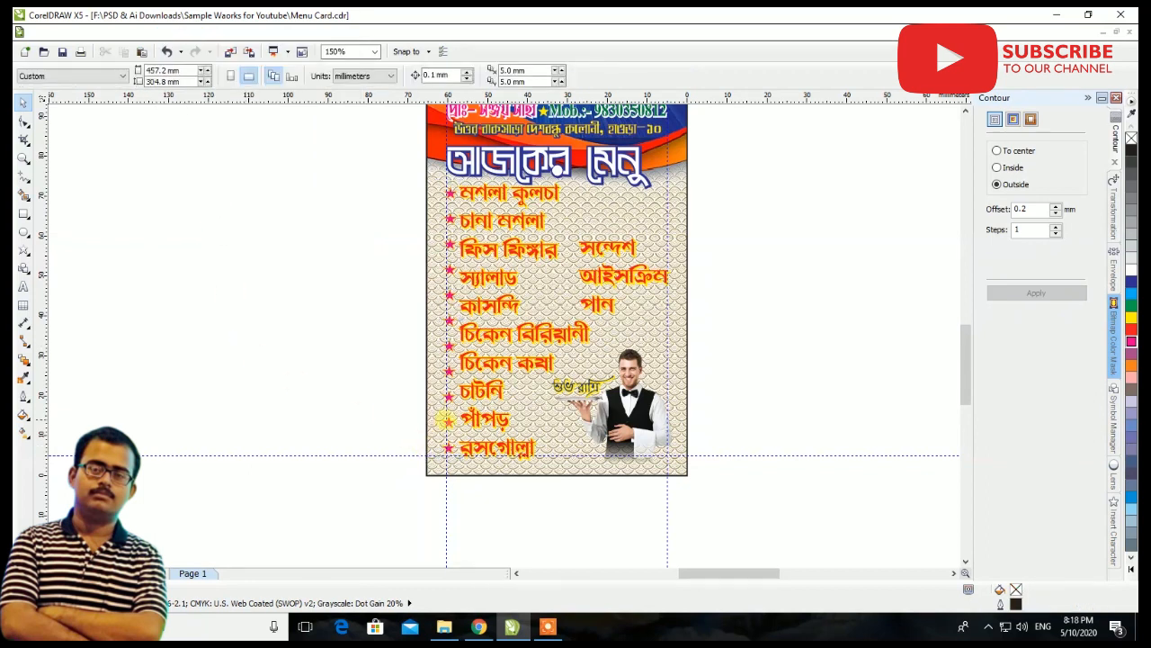
{"action": "left_click", "coordinate": [447, 420]}
{"action": "left_click", "coordinate": [449, 422]}
{"action": "scroll", "coordinate": [450, 422], "scroll_direction": "up", "scroll_amount": 3}
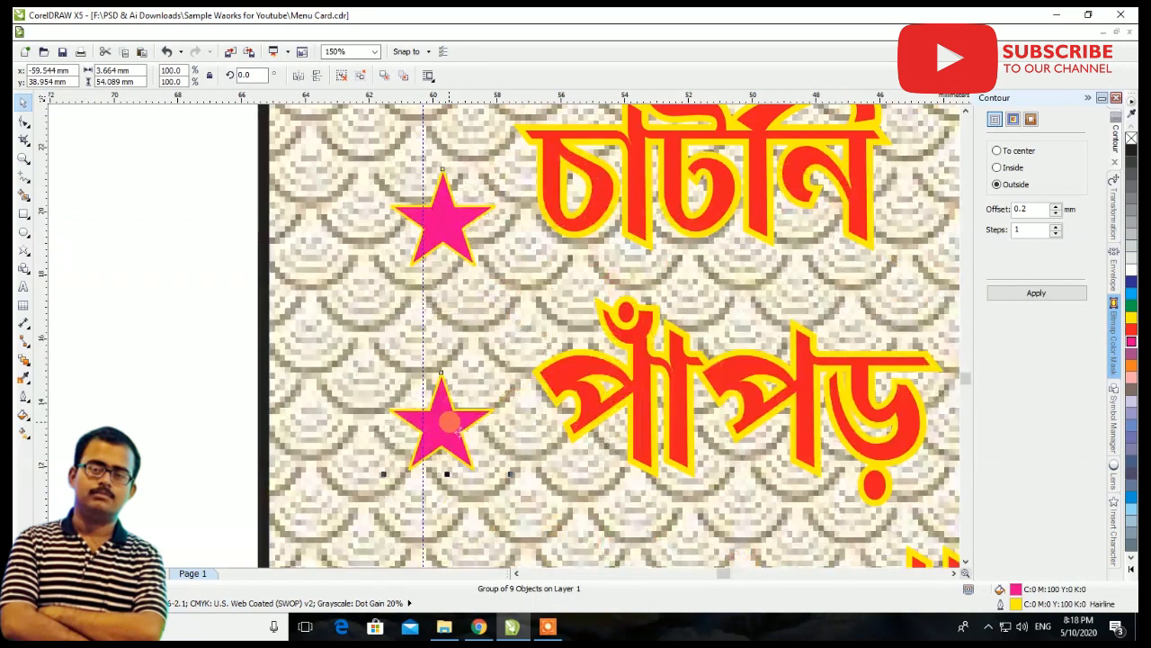
{"action": "left_click", "coordinate": [361, 76]}
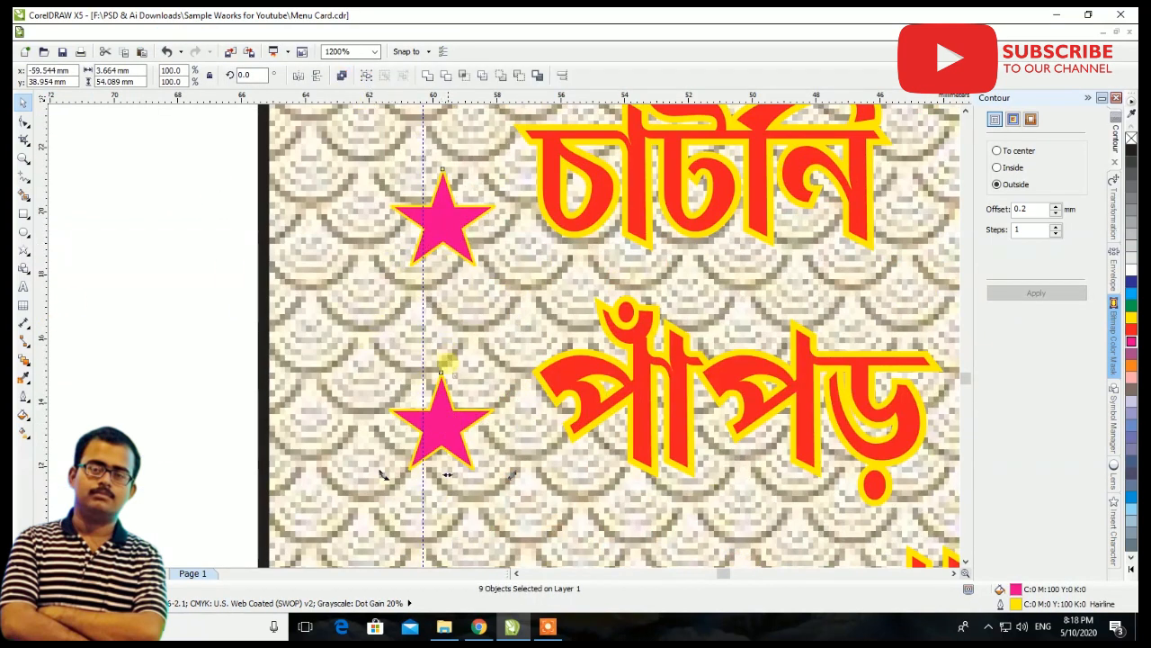
Move the two stars near চাটনি and পাঁপড় slightly up and right so each sits beside its item
{"action": "scroll", "coordinate": [444, 358], "scroll_direction": "down", "scroll_amount": 1}
{"action": "left_click", "coordinate": [322, 299]}
{"action": "left_click", "coordinate": [445, 390]}
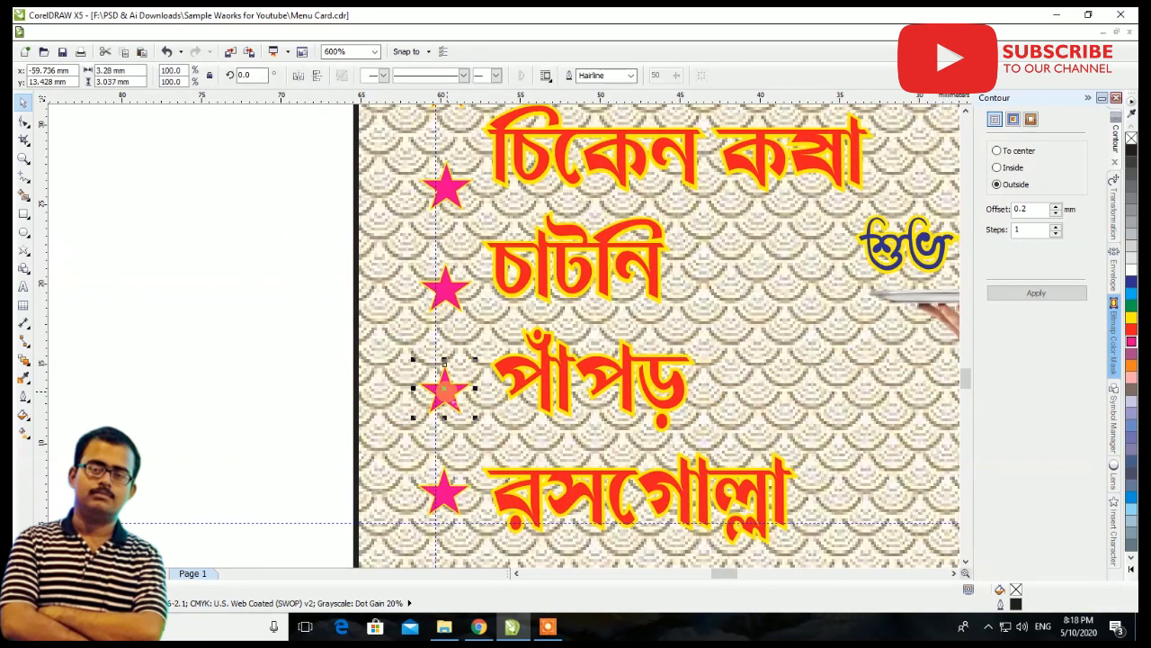
{"action": "left_click", "coordinate": [447, 290], "text": "shift"}
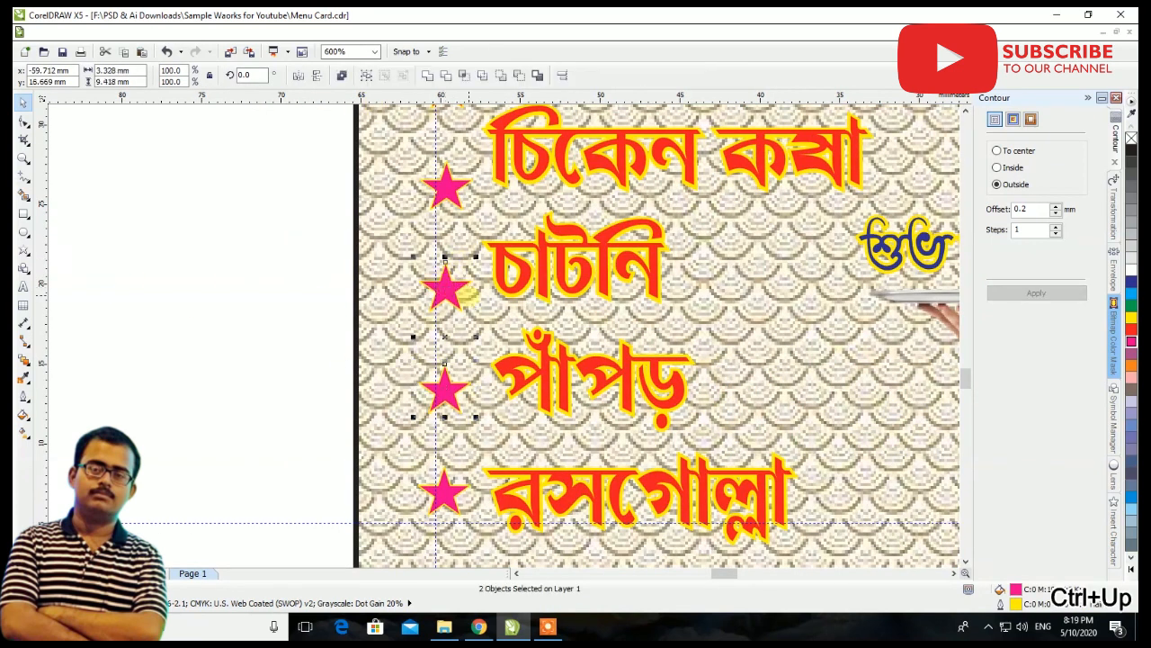
{"action": "mouse_move", "coordinate": [455, 291]}
{"action": "left_mouse_down"}
{"action": "mouse_move", "coordinate": [449, 272]}
{"action": "mouse_move", "coordinate": [462, 280]}
{"action": "left_mouse_up"}
{"action": "scroll", "coordinate": [462, 281], "scroll_direction": "down", "scroll_amount": 2}
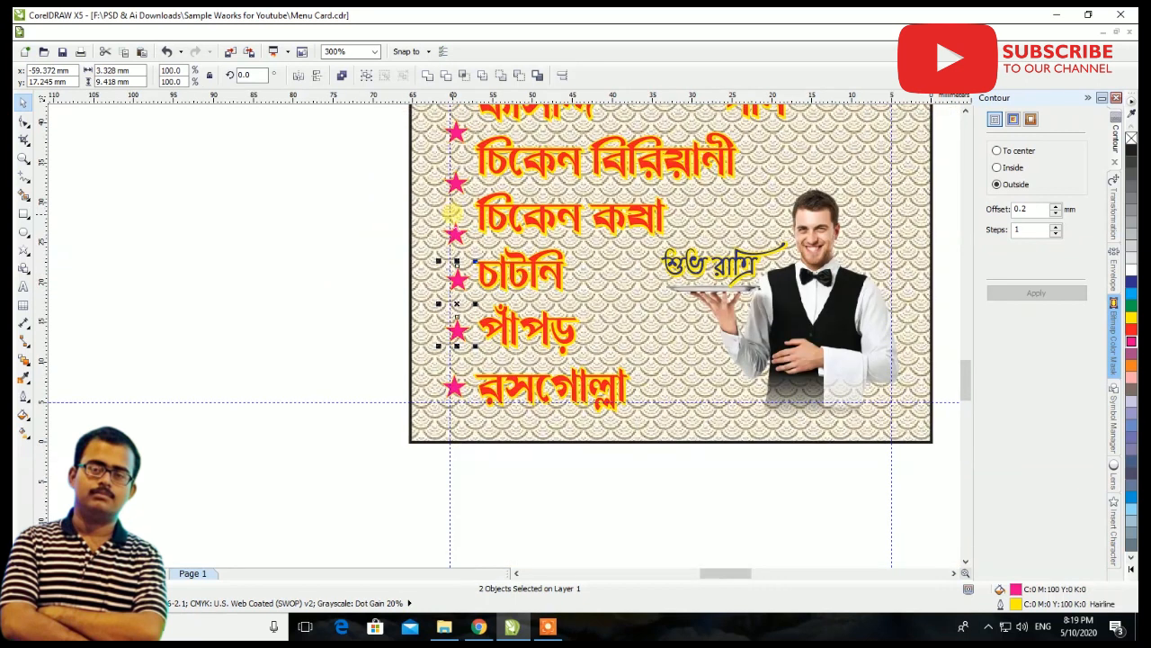
Move two stars of the bullet column beside চিকেন বিরিয়ানী and চিকেন কষা
{"action": "scroll", "coordinate": [460, 171], "scroll_direction": "up", "scroll_amount": 2}
{"action": "left_click_drag", "start_coordinate": [453, 294], "coordinate": [463, 257]}
{"action": "scroll", "coordinate": [458, 230], "scroll_direction": "down", "scroll_amount": 6}
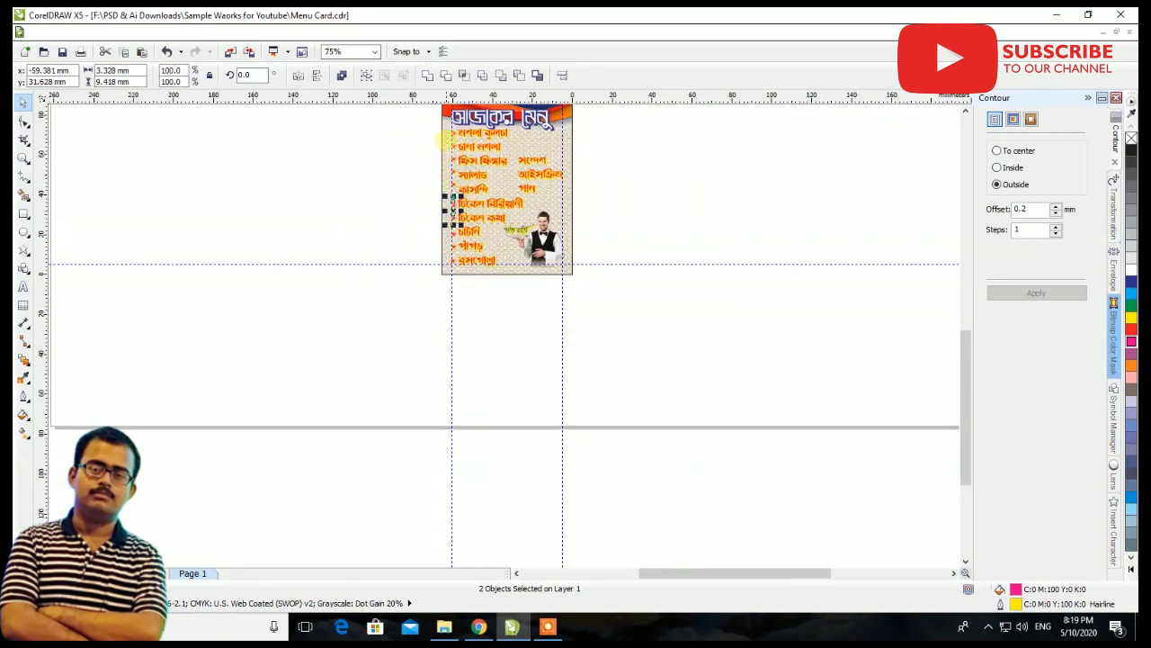
{"action": "scroll", "coordinate": [450, 193], "scroll_direction": "up", "scroll_amount": 5}
{"action": "left_click", "coordinate": [396, 287]}
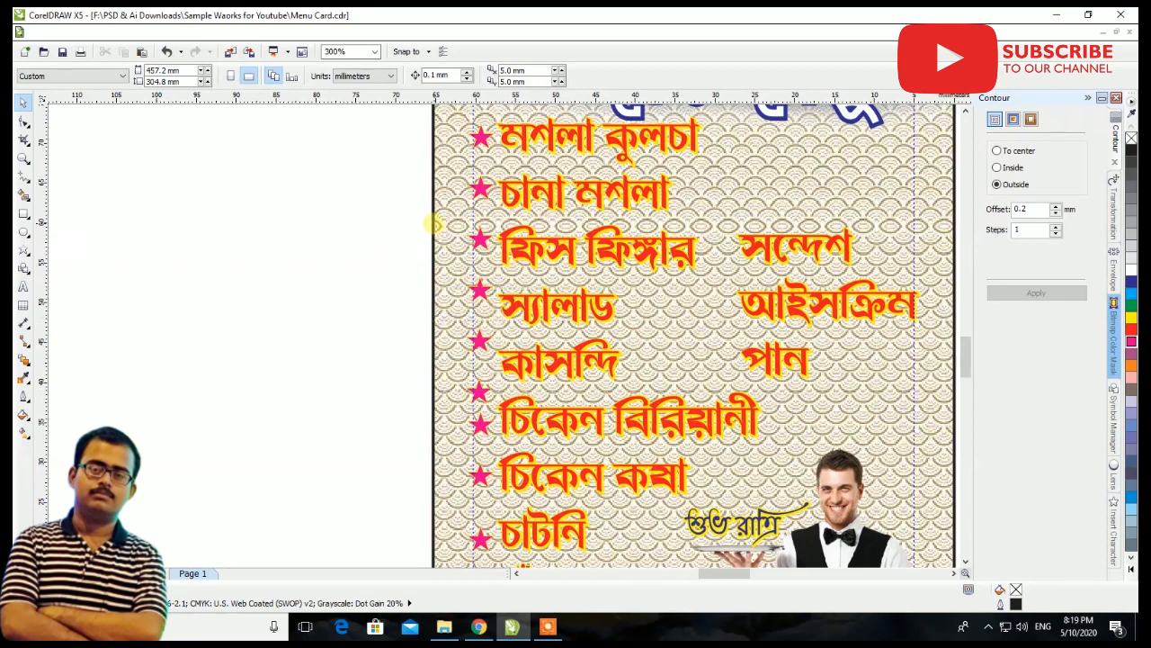
Remove the surplus star and reposition the upper stars so each sits beside its item from চানা মশলা to কাসন্দি
{"action": "left_click", "coordinate": [510, 333]}
{"action": "key", "text": "ctrl+z"}
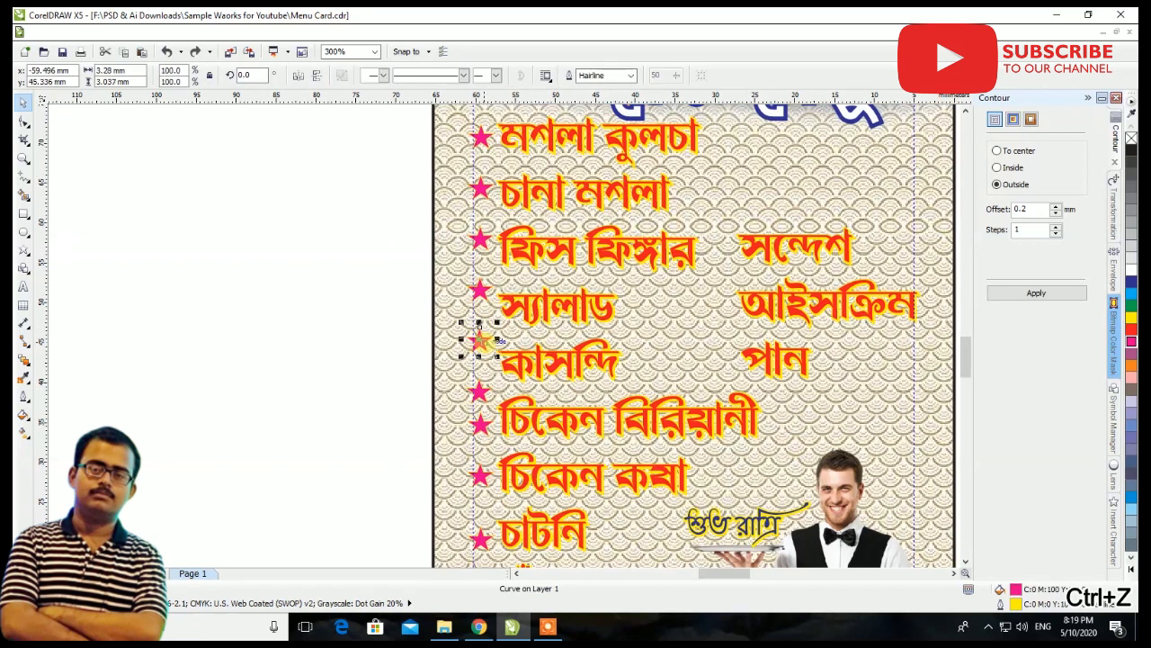
{"action": "left_click_drag", "start_coordinate": [481, 388], "coordinate": [482, 306]}
{"action": "left_click_drag", "start_coordinate": [480, 240], "coordinate": [484, 248]}
{"action": "left_click_drag", "start_coordinate": [480, 188], "coordinate": [477, 180]}
{"action": "scroll", "coordinate": [477, 180], "scroll_direction": "up", "scroll_amount": 2}
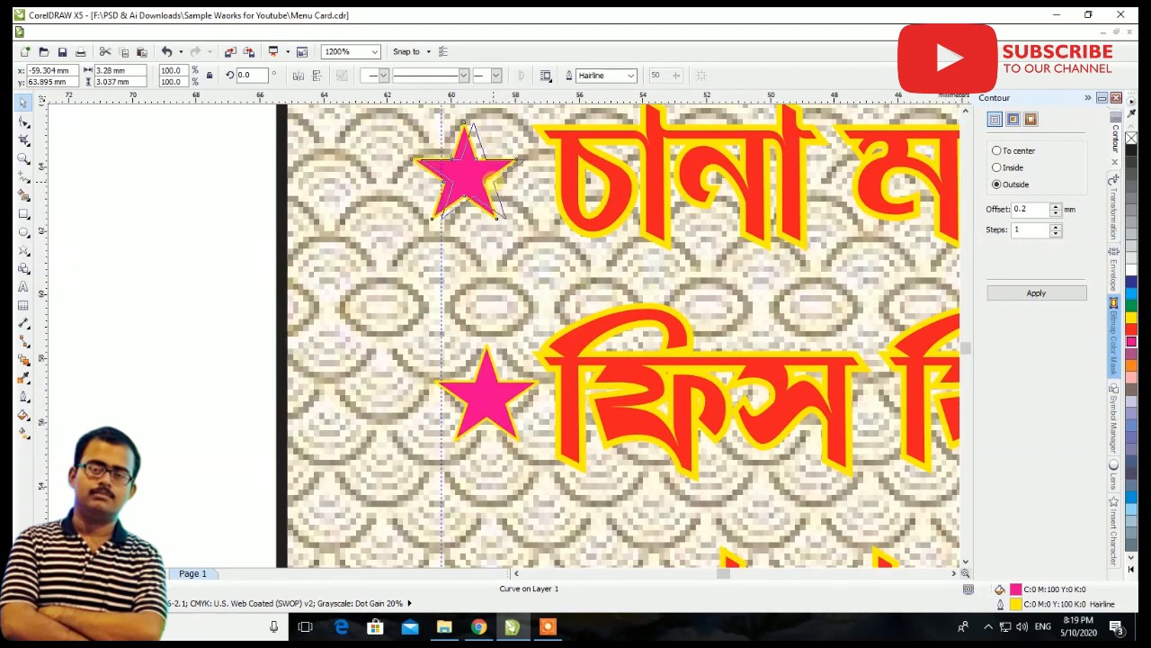
{"action": "scroll", "coordinate": [459, 211], "scroll_direction": "down", "scroll_amount": 2}
{"action": "scroll", "coordinate": [423, 247], "scroll_direction": "down", "scroll_amount": 2}
Add a vertical guideline at about -57.9 mm along the right edge of the star column
{"action": "left_click", "coordinate": [401, 257]}
{"action": "scroll", "coordinate": [466, 277], "scroll_direction": "up", "scroll_amount": 3}
{"action": "left_click_drag", "start_coordinate": [41, 272], "coordinate": [467, 299]}
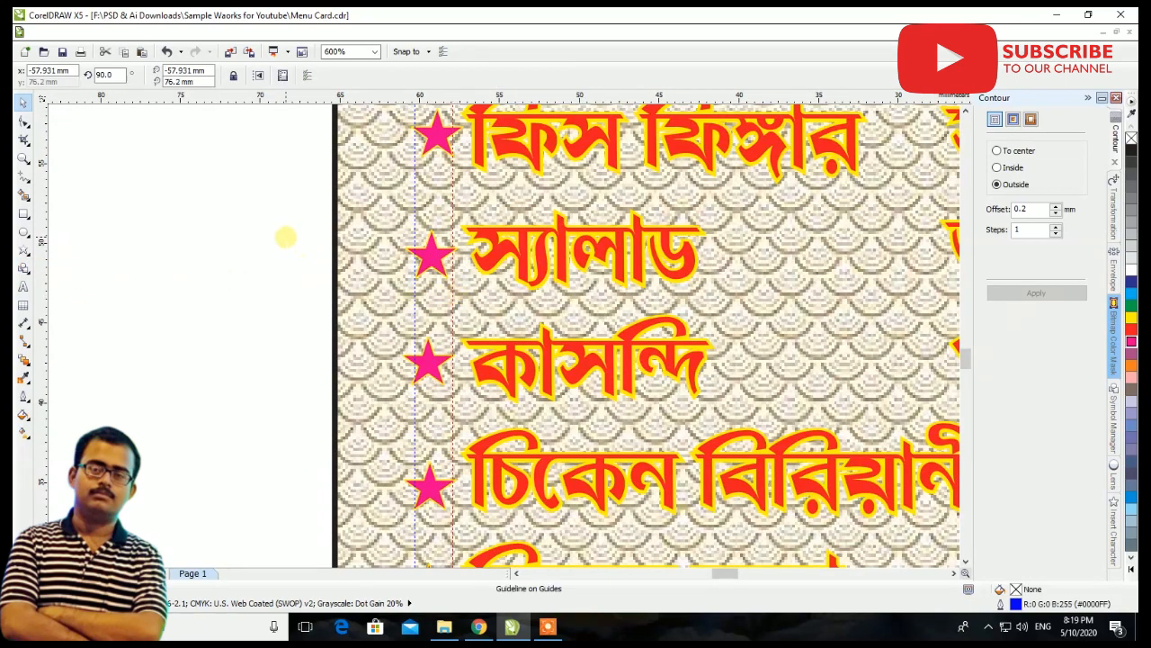
{"action": "scroll", "coordinate": [424, 303], "scroll_direction": "down", "scroll_amount": 3}
Fit the ফিস ফিঙ্গার star between the two star guidelines and select it together with the two stars above it
{"action": "scroll", "coordinate": [408, 256], "scroll_direction": "up", "scroll_amount": 4}
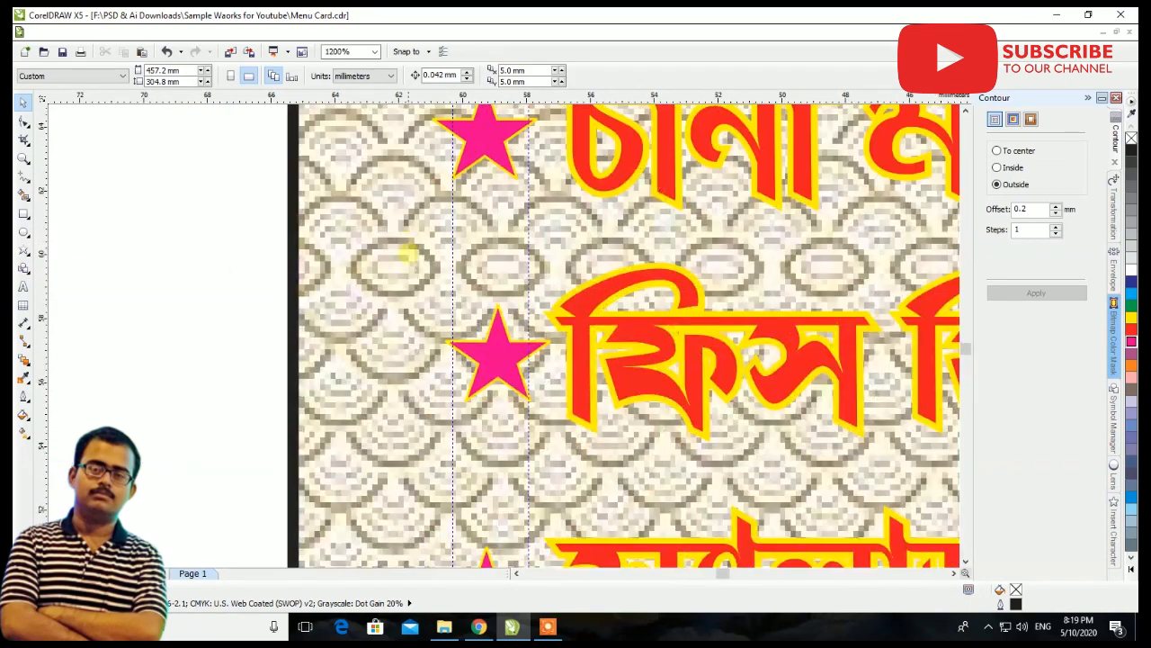
{"action": "left_click", "coordinate": [495, 359]}
{"action": "scroll", "coordinate": [494, 363], "scroll_direction": "up", "scroll_amount": 1}
{"action": "left_click_drag", "start_coordinate": [483, 355], "coordinate": [461, 353]}
{"action": "left_click_drag", "start_coordinate": [465, 349], "coordinate": [476, 354]}
{"action": "scroll", "coordinate": [476, 354], "scroll_direction": "down", "scroll_amount": 3}
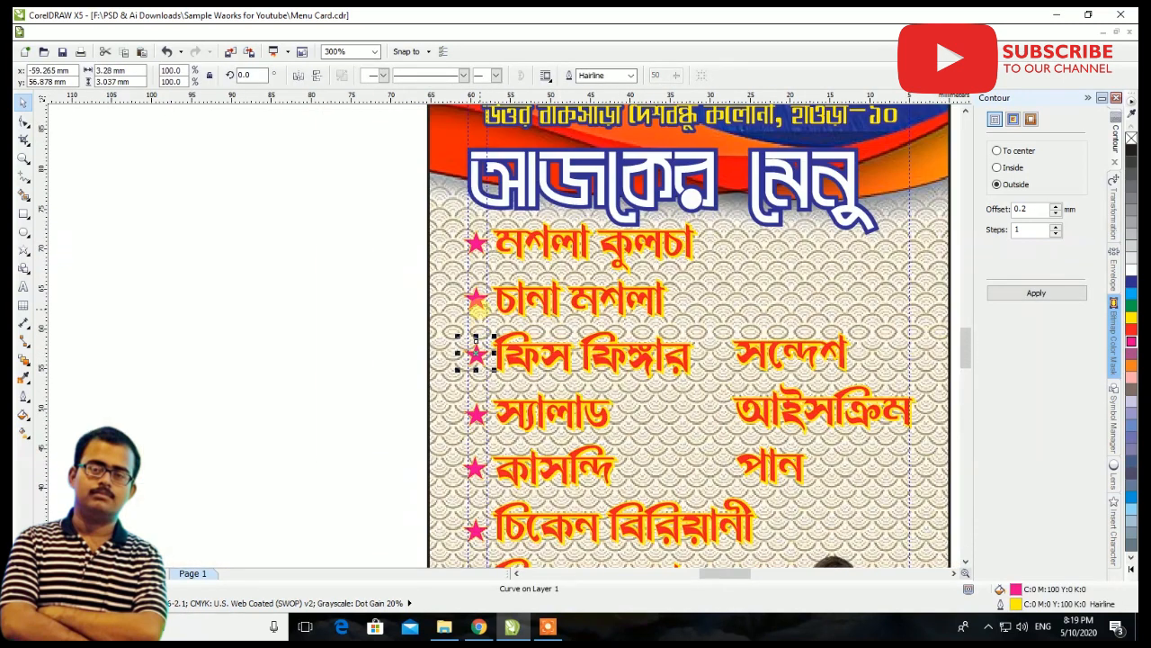
{"action": "left_click", "coordinate": [476, 299], "text": "shift"}
{"action": "left_click", "coordinate": [475, 245], "text": "shift"}
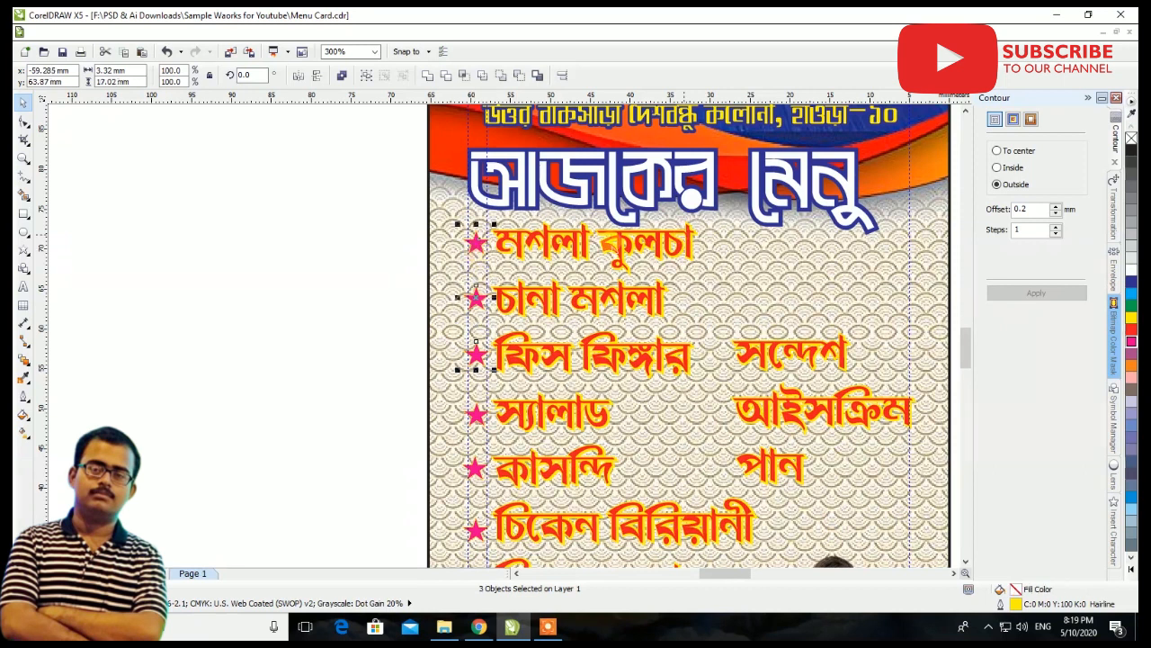
Place a copy of the ফিস ফিঙ্গার star in front of সন্দেশ in the second menu column
{"action": "left_click", "coordinate": [472, 356]}
{"action": "left_click_drag", "start_coordinate": [471, 356], "coordinate": [659, 316]}
{"action": "right_click", "coordinate": [723, 361]}
{"action": "scroll", "coordinate": [723, 361], "scroll_direction": "up", "scroll_amount": 3}
{"action": "scroll", "coordinate": [661, 315], "scroll_direction": "down", "scroll_amount": 2}
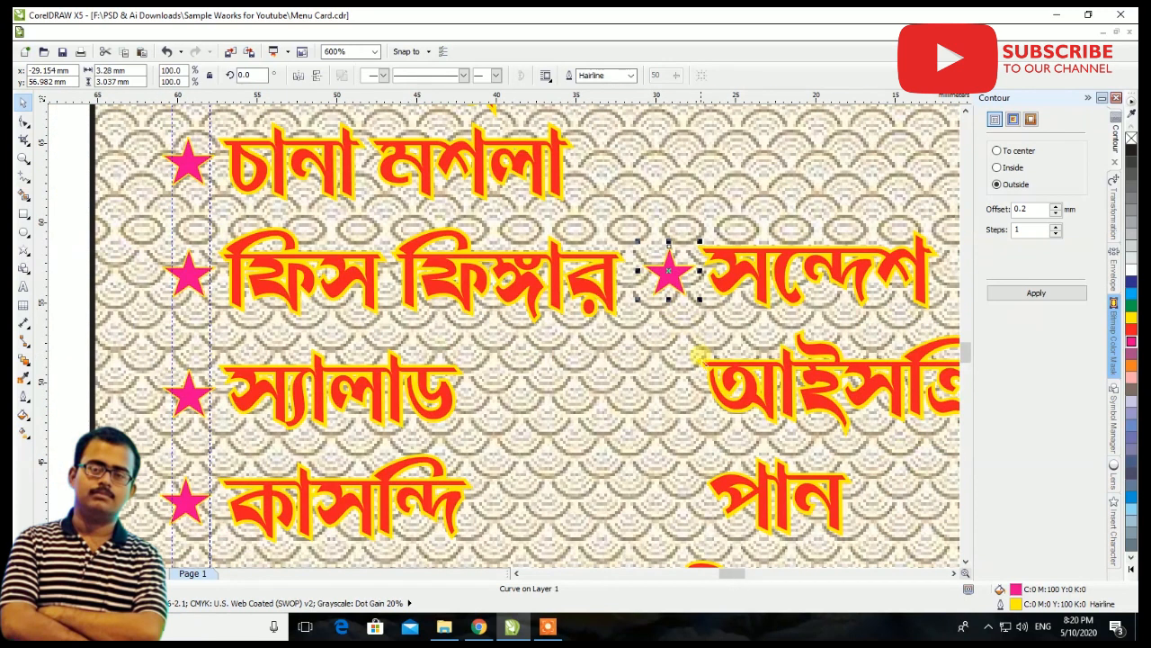
Copy the সন্দেশ star in front of আইসক্রিম and পান
{"action": "left_click_drag", "start_coordinate": [680, 266], "coordinate": [681, 442]}
{"action": "right_click", "coordinate": [682, 390]}
{"action": "scroll", "coordinate": [681, 390], "scroll_direction": "down", "scroll_amount": 1}
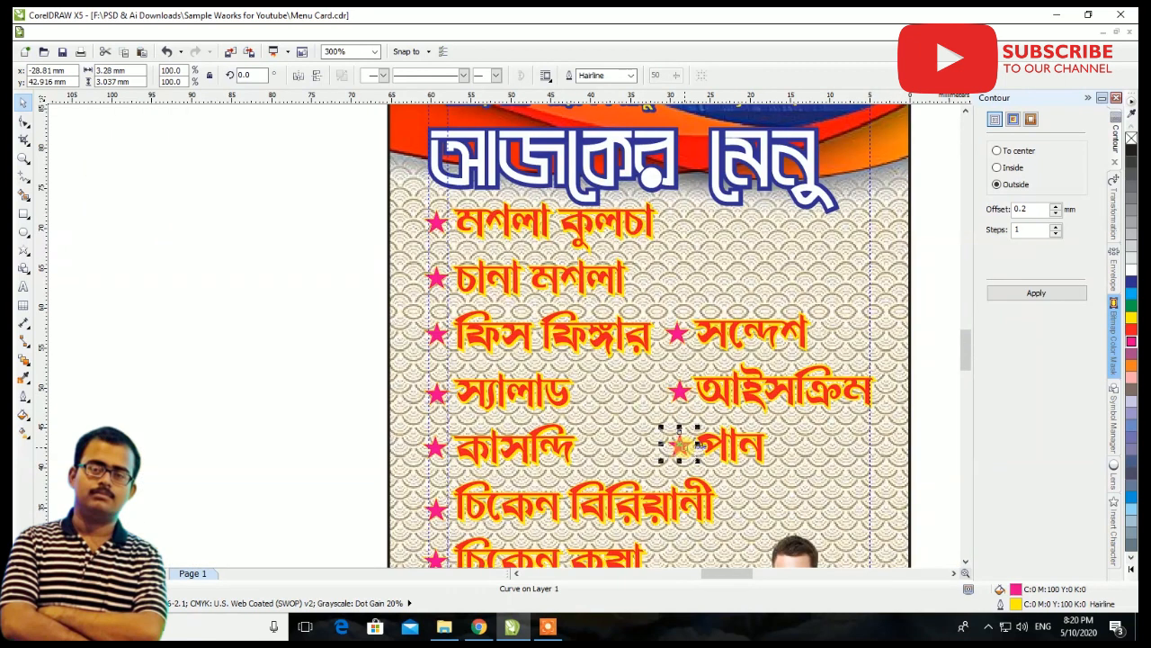
{"action": "scroll", "coordinate": [681, 442], "scroll_direction": "down", "scroll_amount": 2}
{"action": "left_click", "coordinate": [771, 365]}
{"action": "scroll", "coordinate": [737, 466], "scroll_direction": "down", "scroll_amount": 1}
{"action": "scroll", "coordinate": [739, 468], "scroll_direction": "up", "scroll_amount": 2}
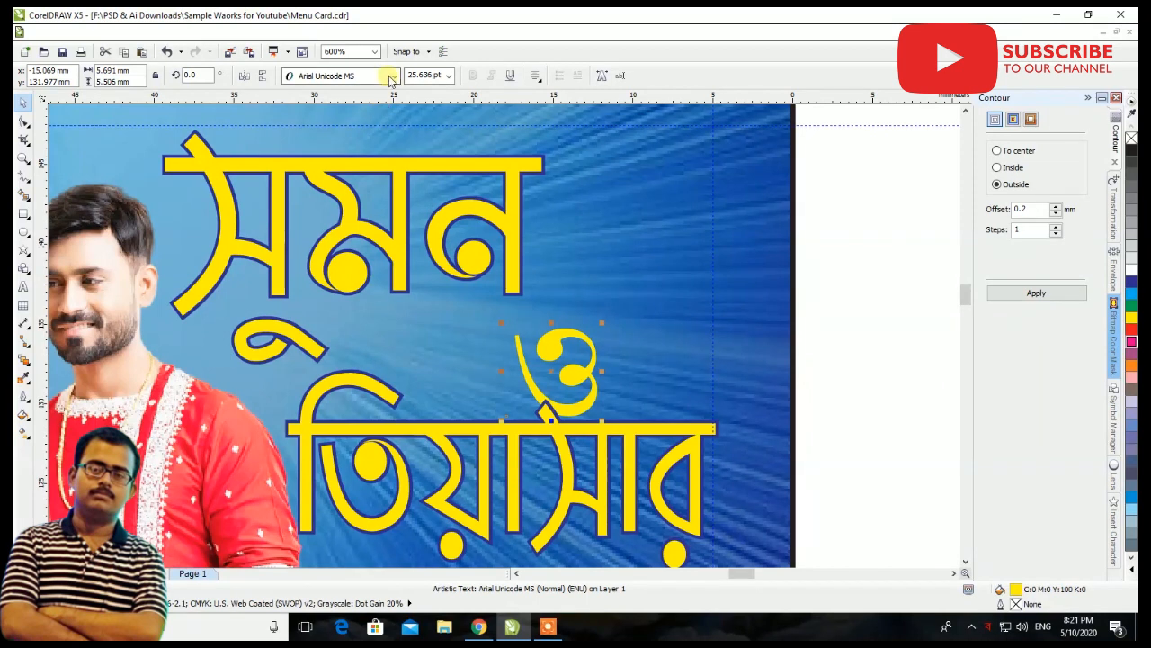
Set the yellow ও in the Durbar font at about 29 pt and place it between the couple's two names
{"action": "left_click", "coordinate": [392, 77]}
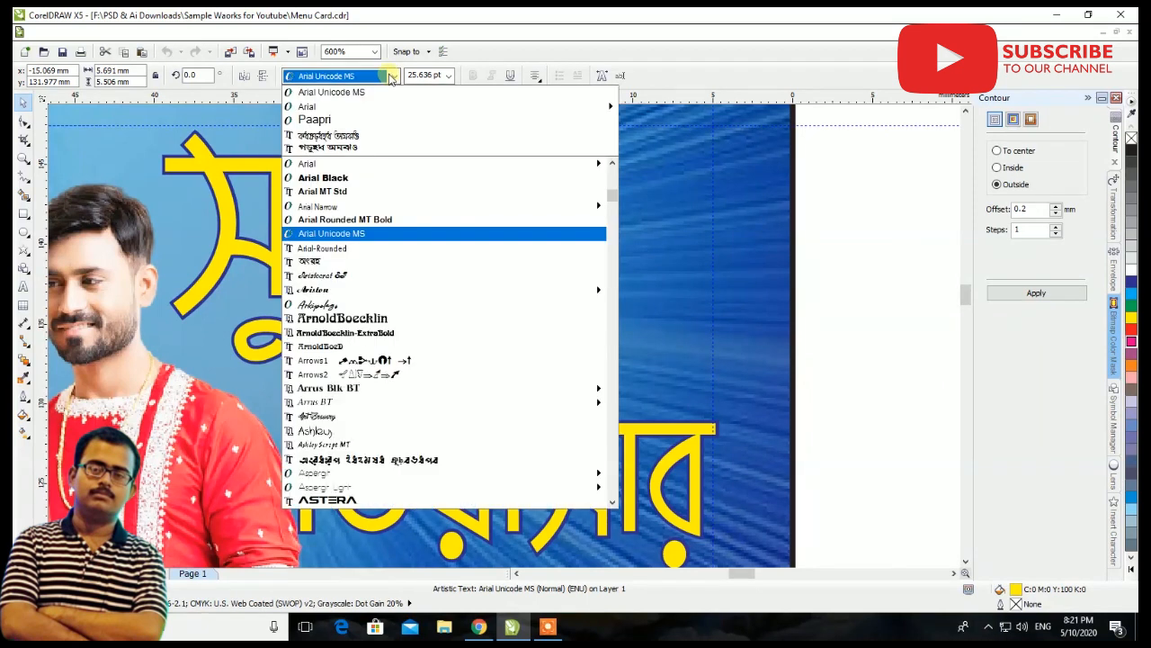
{"action": "type", "text": "Durbar"}
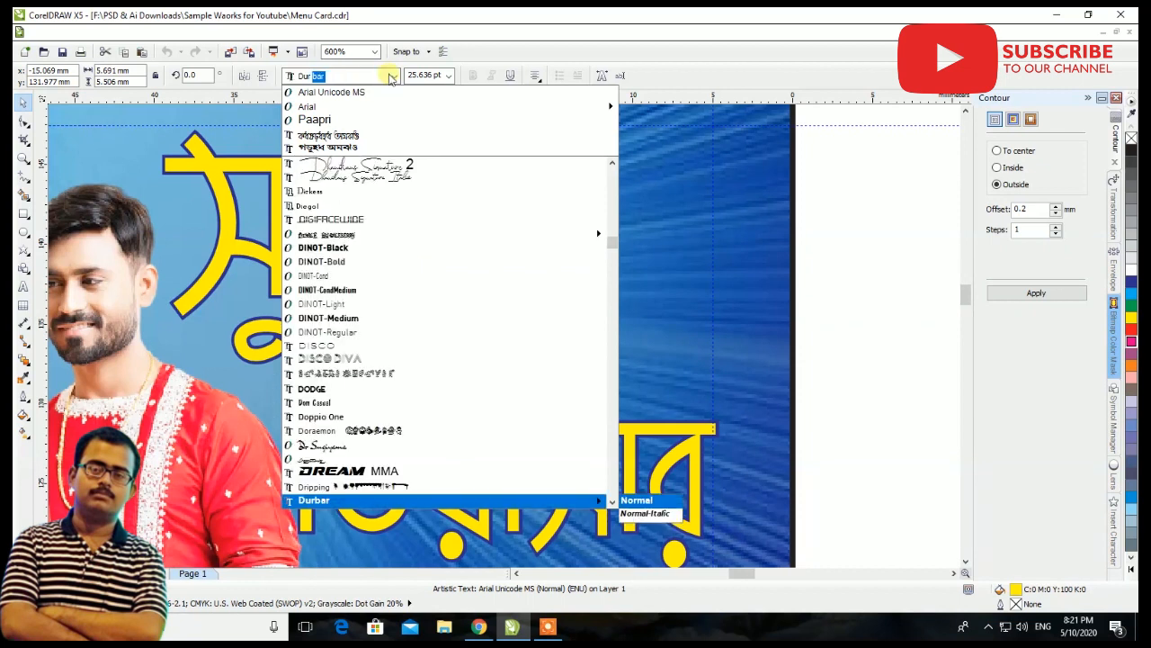
{"action": "key", "text": "Return"}
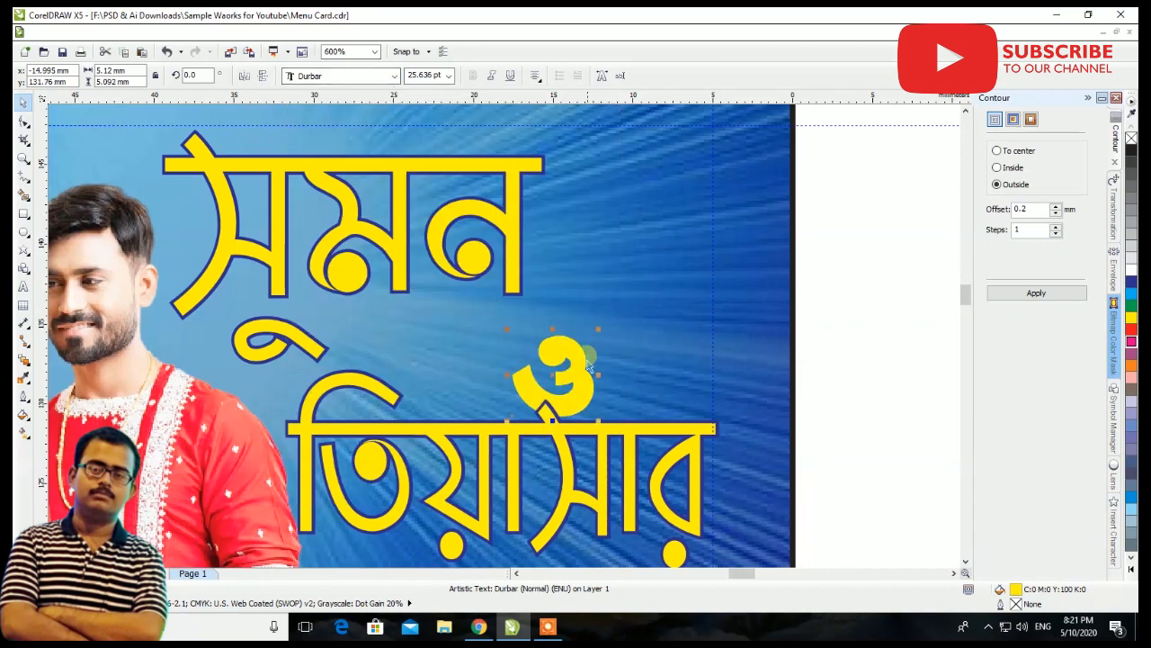
{"action": "left_click_drag", "start_coordinate": [554, 374], "coordinate": [476, 345]}
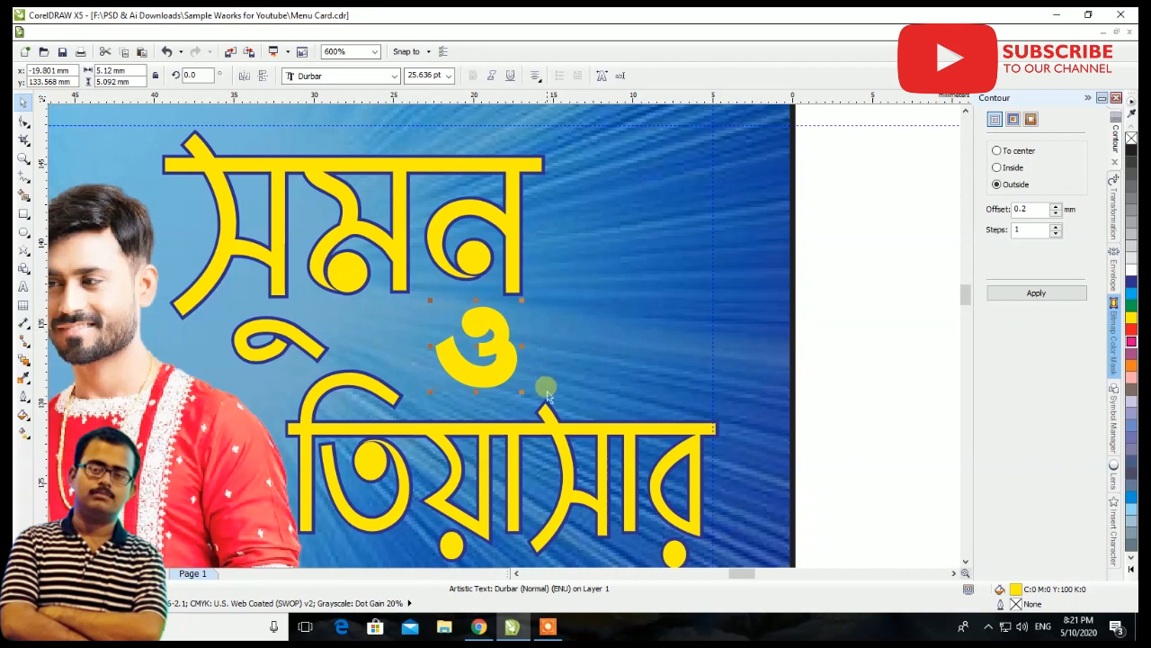
{"action": "left_click_drag", "start_coordinate": [522, 393], "coordinate": [534, 410]}
Place a copy of ও slightly below and right of the original and fill it black
{"action": "scroll", "coordinate": [518, 351], "scroll_direction": "up", "scroll_amount": 2}
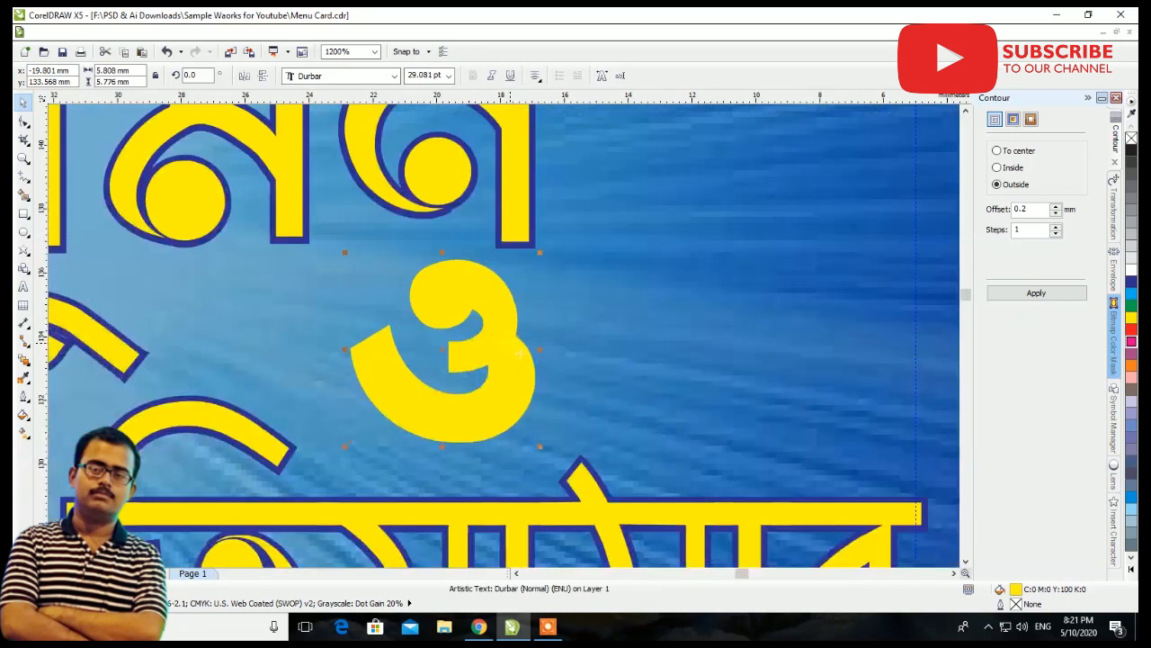
{"action": "left_click_drag", "start_coordinate": [511, 356], "coordinate": [544, 369]}
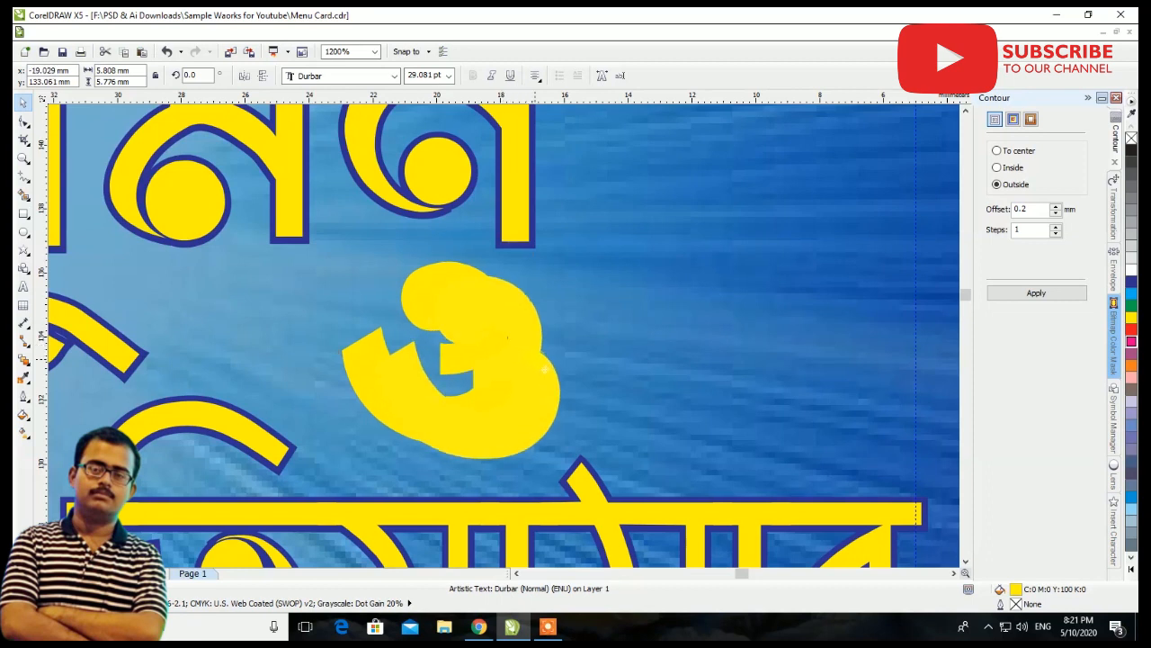
{"action": "left_click", "coordinate": [1132, 153]}
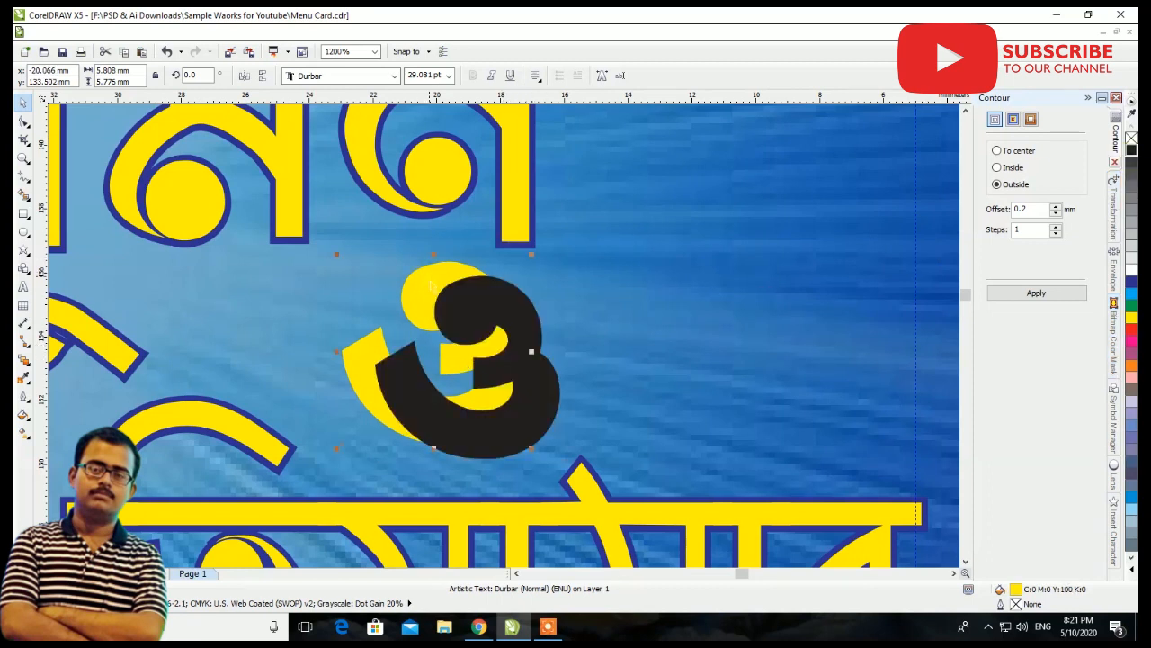
Bring the yellow ও in front of its black copy and move the copy closer as a shadow, about 0.4 mm right and 0.3 mm below
{"action": "key", "text": "ctrl+Page_Up"}
{"action": "left_click", "coordinate": [552, 409]}
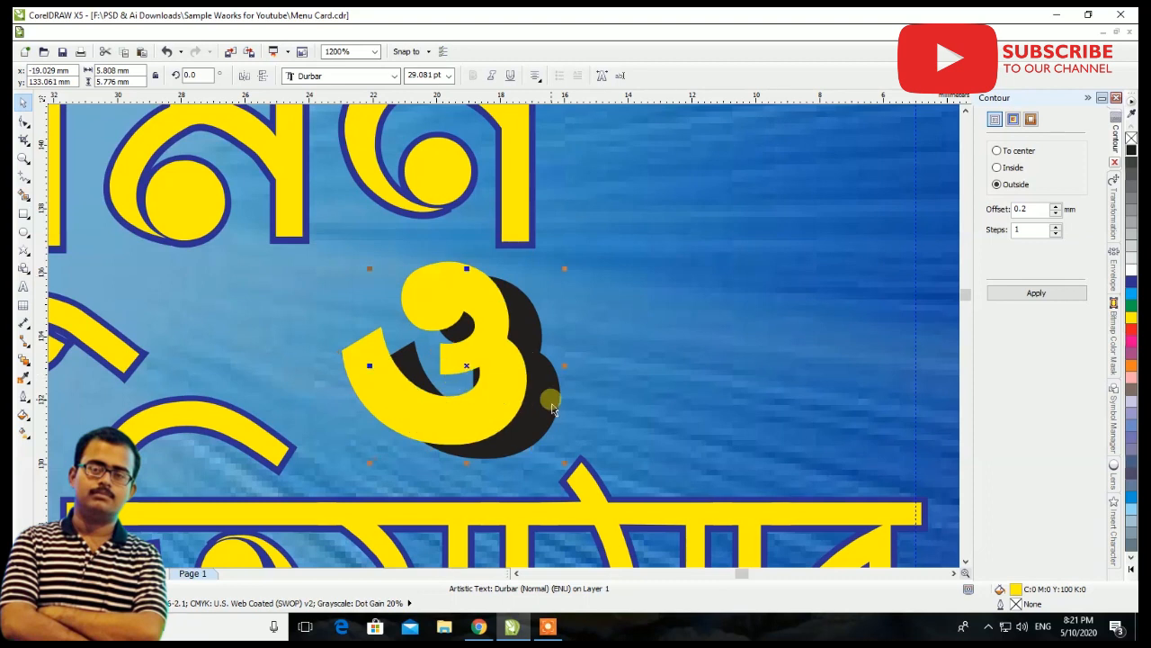
{"action": "left_click_drag", "start_coordinate": [558, 410], "coordinate": [535, 402]}
{"action": "scroll", "coordinate": [528, 405], "scroll_direction": "down", "scroll_amount": 1}
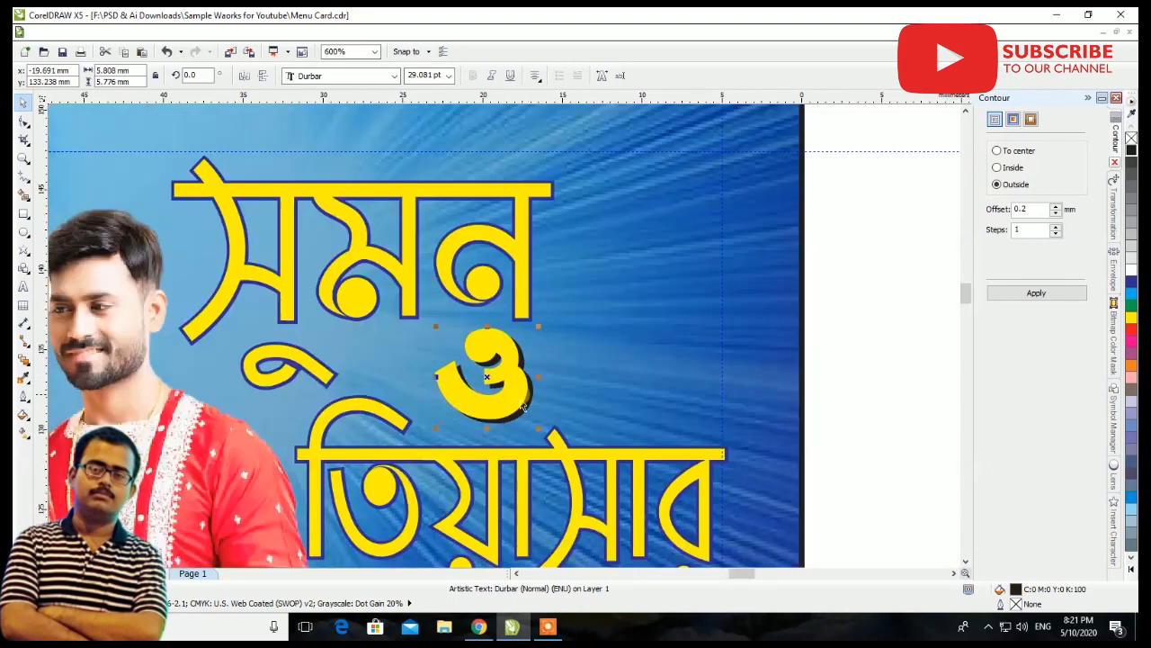
{"action": "scroll", "coordinate": [522, 407], "scroll_direction": "down", "scroll_amount": 1}
{"action": "left_click", "coordinate": [677, 373]}
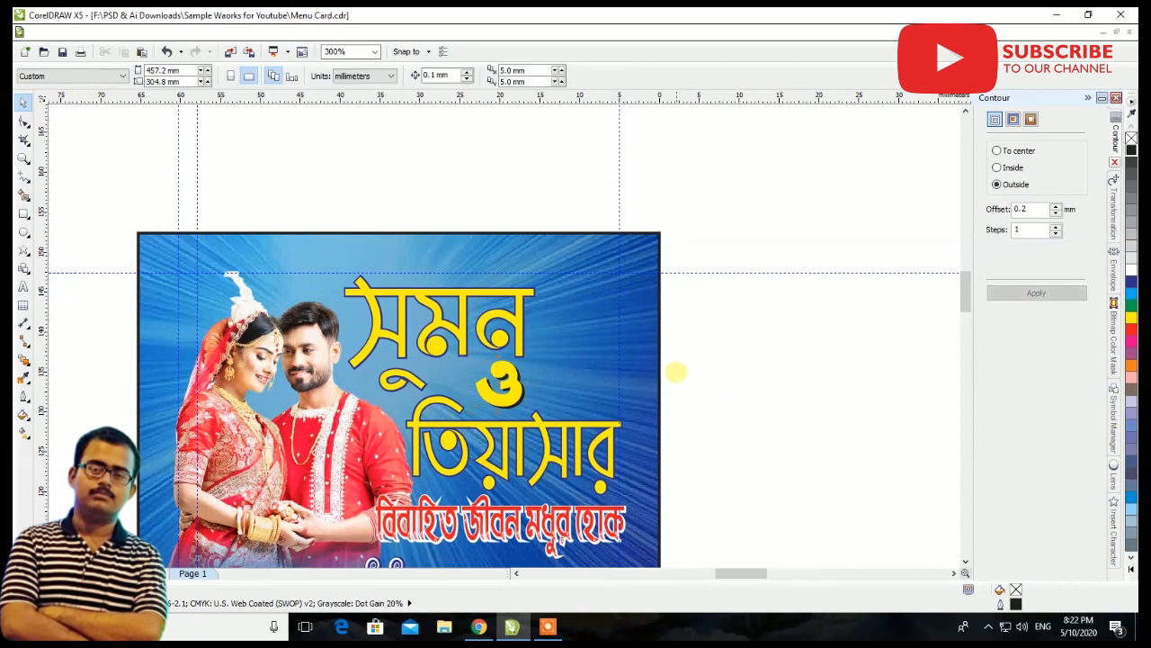
Examine the whole menu card, including a full-screen preview, to check the finished layout
{"action": "scroll", "coordinate": [586, 303], "scroll_direction": "down", "scroll_amount": 1}
{"action": "scroll", "coordinate": [590, 303], "scroll_direction": "down", "scroll_amount": 2}
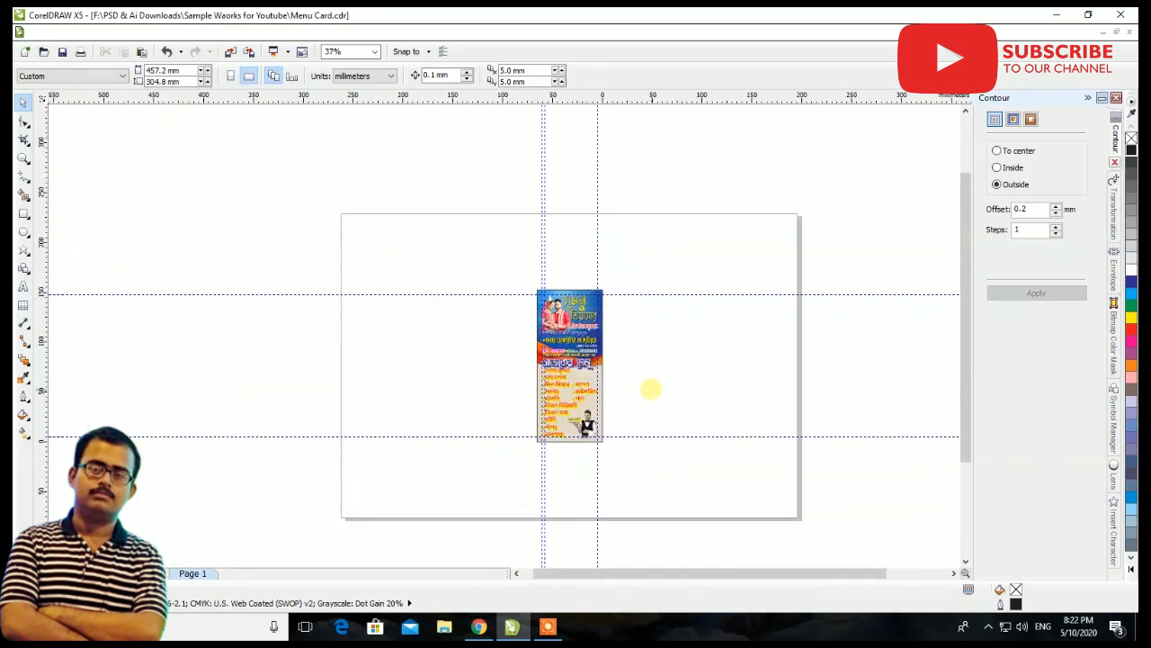
{"action": "scroll", "coordinate": [639, 391], "scroll_direction": "up", "scroll_amount": 1}
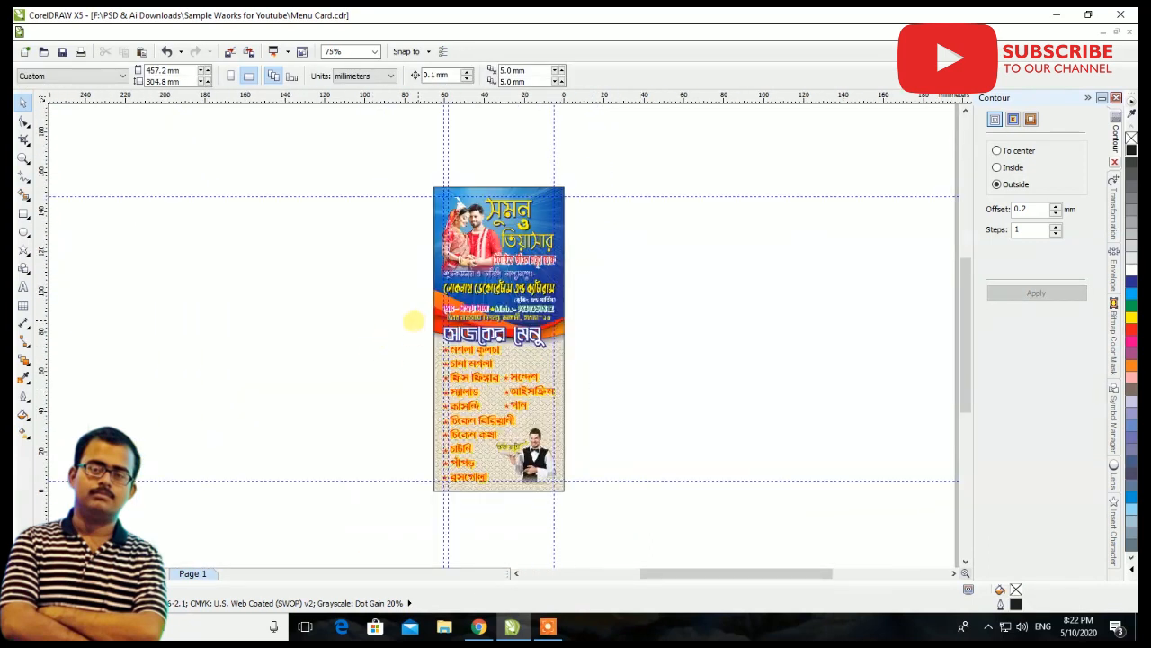
{"action": "left_click", "coordinate": [24, 157]}
{"action": "left_click_drag", "start_coordinate": [423, 180], "coordinate": [569, 495]}
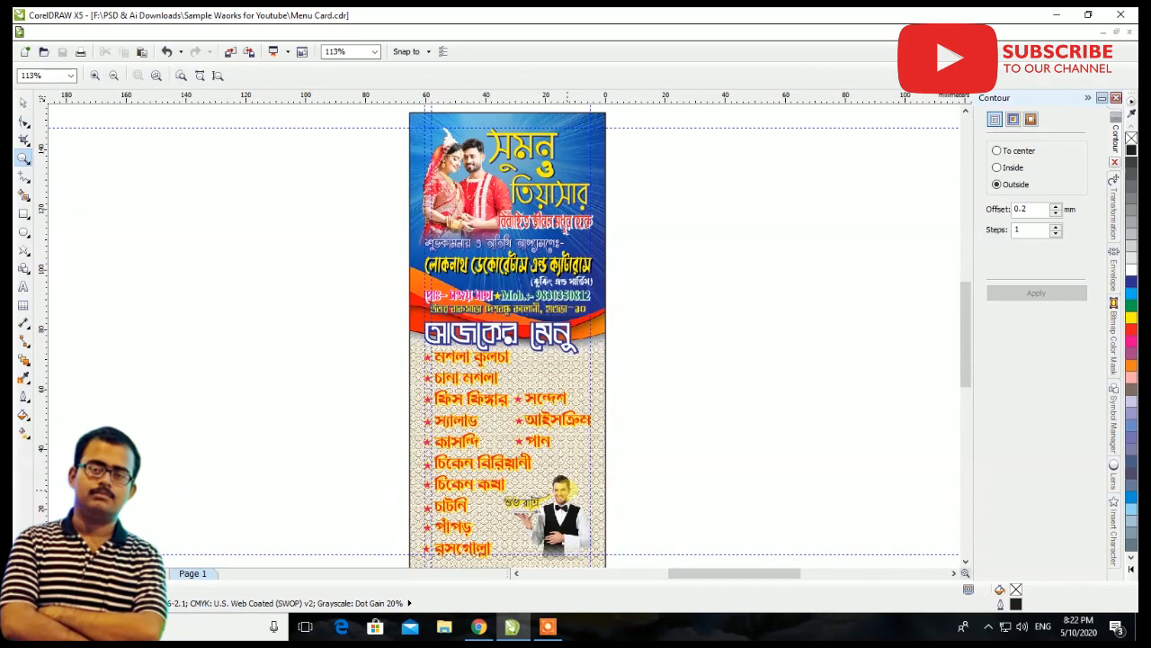
{"action": "left_click", "coordinate": [25, 100]}
{"action": "right_click", "coordinate": [674, 301]}
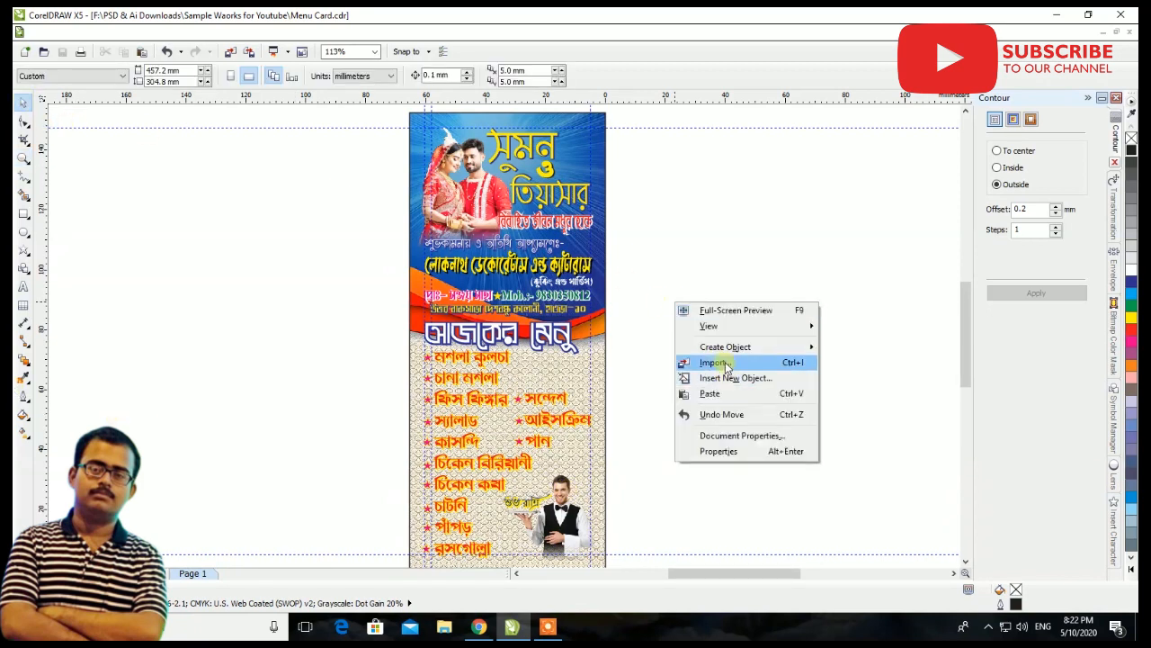
{"action": "left_click", "coordinate": [727, 309]}
{"action": "left_click", "coordinate": [772, 316]}
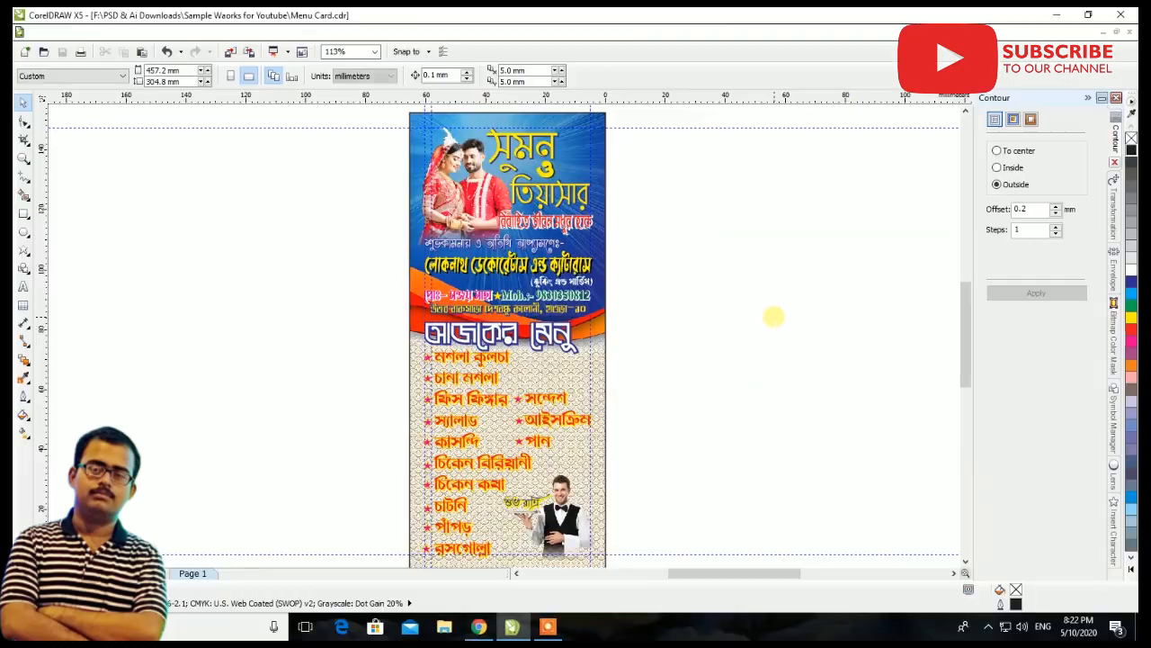